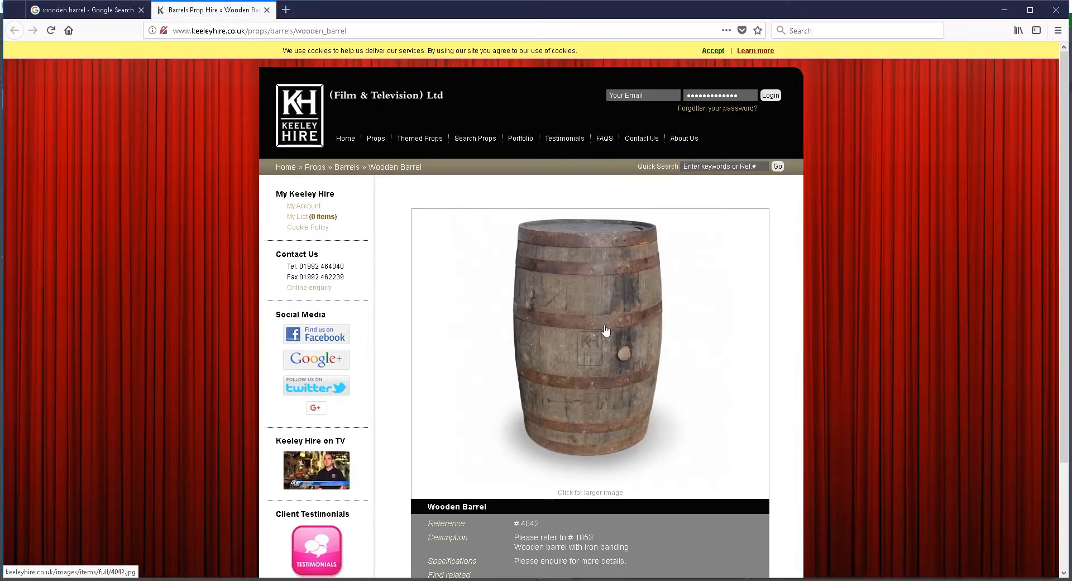
Enlarge the wooden barrel reference photo to examine its metal bands, and close the web page.
click(604, 330)
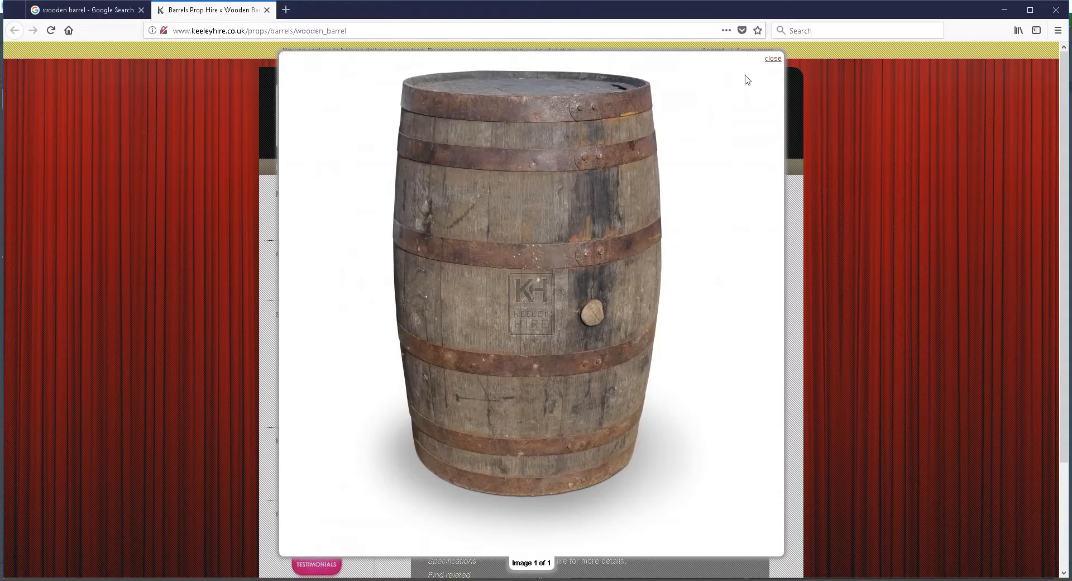
click(773, 59)
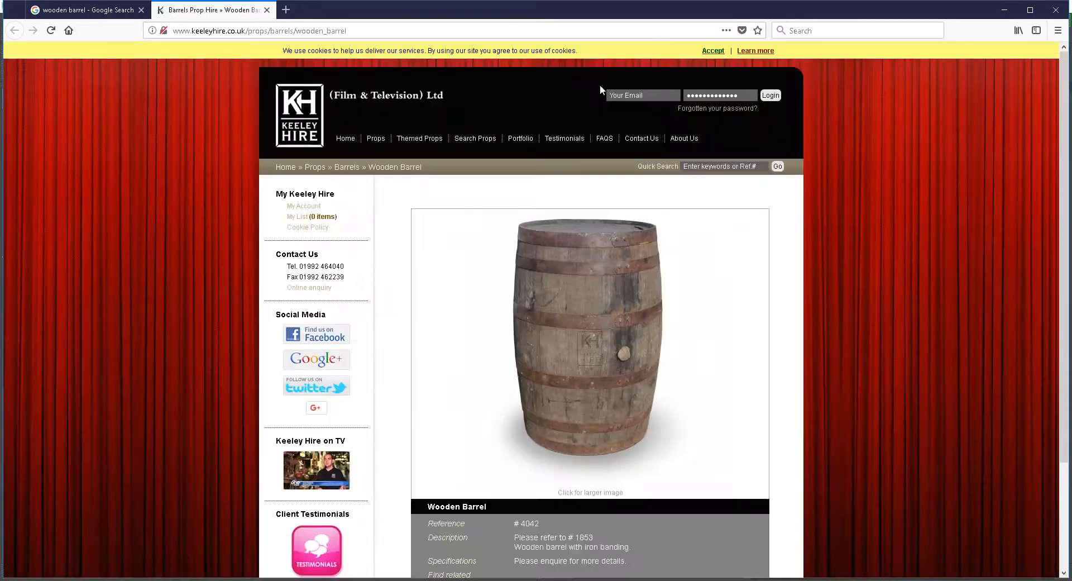
click(267, 10)
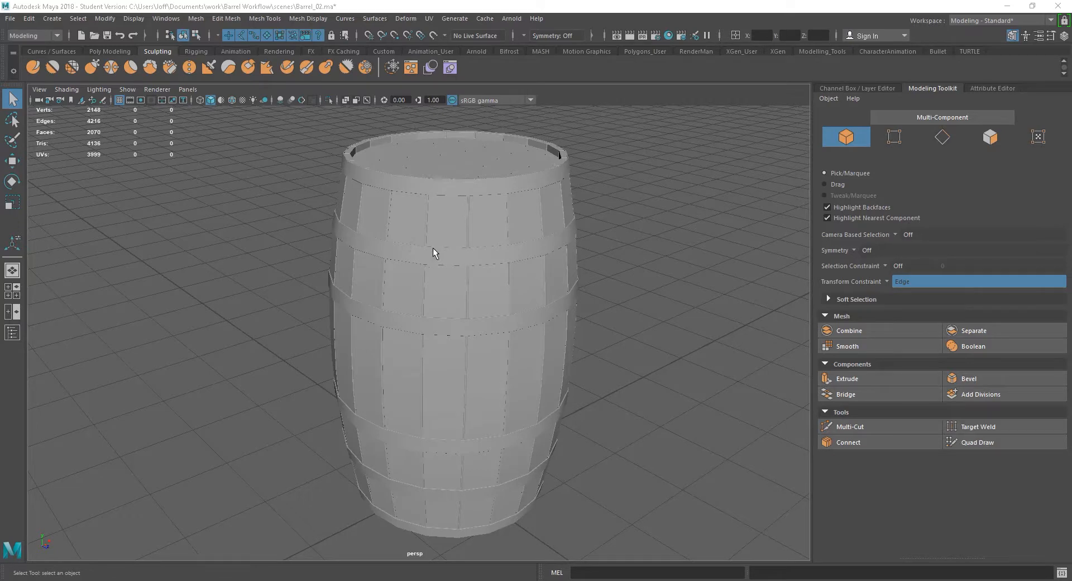
Preview the barrel's metal bands and wooden staves as smoothed meshes in the Maya scene.
alt+drag(434, 248, 440, 263)
click(451, 212)
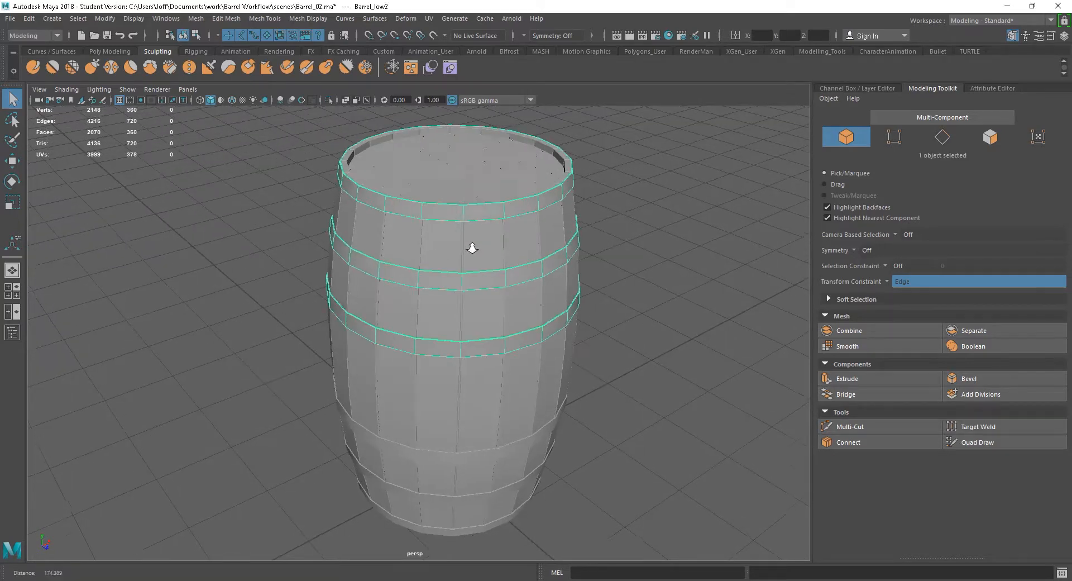
alt+right_drag(471, 243, 532, 320)
alt+middle_drag(438, 320, 433, 458)
alt+right_drag(433, 459, 402, 467)
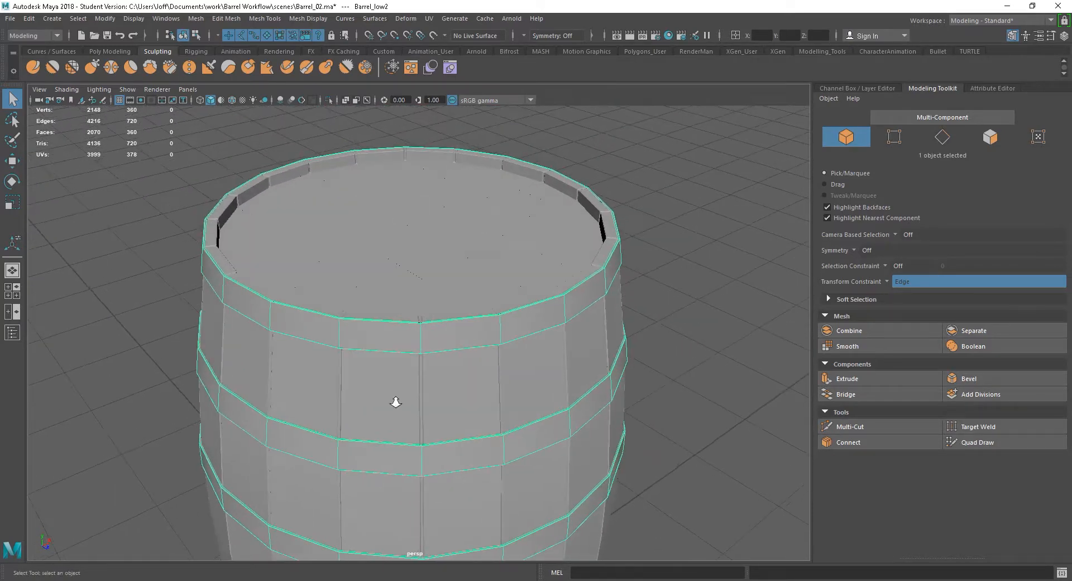
key(3)
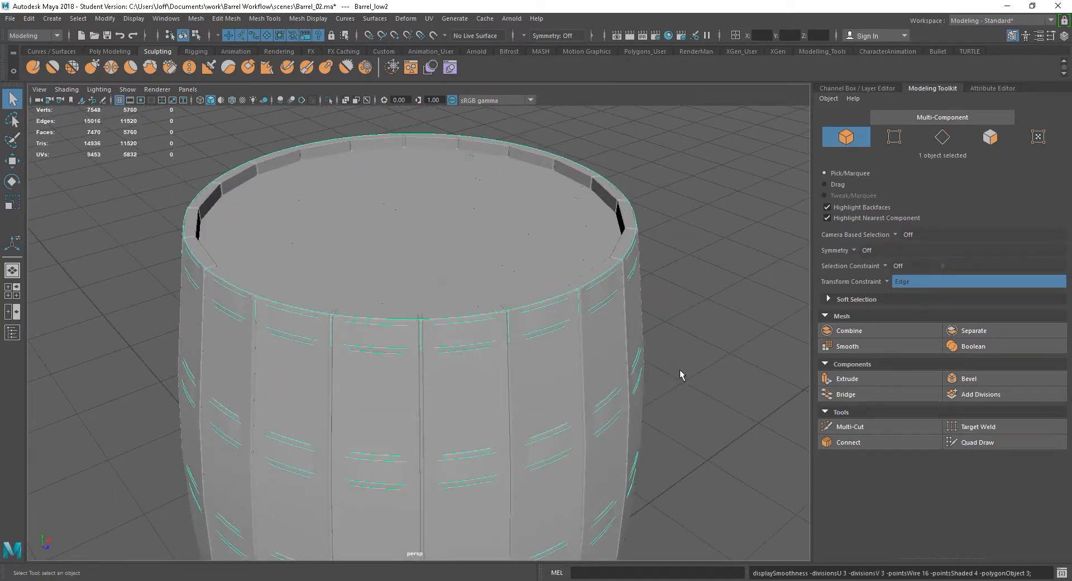
click(478, 414)
click(708, 445)
alt+drag(708, 444, 474, 383)
scroll(516, 399, up, 5)
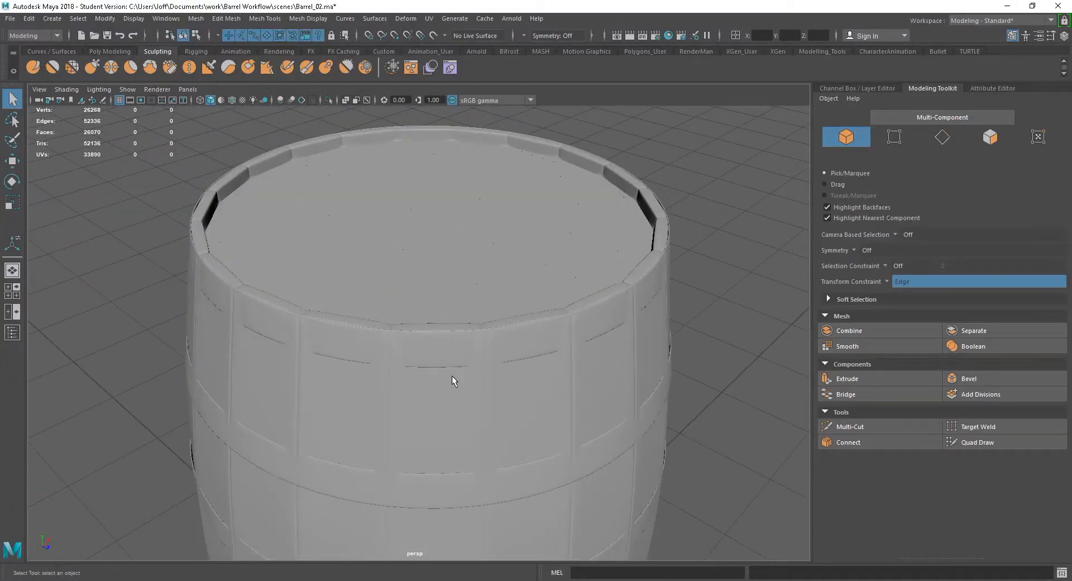
Return the metal bands and wooden staves to unsmoothed display.
alt+right_drag(474, 383, 527, 402)
click(447, 365)
key(1)
click(484, 434)
key(1)
alt+drag(765, 452, 743, 441)
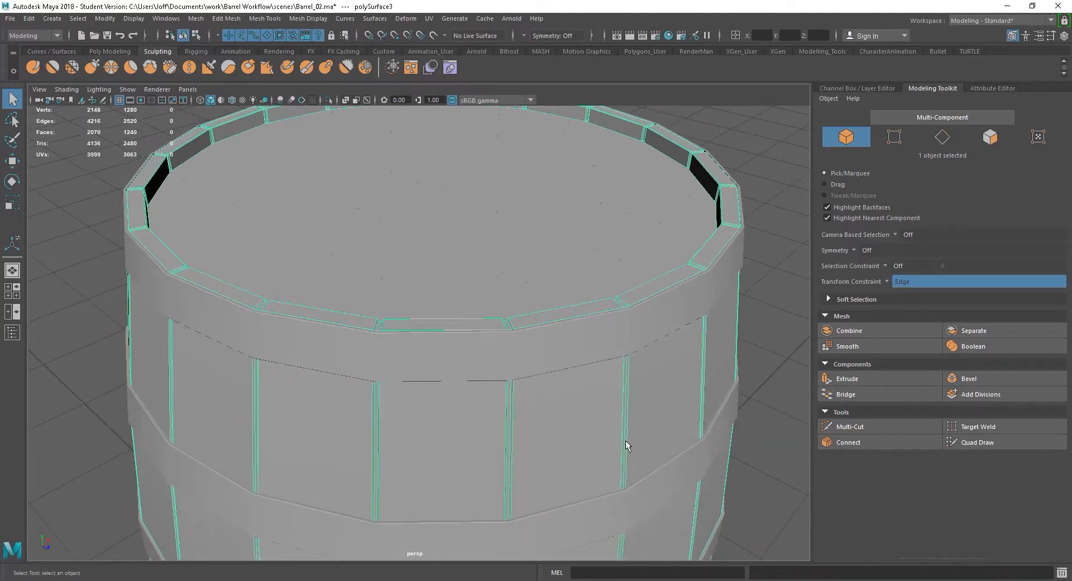
Insert three evenly spaced horizontal edge loops around the barrel's top metal band.
alt+drag(634, 443, 550, 438)
click(426, 361)
alt+drag(436, 369, 520, 438)
alt+right_drag(595, 504, 293, 428)
alt+drag(292, 428, 397, 370)
alt+right_drag(397, 371, 631, 455)
alt+middle_drag(496, 391, 474, 444)
alt+right_drag(427, 436, 474, 445)
alt+drag(531, 457, 519, 464)
alt+middle_drag(300, 425, 318, 382)
alt+right_drag(319, 381, 371, 395)
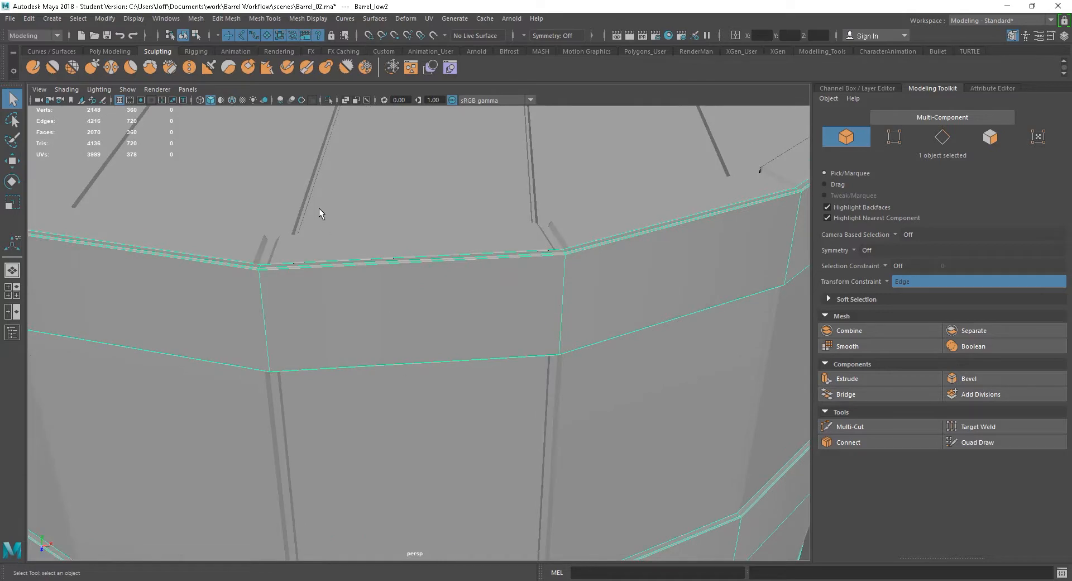
click(265, 18)
click(234, 19)
click(253, 19)
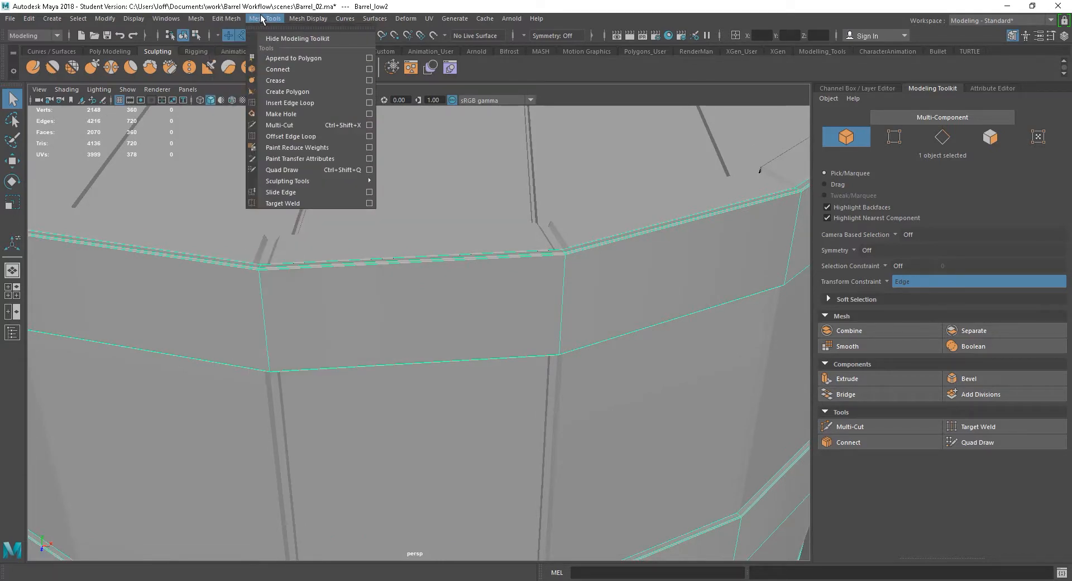
click(308, 104)
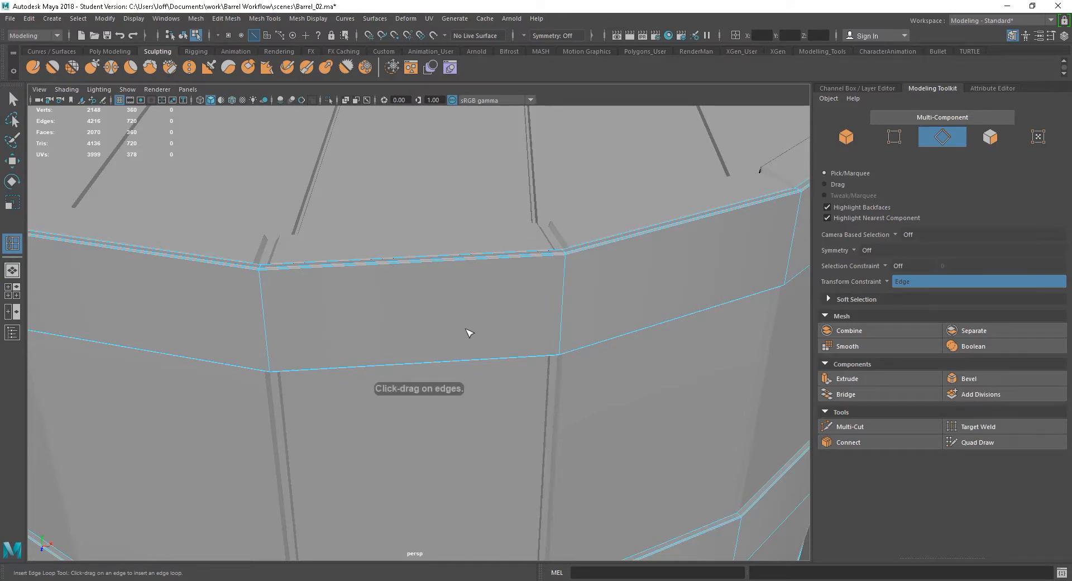
click(564, 294)
scroll(606, 371, down, 6)
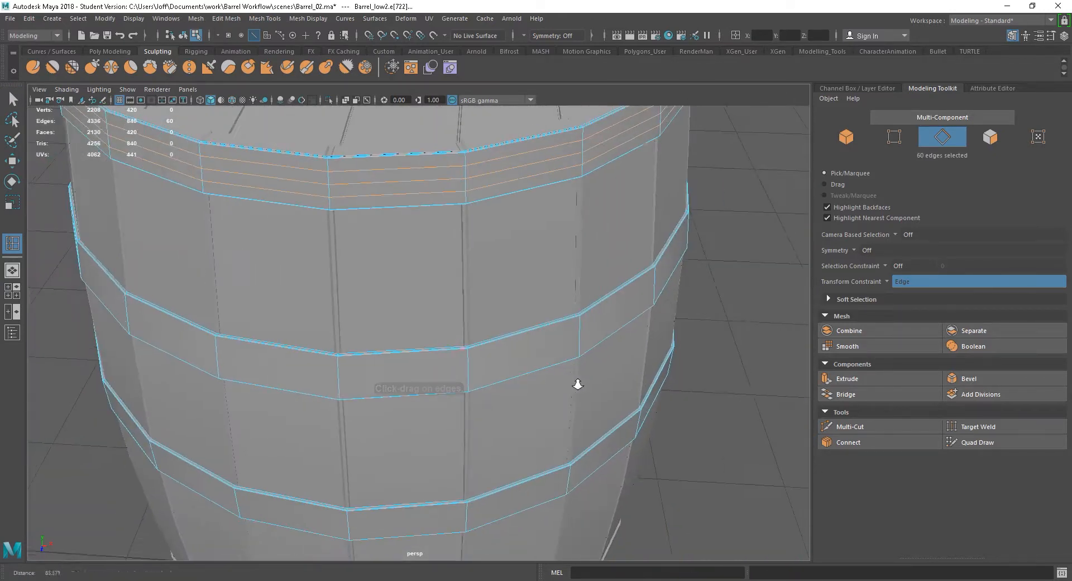
Insert the same three horizontal edge loops around the second and third metal bands from the top.
click(469, 363)
click(468, 512)
alt+middle_drag(456, 293, 473, 476)
scroll(473, 446, up, 5)
alt+middle_drag(458, 318, 465, 443)
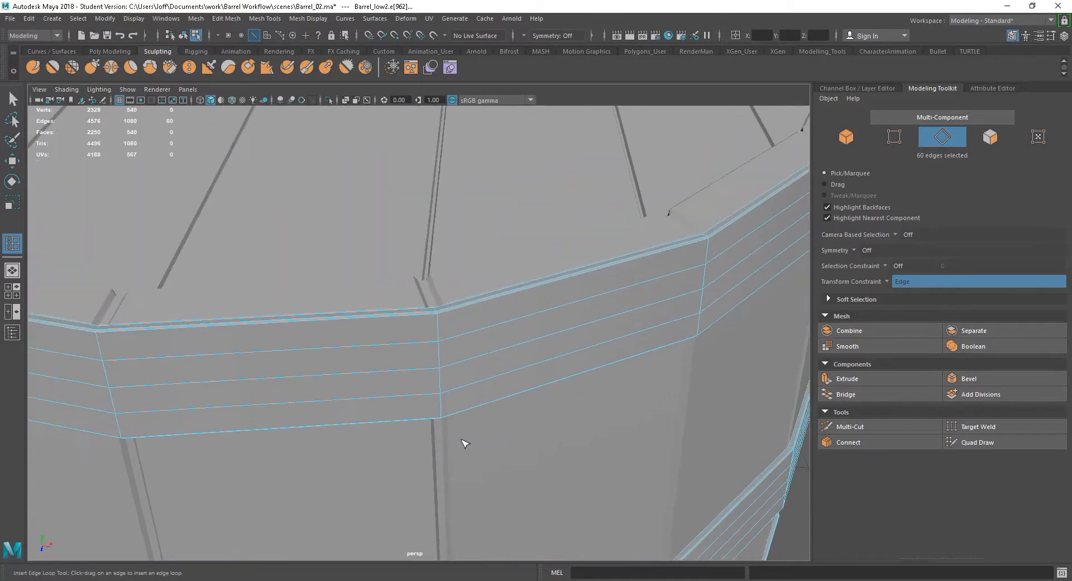
Cut a vertical edge loop with Multi-Cut through the middle of the top band's front segment.
key(w)
alt+drag(488, 429, 547, 415)
alt+right_drag(578, 473, 603, 423)
alt+middle_drag(529, 407, 524, 396)
alt+right_drag(447, 386, 471, 402)
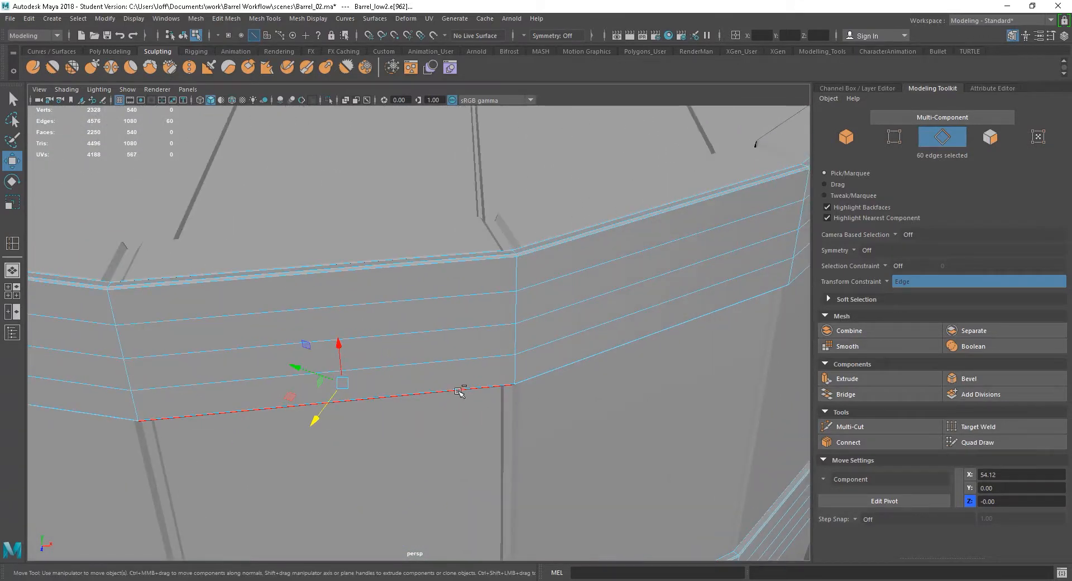
key(ctrl+shift+x)
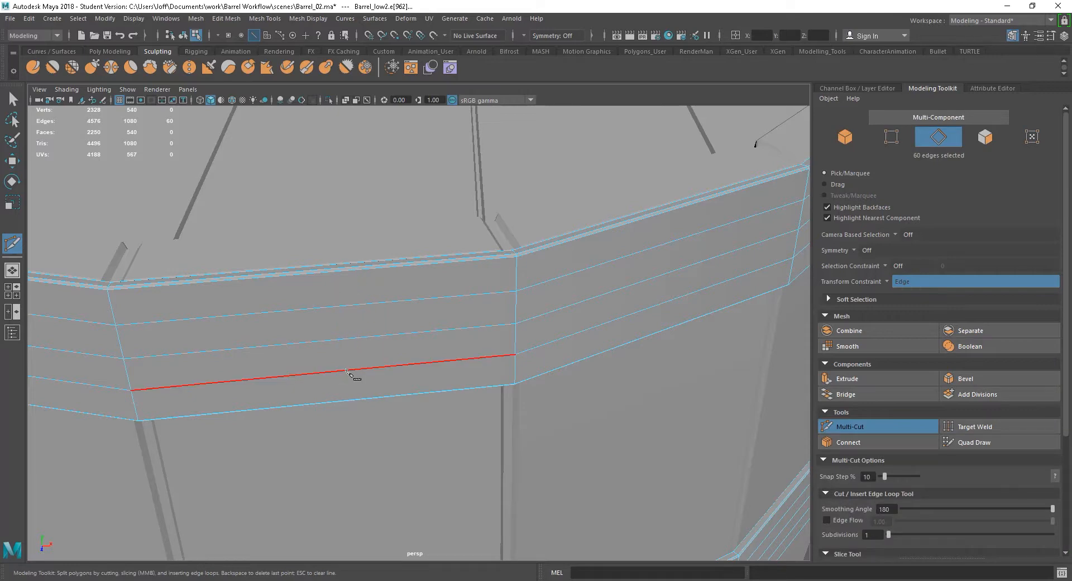
ctrl+click(327, 369)
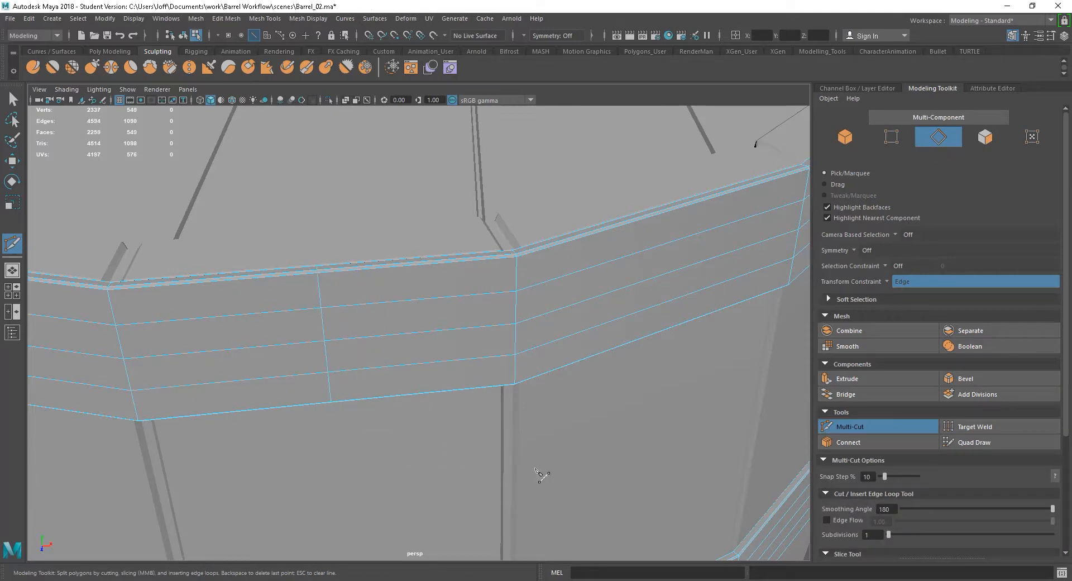
Cut matching vertical edge loops through the front segments of the second and third bands.
alt+right_drag(527, 474, 510, 424)
alt+middle_drag(509, 489, 478, 386)
ctrl+click(362, 394)
ctrl+click(378, 530)
alt+right_drag(483, 404, 519, 430)
alt+middle_drag(423, 386, 458, 463)
Select the three inner vertices along the new vertical cut on each of the upper three bands.
key(w)
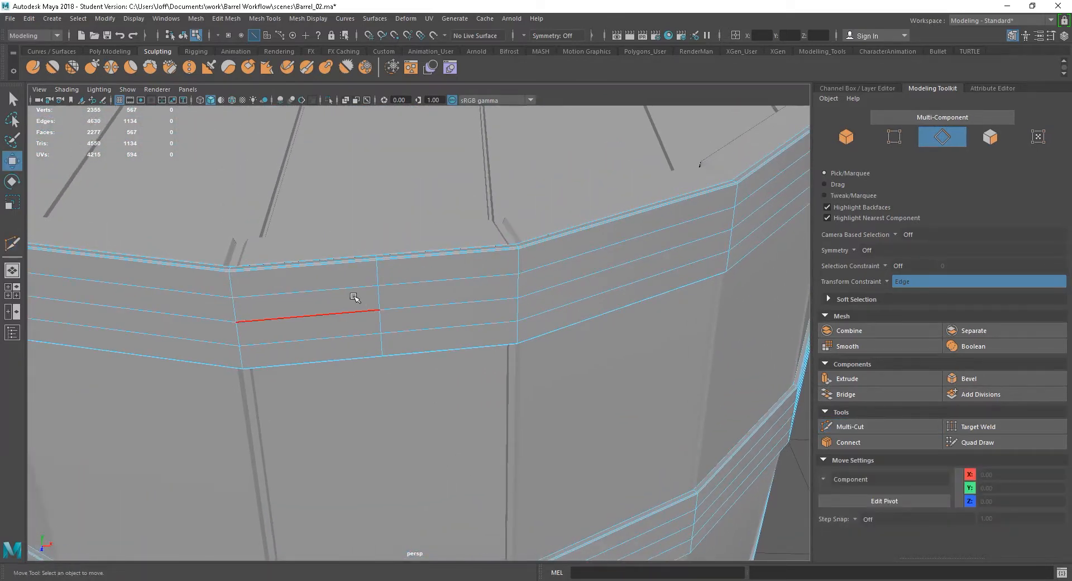
right_drag(375, 277, 357, 279)
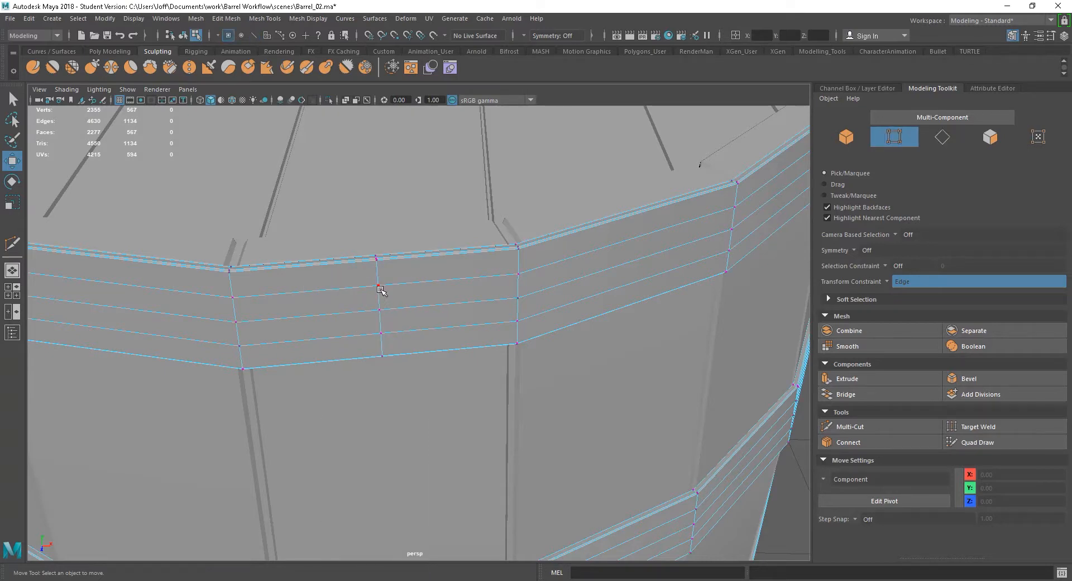
click(379, 288)
key(q)
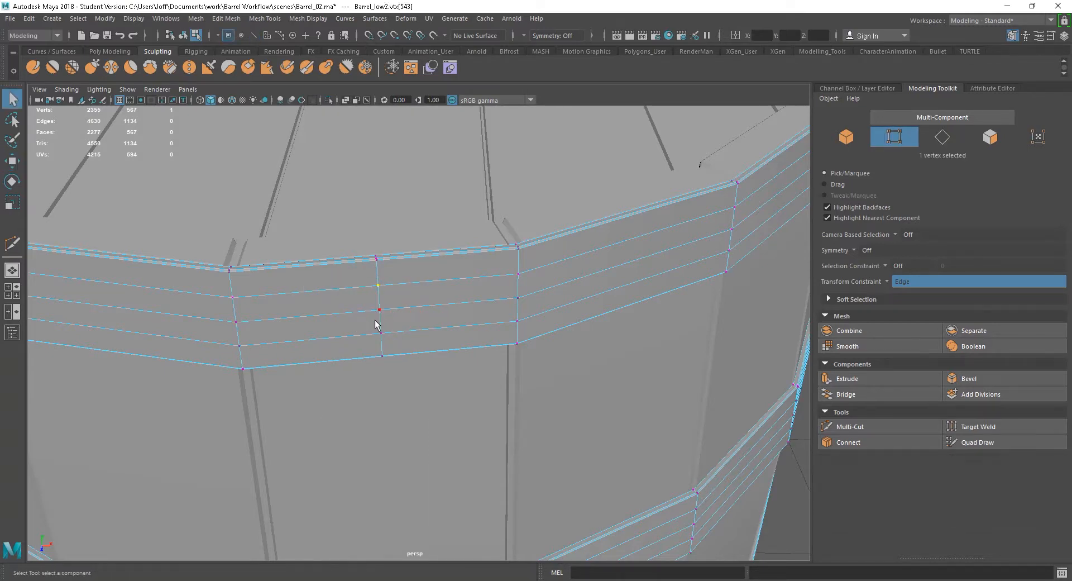
shift+click(378, 311)
scroll(456, 419, down, 5)
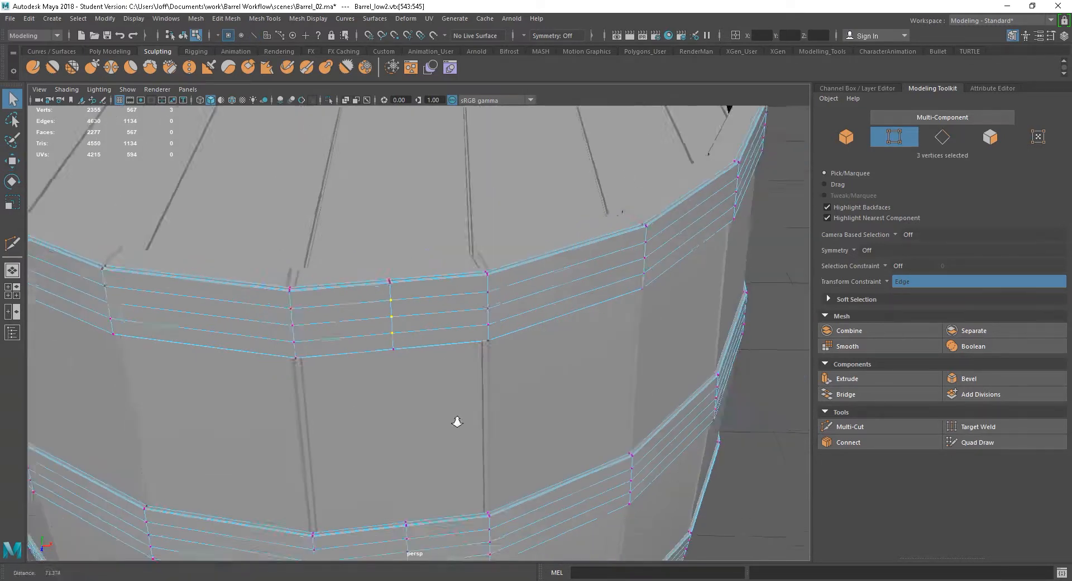
alt+middle_drag(460, 436, 406, 319)
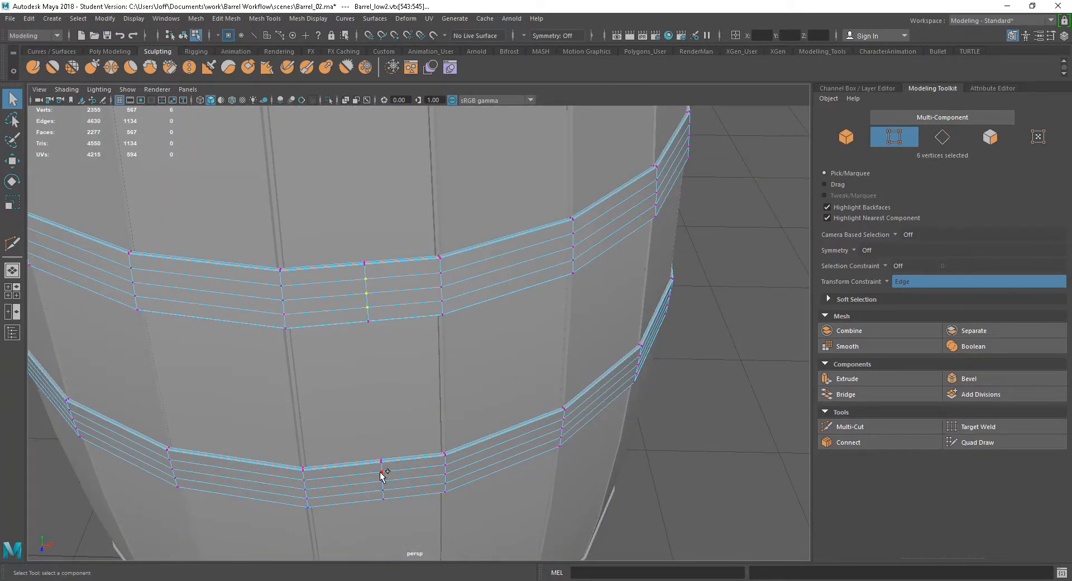
shift+click(391, 489)
scroll(469, 378, up, 5)
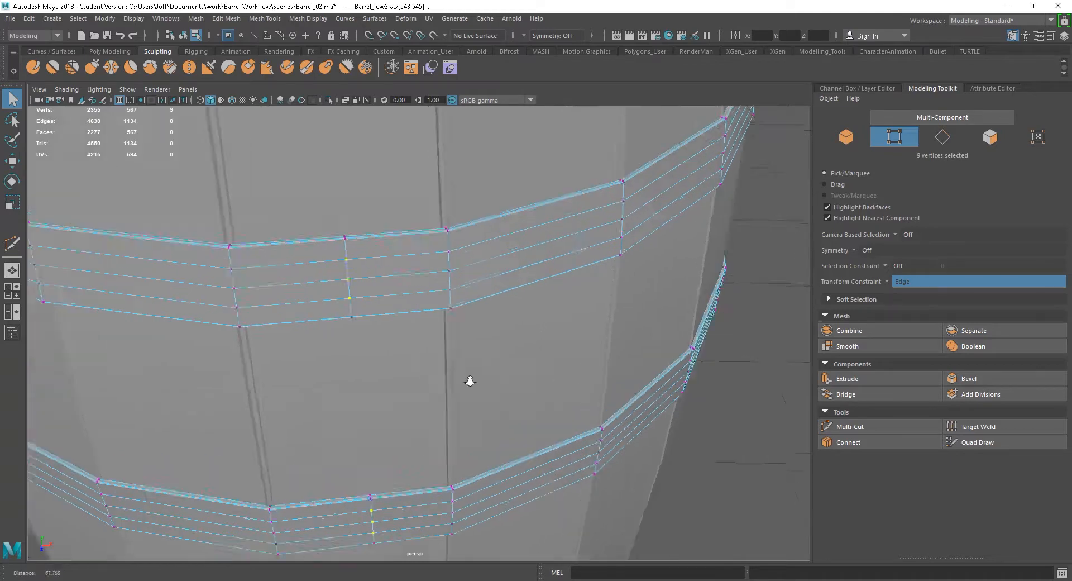
alt+middle_drag(501, 407, 532, 539)
scroll(444, 386, down, 6)
scroll(424, 380, up, 4)
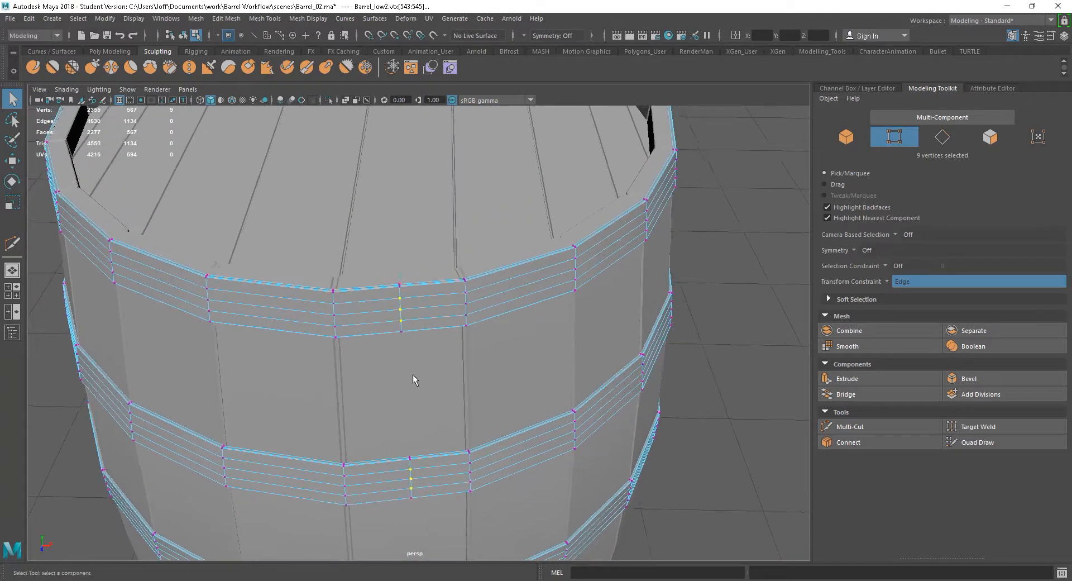
Check the Move tool's axis orientation and set the transform constraint to Edge Slide.
key(w)
scroll(458, 402, up, 4)
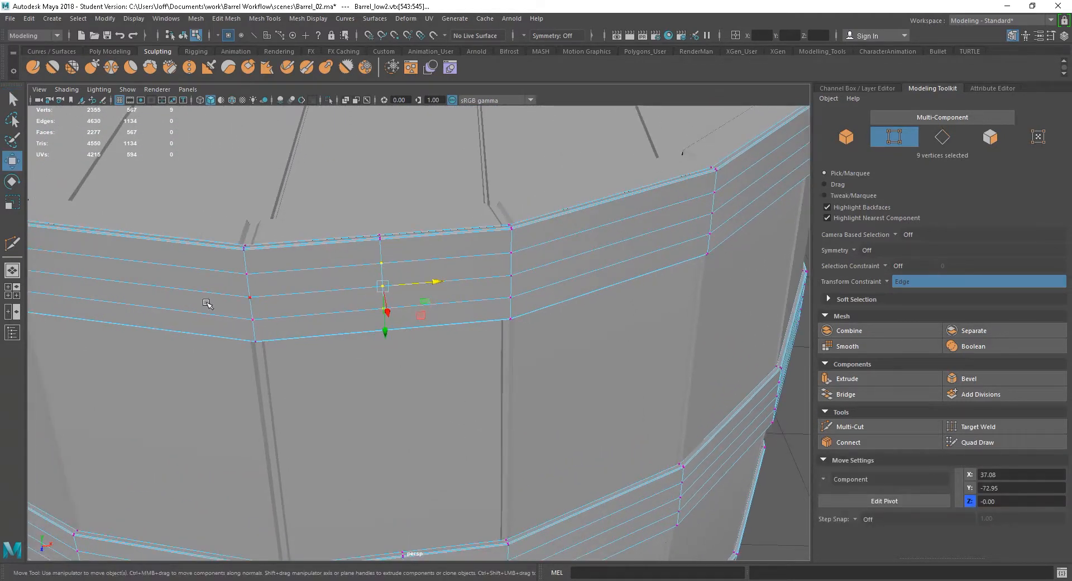
double_click(12, 161)
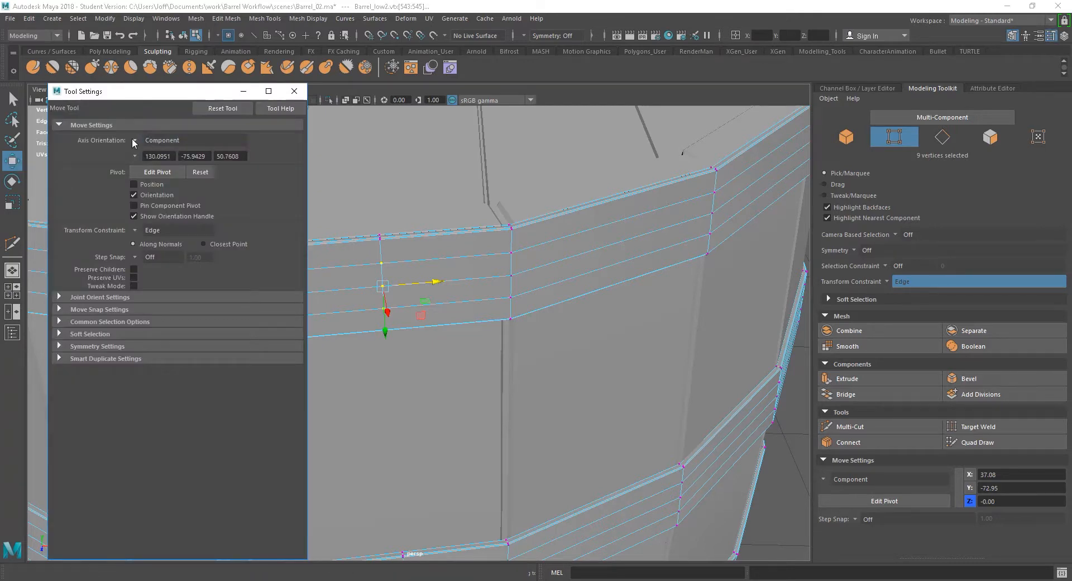
click(168, 140)
click(170, 169)
click(293, 91)
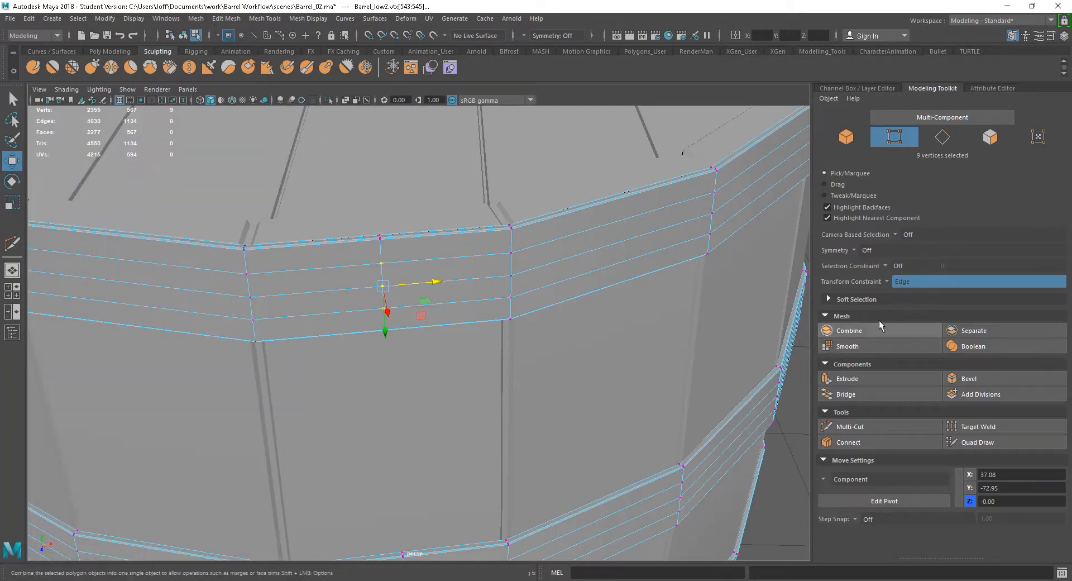
click(896, 281)
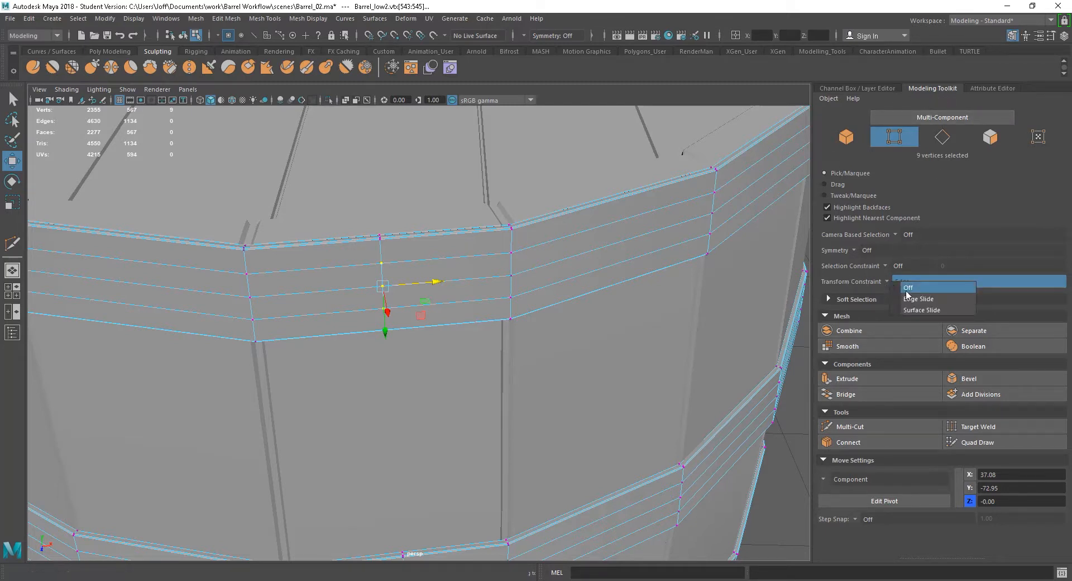
click(927, 297)
Try sliding all nine selected band vertices sideways together along their edges.
drag(413, 285, 424, 284)
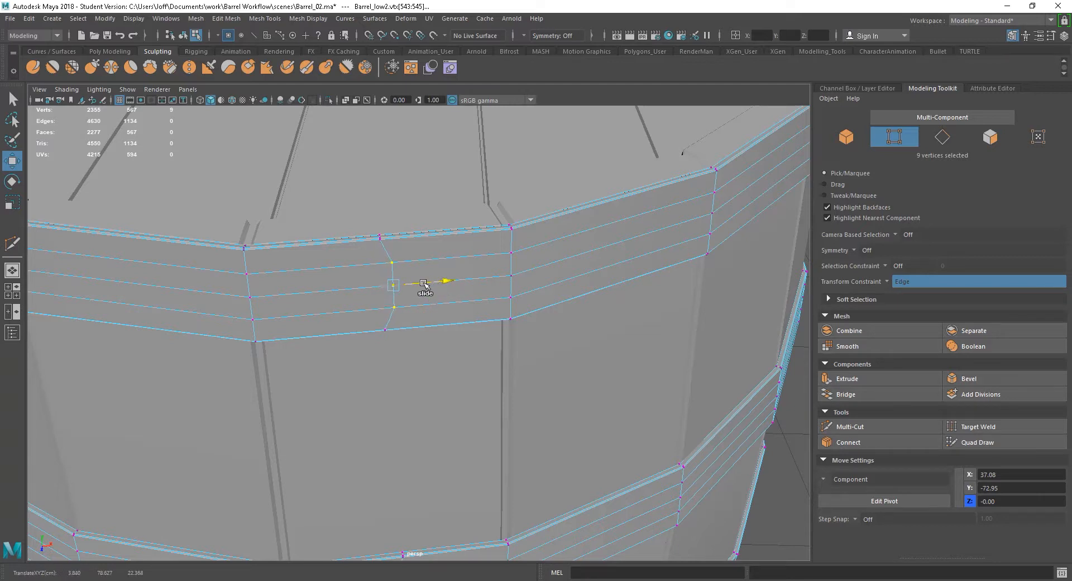
click(425, 272)
key(q)
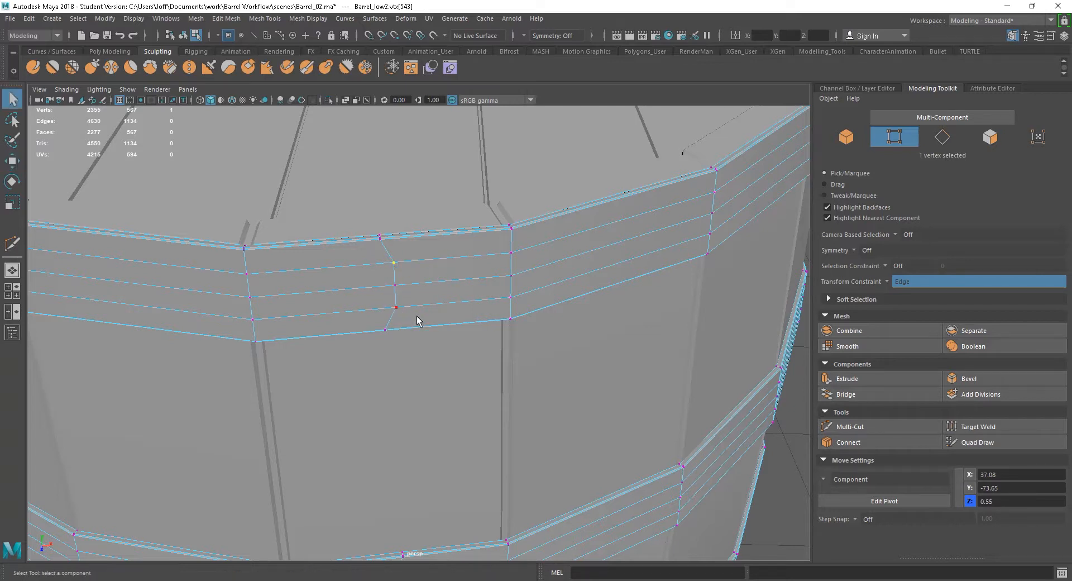
alt+drag(469, 437, 425, 391)
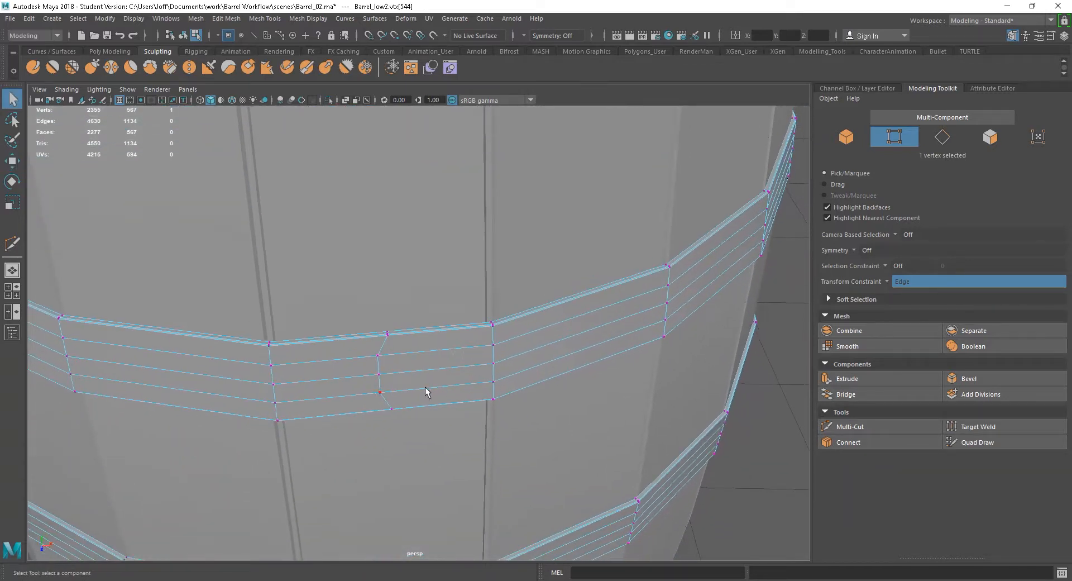
Undo the joint slide of the nine band vertices and the selection changes made after it.
key(ctrl+z)
key(ctrl+z)
key(ctrl+z)
Slide the three inner cut vertices on the top band slightly to the right, moving the middle one a little further.
alt+middle_drag(486, 168, 496, 362)
alt+middle_drag(533, 445, 541, 474)
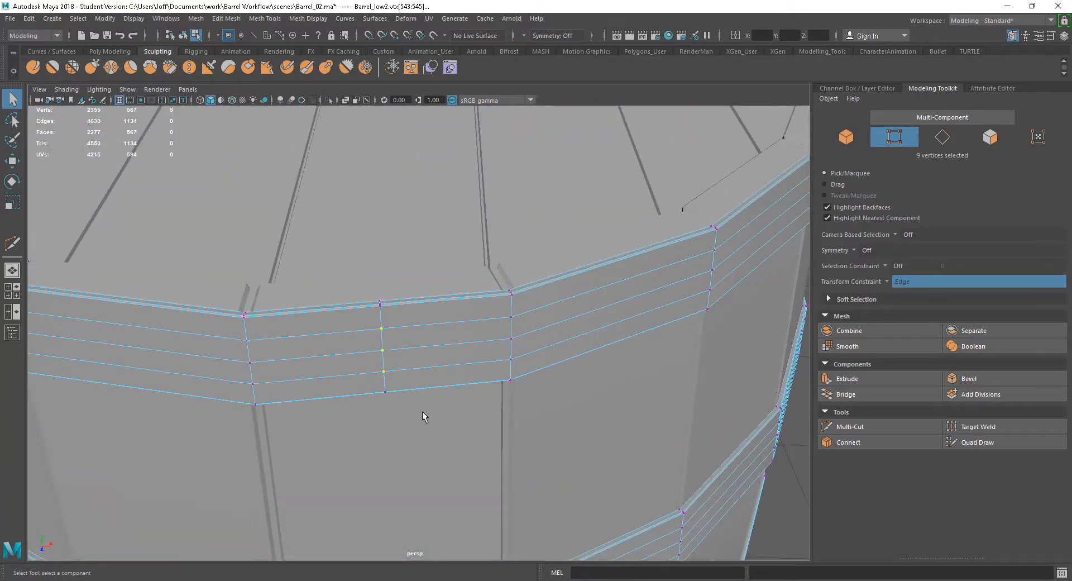
click(381, 329)
shift+click(382, 350)
key(w)
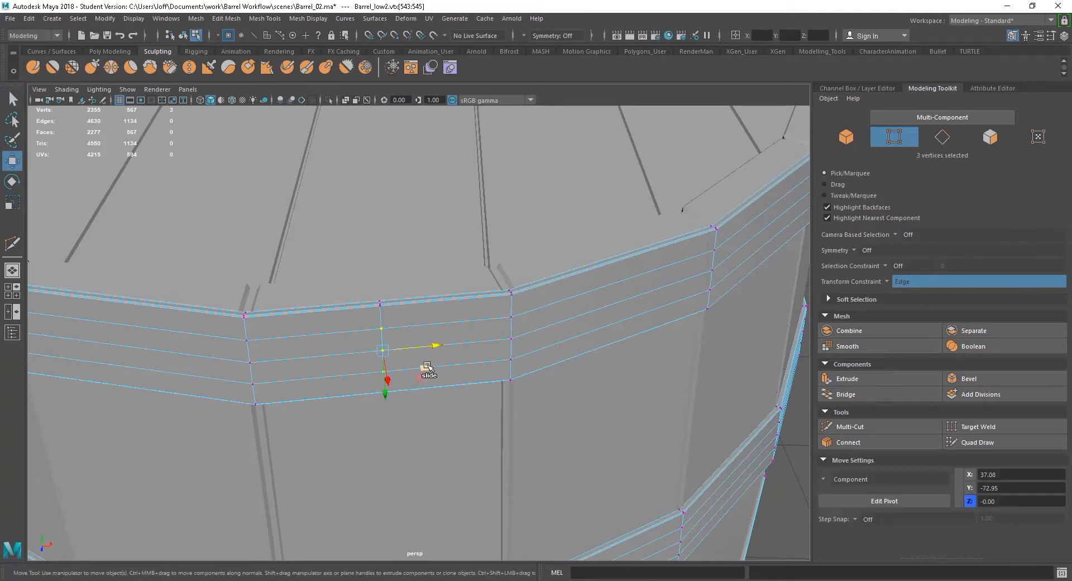
drag(421, 350, 432, 345)
drag(329, 358, 399, 349)
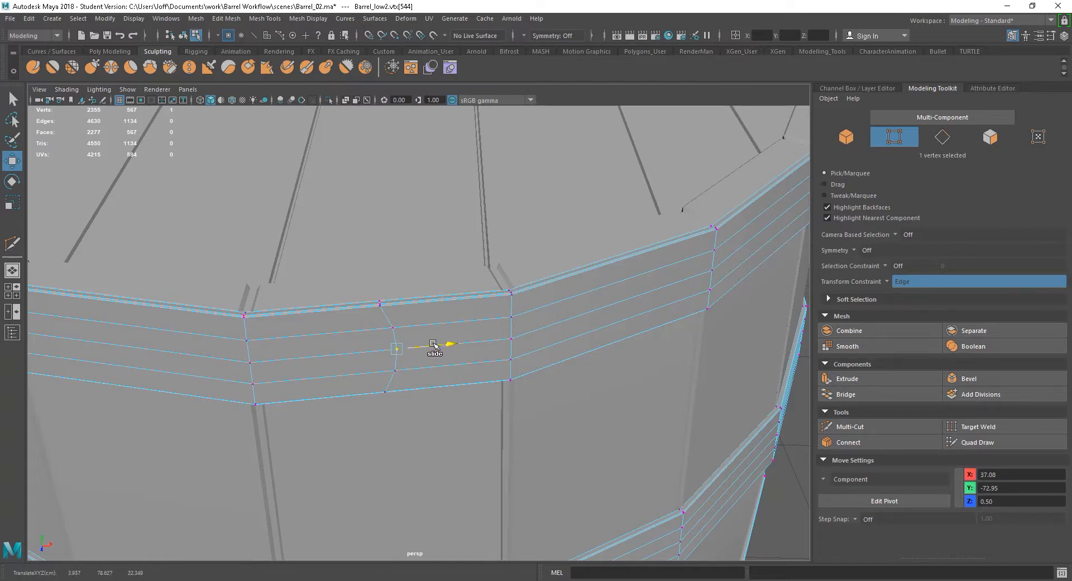
Slide the three inner cut vertices on the second band slightly to the right along their edges.
alt+middle_drag(506, 469, 497, 351)
click(389, 360)
key(q)
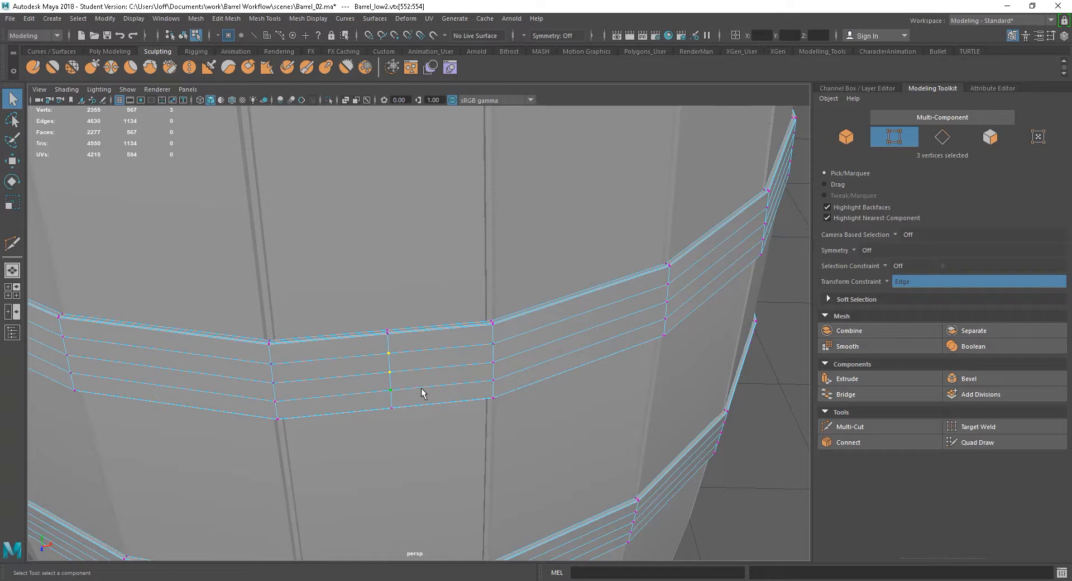
key(w)
drag(368, 374, 378, 373)
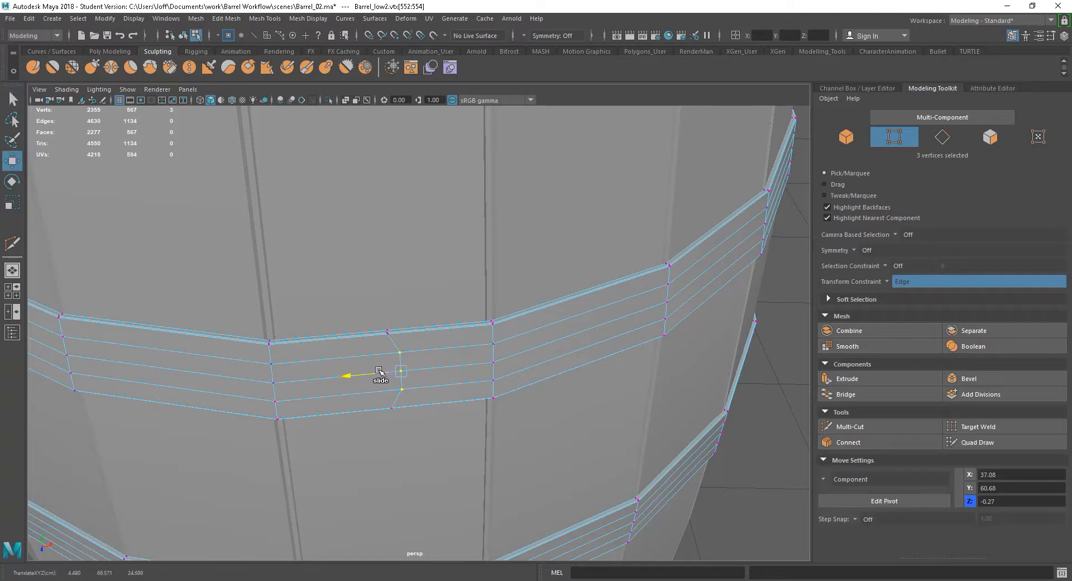
Slide the middle cut vertex on the second band slightly further right along its edge.
click(442, 389)
click(411, 380)
click(378, 377)
right_drag(419, 276, 371, 284)
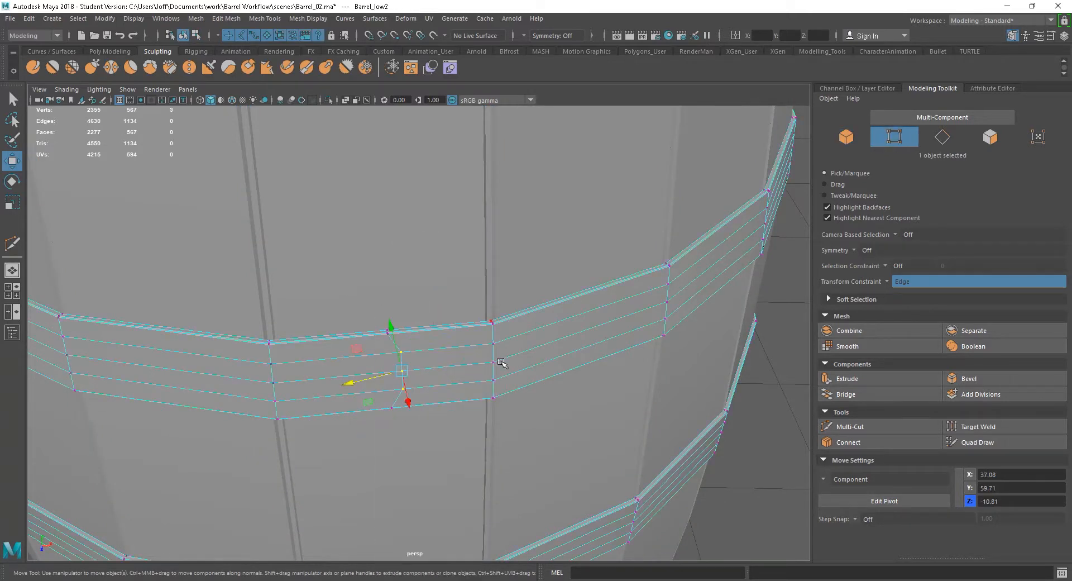
click(416, 379)
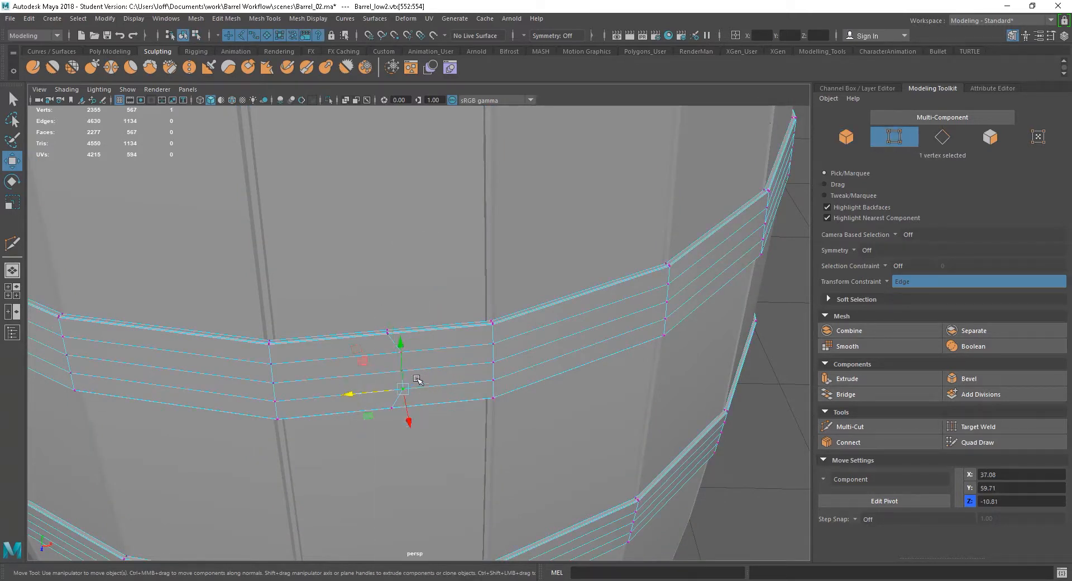
drag(403, 371, 382, 370)
Slide the three inner cut vertices on the third band slightly to the right along their edges.
alt+middle_drag(499, 460, 495, 336)
alt+right_drag(474, 349, 469, 414)
click(398, 331)
key(q)
shift+click(400, 348)
key(w)
drag(444, 342, 451, 342)
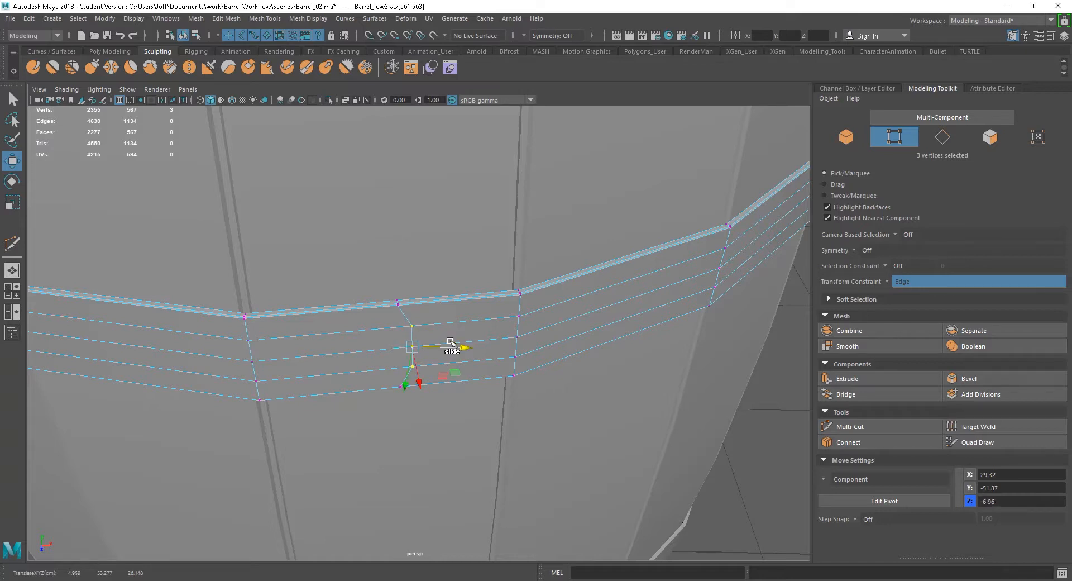
Slide only the middle cut vertex on the third band a little further right to round the cut.
key(q)
click(425, 350)
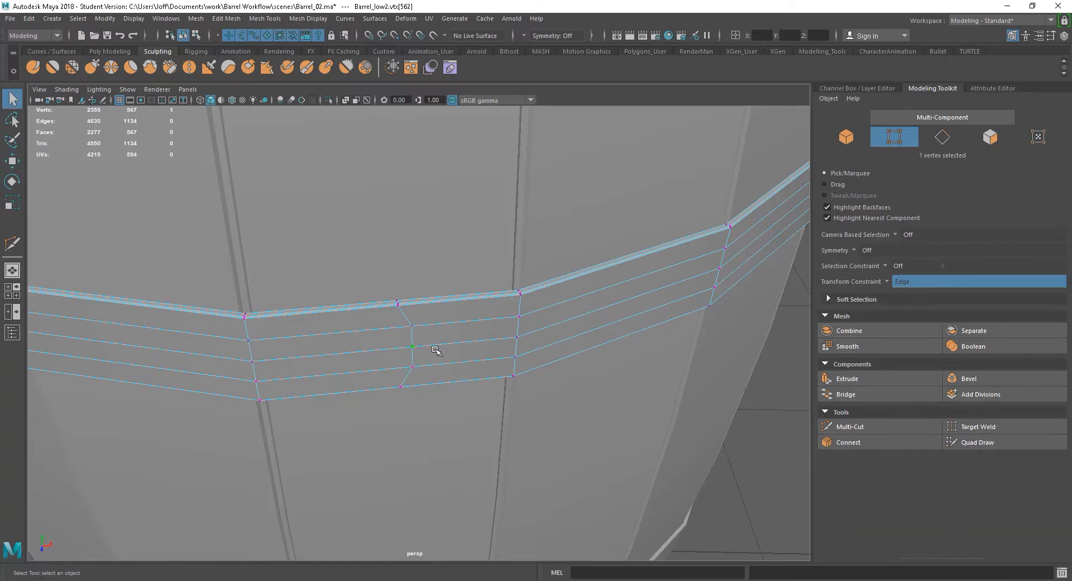
key(w)
drag(445, 343, 445, 345)
Try aligning the third band's middle cut vertex with the matching vertex on the second band, and undo the move.
alt+right_drag(562, 420, 501, 364)
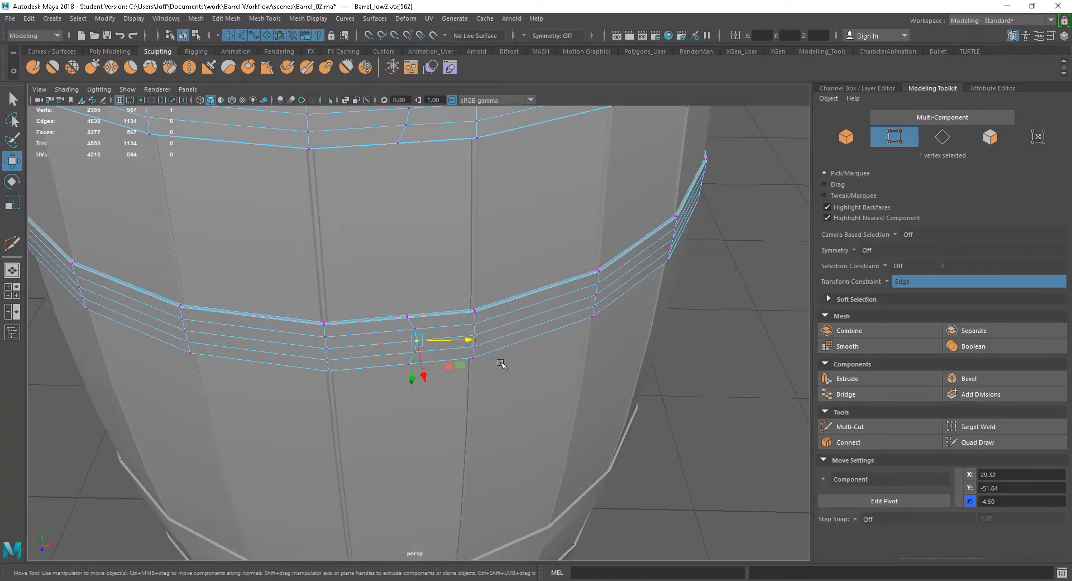
alt+middle_drag(500, 363, 510, 412)
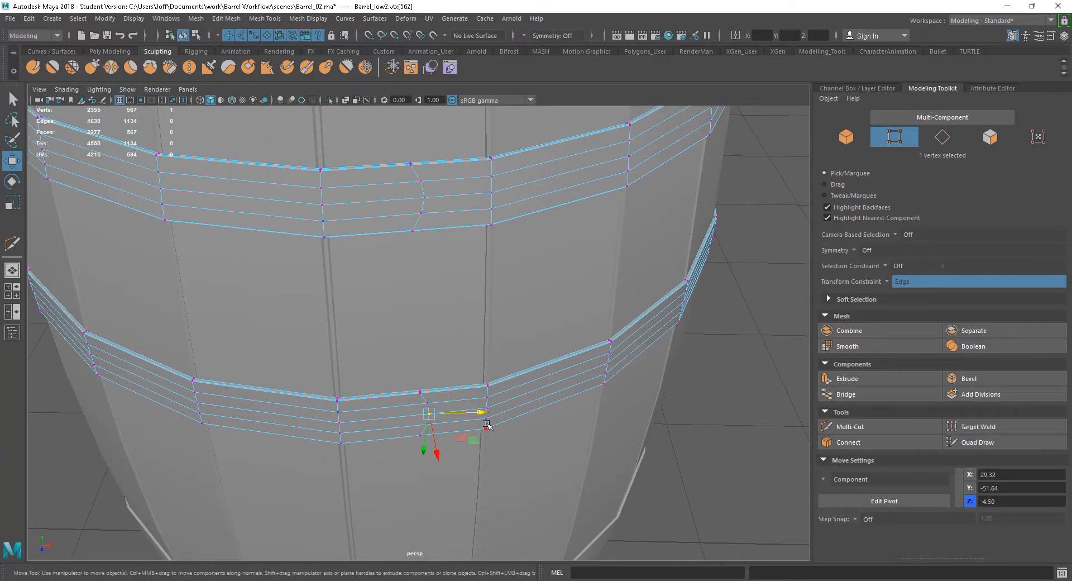
drag(462, 414, 427, 196)
key(ctrl+z)
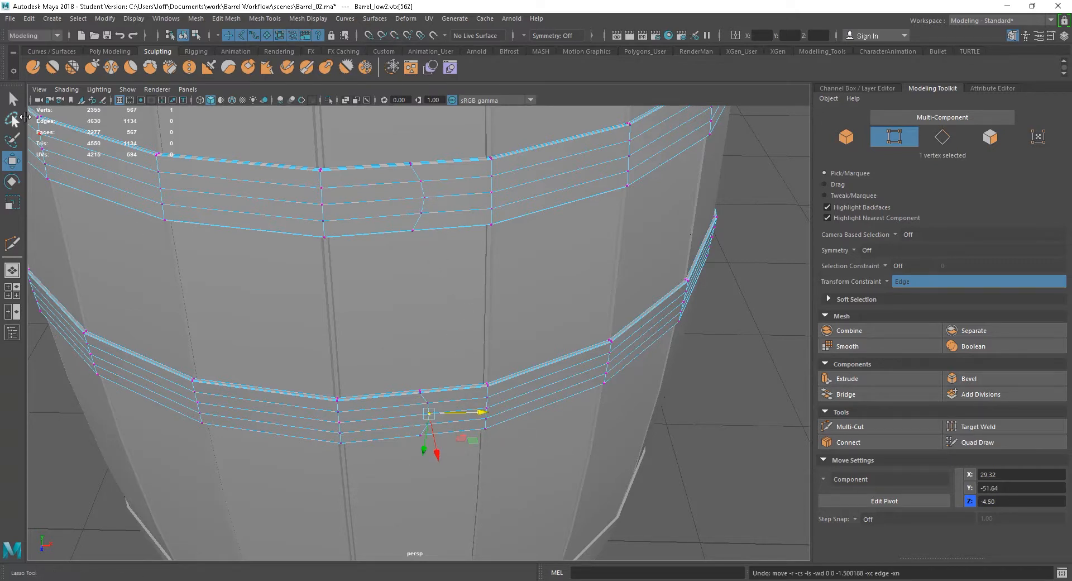
Set the Move tool's axis orientation to Object and retry snapping the third band's middle cut vertex to the band above, undoing the result.
alt+middle_drag(485, 364, 481, 391)
alt+right_drag(444, 363, 463, 369)
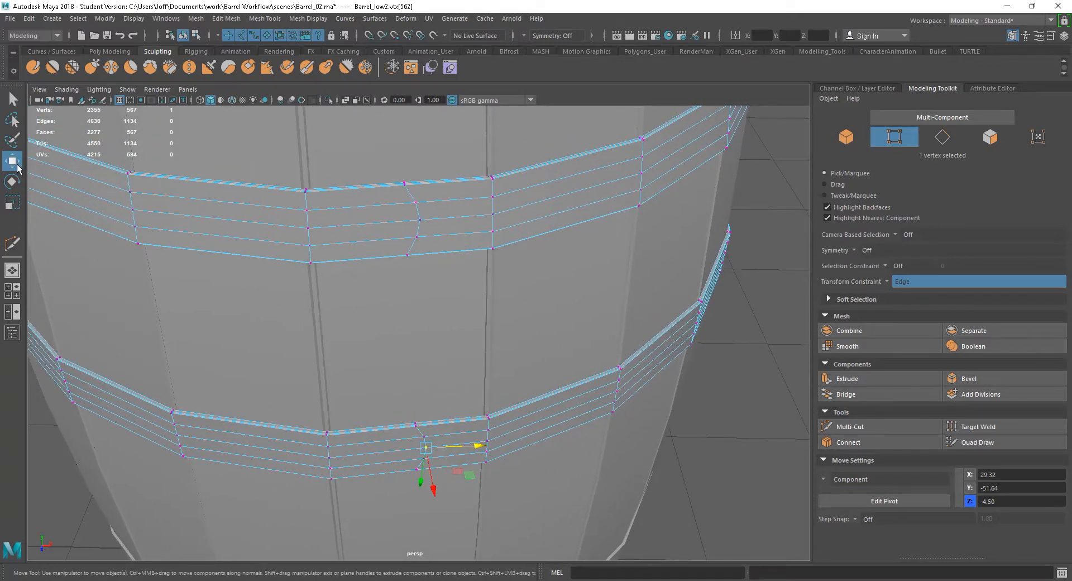
double_click(17, 165)
click(136, 141)
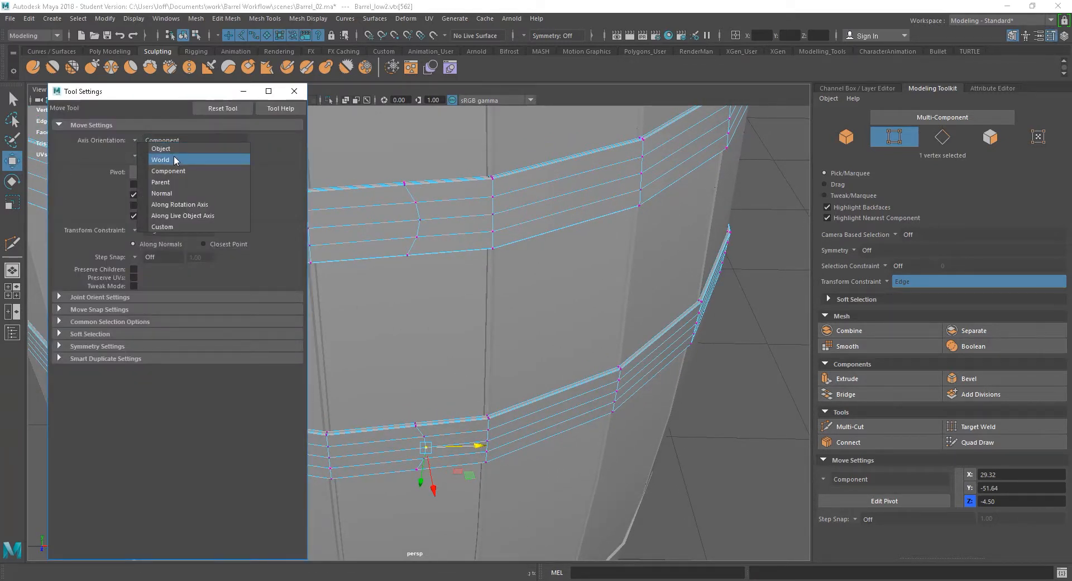
click(167, 148)
click(294, 91)
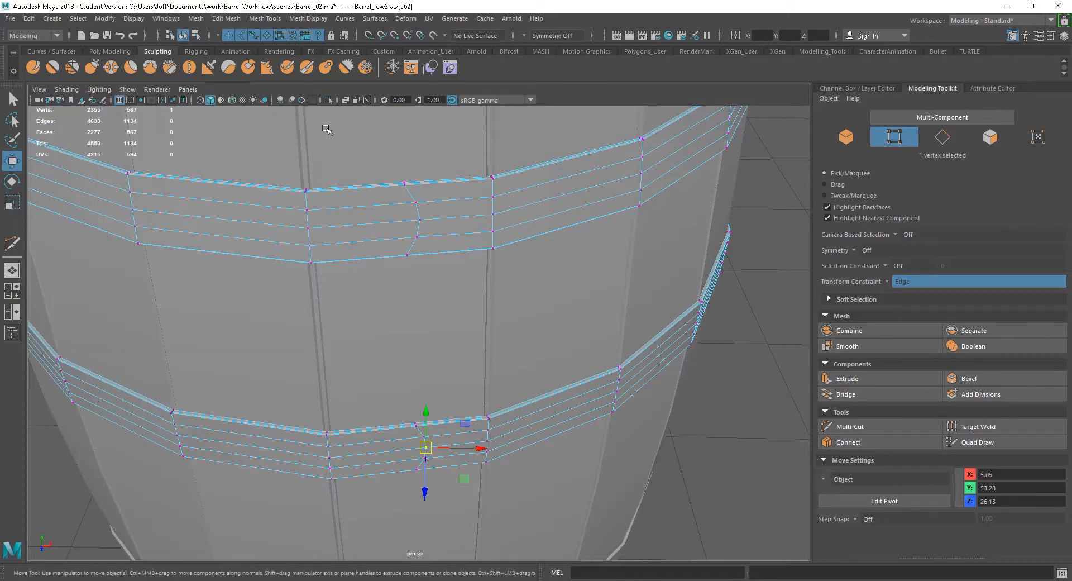
key(v)
drag(452, 445, 423, 223)
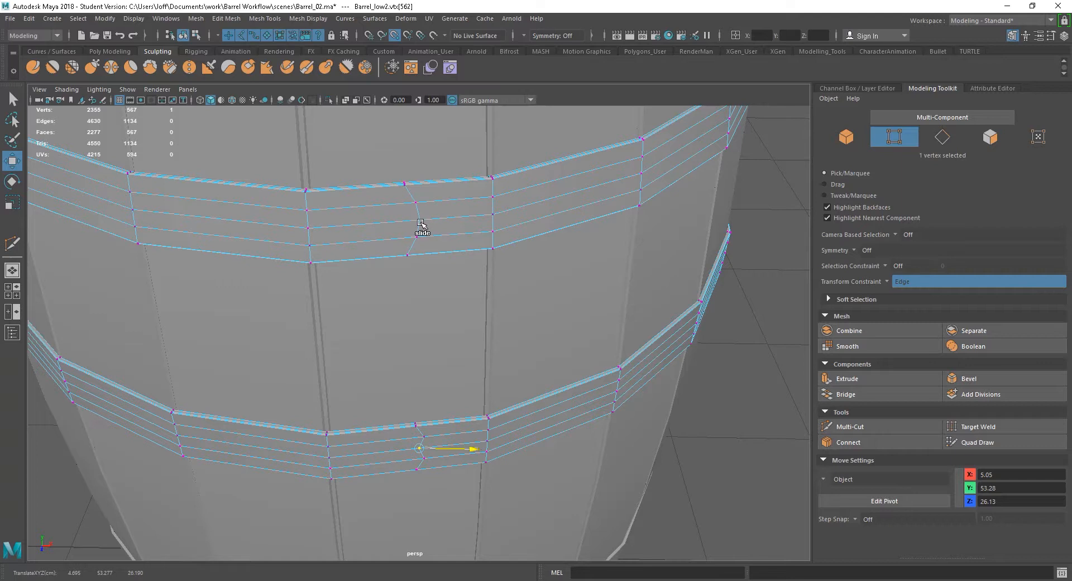
key(ctrl+z)
Try aligning the upper and lower inner cut vertices of the third band with the second band's cut, and undo the move.
alt+drag(535, 421, 511, 410)
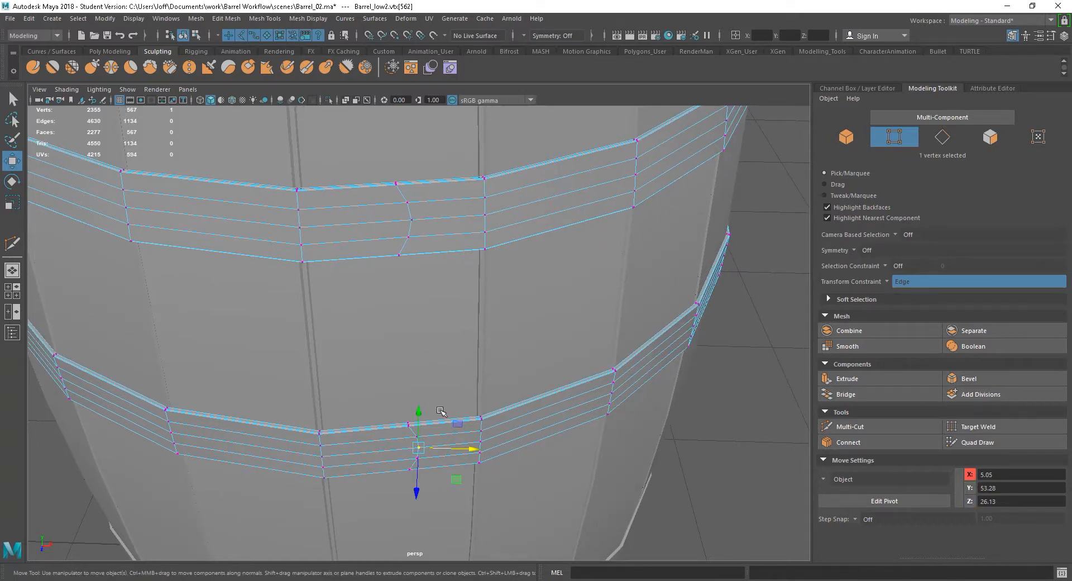
click(415, 436)
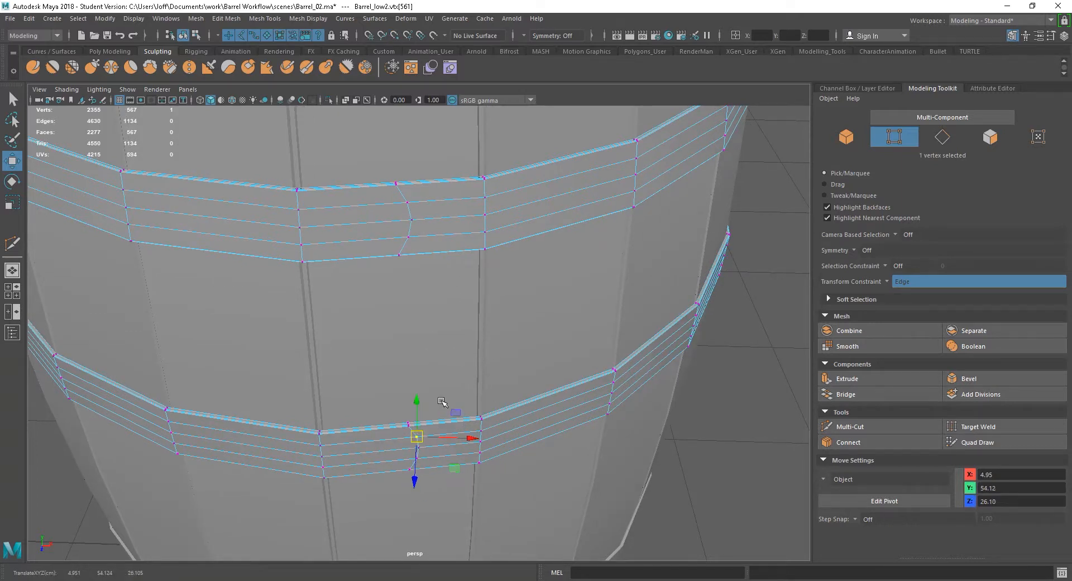
key(q)
shift+click(423, 459)
key(w)
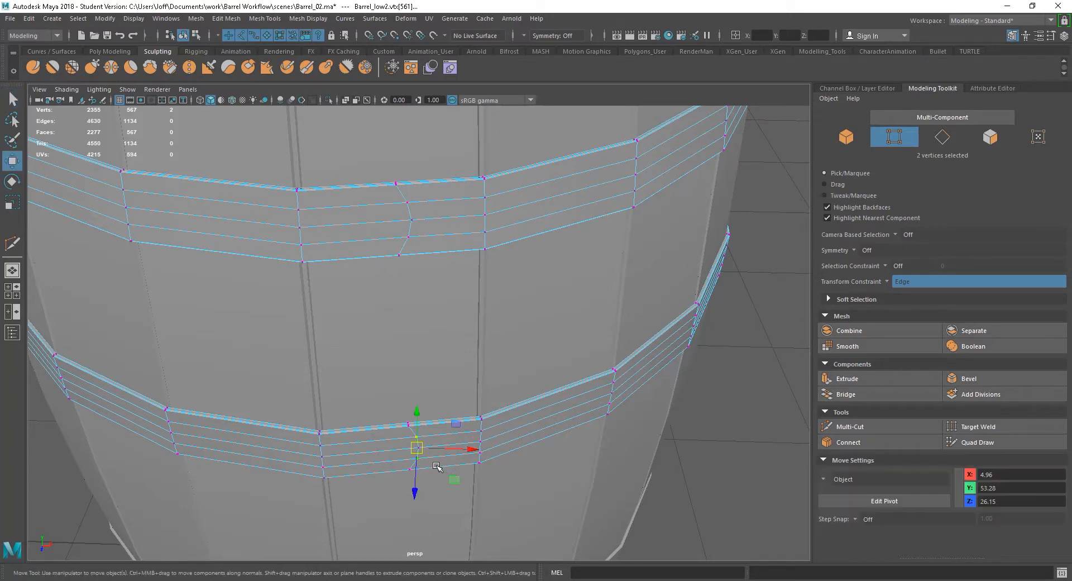
drag(451, 453, 409, 255)
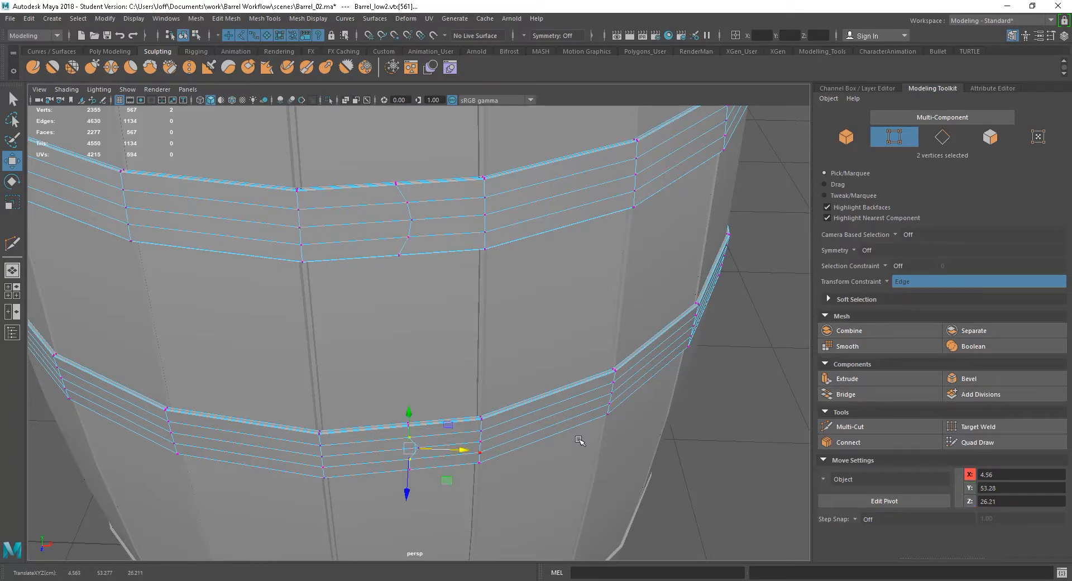
alt+right_drag(592, 452, 558, 421)
key(ctrl+z)
Leave vertex editing for object mode, turn on Wireframe on Shaded for the viewport, and clear the selection.
alt+drag(557, 422, 569, 441)
click(627, 441)
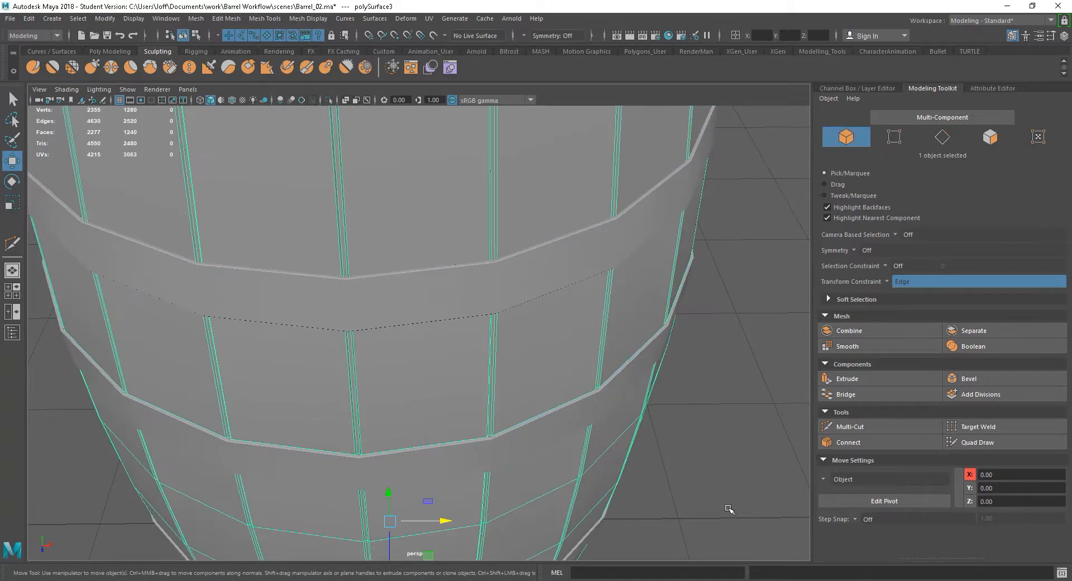
click(523, 445)
alt+drag(782, 465, 783, 450)
alt+right_drag(782, 450, 681, 417)
alt+drag(681, 417, 681, 484)
click(687, 477)
click(502, 464)
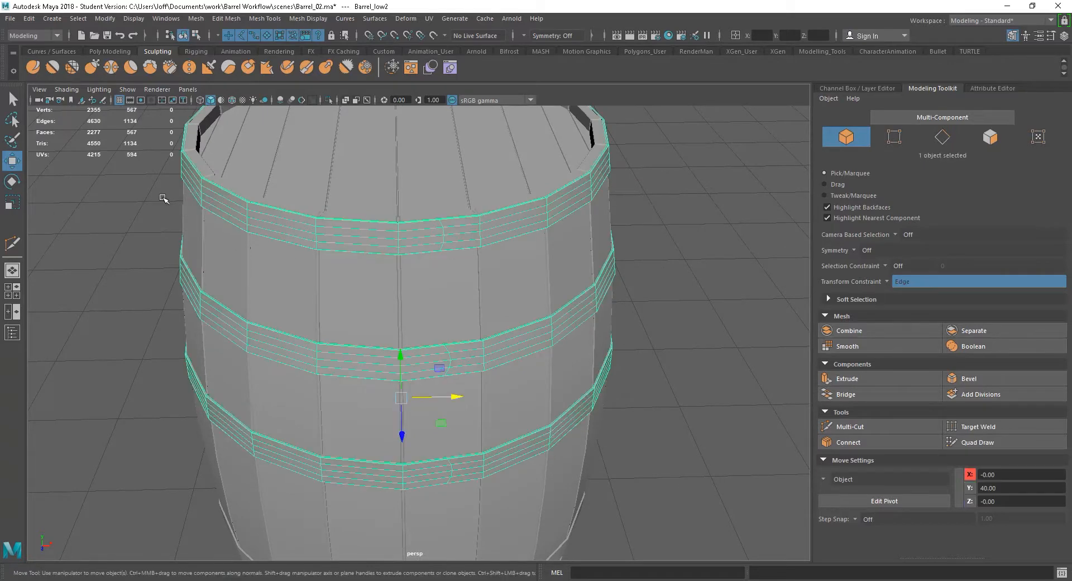
click(66, 89)
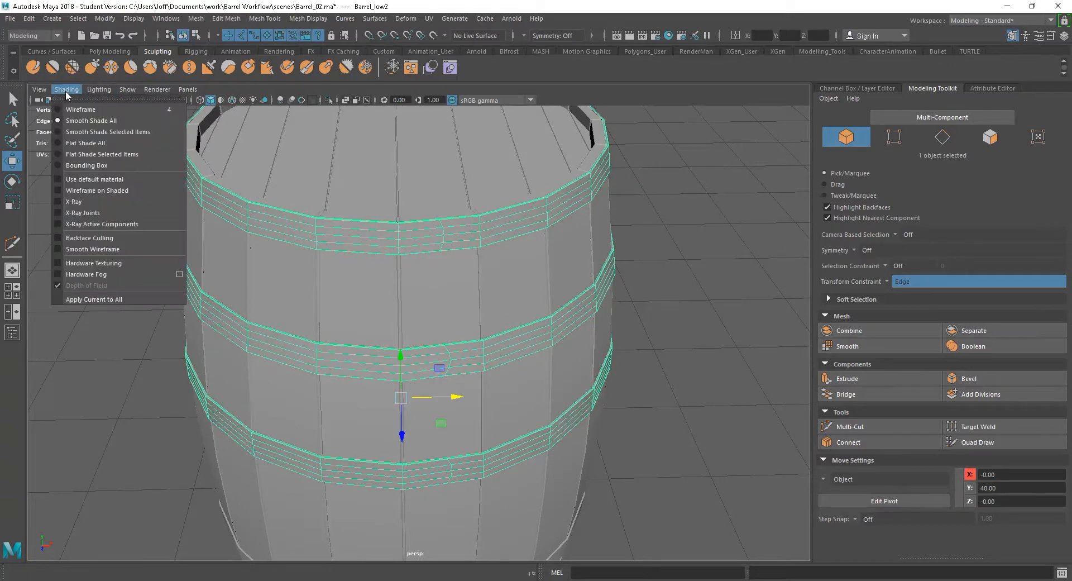
click(98, 191)
click(713, 395)
Select the four top-band faces between the curved cut and the seam to its left in face mode.
mouse_move(713, 395)
alt+mouse_down()
mouse_move(716, 420)
mouse_move(739, 424)
mouse_move(696, 421)
mouse_move(732, 428)
alt+mouse_up()
alt+right_drag(485, 368, 525, 441)
alt+drag(525, 441, 540, 458)
alt+middle_drag(533, 341, 543, 444)
alt+drag(543, 444, 446, 460)
alt+right_drag(446, 460, 453, 465)
alt+drag(453, 465, 491, 407)
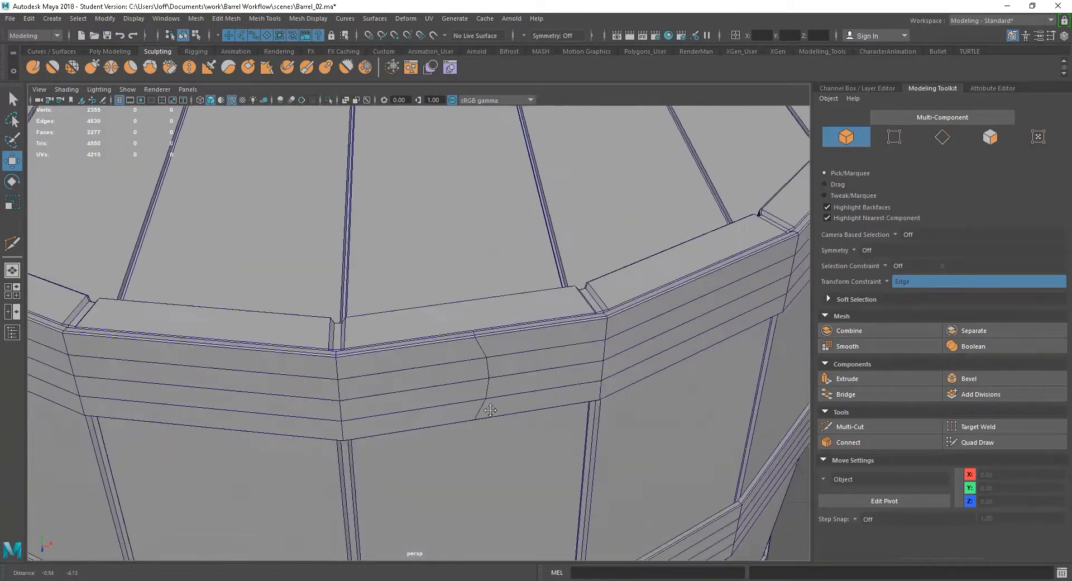
alt+right_drag(490, 407, 495, 388)
alt+drag(495, 388, 502, 403)
alt+right_drag(502, 403, 436, 386)
right_drag(296, 268, 298, 298)
click(339, 332)
click(339, 332)
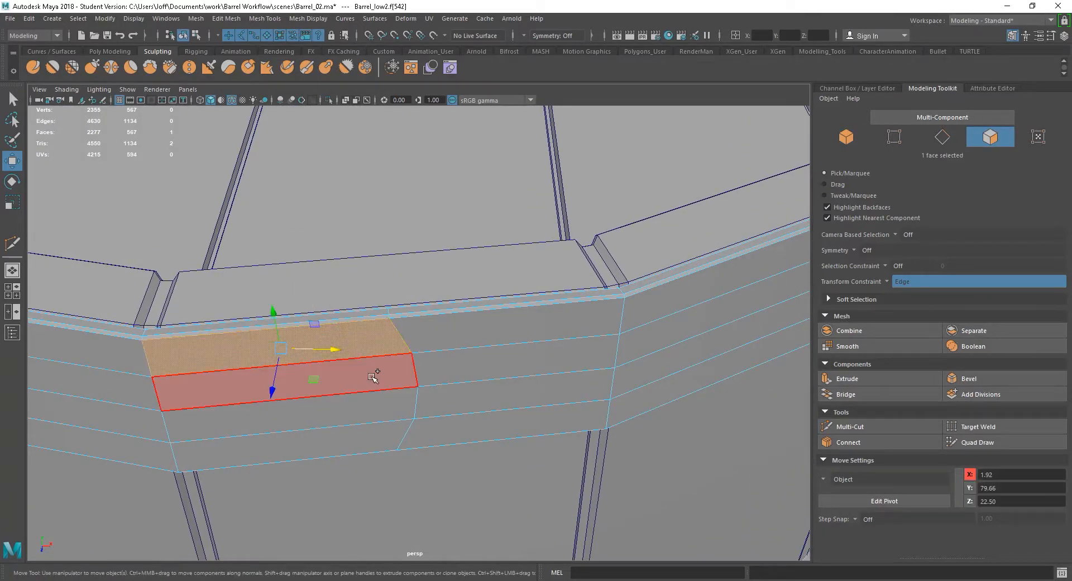
shift+click(371, 376)
shift+click(379, 407)
shift+click(376, 431)
Add the four matching faces left of the curved cut on both the second and third bands to the selection.
alt+right_drag(594, 511, 498, 486)
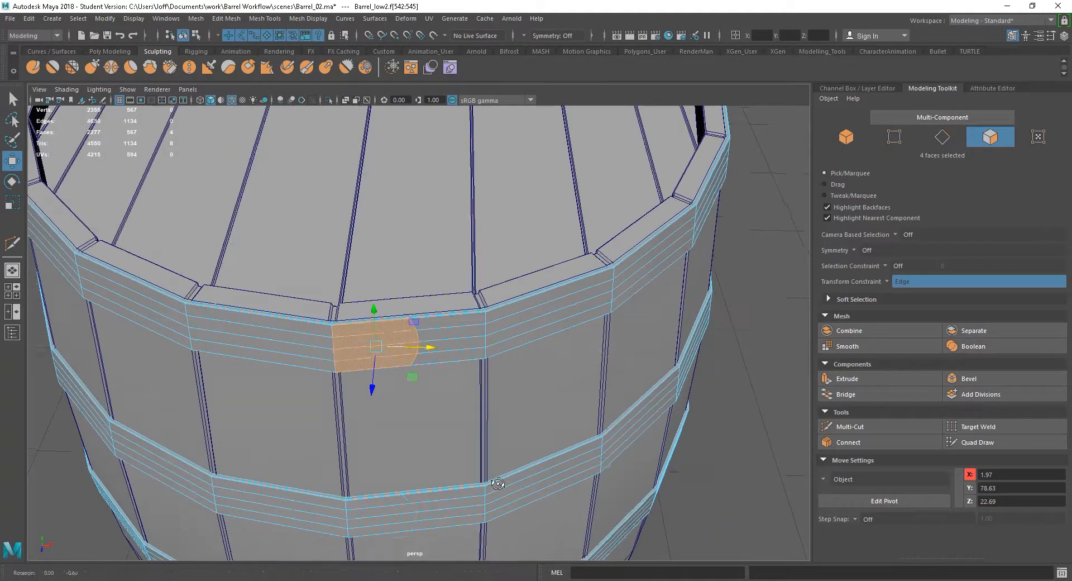
alt+drag(501, 462, 497, 448)
shift+click(383, 476)
shift+click(389, 485)
shift+click(390, 494)
shift+click(393, 504)
alt+middle_drag(484, 493, 492, 288)
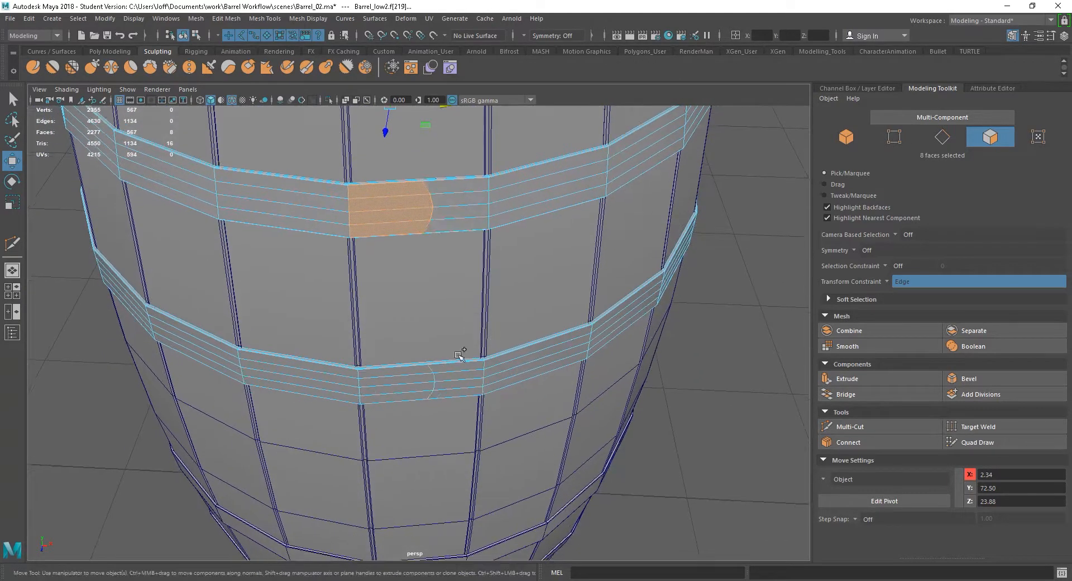
shift+click(407, 373)
shift+click(407, 395)
Extrude the twelve selected band faces slightly outward with a Local Translate Z of about 0.09.
alt+right_drag(496, 364, 550, 377)
alt+drag(550, 378, 585, 392)
key(ctrl+e)
alt+right_drag(553, 438, 577, 445)
alt+drag(558, 477, 599, 477)
alt+right_drag(617, 498, 641, 514)
alt+drag(581, 484, 346, 404)
alt+middle_drag(347, 404, 479, 378)
alt+drag(478, 378, 458, 391)
drag(293, 352, 302, 350)
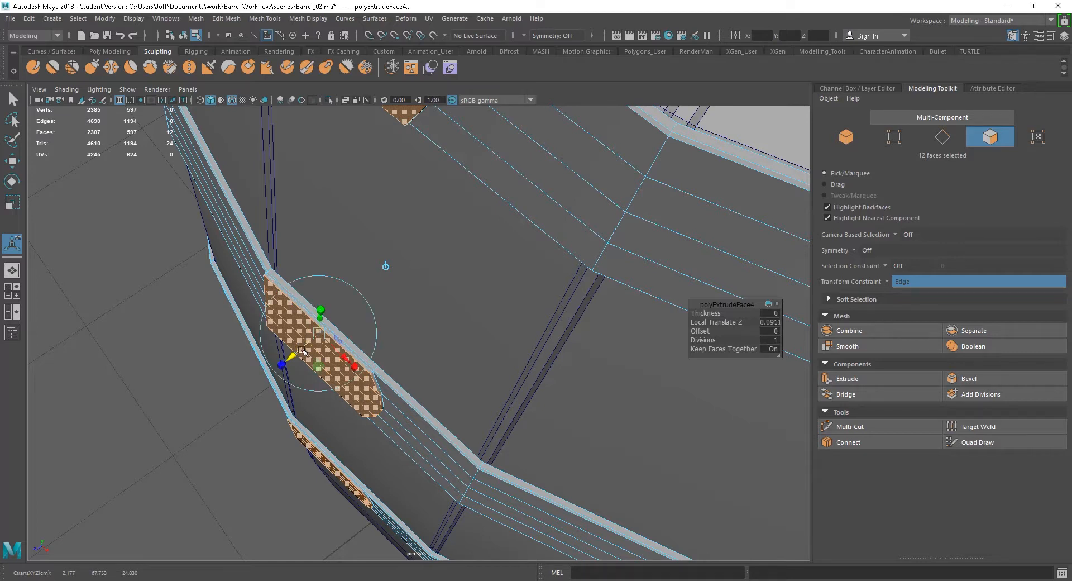
click(301, 351)
Select the four raised vertical edges at the seam end of the top band's extruded faces in edge mode.
alt+right_drag(417, 439, 166, 418)
right_drag(177, 323, 206, 289)
alt+drag(206, 289, 385, 440)
alt+right_drag(386, 440, 351, 406)
alt+drag(350, 406, 368, 272)
right_drag(376, 233, 378, 192)
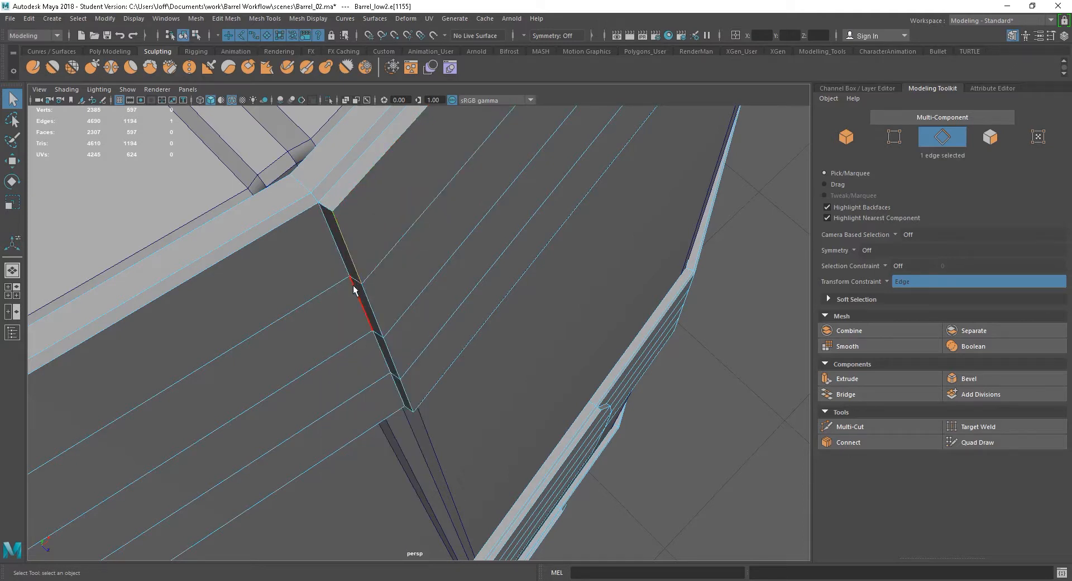
shift+click(367, 296)
shift+click(391, 357)
Try sliding the four selected edges onto the top band's seam with the Object axis orientation, and undo the moves.
key(w)
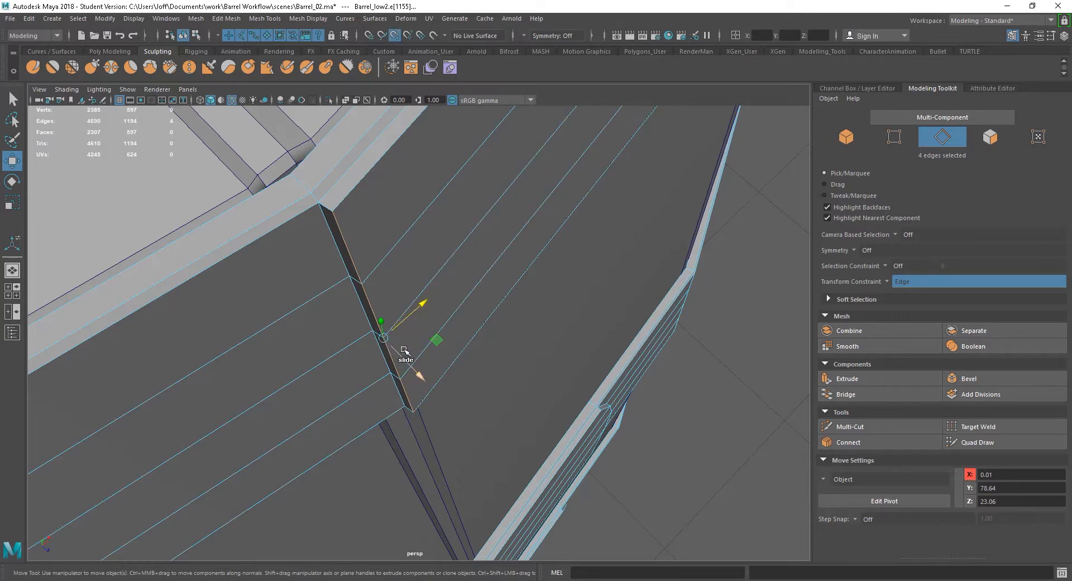
drag(401, 322, 370, 331)
drag(405, 364, 365, 330)
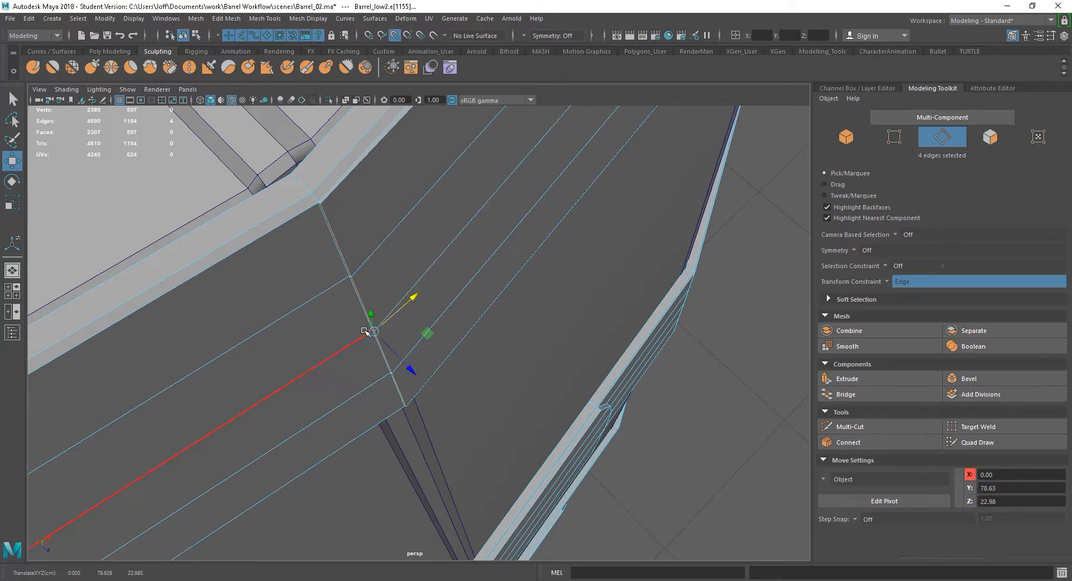
key(ctrl+z)
key(ctrl+z)
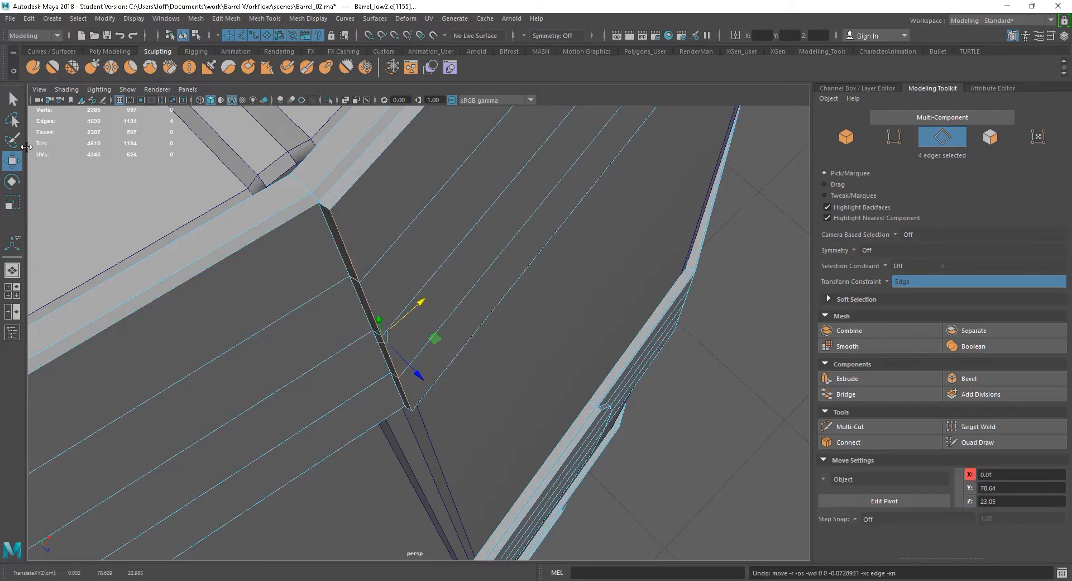
Set the Move tool's axis orientation to Component and snap the four selected edges onto the top band's seam.
double_click(12, 161)
click(147, 141)
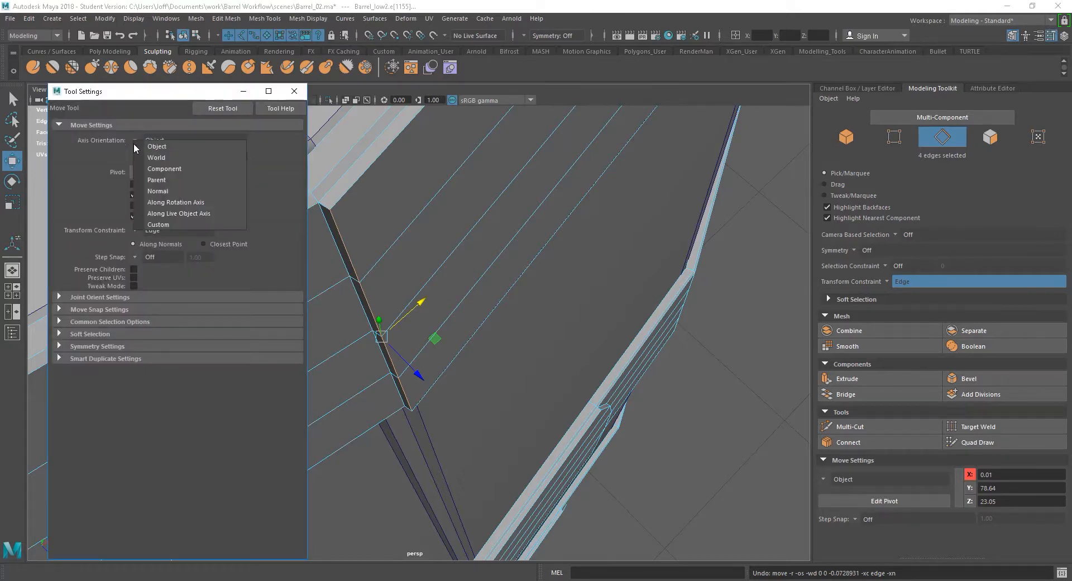
click(162, 169)
alt+drag(470, 335, 485, 336)
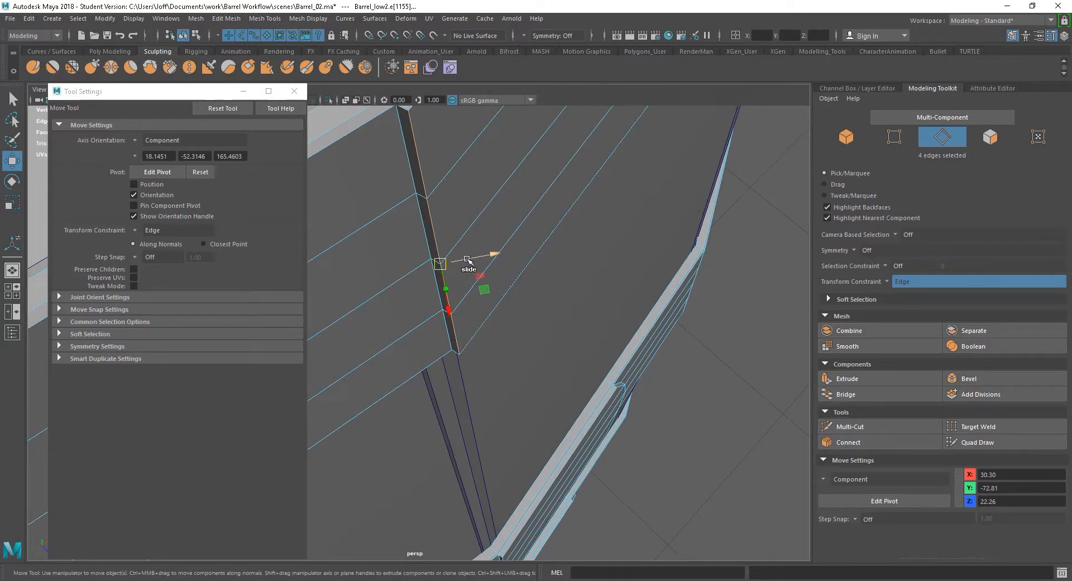
drag(475, 258, 437, 262)
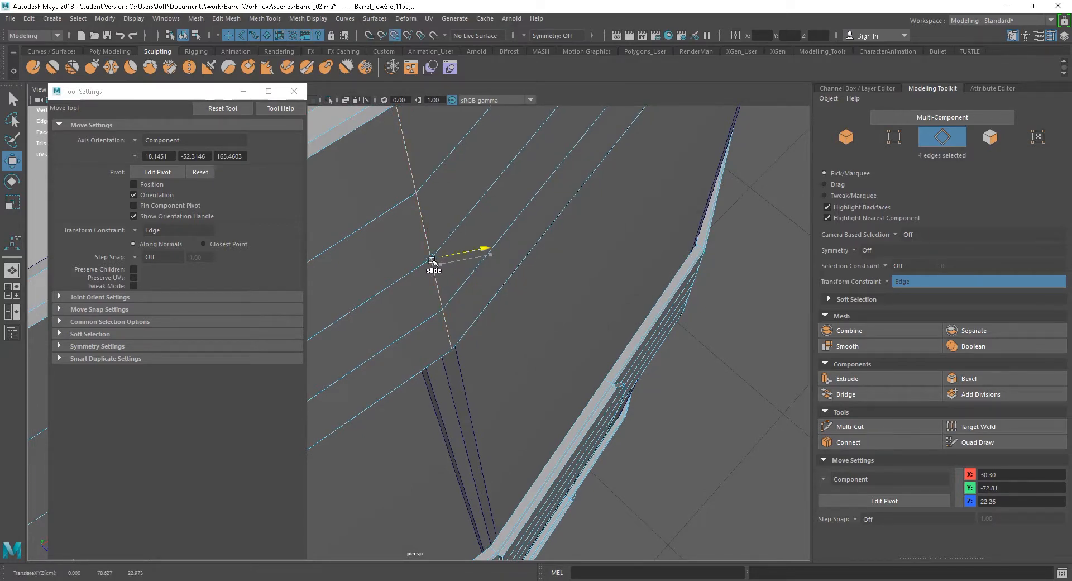
Select the four raised end edges of the second band's extrusion and snap them onto the band's seam.
alt+drag(527, 409, 481, 272)
click(482, 260)
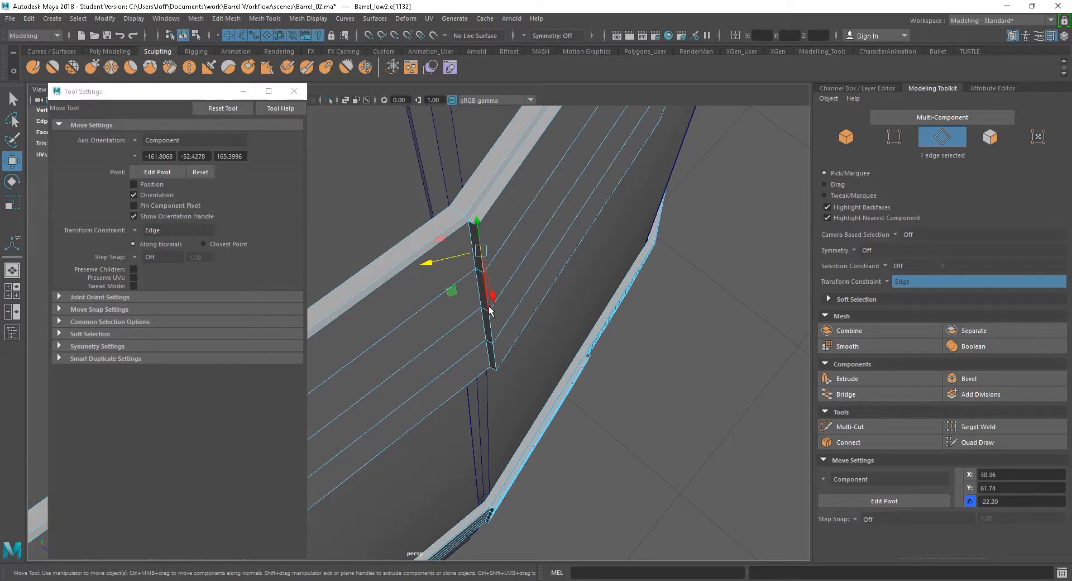
key(q)
double_click(490, 306)
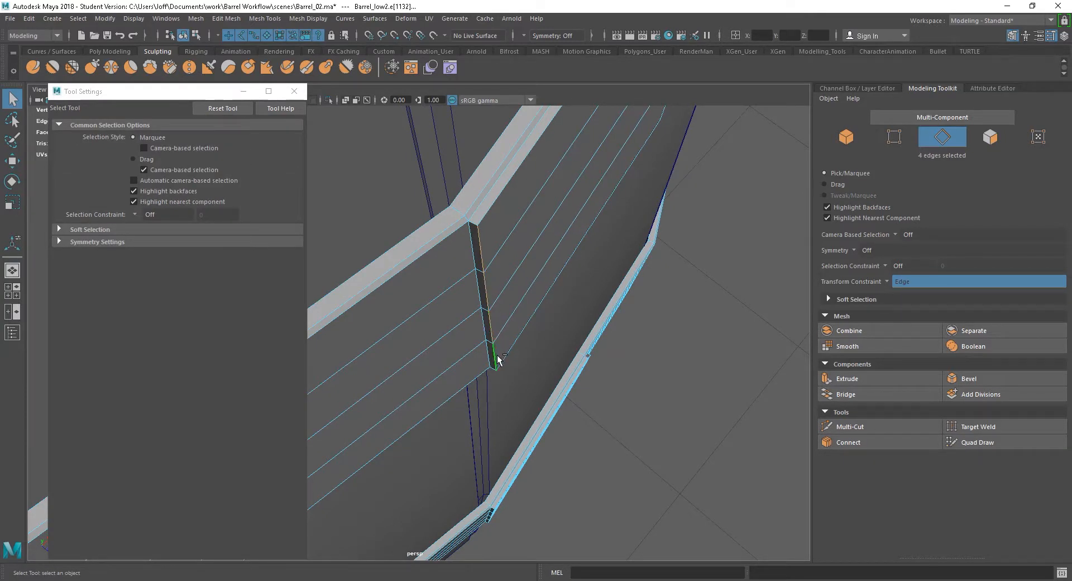
key(w)
key(v)
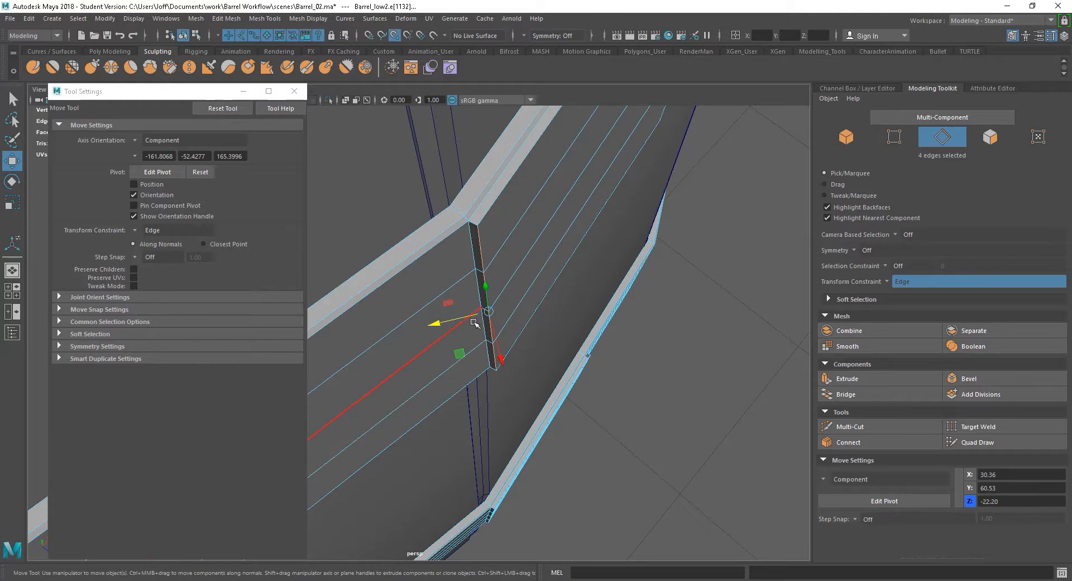
drag(470, 317, 480, 307)
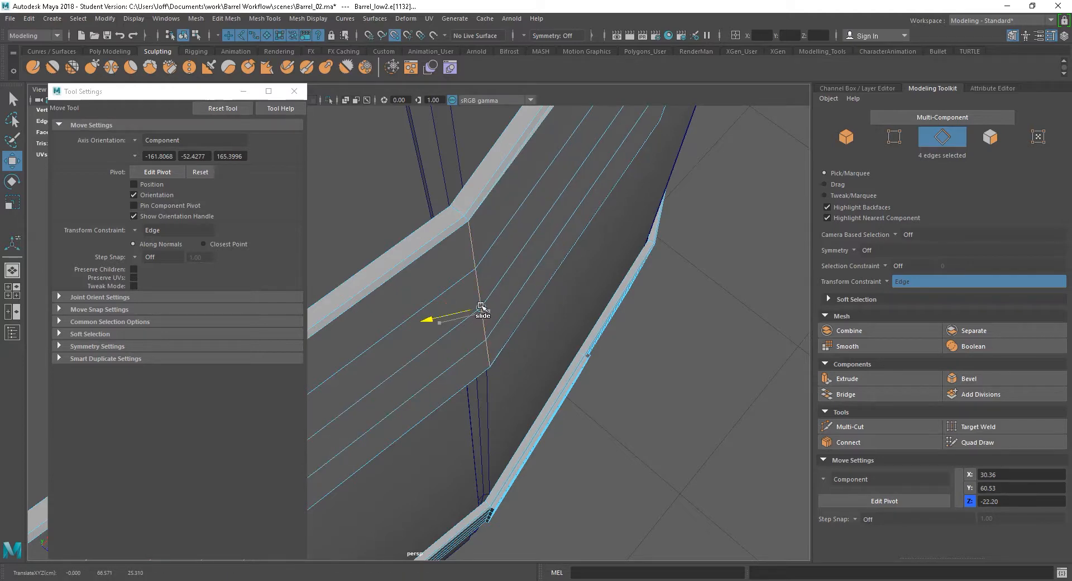
Select the four raised end edges of the third band's extrusion and snap them onto the band's seam.
alt+drag(562, 407, 565, 347)
alt+right_drag(565, 348, 527, 337)
alt+middle_drag(535, 351, 541, 426)
alt+right_drag(519, 409, 546, 359)
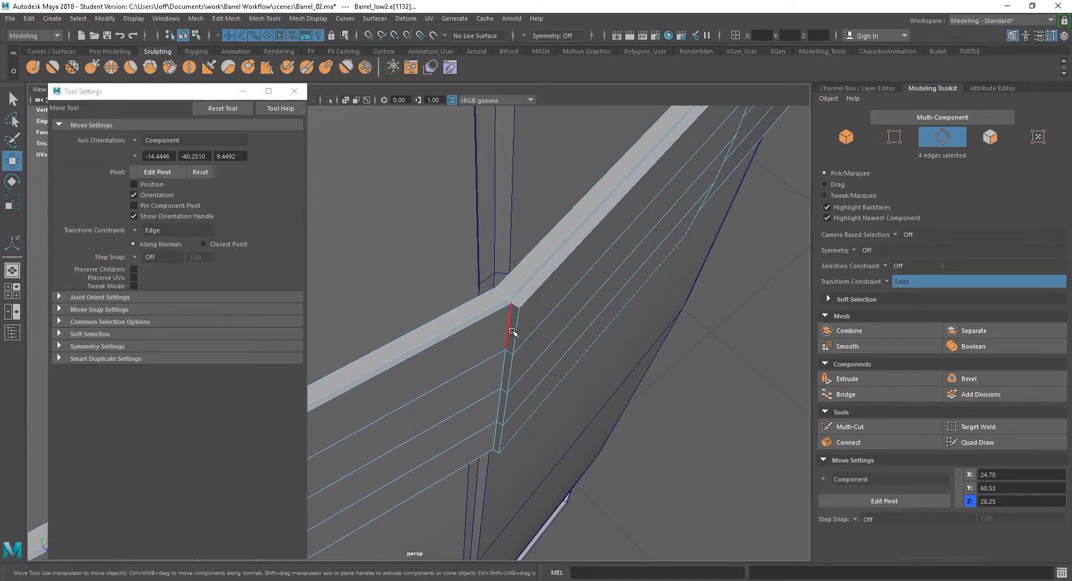
click(513, 372)
key(q)
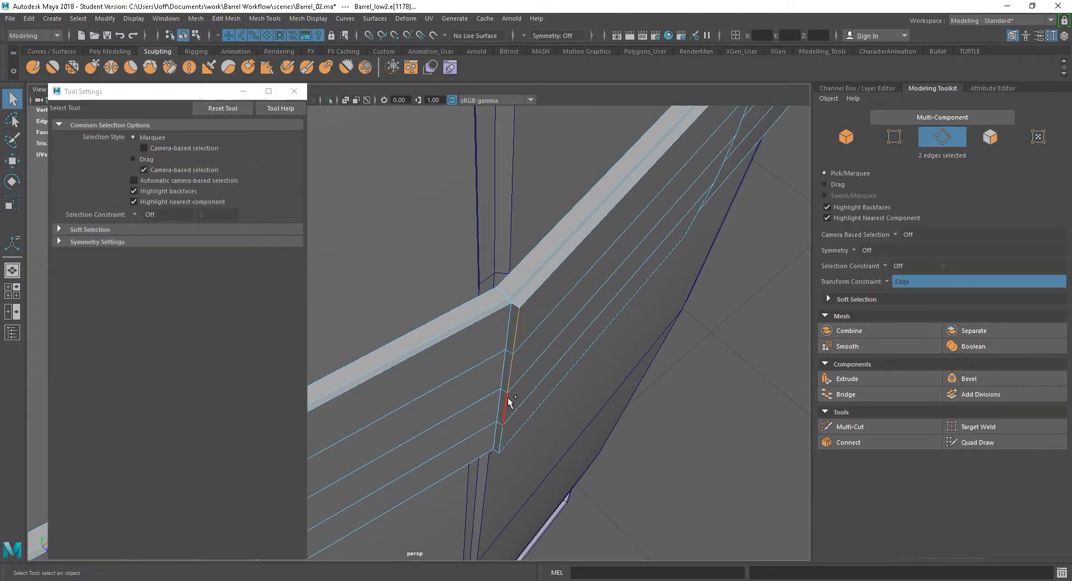
key(w)
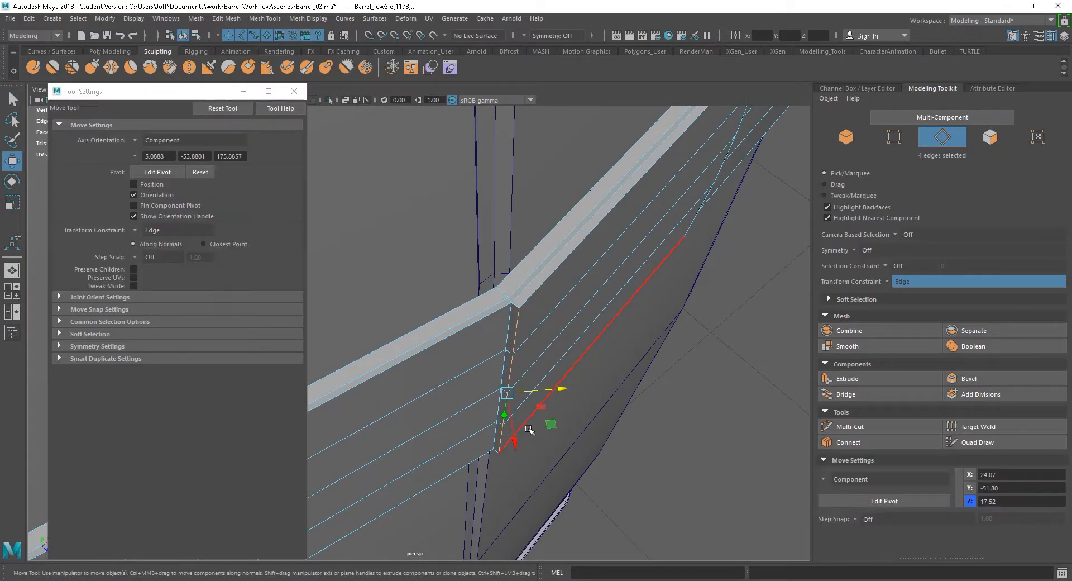
key(v)
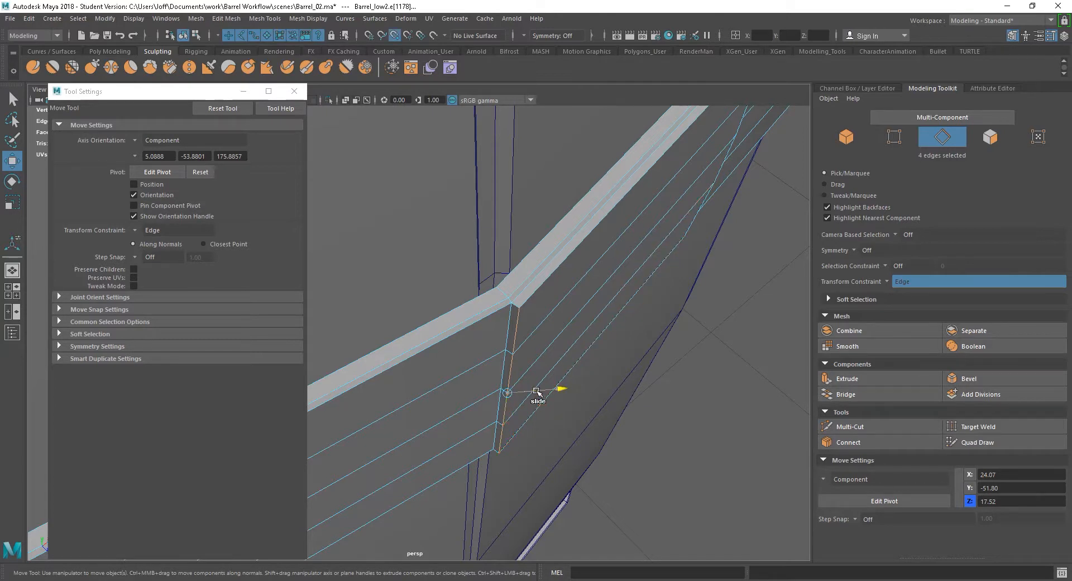
drag(536, 391, 503, 389)
Switch the bands mesh to vertex mode and select the overlapping vertices along the third band's seam.
alt+right_drag(707, 418, 659, 440)
right_drag(443, 335, 390, 283)
click(480, 314)
alt+drag(480, 314, 506, 365)
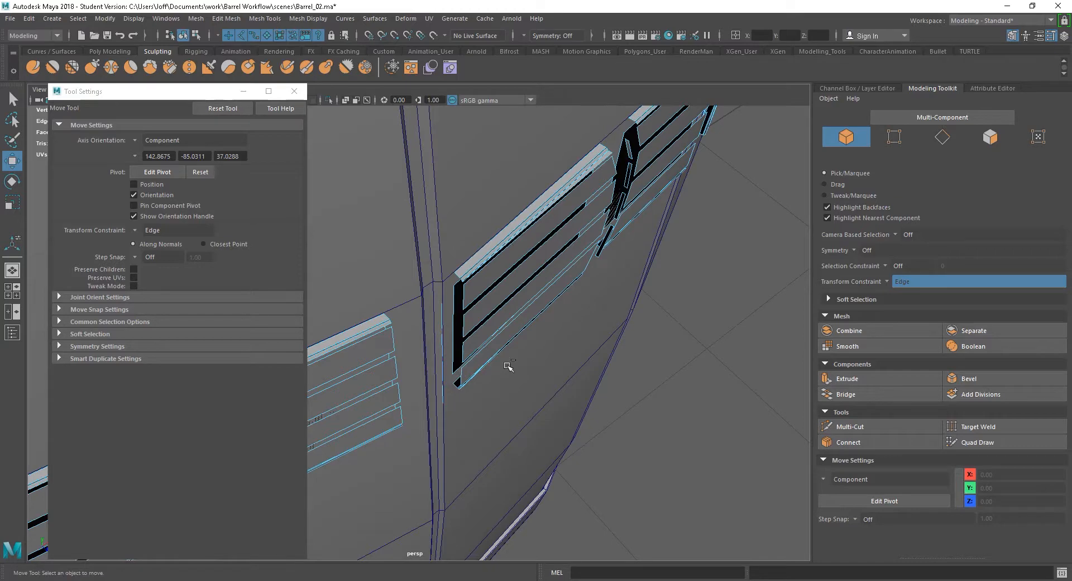
right_drag(466, 321, 419, 278)
alt+drag(557, 369, 472, 361)
alt+middle_drag(472, 362, 594, 363)
drag(659, 216, 790, 504)
alt+drag(719, 507, 550, 507)
drag(437, 441, 585, 139)
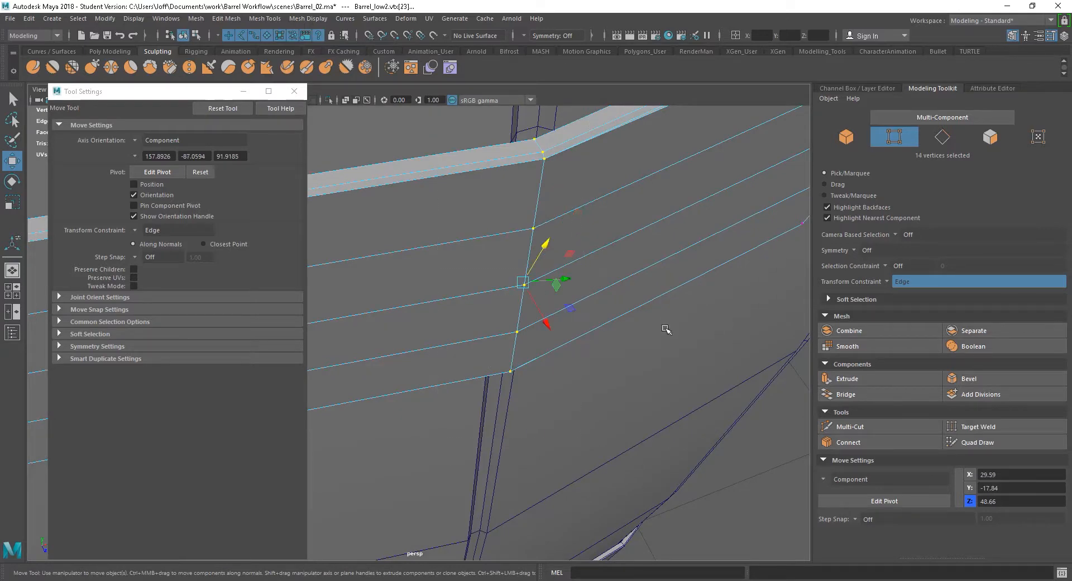
Add the overlapping seam vertices of the second and top bands to the vertex selection.
alt+drag(665, 329, 684, 323)
alt+middle_drag(683, 324, 675, 437)
alt+drag(676, 436, 622, 383)
alt+right_drag(622, 383, 546, 333)
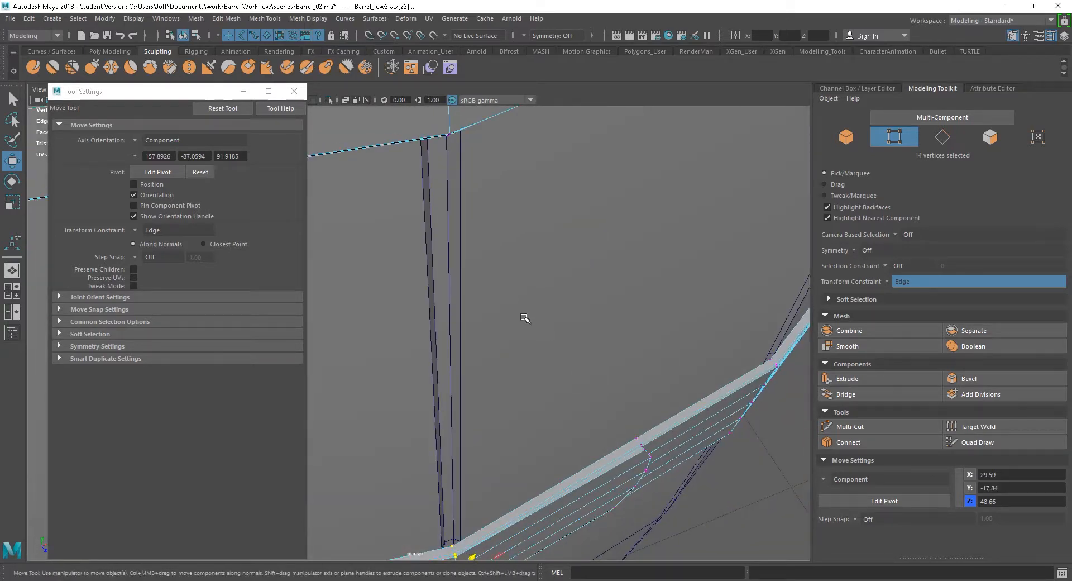
alt+drag(524, 319, 565, 287)
alt+middle_drag(565, 287, 539, 363)
alt+right_drag(611, 431, 516, 364)
alt+middle_drag(516, 364, 545, 418)
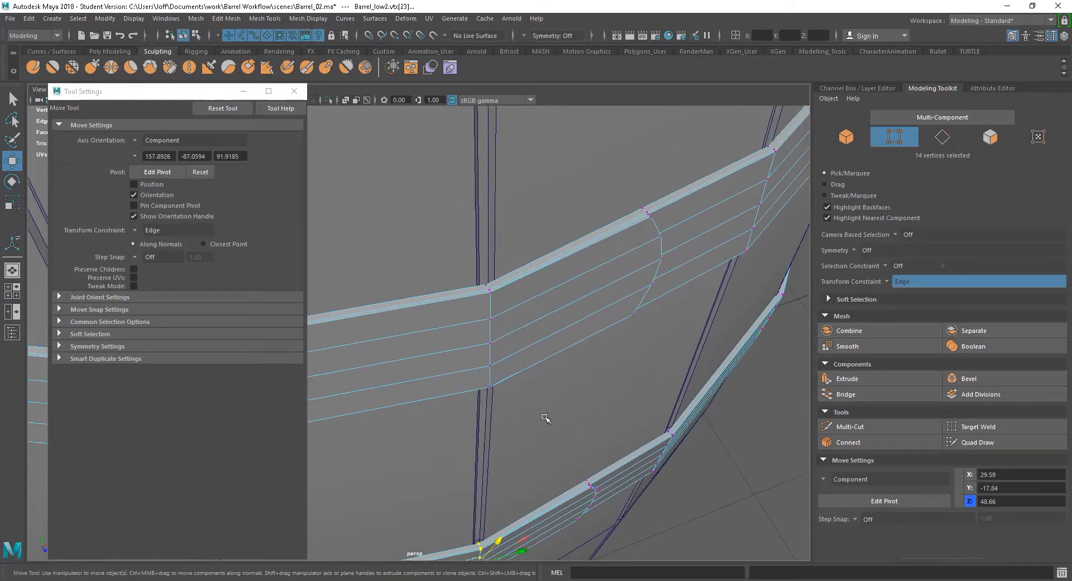
shift+drag(510, 289, 517, 282)
alt+middle_drag(576, 246, 611, 355)
alt+right_drag(612, 355, 591, 343)
shift+drag(514, 367, 578, 181)
alt+drag(580, 238, 595, 290)
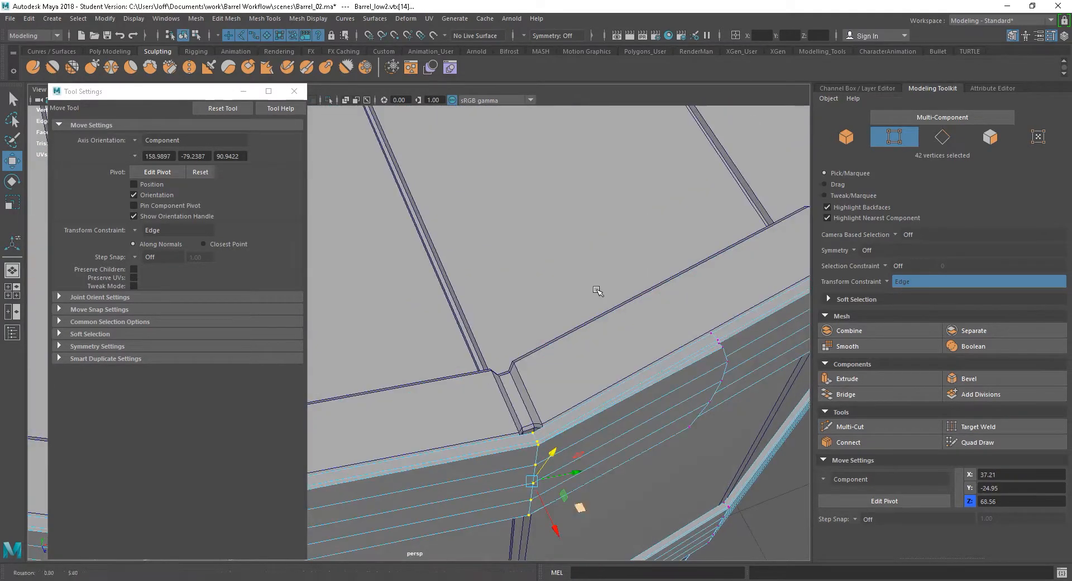
Merge the selected seam vertices of all three bands with a distance threshold of 0.05.
alt+right_drag(586, 289, 622, 311)
alt+middle_drag(709, 455, 648, 361)
alt+drag(651, 379, 643, 354)
alt+right_drag(578, 323, 601, 330)
alt+drag(601, 316, 605, 337)
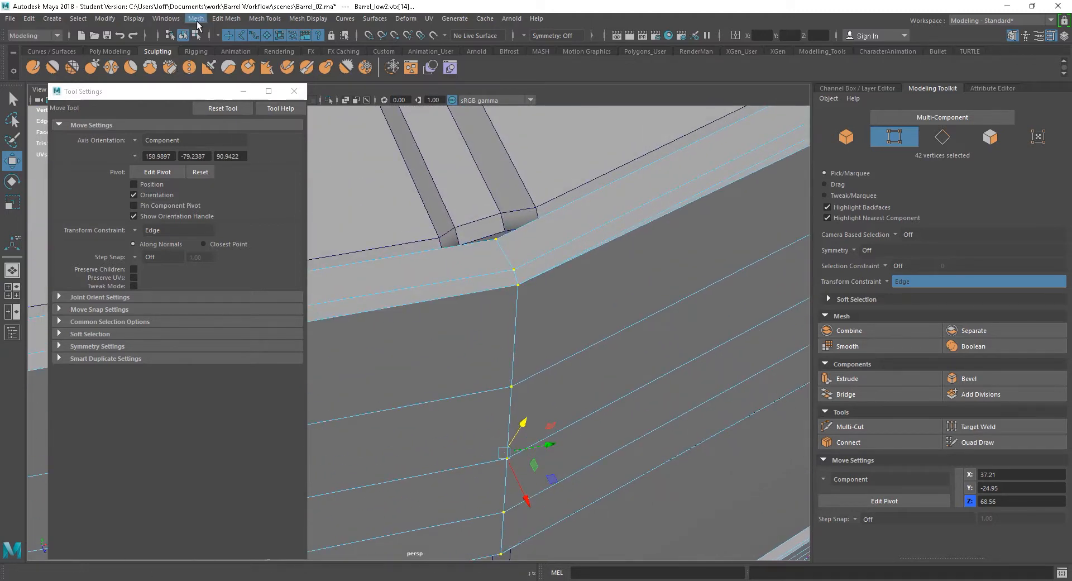
click(226, 18)
click(249, 135)
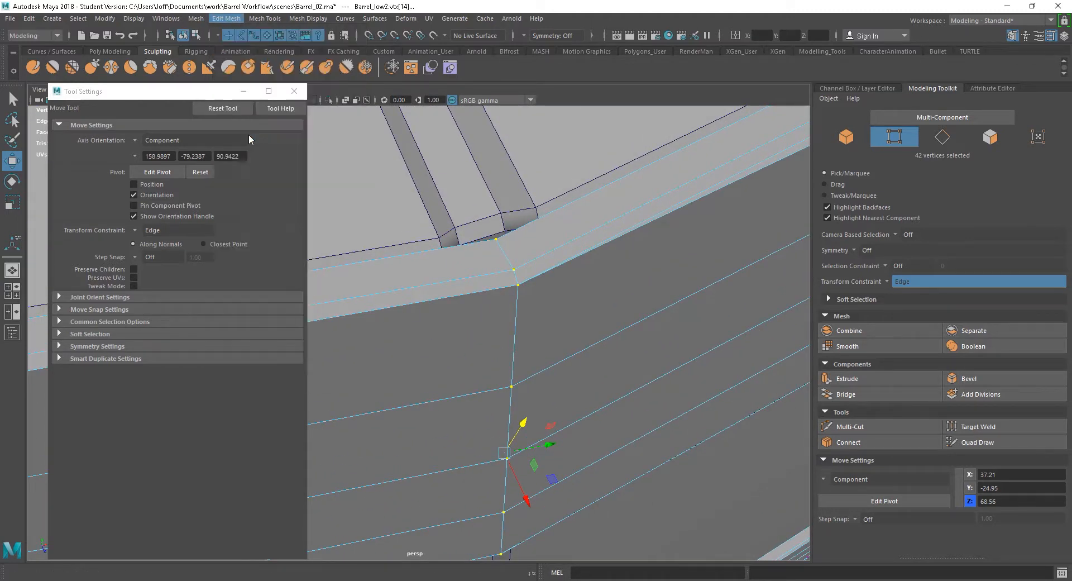
drag(726, 316, 728, 313)
click(763, 313)
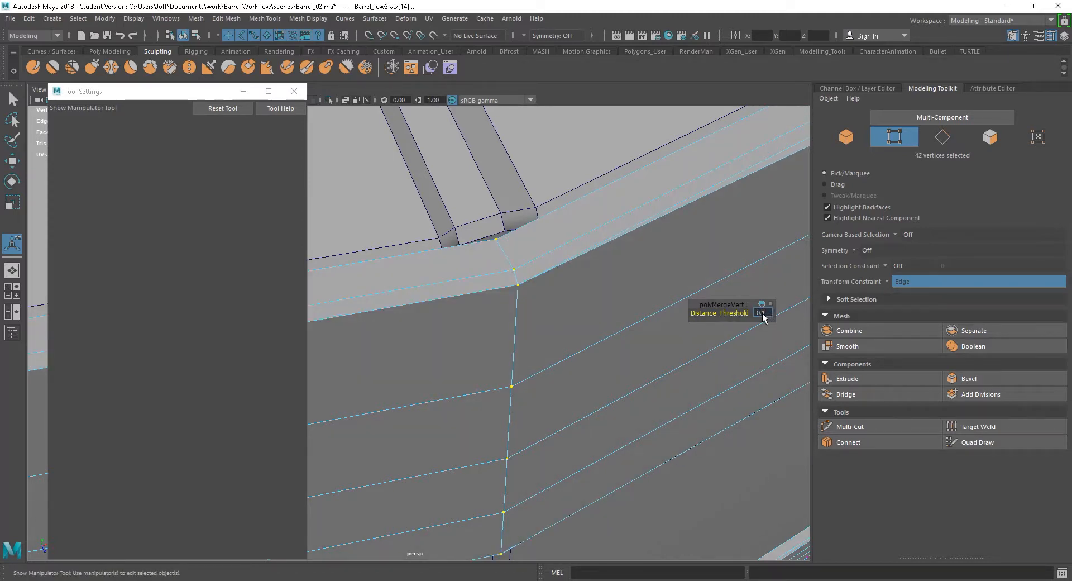
key(Return)
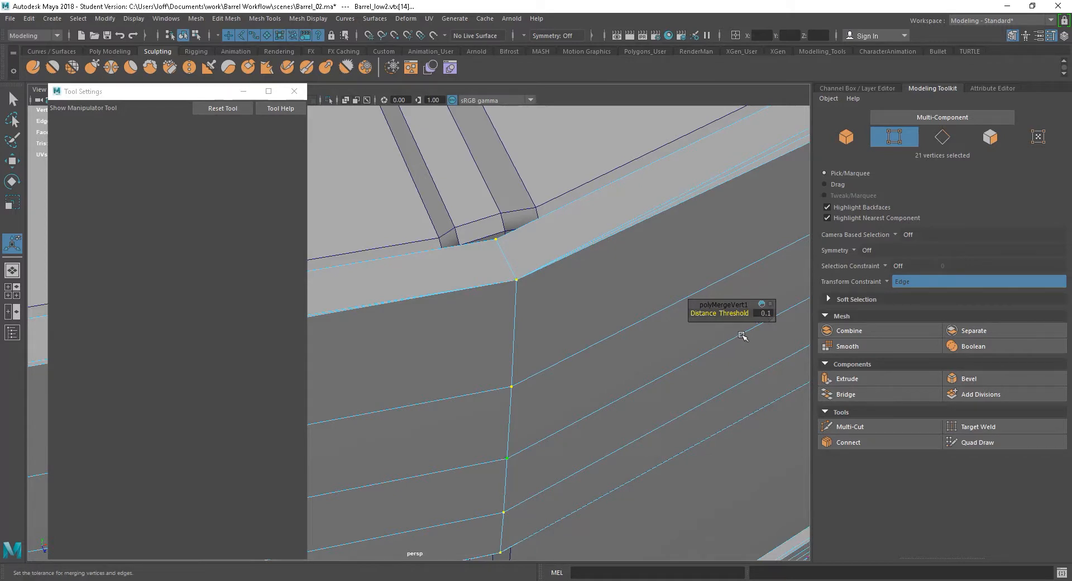
click(768, 316)
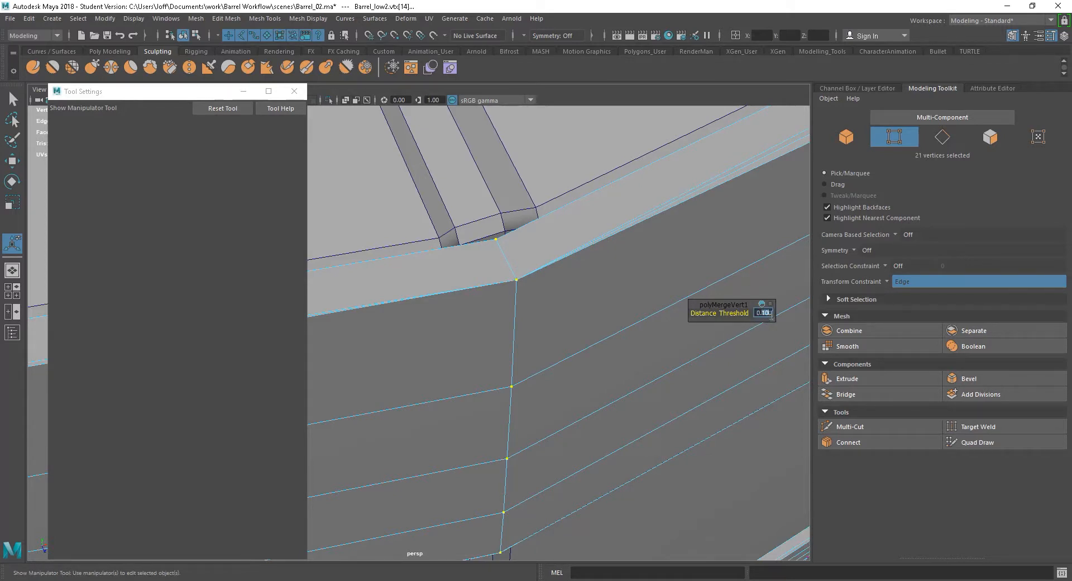
text(0.05)
key(Return)
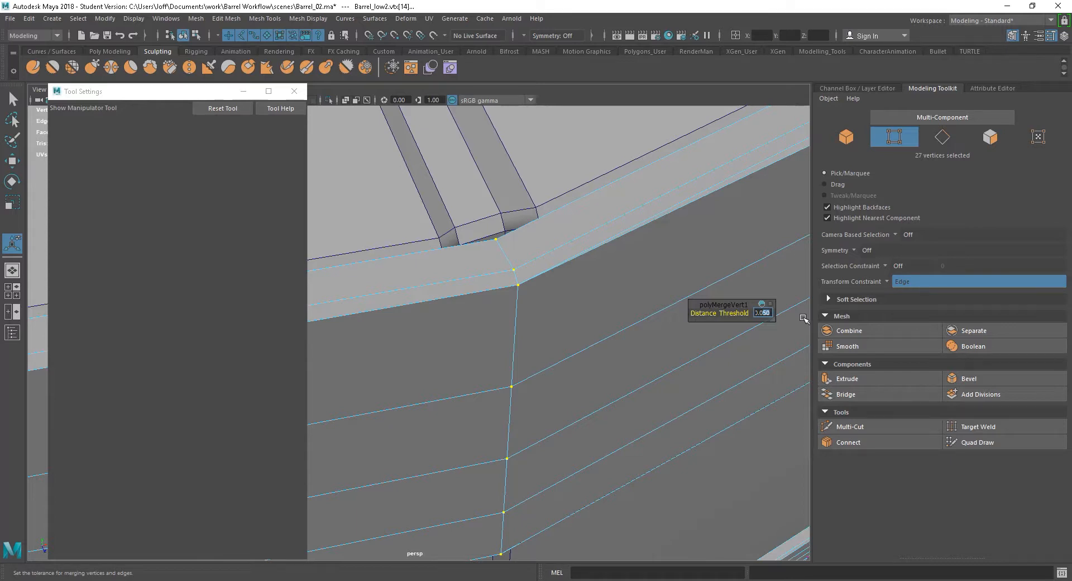
Try a merge distance threshold of 0.06, and set it back to 0.05.
text(0.06)
key(Return)
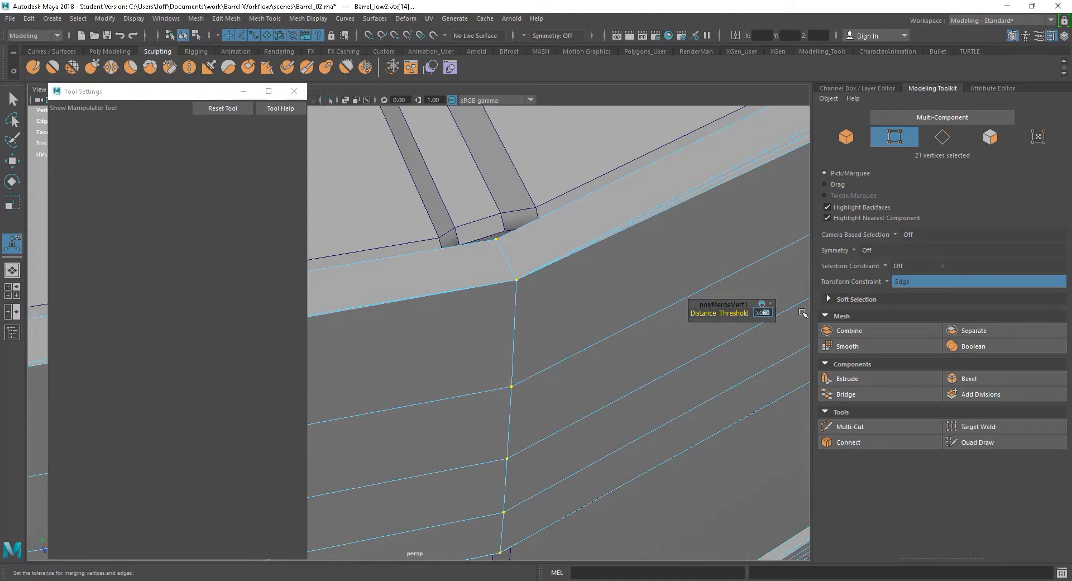
text(0.05)
key(Return)
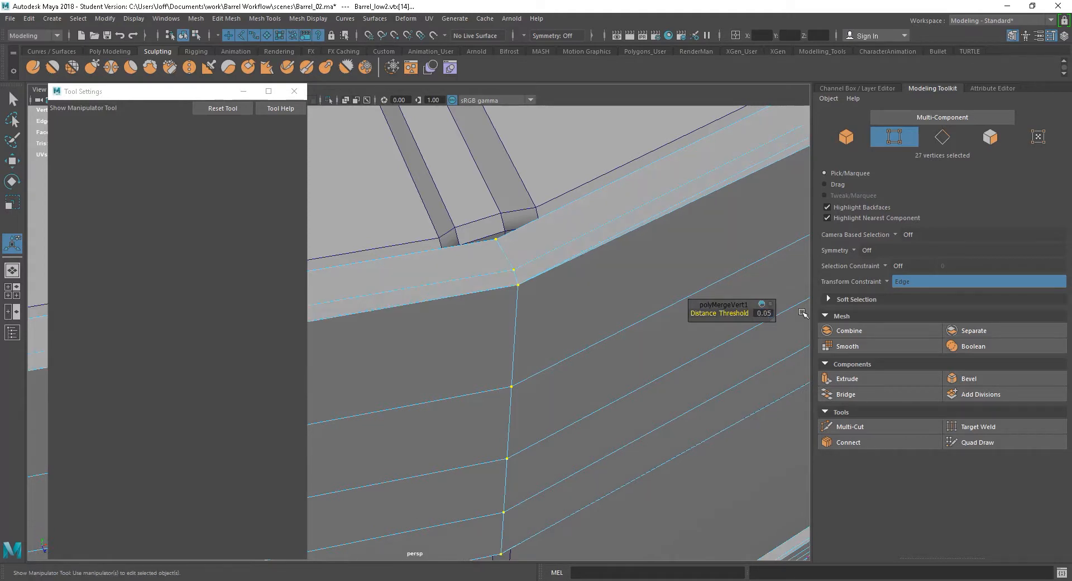
Try moving single vertices on the top band's seam to test the merge, and undo the move.
click(525, 299)
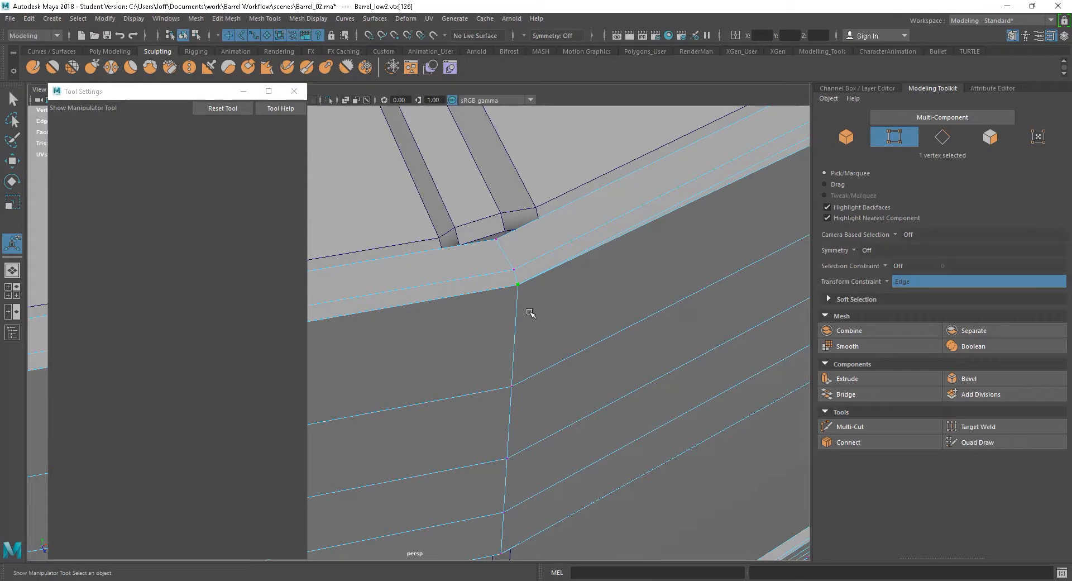
key(w)
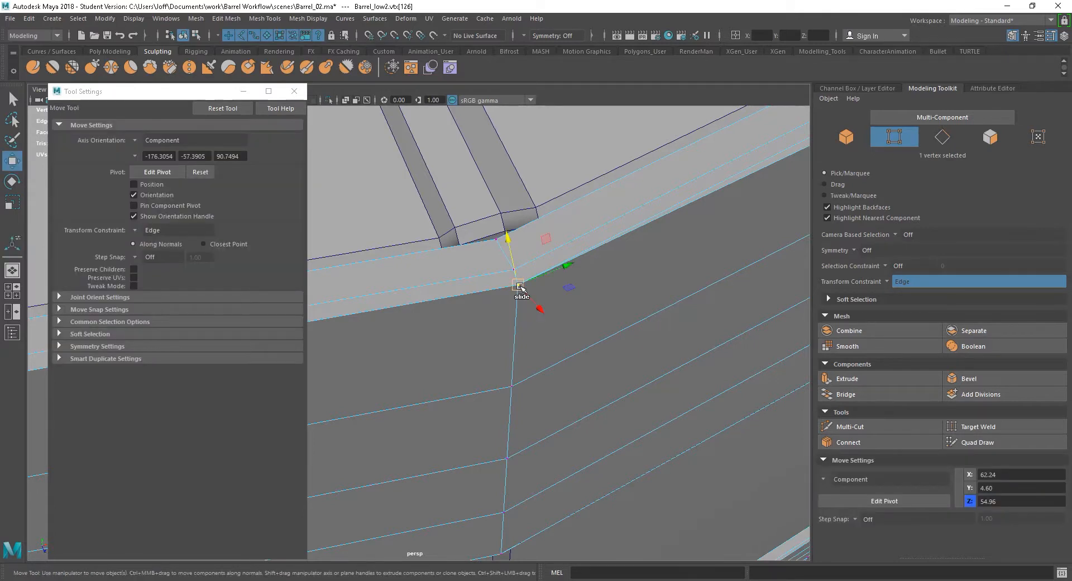
click(512, 386)
mouse_move(513, 394)
middle_down()
mouse_move(527, 380)
mouse_move(510, 376)
middle_up()
drag(508, 377, 519, 382)
key(ctrl+z)
Return the bands mesh to object mode and deselect it with the whole barrel in view.
scroll(595, 390, down, 6)
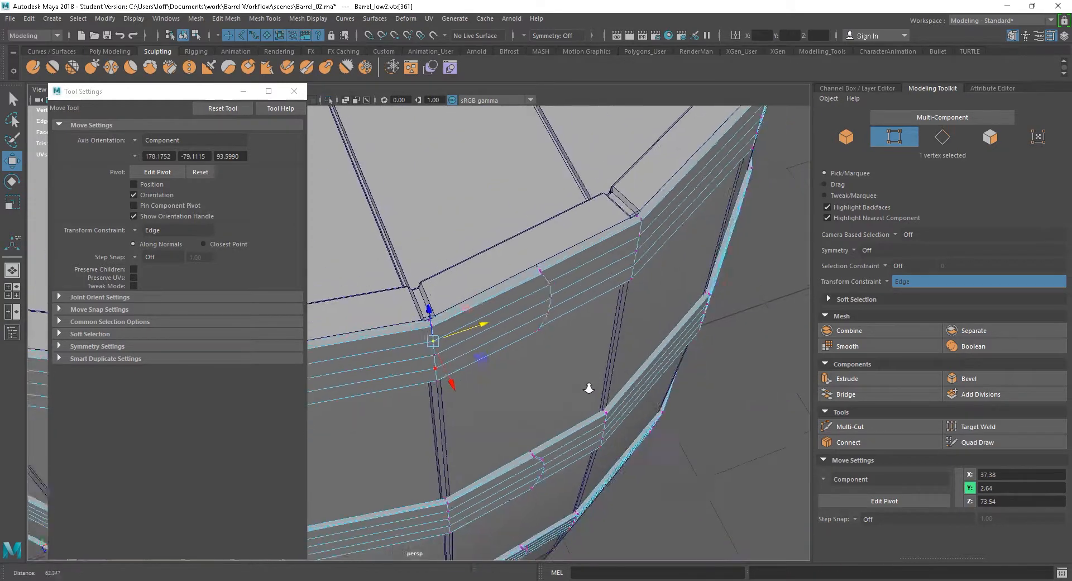
alt+drag(593, 392, 611, 391)
alt+right_drag(562, 389, 620, 406)
alt+middle_drag(432, 459, 584, 308)
alt+right_drag(584, 309, 675, 390)
alt+right_drag(725, 419, 574, 318)
right_drag(574, 272, 629, 254)
click(688, 357)
alt+right_drag(692, 435, 642, 409)
alt+drag(642, 413, 606, 341)
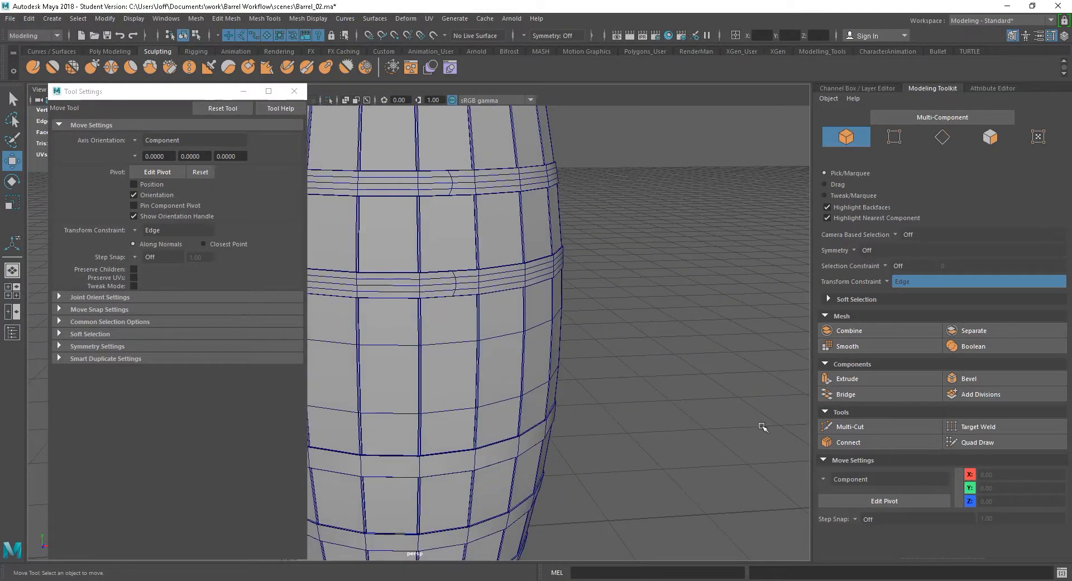
alt+right_drag(761, 428, 576, 358)
alt+middle_drag(577, 359, 667, 387)
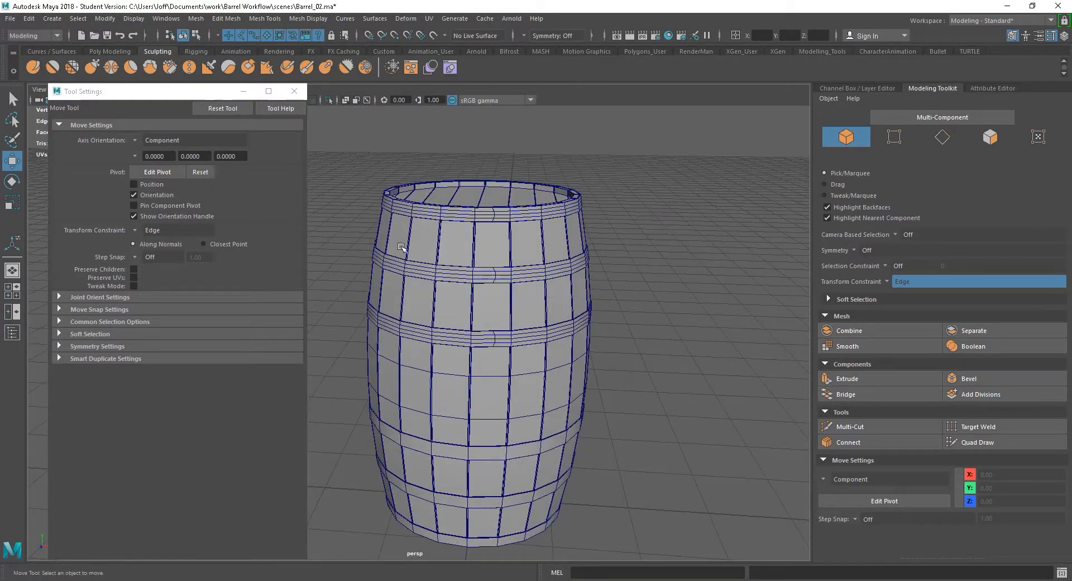
Close the Move tool's settings and turn off the wireframe display on the shaded barrel.
click(295, 91)
click(65, 90)
click(113, 191)
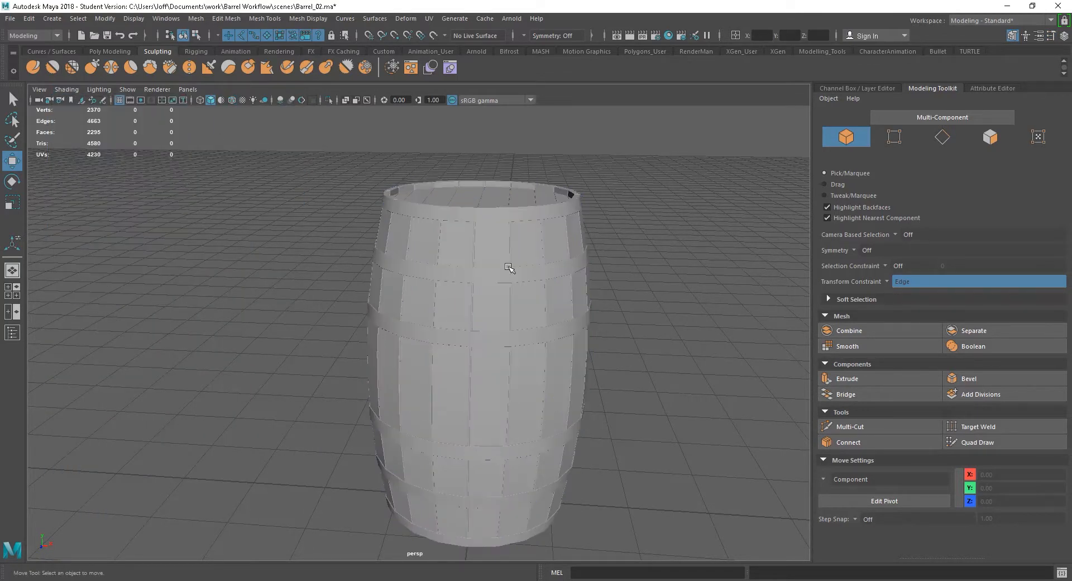
mouse_move(643, 301)
alt+mouse_down()
mouse_move(661, 333)
mouse_move(552, 306)
mouse_move(623, 306)
alt+mouse_up()
alt+right_drag(475, 295, 636, 322)
alt+drag(636, 322, 577, 376)
alt+right_drag(620, 447, 507, 418)
alt+drag(507, 417, 410, 385)
Select the bands mesh and pick the four edges of the top band's curved cut in edge mode.
click(411, 349)
alt+right_drag(410, 349, 486, 366)
alt+drag(486, 366, 475, 411)
alt+drag(324, 339, 373, 431)
alt+middle_drag(381, 391, 415, 304)
right_drag(307, 350, 282, 227)
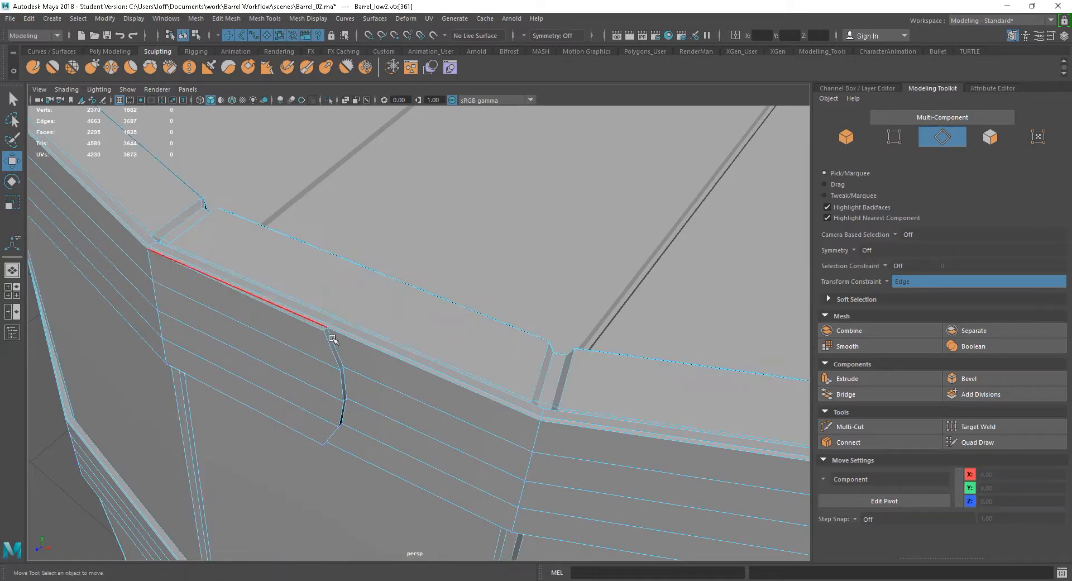
click(335, 357)
shift+click(341, 396)
shift+click(341, 416)
shift+click(330, 437)
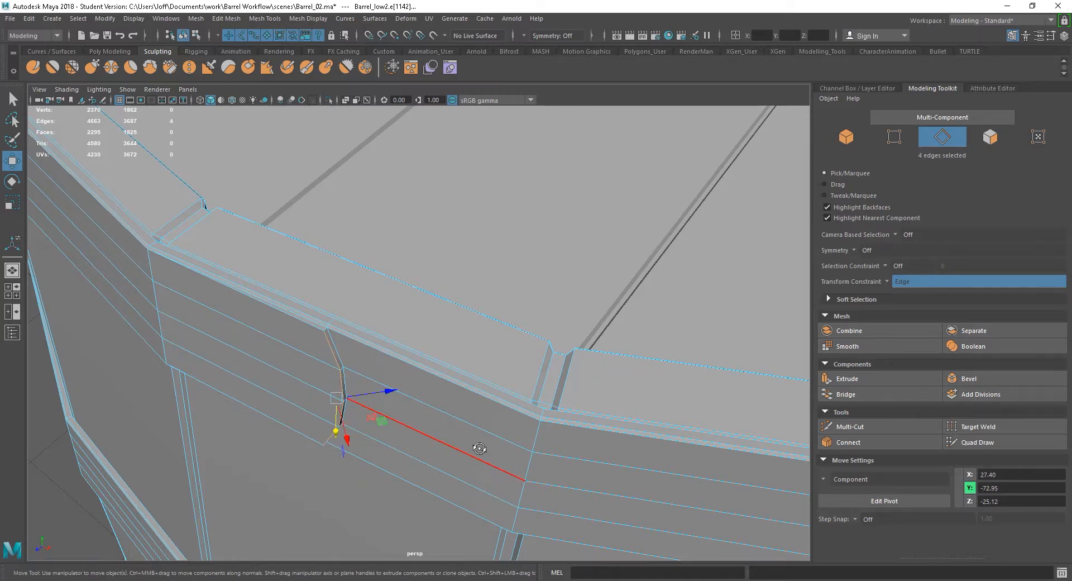
alt+drag(481, 450, 496, 448)
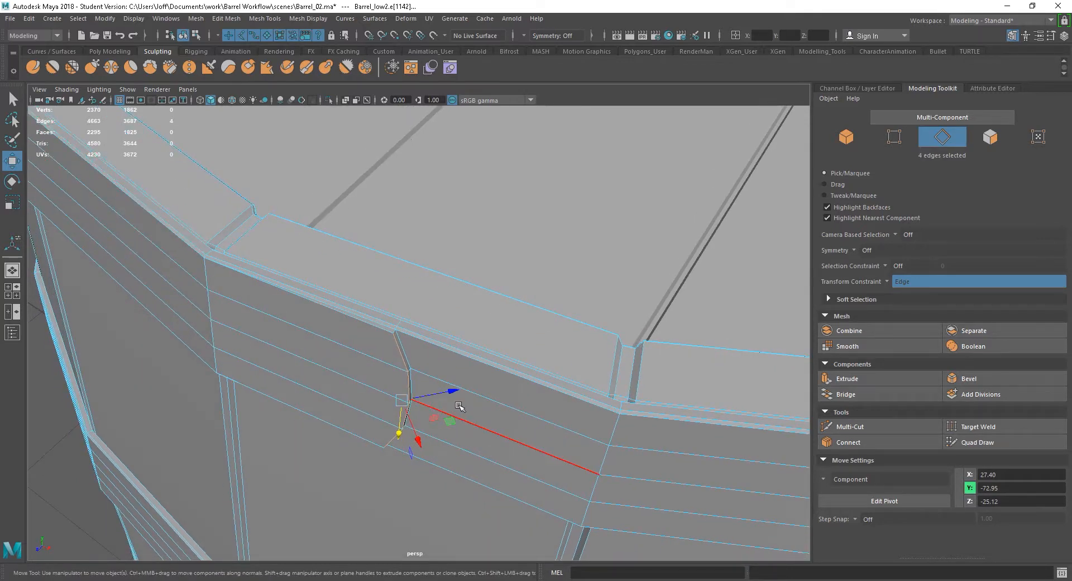
Set the Move tool's axis orientation to Object and slide the top band's curved edges slightly along X.
double_click(12, 162)
click(134, 140)
click(167, 148)
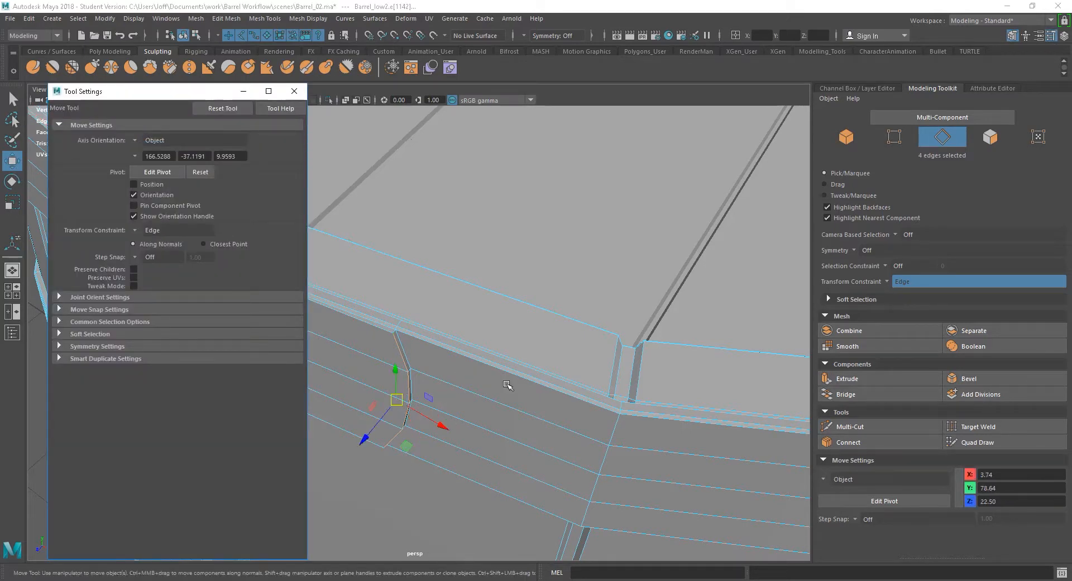
alt+drag(507, 386, 489, 371)
click(294, 91)
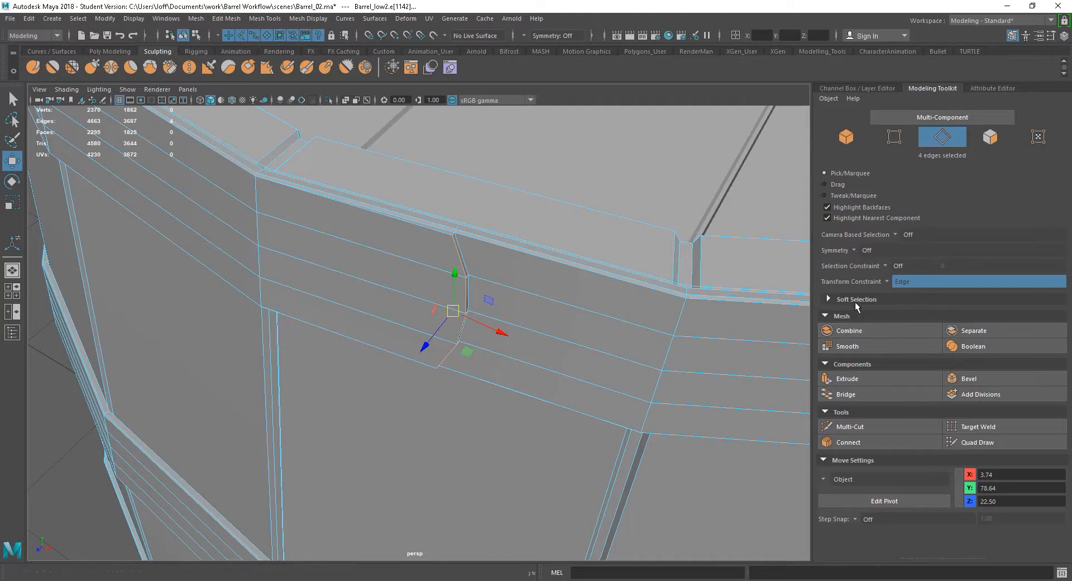
drag(489, 329, 487, 330)
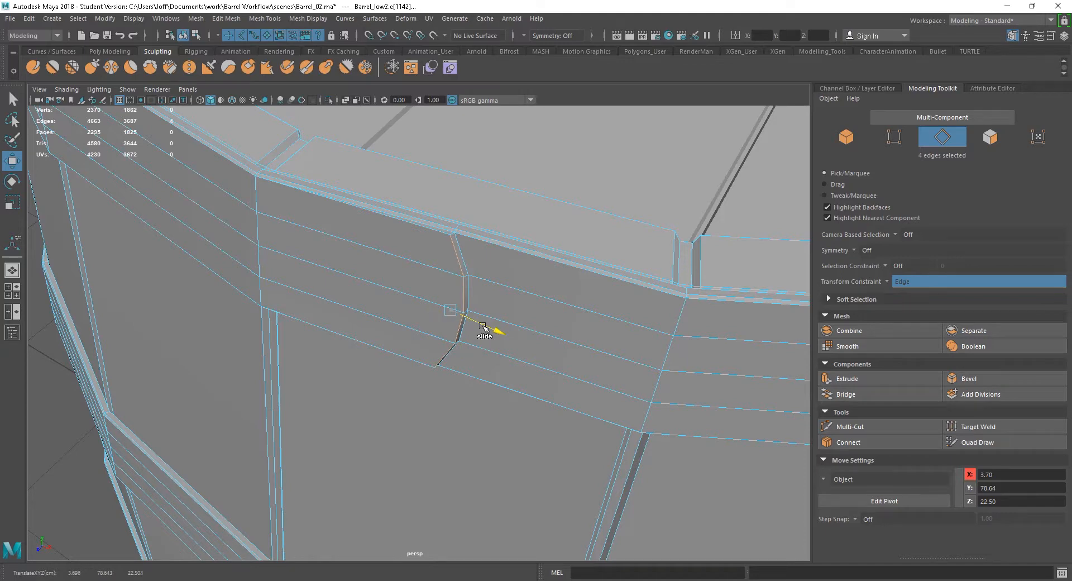
Select the four edges of the second band's curved cut and slide them slightly along X.
alt+drag(431, 335, 551, 330)
alt+middle_drag(513, 453, 493, 385)
alt+right_drag(493, 385, 500, 339)
alt+drag(501, 340, 503, 367)
alt+right_drag(503, 366, 454, 393)
alt+drag(455, 392, 441, 416)
click(299, 474)
shift+click(306, 485)
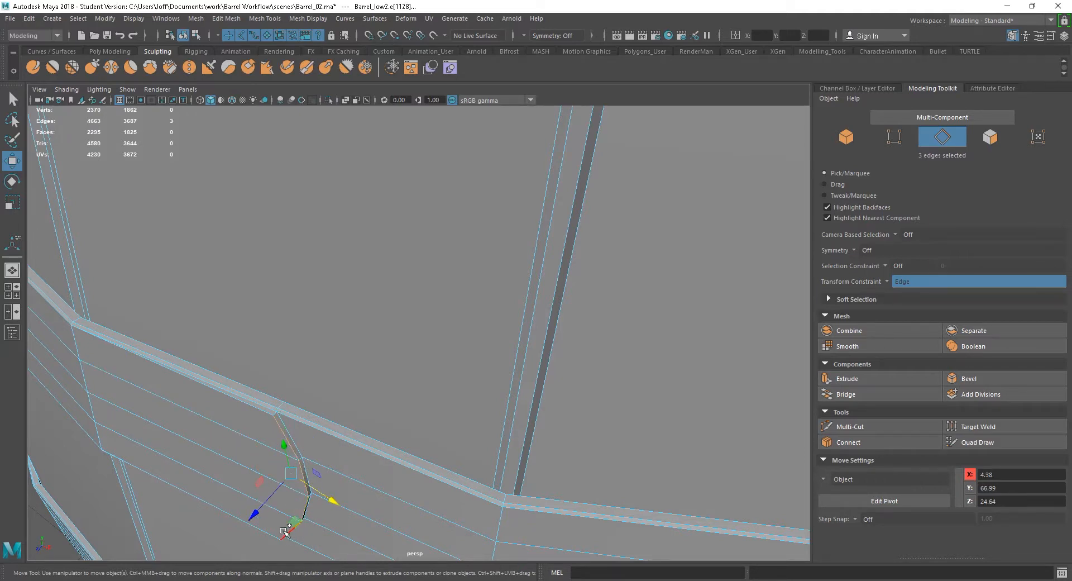
ctrl+shift+drag(319, 511, 356, 297)
Select the four edges of the third band's curved cut and slide them slightly along X.
shift+click(301, 289)
shift+click(309, 332)
shift+click(300, 351)
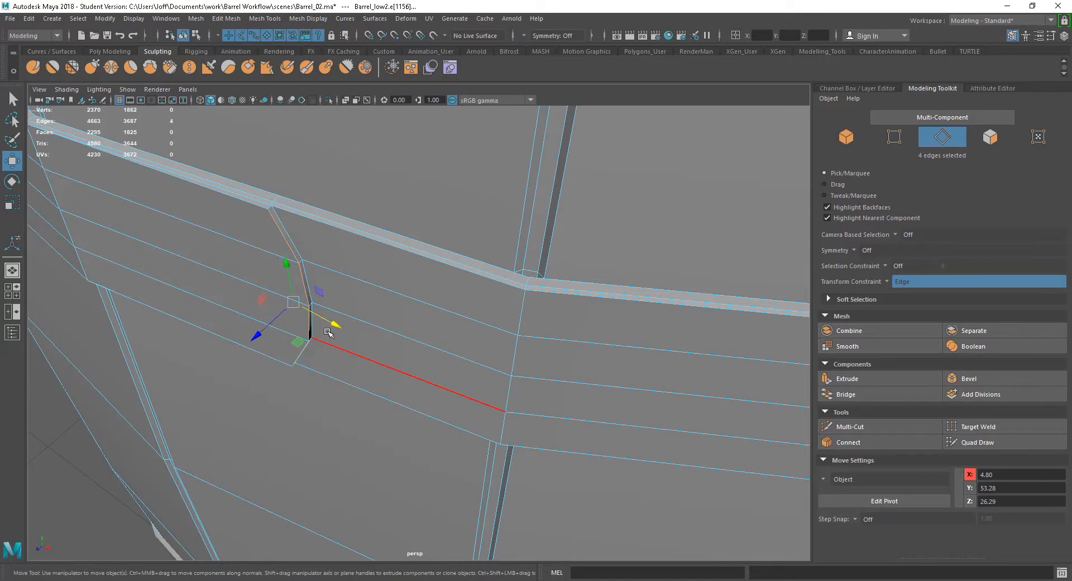
shift+middle_drag(327, 322, 324, 321)
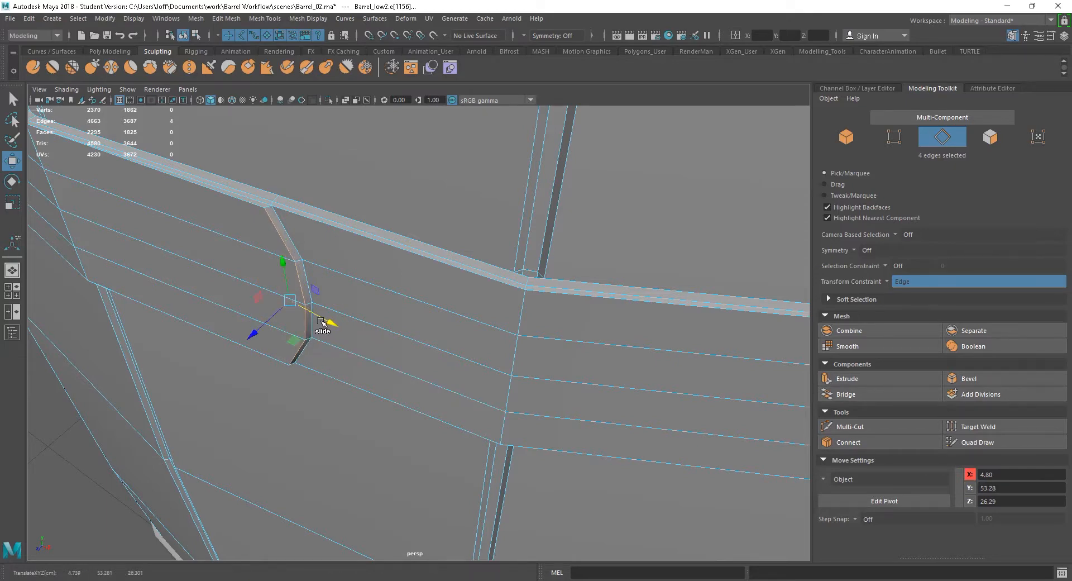
Clear the edge selection and return the bands mesh to object mode.
alt+right_drag(586, 406, 260, 360)
click(156, 379)
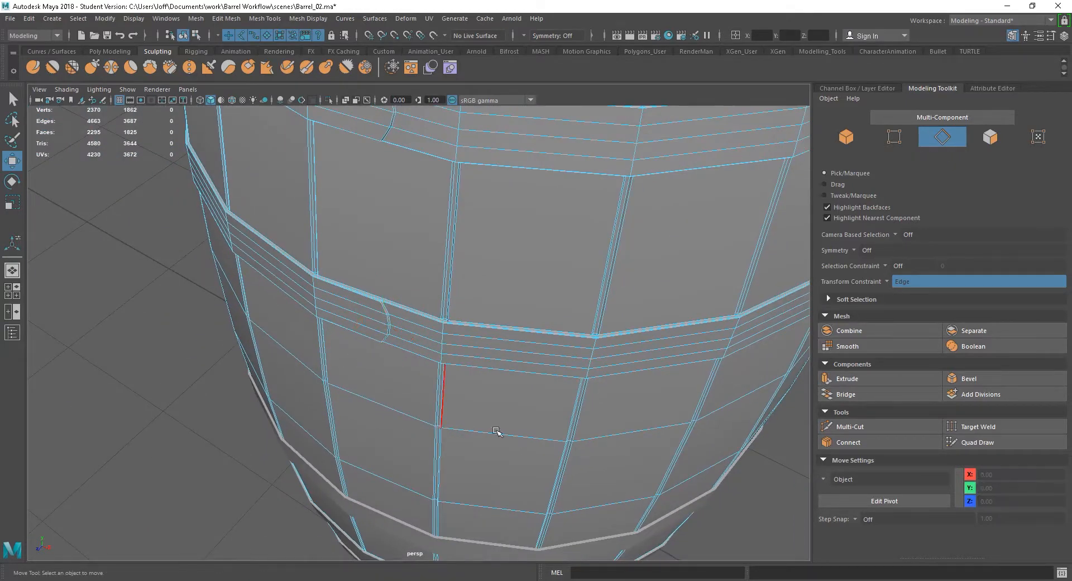
alt+drag(495, 430, 531, 434)
alt+right_drag(586, 442, 479, 354)
alt+drag(479, 354, 476, 287)
right_click(500, 230)
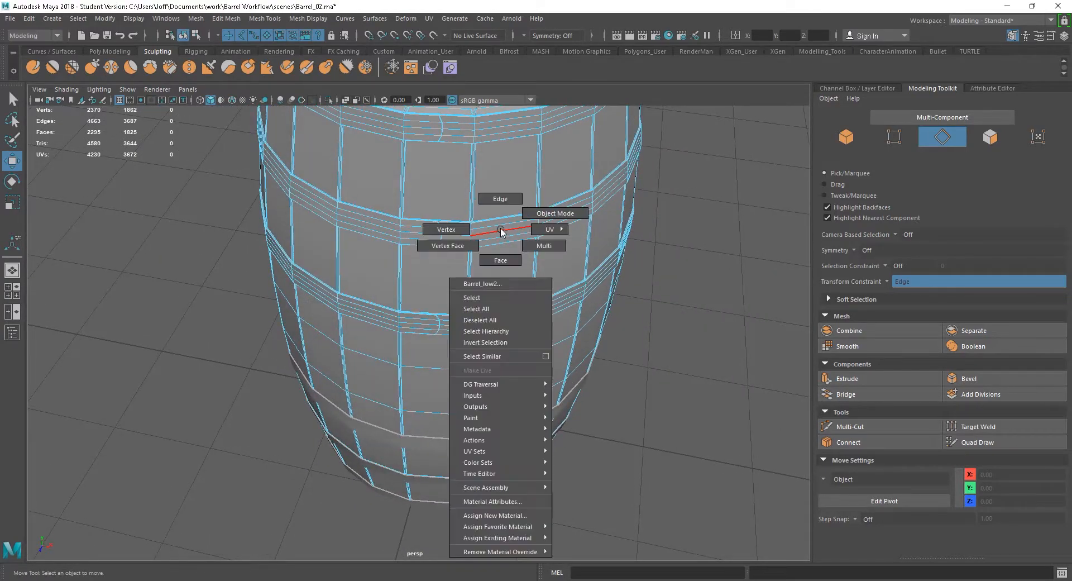
click(531, 218)
alt+drag(531, 217, 556, 480)
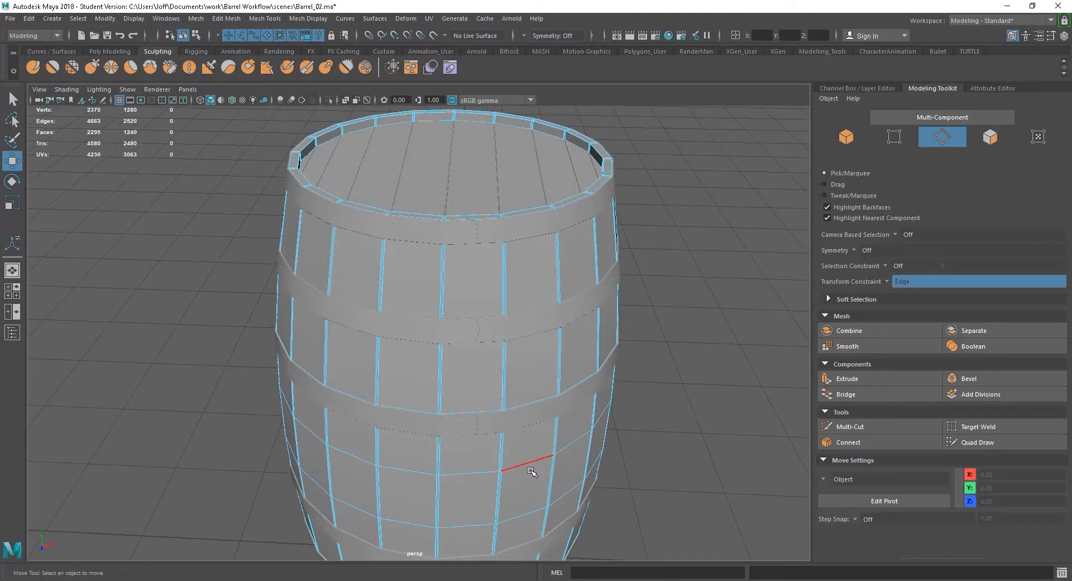
Create a polygon cylinder in the barrel scene for a rivet.
alt+right_drag(455, 296, 541, 342)
alt+middle_drag(502, 314, 458, 442)
alt+drag(390, 406, 414, 420)
key(f)
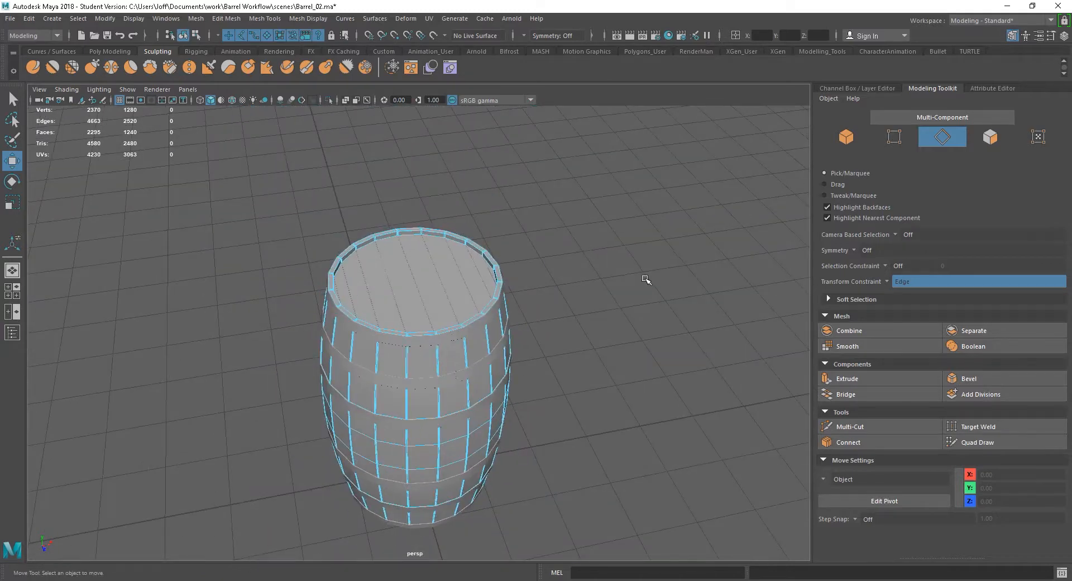
click(56, 22)
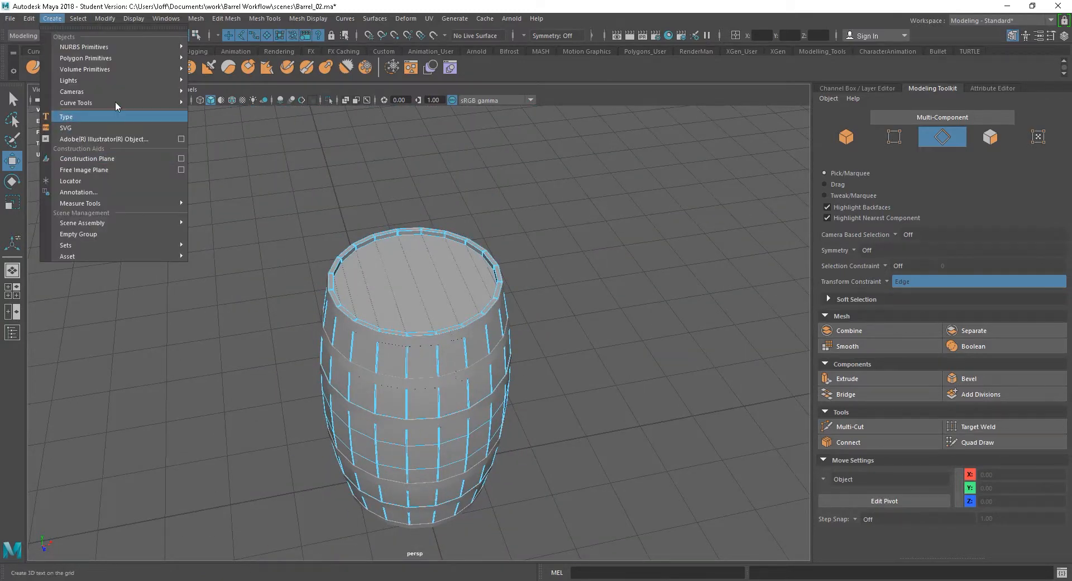
mouse_move(87, 60)
click(218, 90)
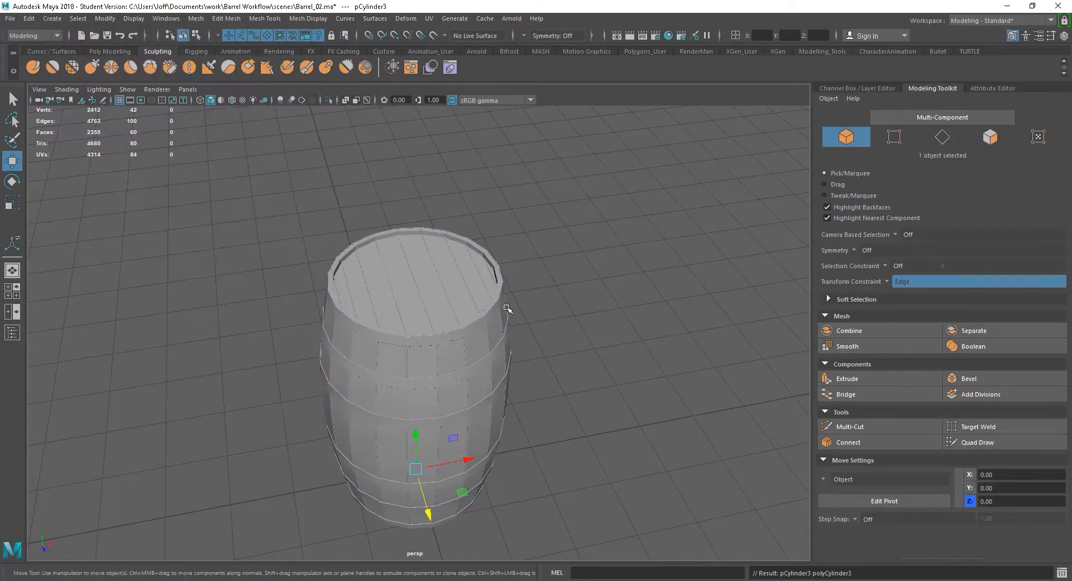
Move the cylinder in front of the barrel's top band, at about X 1.74, Y 80.54, Z 29.57.
drag(438, 524, 472, 578)
alt+middle_drag(539, 488, 490, 319)
drag(448, 448, 516, 451)
drag(444, 400, 412, 209)
drag(402, 169, 402, 169)
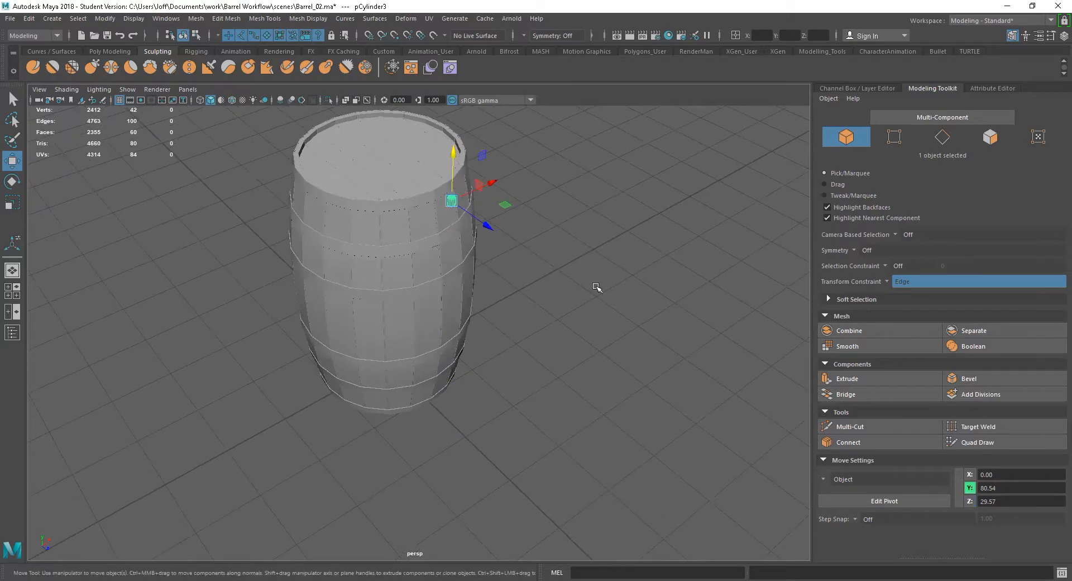
key(f)
alt+right_drag(694, 358, 338, 189)
alt+drag(580, 366, 537, 358)
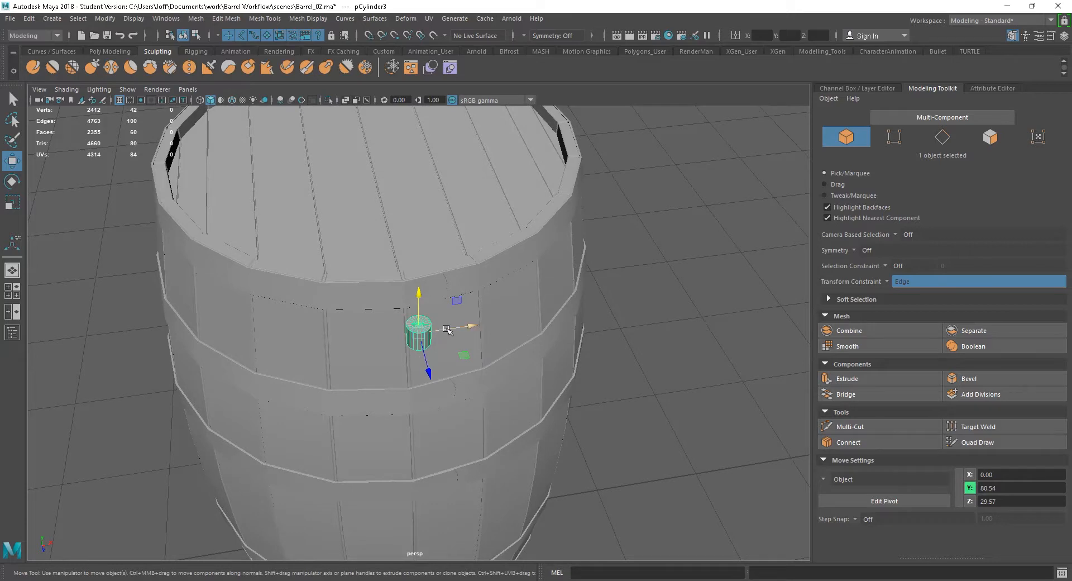
drag(446, 330, 467, 327)
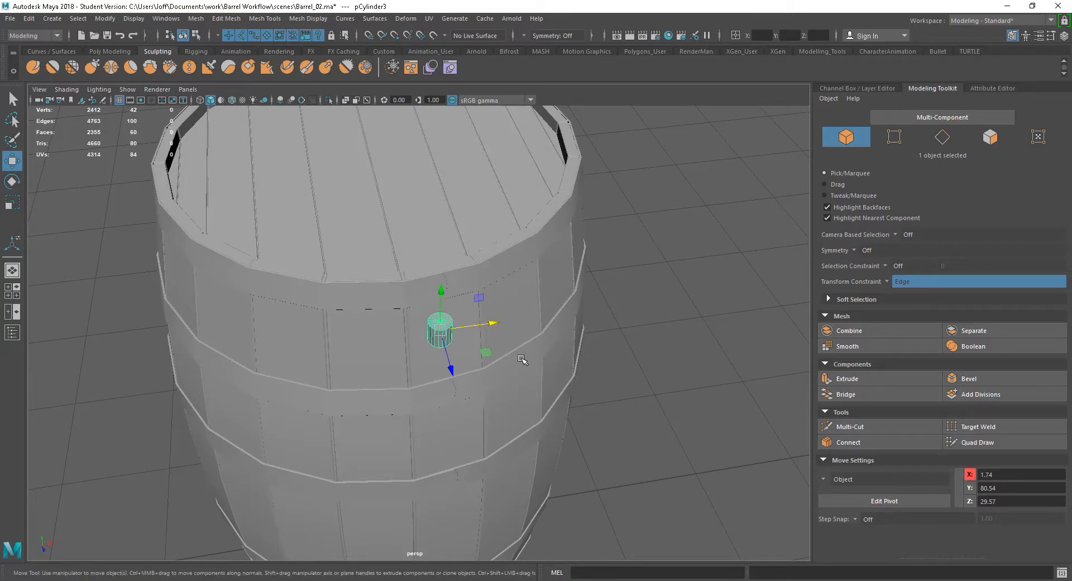
Rotate the cylinder 90 degrees about X so its cap faces outward from the barrel.
key(e)
alt+drag(524, 367, 548, 385)
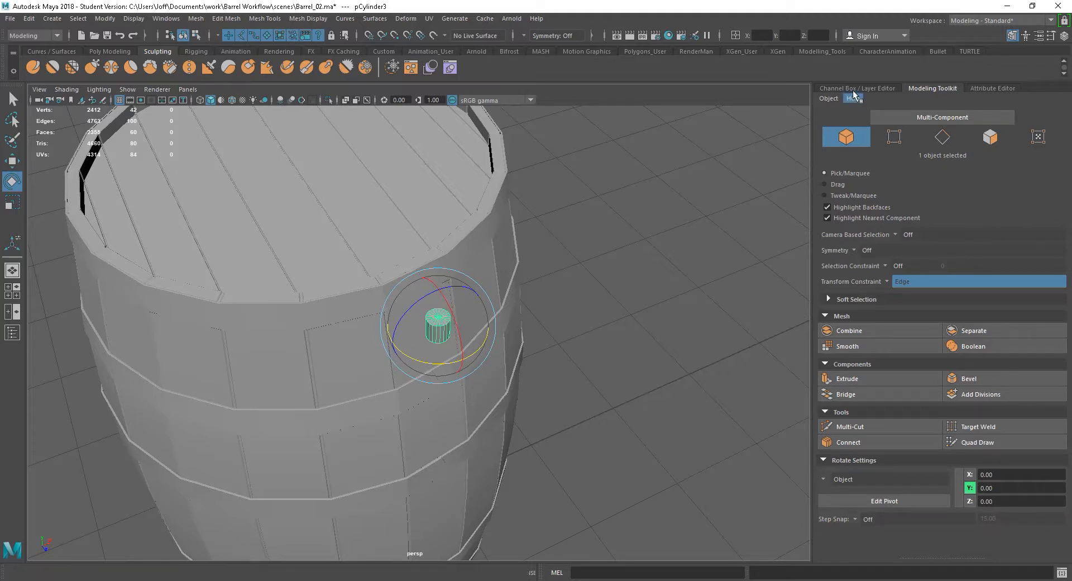
click(857, 89)
drag(454, 314, 471, 383)
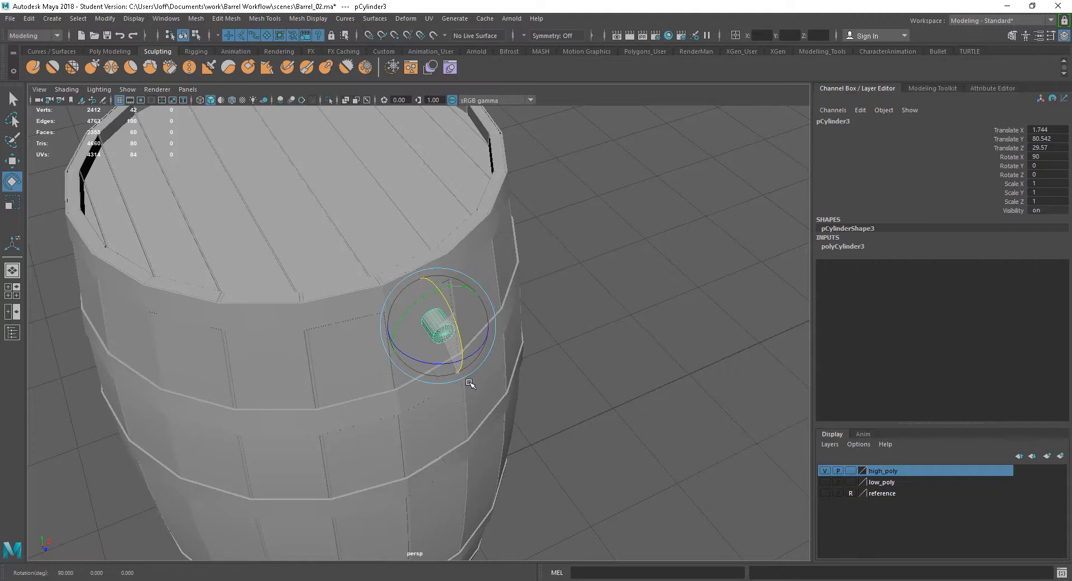
Scale the cylinder uniformly to about 0.575 and move it beside the top band's curved end, at about X 2.782, Y 78.7, Z 23.336.
key(w)
alt+right_drag(525, 381, 682, 478)
alt+drag(681, 478, 629, 437)
key(r)
drag(469, 327, 445, 355)
key(w)
alt+drag(605, 462, 529, 224)
drag(272, 366, 575, 487)
drag(359, 328, 416, 409)
alt+right_drag(417, 410, 588, 442)
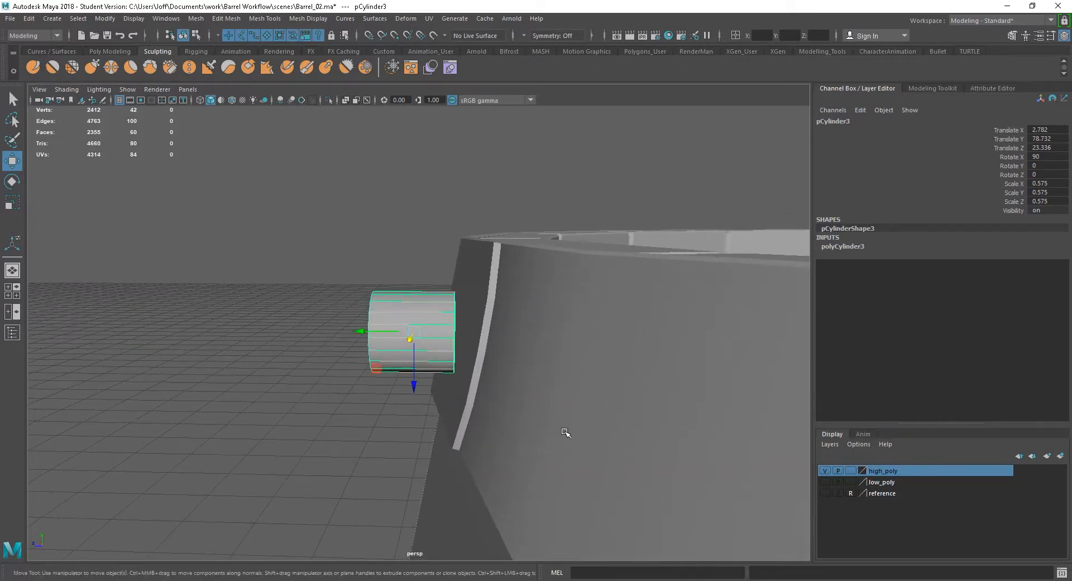
drag(414, 369, 415, 372)
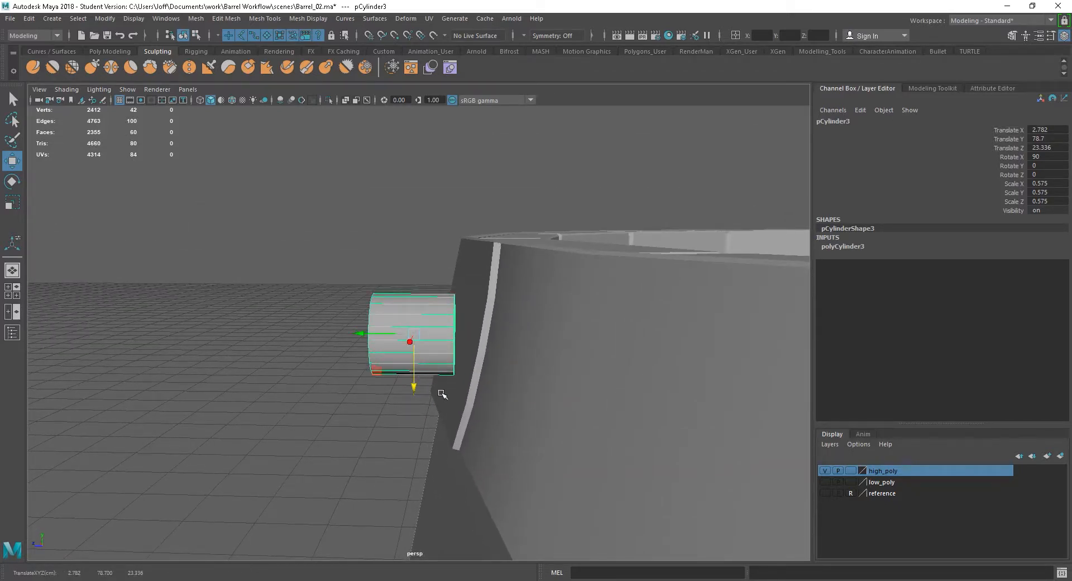
Scale the cylinder uniformly to about 0.437 and move it clear of the band, at about Y 78.61, Z 24.694.
key(r)
drag(417, 337, 392, 340)
key(w)
alt+drag(500, 429, 627, 433)
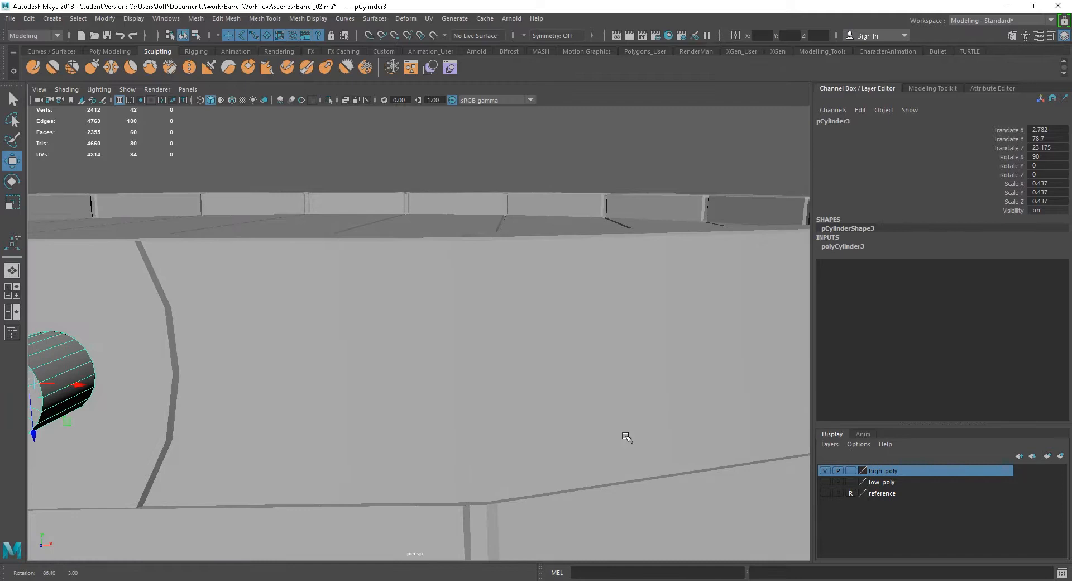
alt+right_drag(627, 433, 304, 362)
alt+middle_drag(313, 362, 445, 343)
alt+drag(445, 343, 507, 338)
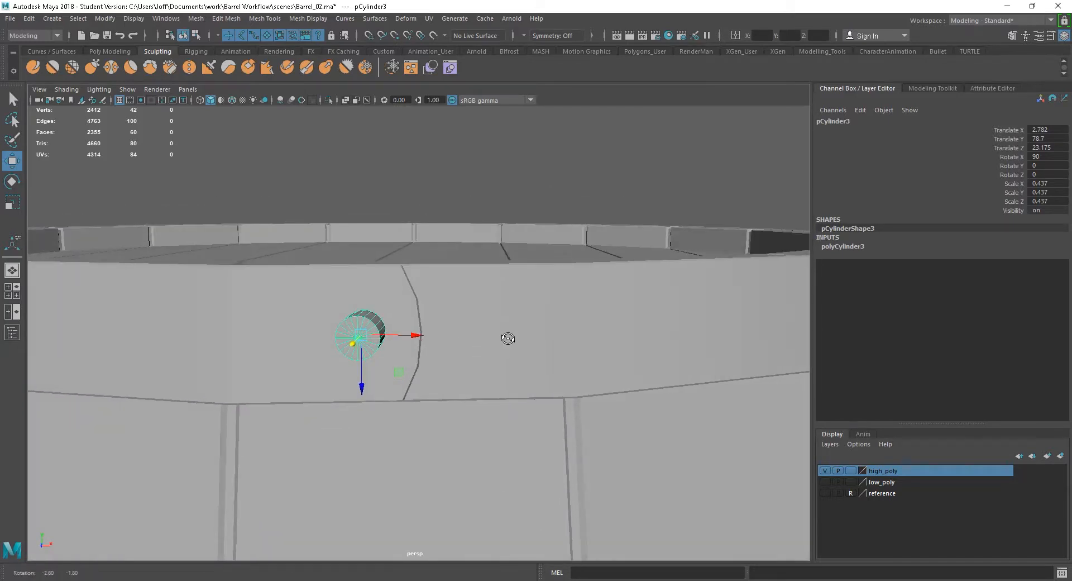
alt+drag(501, 374, 577, 356)
drag(422, 365, 439, 395)
drag(398, 337, 320, 337)
Delete the cap faces on the end of the cylinder facing the barrel.
alt+drag(456, 366, 413, 373)
alt+drag(380, 322, 477, 373)
alt+drag(338, 292, 363, 312)
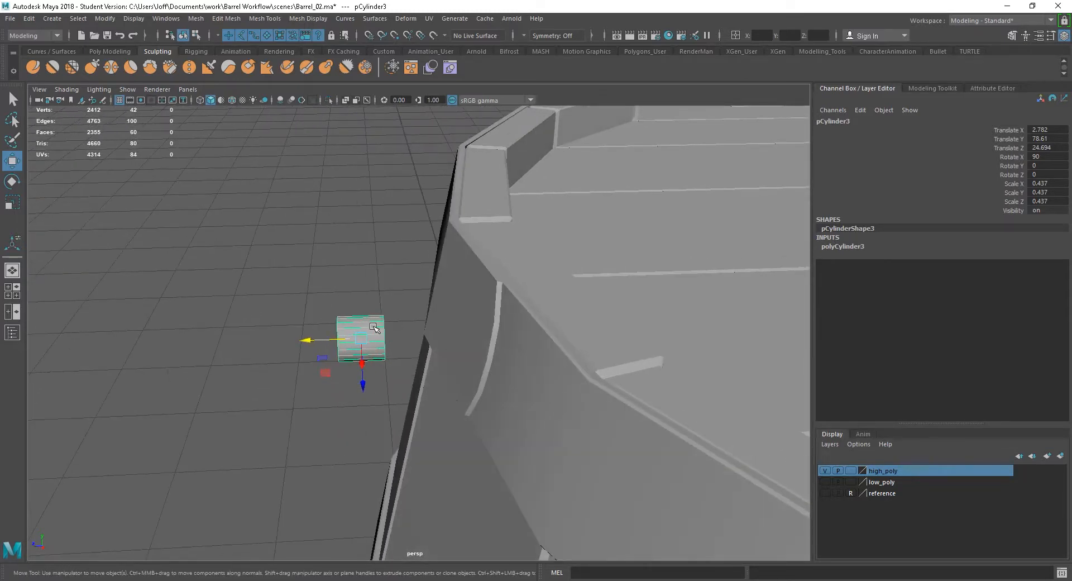
mouse_move(354, 316)
right_down()
mouse_move(326, 302)
mouse_move(355, 302)
right_up()
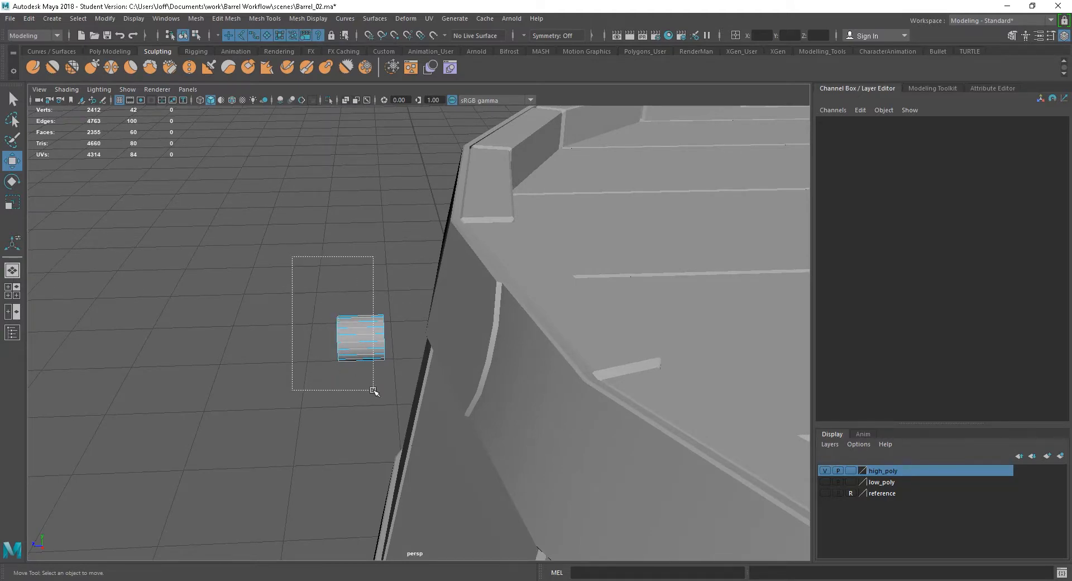
drag(367, 392, 368, 393)
mouse_move(370, 433)
alt+mouse_down()
mouse_move(354, 434)
mouse_move(572, 425)
mouse_move(386, 434)
alt+mouse_up()
drag(319, 327, 432, 405)
alt+drag(495, 455, 412, 410)
key(Delete)
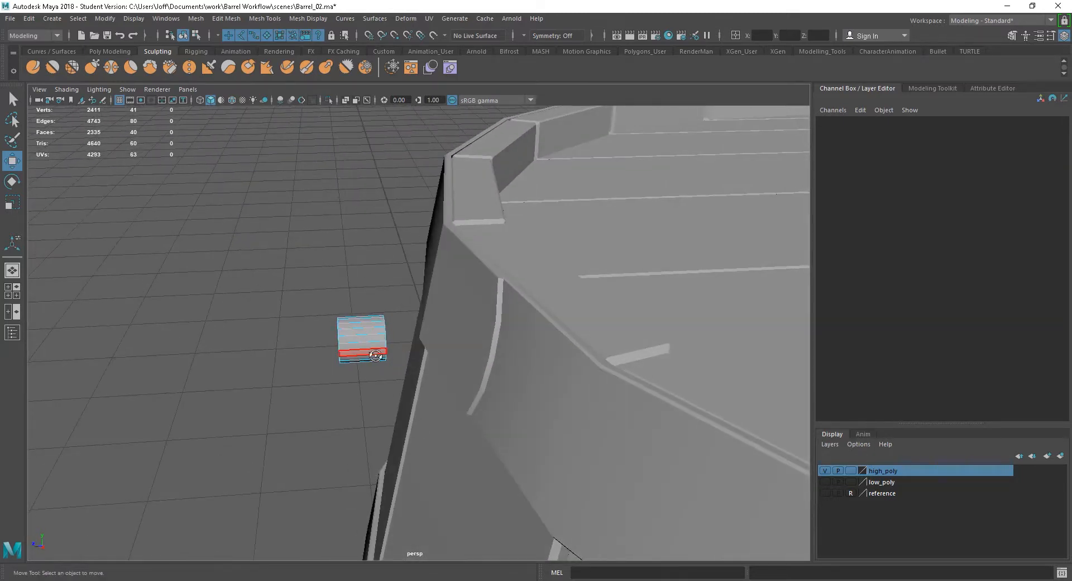
Select the cylinder's open edge loop and slide it toward the outer cap to shorten the cylinder into a thin disc.
alt+drag(386, 355, 367, 354)
right_drag(359, 335, 362, 243)
alt+drag(402, 384, 375, 385)
click(373, 331)
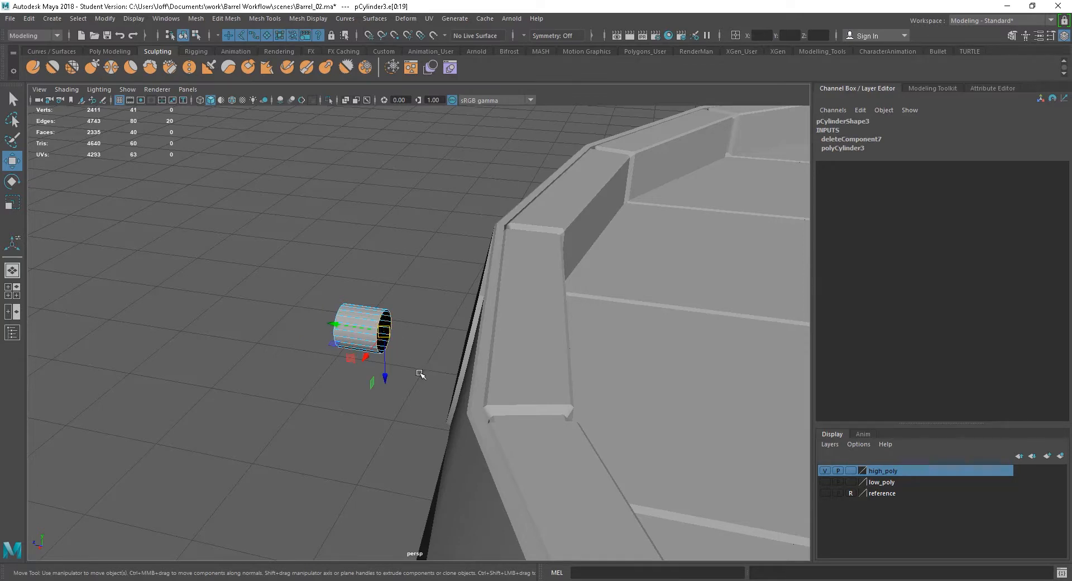
alt+drag(420, 373, 439, 372)
drag(369, 335, 339, 333)
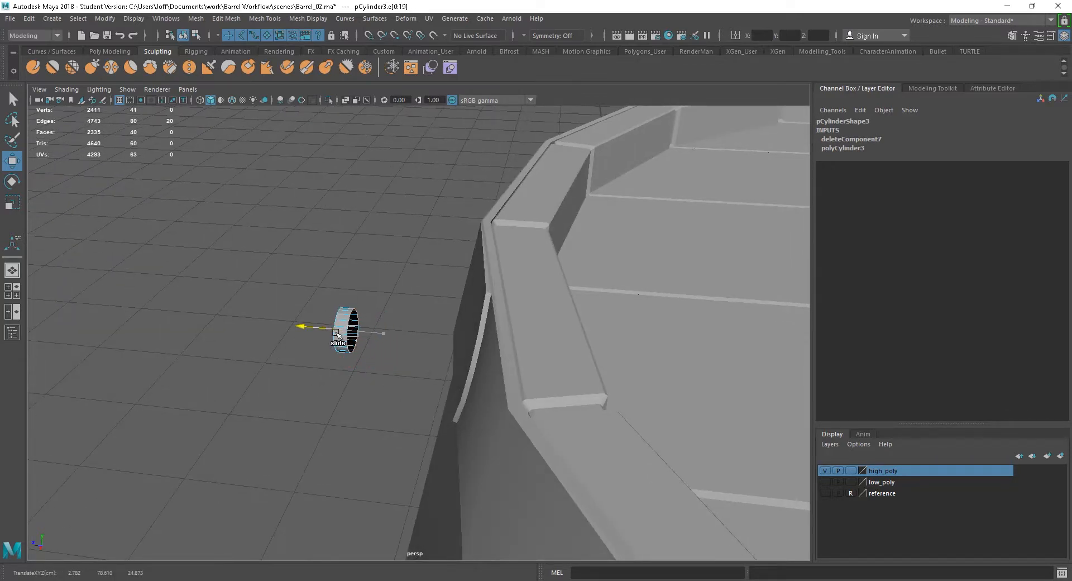
alt+drag(304, 408, 287, 409)
Return the disc to object mode and move its pivot to the open back edge.
right_drag(342, 270, 350, 311)
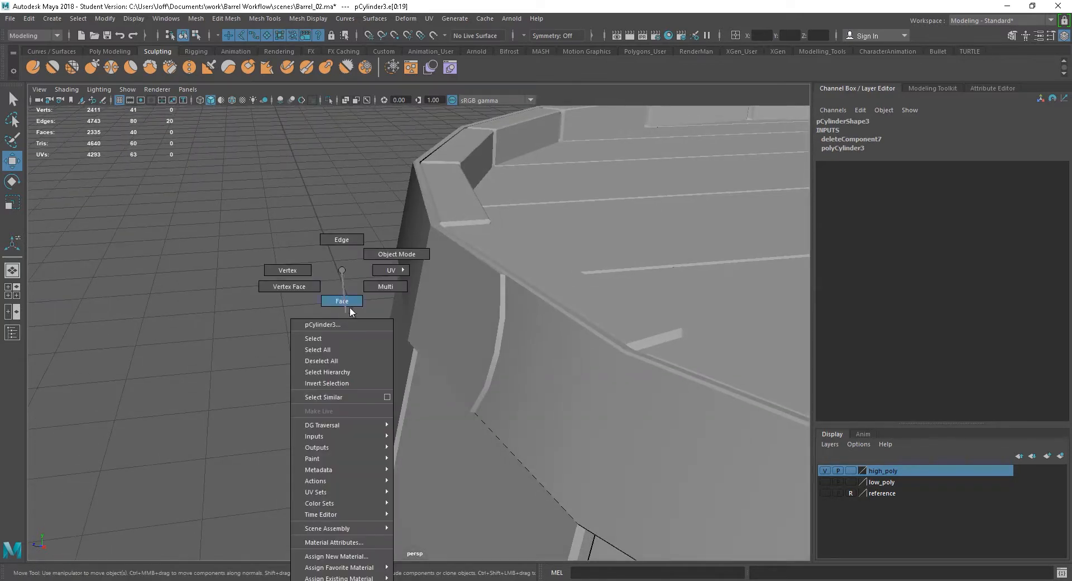
right_drag(386, 248, 388, 253)
click(347, 343)
alt+drag(367, 391, 303, 349)
alt+drag(303, 394, 372, 373)
alt+right_drag(373, 374, 606, 432)
alt+middle_drag(474, 415, 546, 383)
alt+right_drag(545, 383, 552, 411)
alt+drag(553, 412, 450, 406)
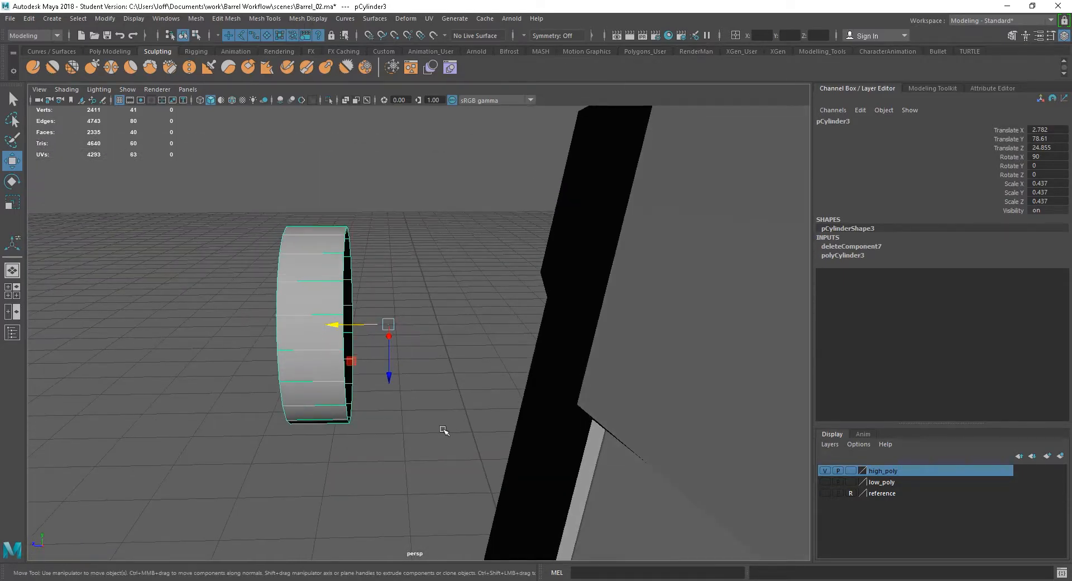
key(d)
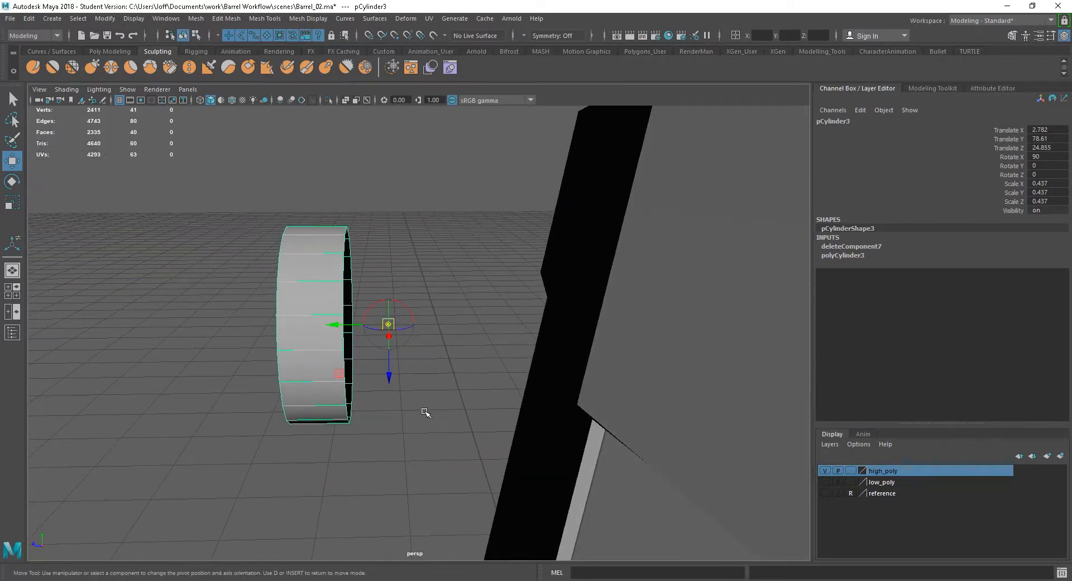
drag(357, 327, 346, 348)
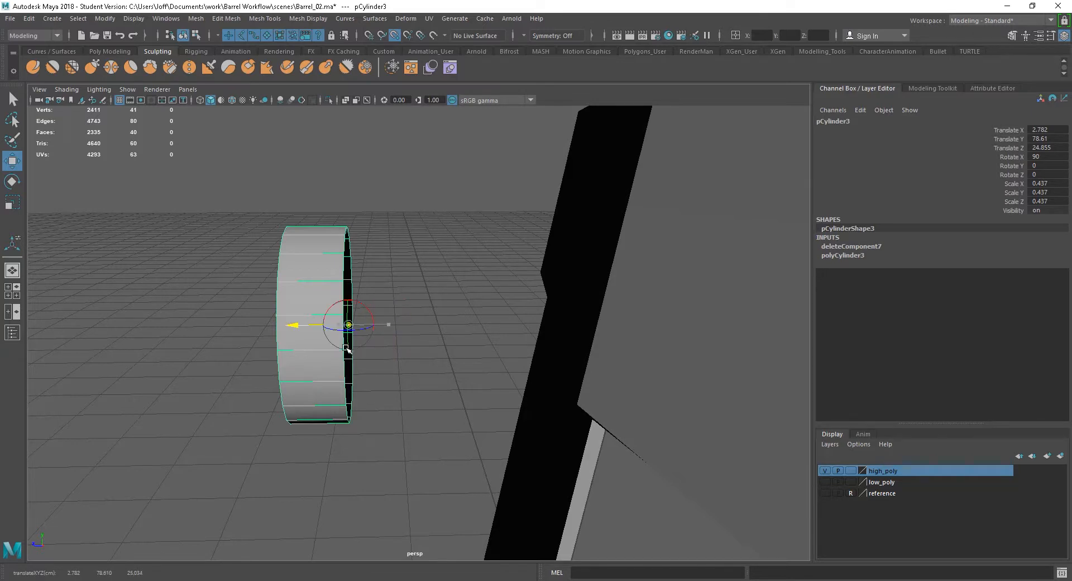
Move the disc onto the top band at about Z 22.324 and tilt it to about 78.477 degrees on X.
alt+right_drag(495, 441, 349, 367)
alt+drag(773, 463, 693, 472)
alt+middle_drag(692, 472, 609, 460)
alt+right_drag(609, 460, 547, 440)
alt+drag(548, 440, 499, 433)
drag(261, 322, 447, 316)
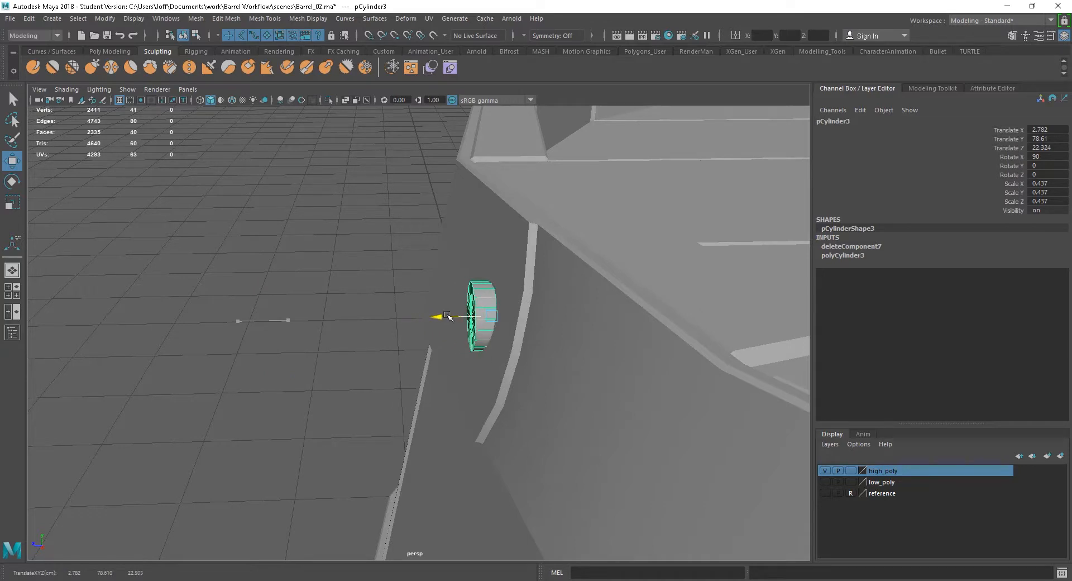
key(e)
drag(458, 293, 465, 282)
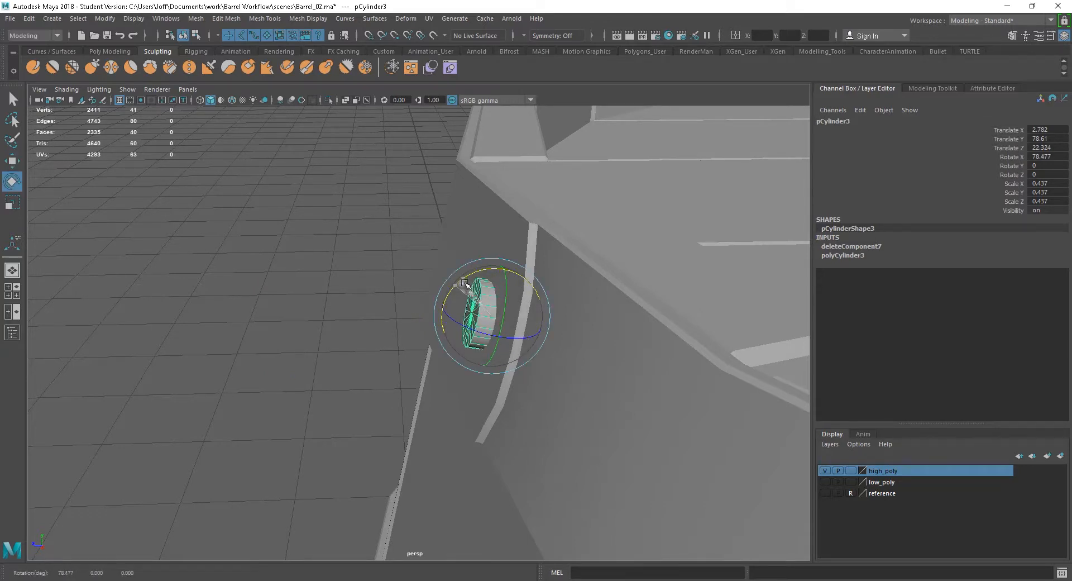
Fine-tune the disc's rotation against the band and clear the selection to check its fit.
click(388, 332)
alt+drag(388, 332, 463, 399)
alt+right_drag(463, 399, 518, 403)
alt+drag(518, 403, 518, 442)
click(417, 263)
drag(445, 279, 449, 285)
alt+right_drag(611, 421, 562, 409)
alt+drag(563, 409, 624, 486)
alt+right_drag(624, 486, 502, 425)
click(431, 209)
alt+drag(534, 385, 488, 395)
alt+right_drag(488, 395, 751, 447)
alt+right_drag(369, 411, 508, 442)
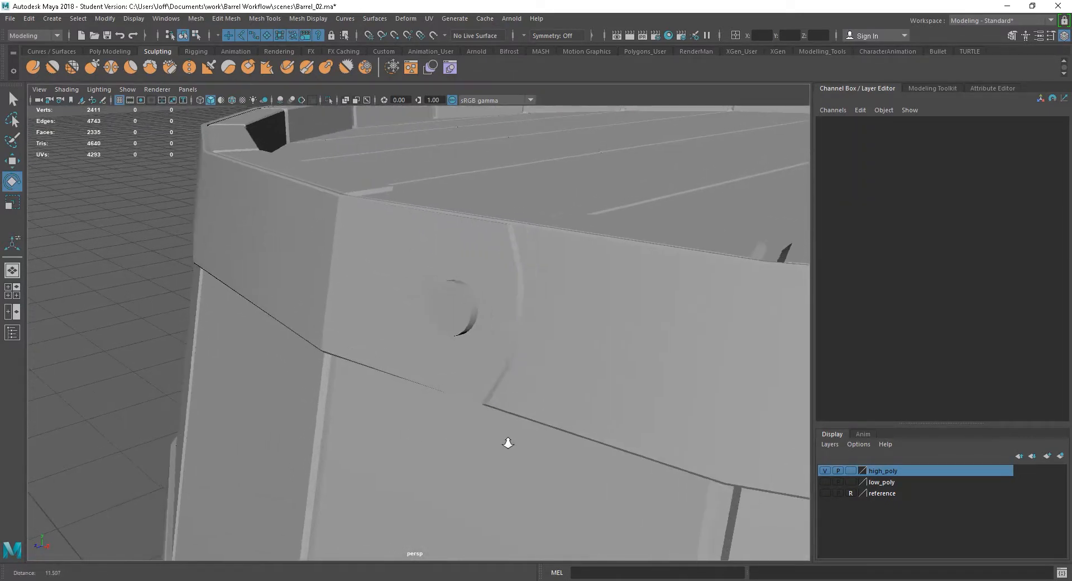
Turn off the transform constraint and select the edge loop around the disc's front rim.
click(448, 305)
alt+drag(447, 305, 617, 385)
alt+right_drag(617, 384, 753, 440)
alt+drag(755, 440, 411, 344)
right_drag(409, 270, 403, 232)
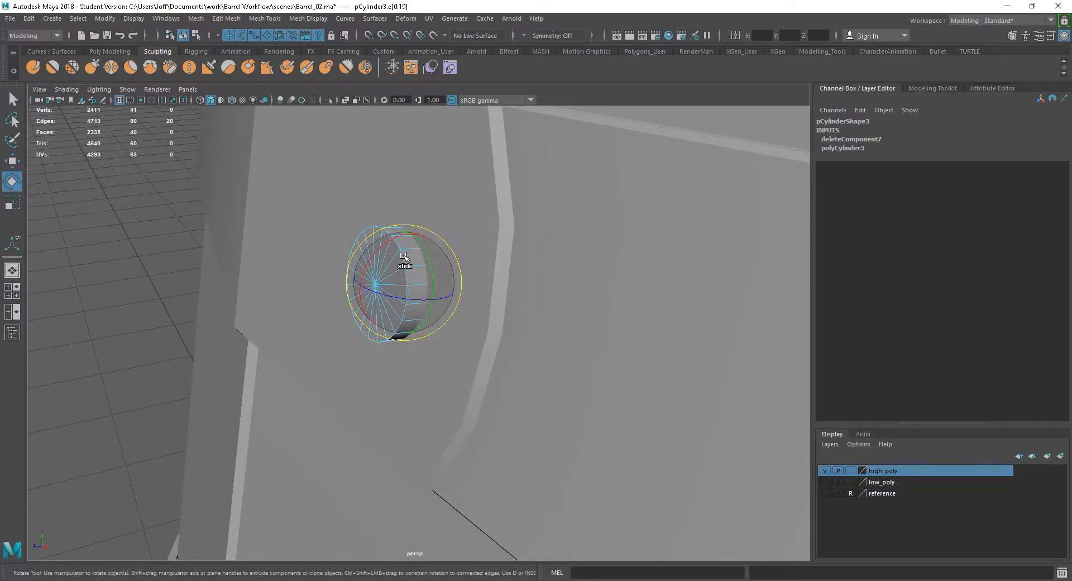
click(929, 89)
click(907, 288)
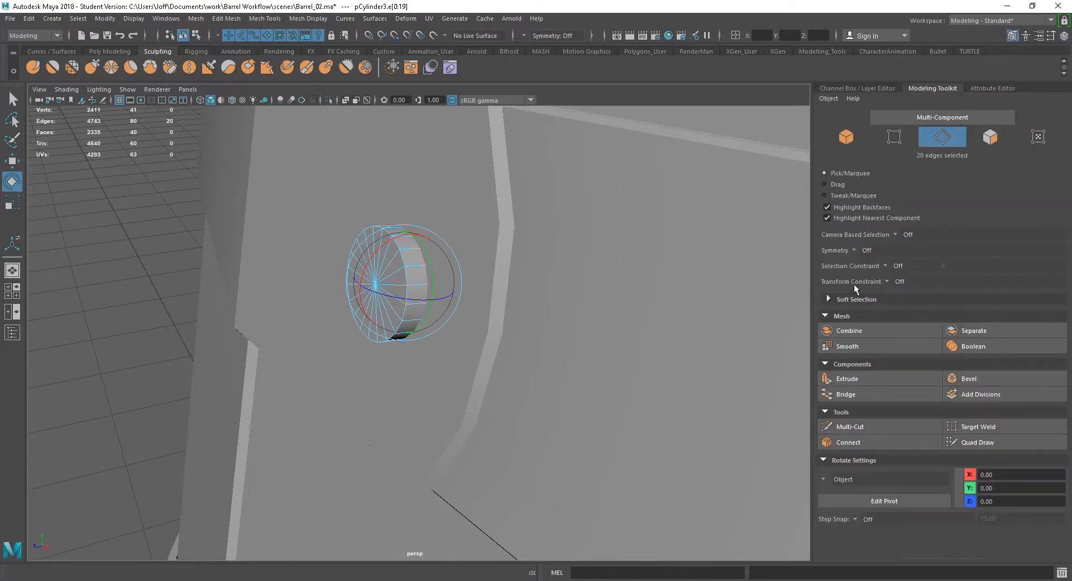
key(q)
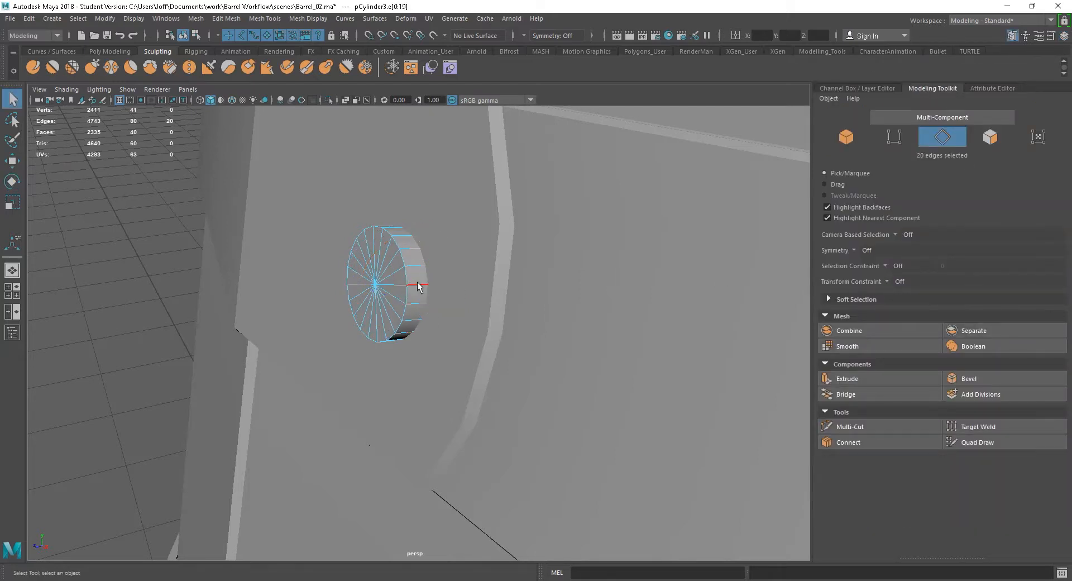
alt+drag(424, 336, 441, 337)
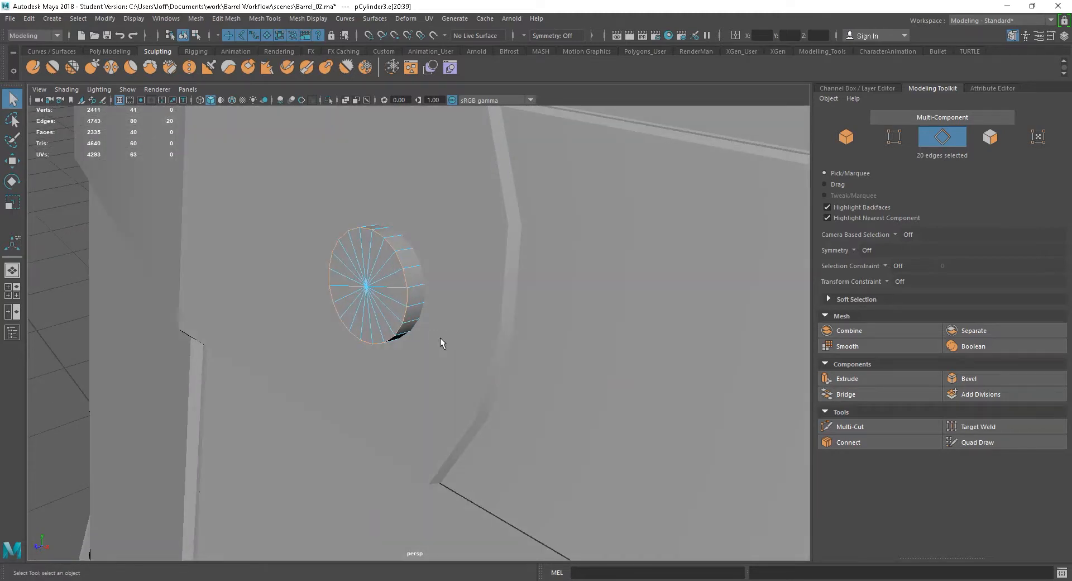
Bevel the disc's front rim edges with a fraction of 0.1.
key(r)
alt+right_drag(430, 347, 509, 409)
alt+drag(510, 409, 441, 375)
drag(313, 276, 412, 326)
key(w)
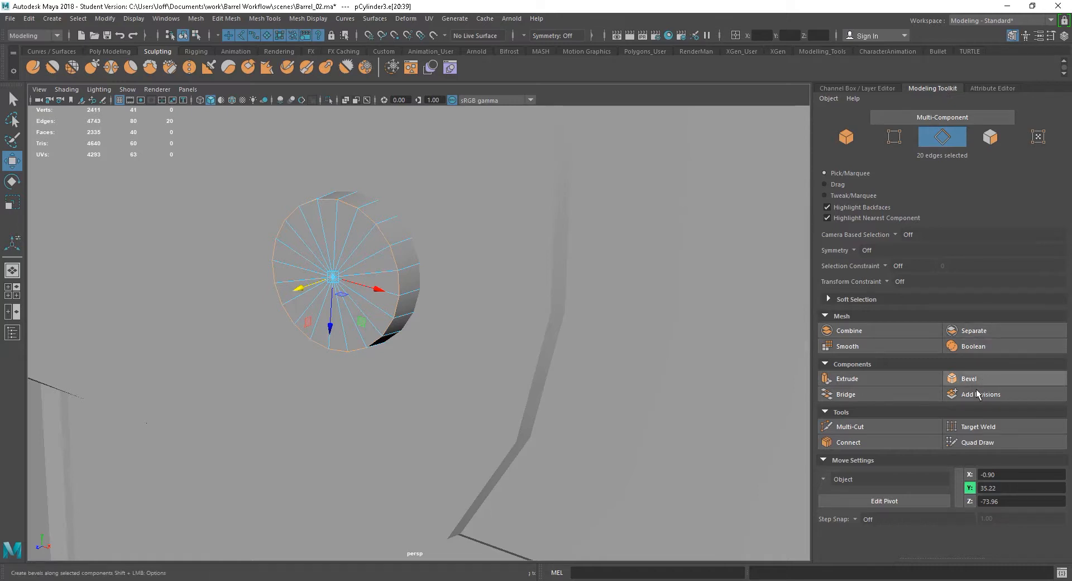
click(955, 378)
drag(704, 312, 703, 313)
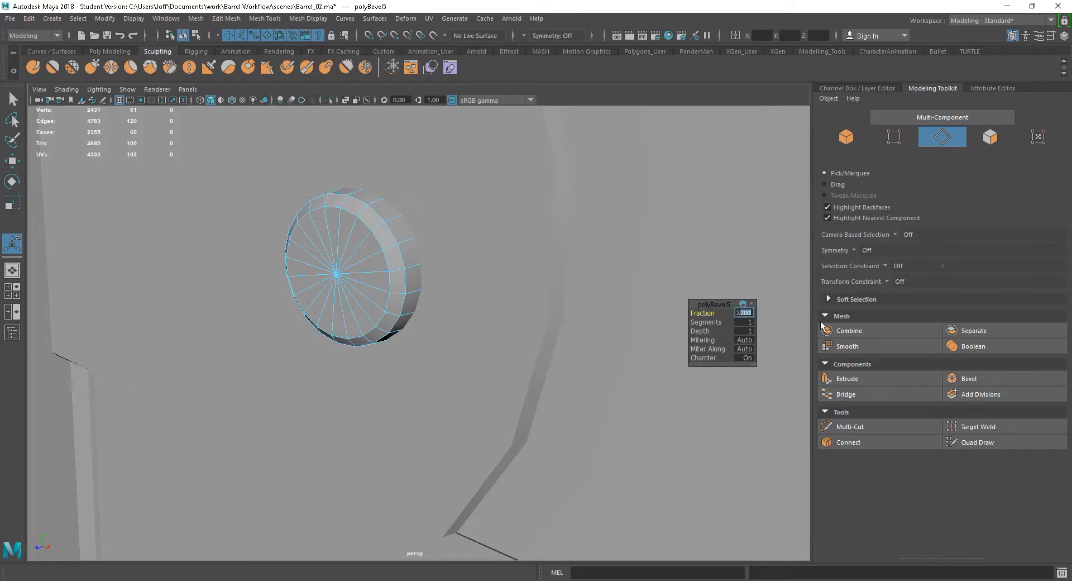
key(Return)
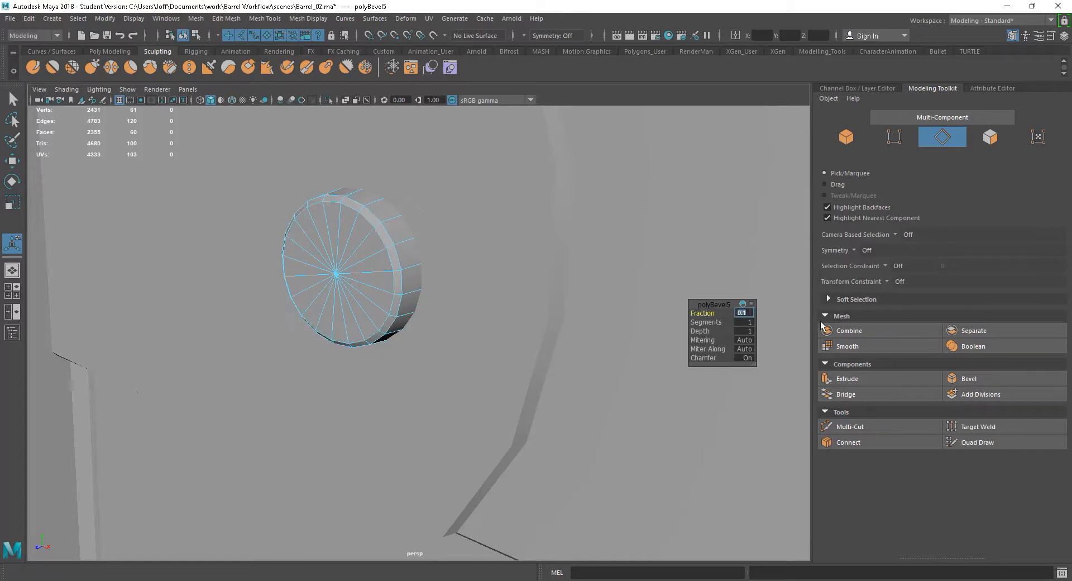
Return the beveled disc to object mode and clear the selection.
mouse_move(387, 250)
right_down()
mouse_move(394, 234)
mouse_move(408, 237)
right_up()
key(q)
alt+right_drag(484, 366, 274, 249)
alt+right_drag(561, 468, 586, 426)
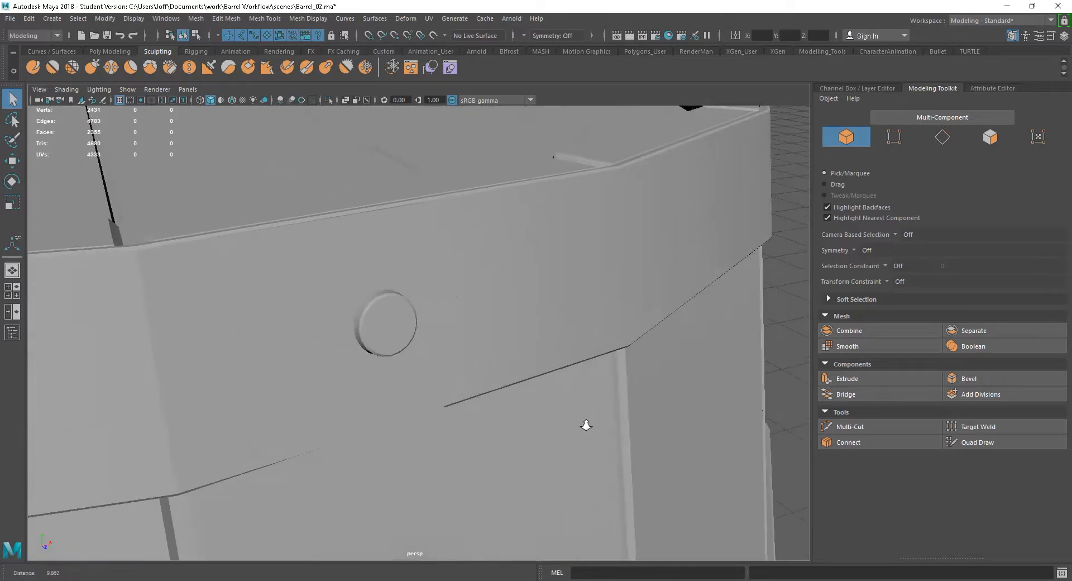
alt+drag(586, 426, 431, 390)
Rotate the disc to follow the band's slope, seat it slightly deeper into the band, and deselect it.
click(383, 339)
alt+drag(383, 338, 481, 411)
key(w)
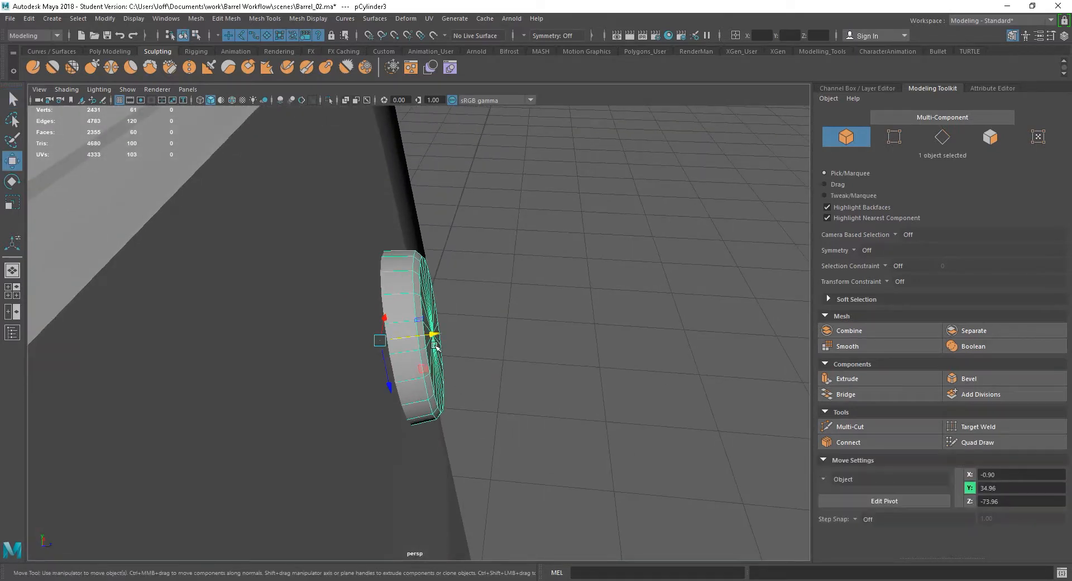
key(e)
drag(411, 308, 419, 336)
key(w)
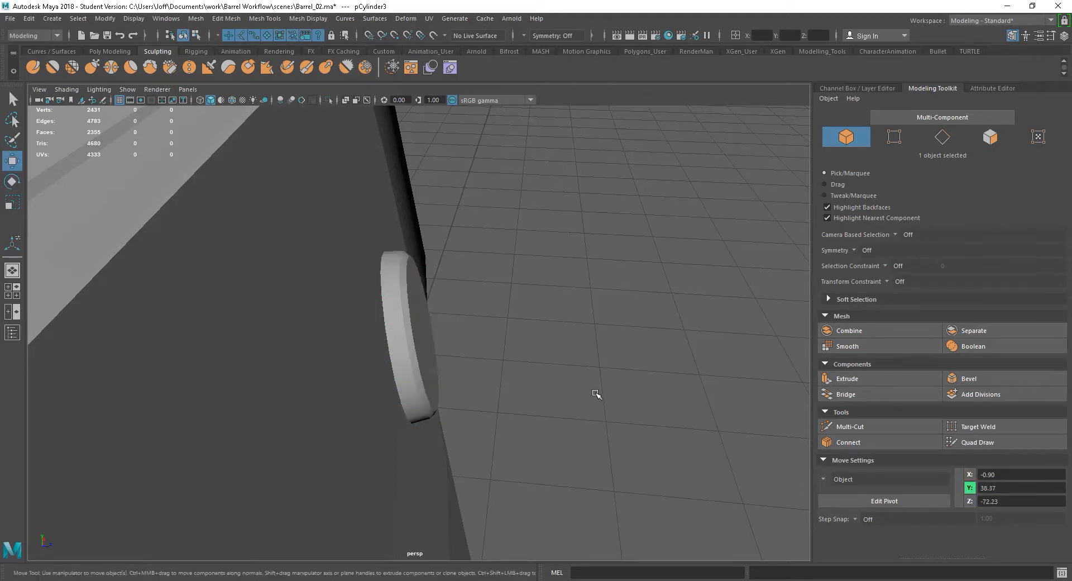
click(598, 394)
alt+right_drag(598, 394, 401, 325)
alt+drag(629, 414, 511, 403)
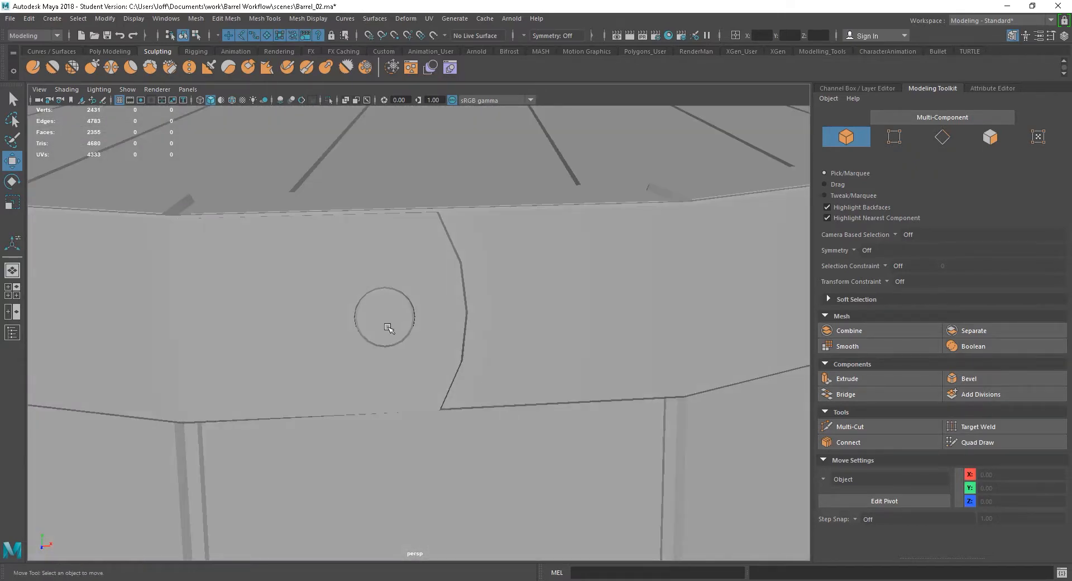
Duplicate the rivet, place the copy beside it away from the top band's cut, and rotate and seat it into the band.
click(375, 309)
alt+drag(565, 428, 560, 477)
alt+right_drag(560, 476, 561, 443)
alt+drag(562, 442, 647, 461)
drag(545, 338, 399, 352)
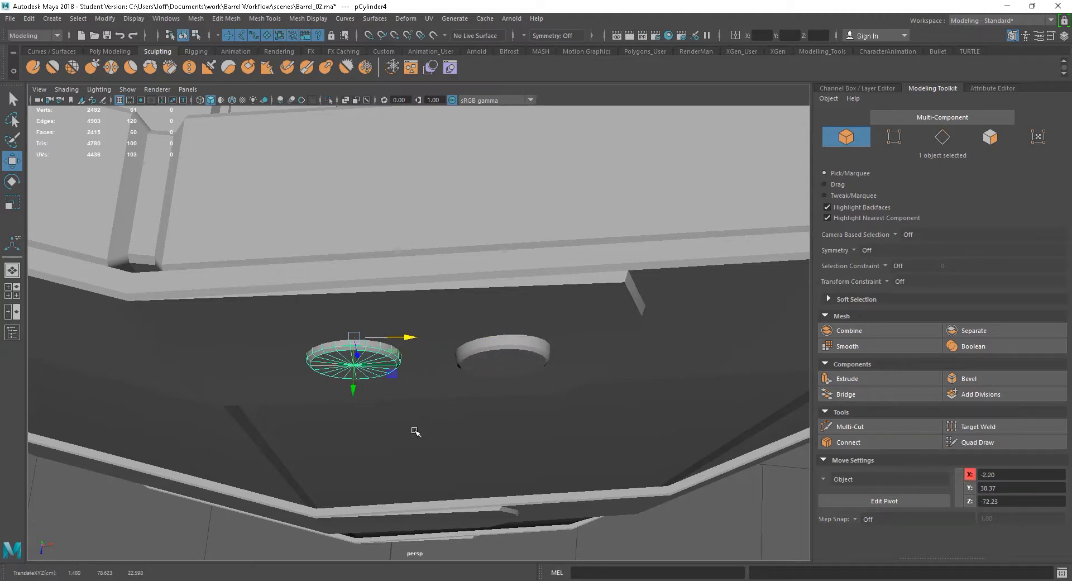
key(e)
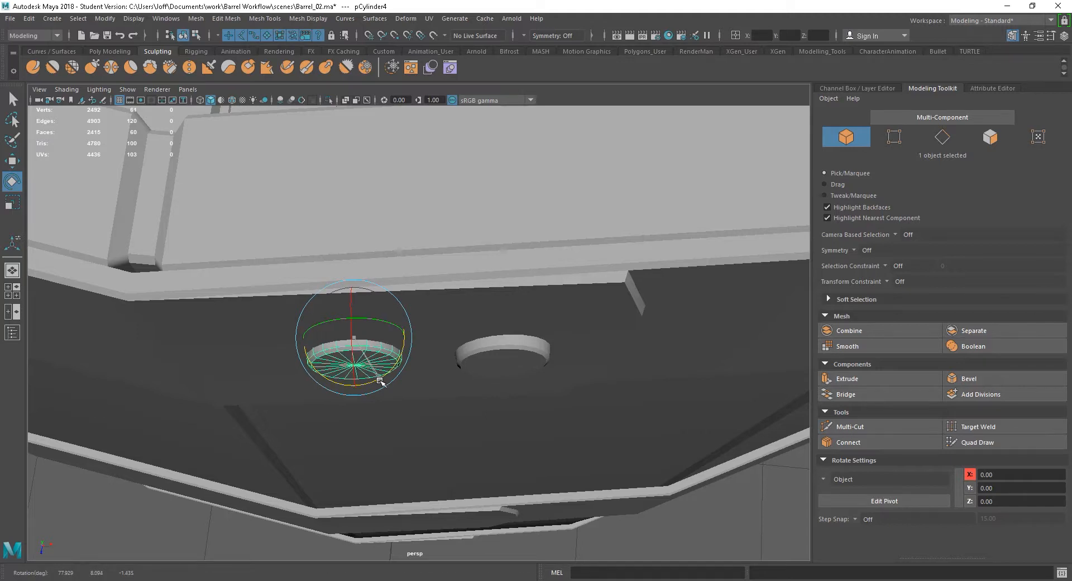
key(w)
drag(355, 380, 355, 376)
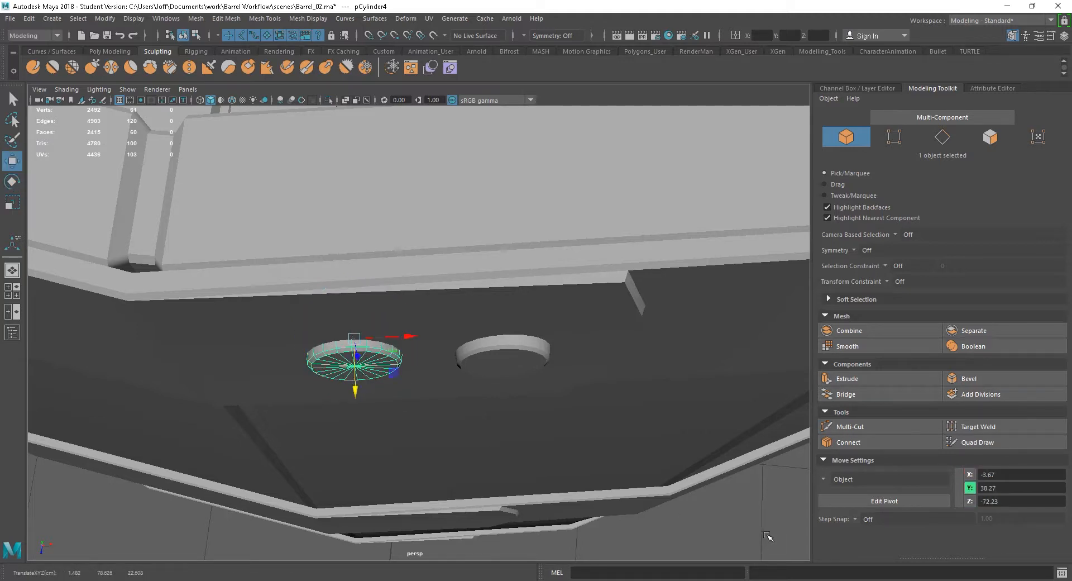
Duplicate both top-band rivets and move the copies down to the second band.
alt+right_drag(768, 535, 568, 462)
alt+drag(549, 440, 553, 421)
alt+right_drag(684, 524, 548, 394)
mouse_move(520, 420)
alt+mouse_down()
mouse_move(529, 426)
mouse_move(517, 404)
alt+mouse_up()
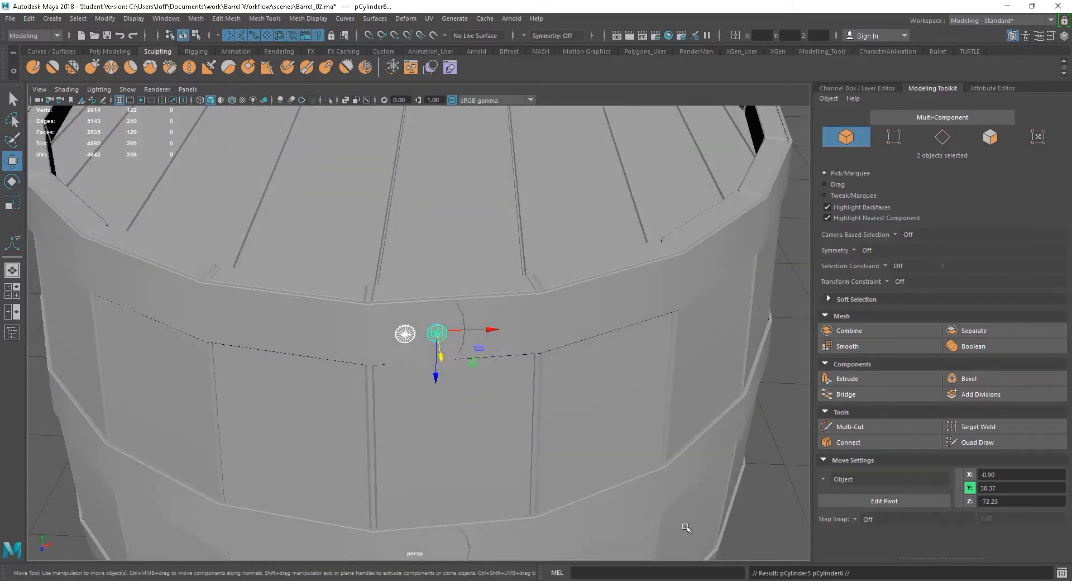
alt+right_drag(686, 527, 467, 385)
alt+drag(466, 385, 532, 429)
drag(436, 352, 437, 361)
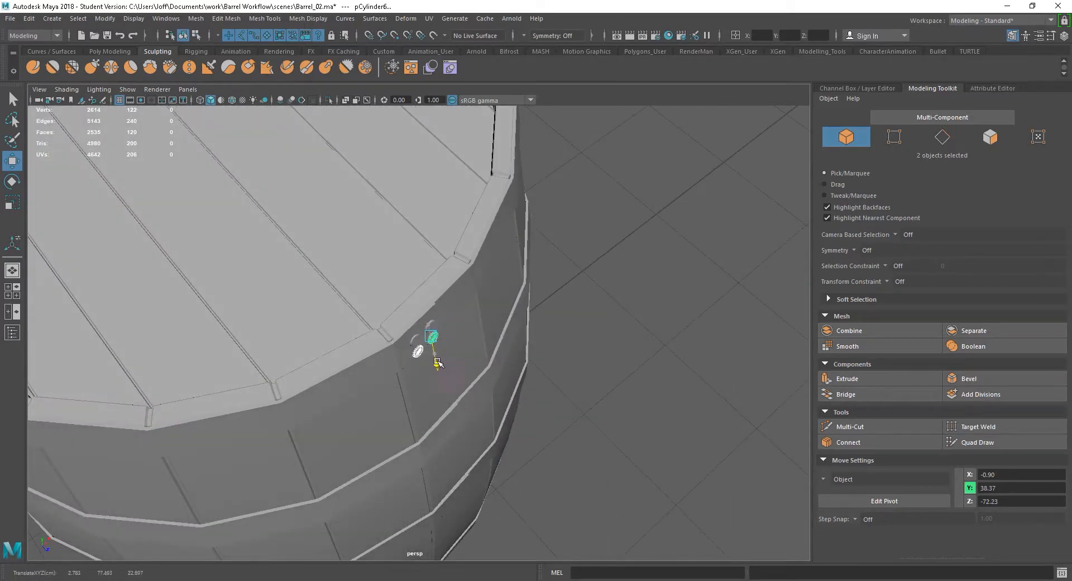
drag(475, 445, 476, 445)
Seat the copied rivet pair deeper into the second band's surface and deselect it.
alt+drag(642, 509, 631, 485)
key(f)
alt+right_drag(690, 487, 307, 278)
mouse_move(558, 444)
alt+mouse_down()
mouse_move(588, 469)
mouse_move(565, 504)
mouse_move(585, 471)
mouse_move(555, 455)
alt+mouse_up()
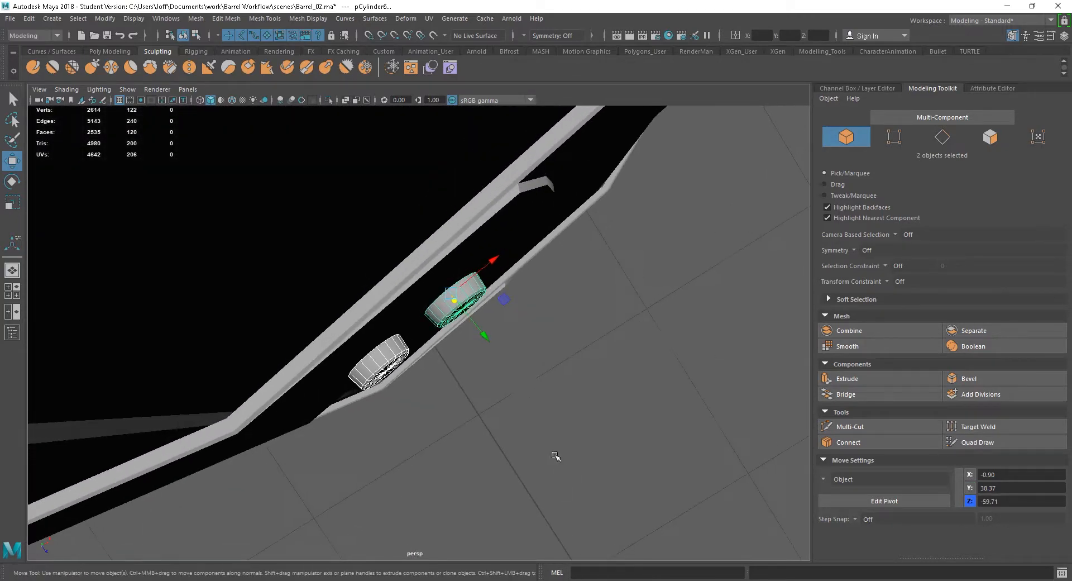
drag(479, 334, 476, 319)
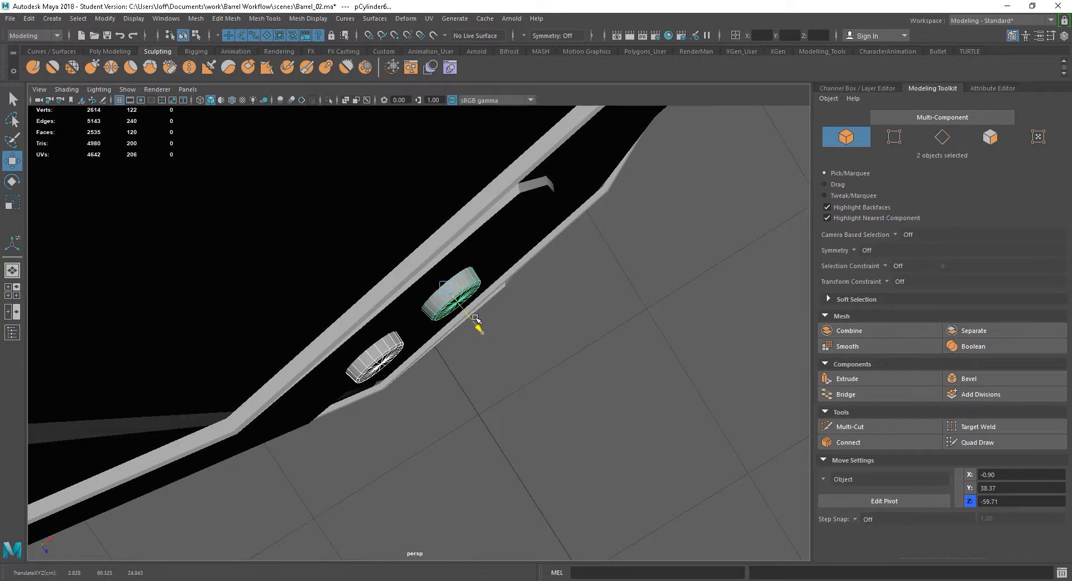
click(657, 484)
Shift the second band's rivet pair slightly toward the band cut and readjust its depth against the band.
alt+drag(658, 484, 626, 370)
alt+middle_drag(581, 370, 568, 489)
alt+right_drag(586, 463, 633, 430)
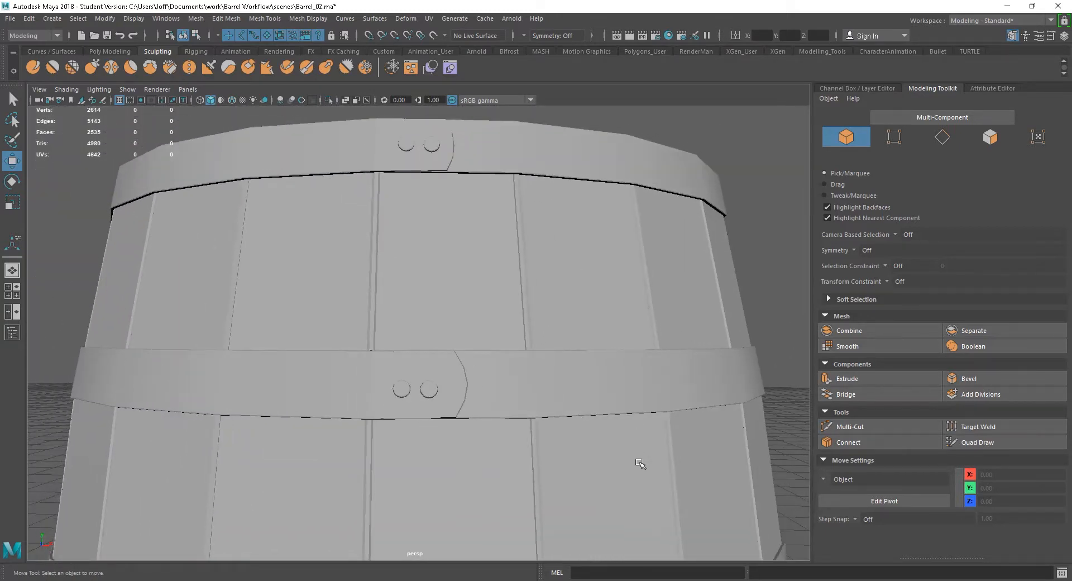
alt+middle_drag(589, 463, 593, 484)
alt+right_drag(442, 493, 477, 487)
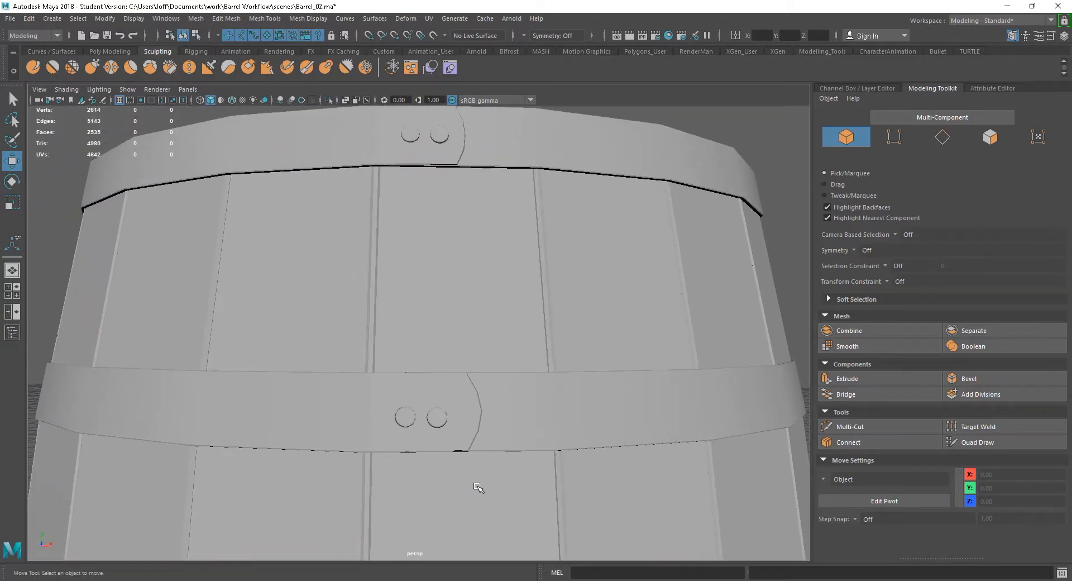
click(438, 417)
alt+drag(430, 442, 464, 379)
alt+drag(530, 416, 549, 362)
drag(415, 439, 415, 440)
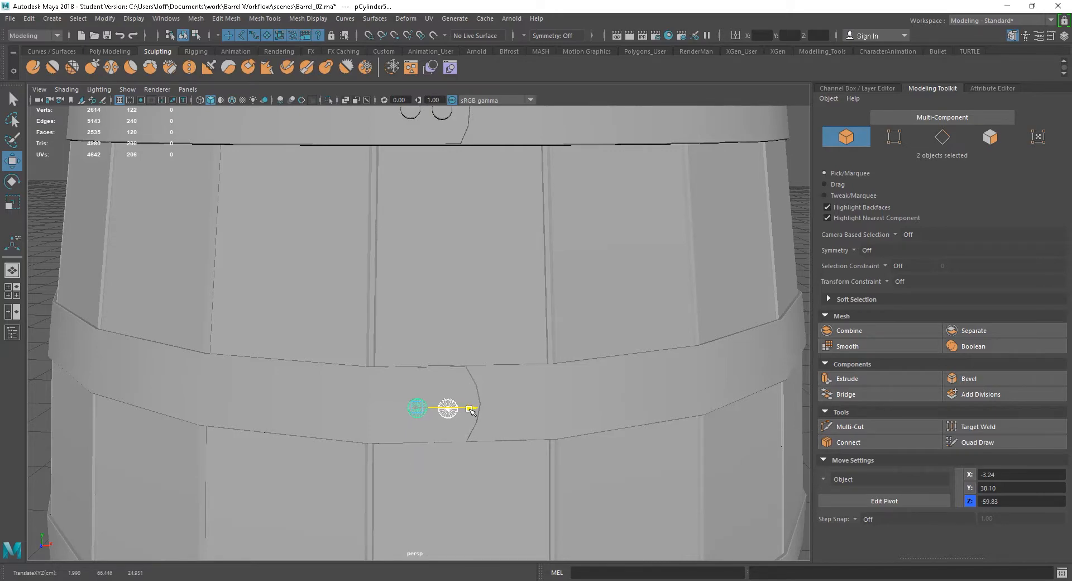
drag(473, 411, 474, 411)
alt+drag(519, 412, 490, 366)
key(f)
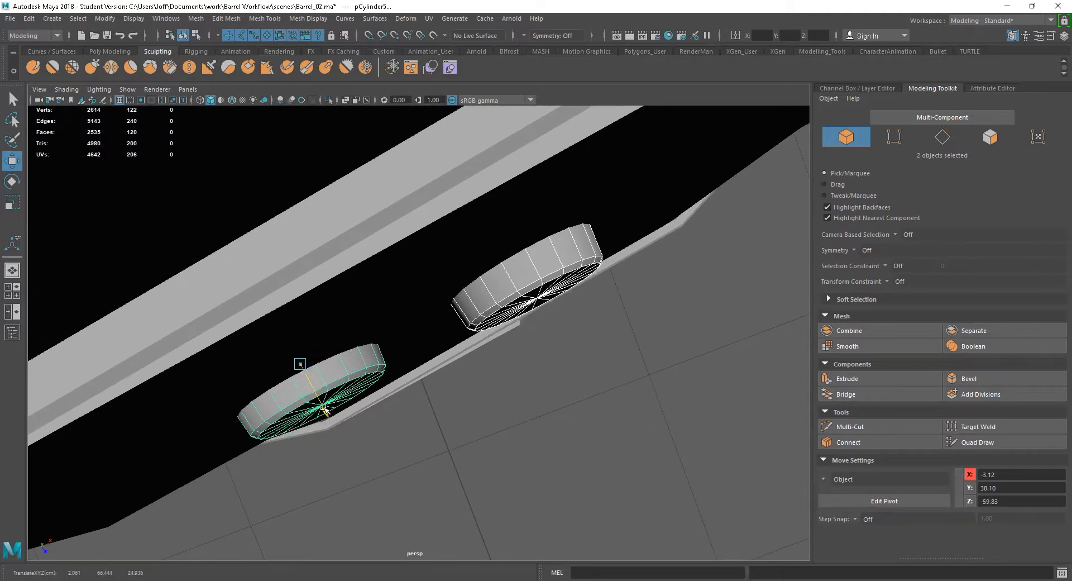
Rotate the second band's rivet nearest the cut to match the surface, adjust its depth, and deselect it.
click(539, 302)
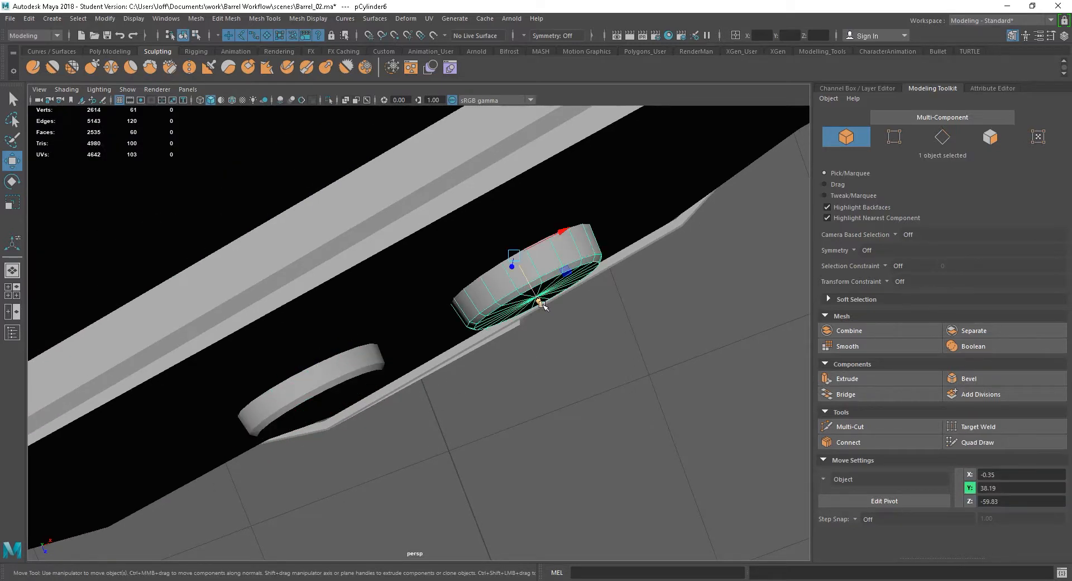
key(e)
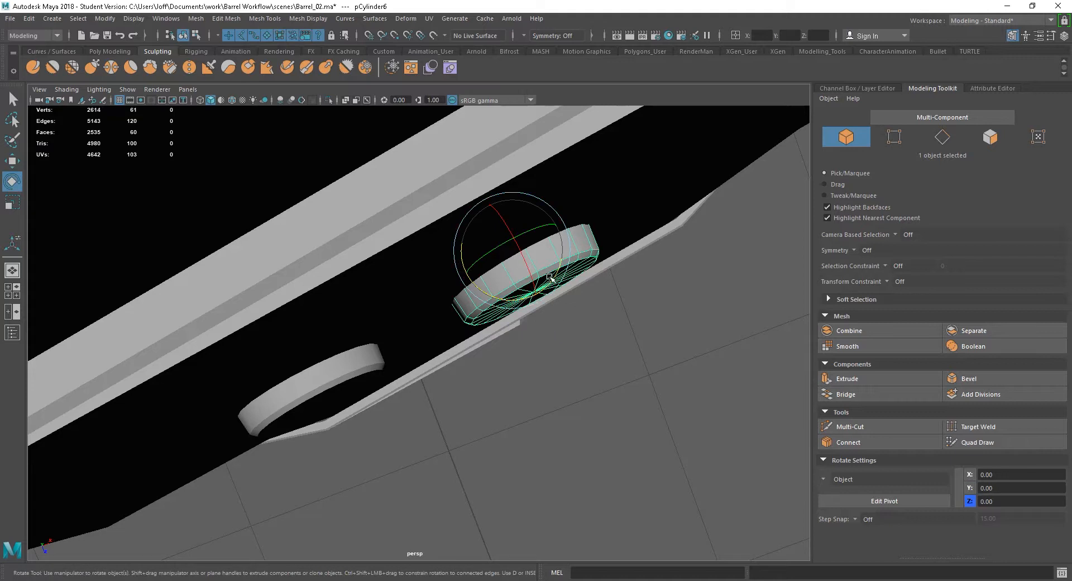
drag(554, 280, 555, 278)
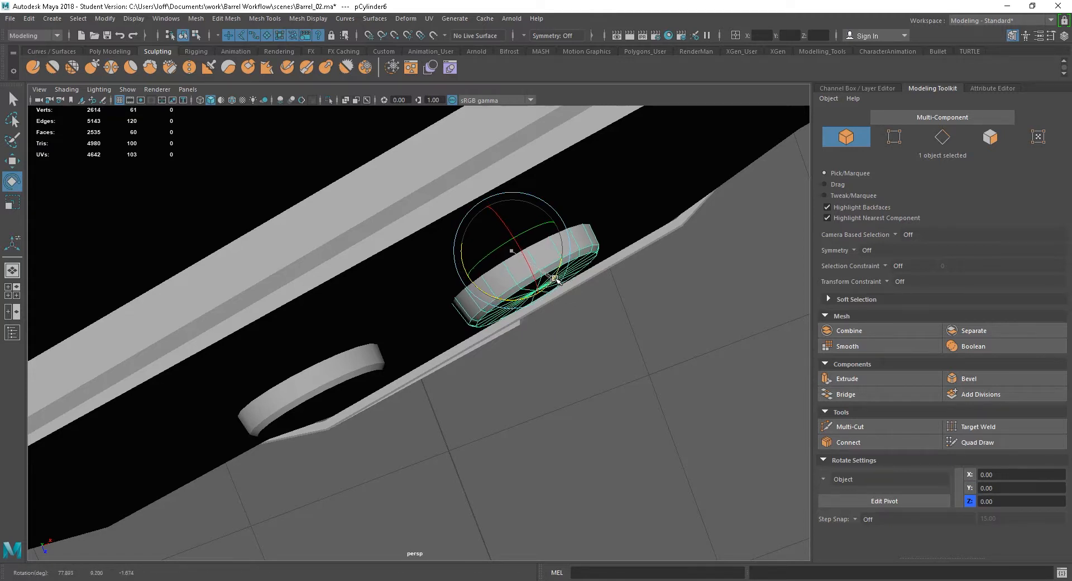
key(w)
drag(537, 293, 537, 296)
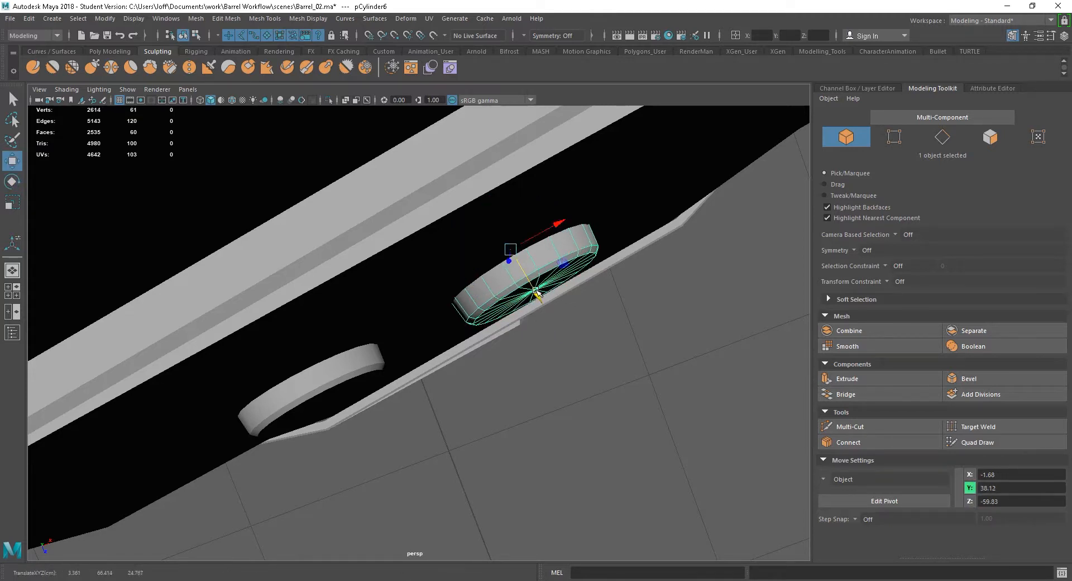
click(665, 436)
Duplicate the second band's two rivets and lower the copies toward the third band.
alt+right_drag(665, 435, 558, 433)
alt+drag(558, 433, 601, 443)
alt+right_drag(600, 443, 660, 475)
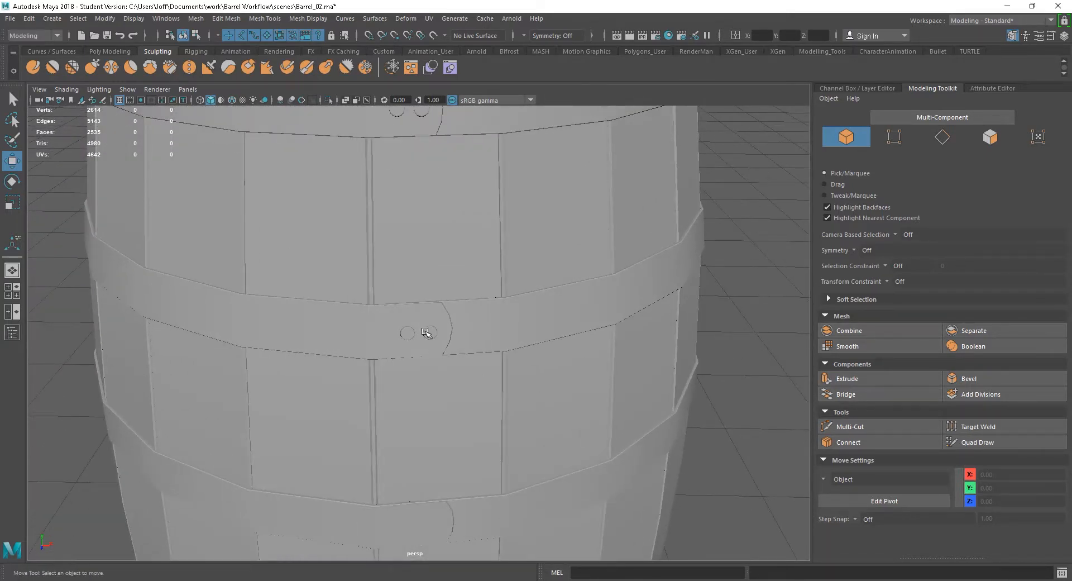
click(424, 331)
shift+click(409, 331)
alt+drag(505, 417, 525, 438)
key(ctrl+d)
alt+right_drag(607, 491, 473, 412)
alt+drag(473, 412, 456, 422)
drag(409, 364, 420, 441)
Position the copied rivets at the third band's mid-height, against its surface and beside the band cut.
key(f)
alt+right_drag(598, 425, 538, 445)
alt+drag(538, 445, 447, 427)
drag(416, 352, 416, 436)
drag(453, 401, 393, 403)
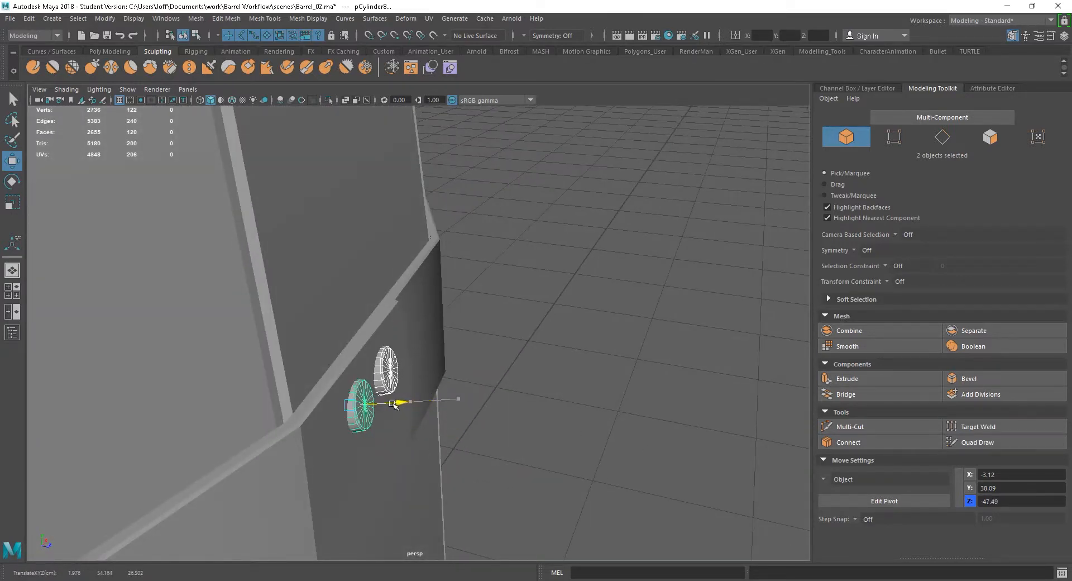
drag(362, 436, 419, 471)
drag(427, 417, 445, 418)
drag(394, 450, 449, 437)
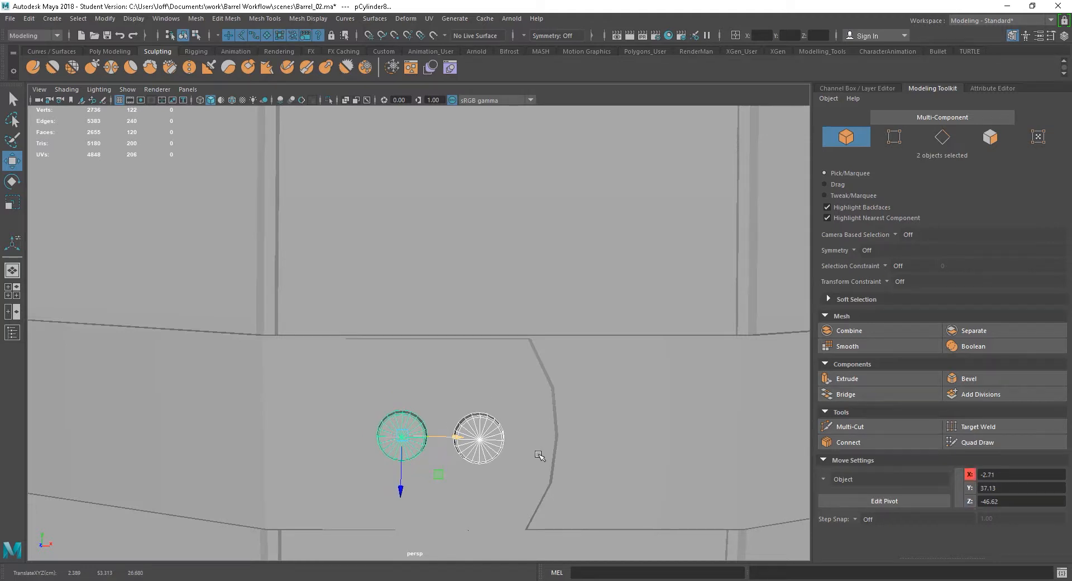
Push the third band's rivet pair slightly inward to sit in the band, and deselect it.
alt+drag(540, 455, 575, 502)
key(f)
alt+drag(661, 498, 612, 474)
drag(439, 393, 427, 391)
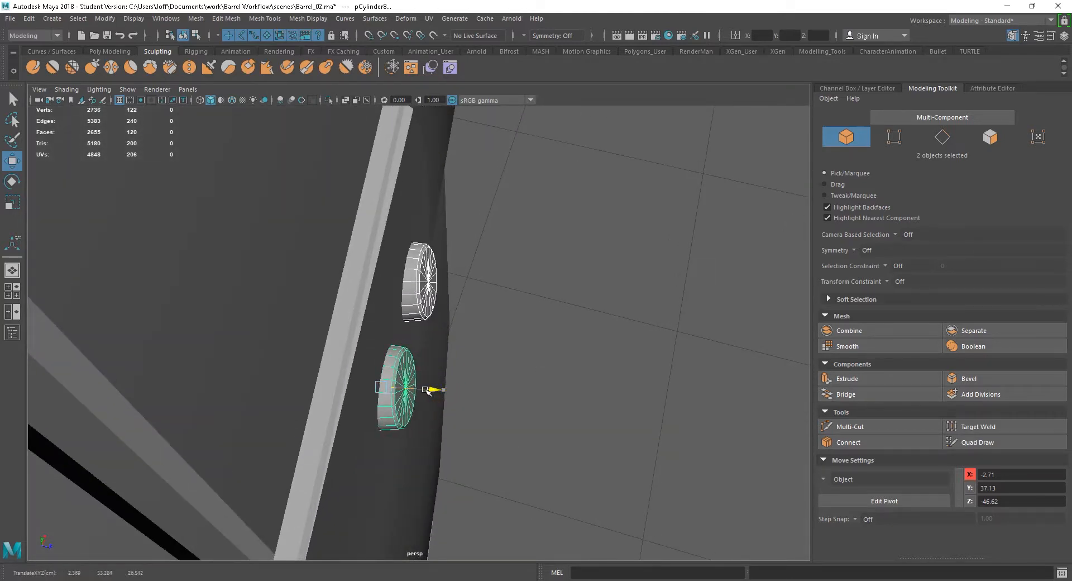
click(521, 379)
Rotate each of the third band's rivets to follow the surface and seat both slightly deeper.
click(434, 292)
key(e)
drag(431, 260, 436, 265)
click(391, 378)
drag(409, 391, 412, 373)
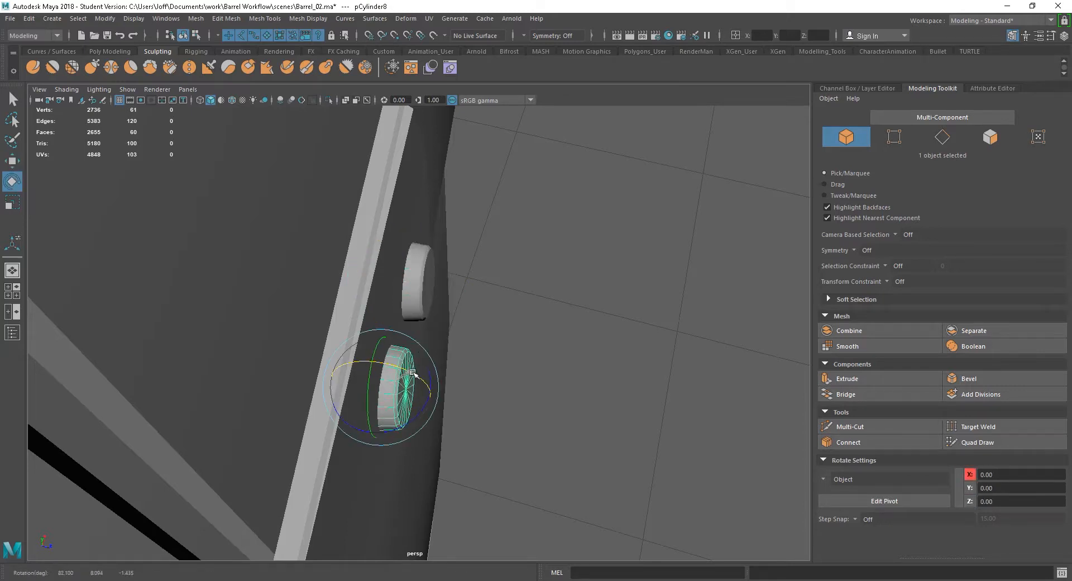
key(w)
shift+click(422, 301)
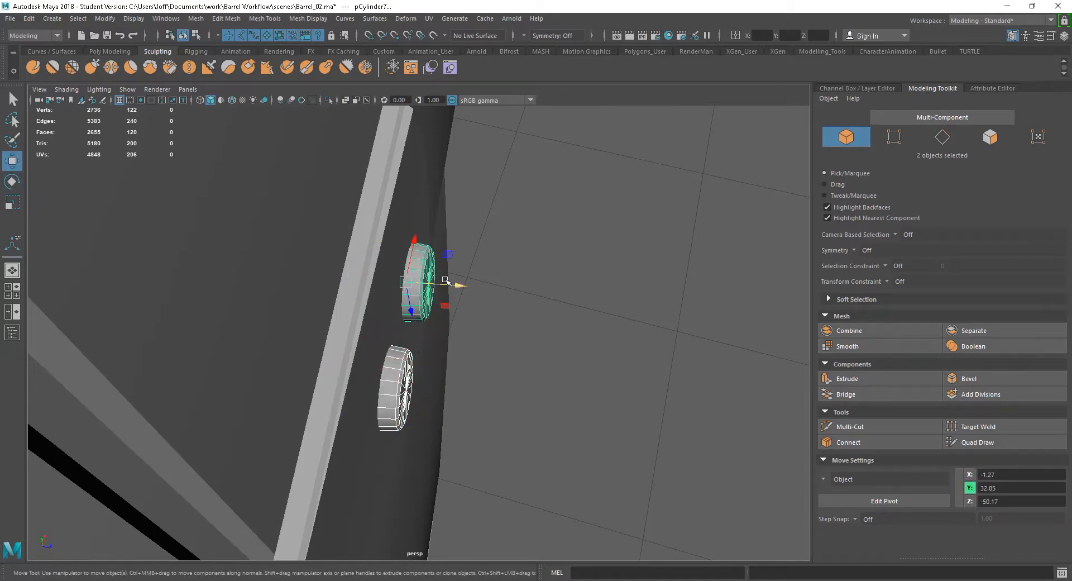
drag(447, 284, 445, 284)
click(546, 434)
Tilt both of the third band's rivets together to match the band's slope and deselect them.
alt+drag(547, 436, 438, 364)
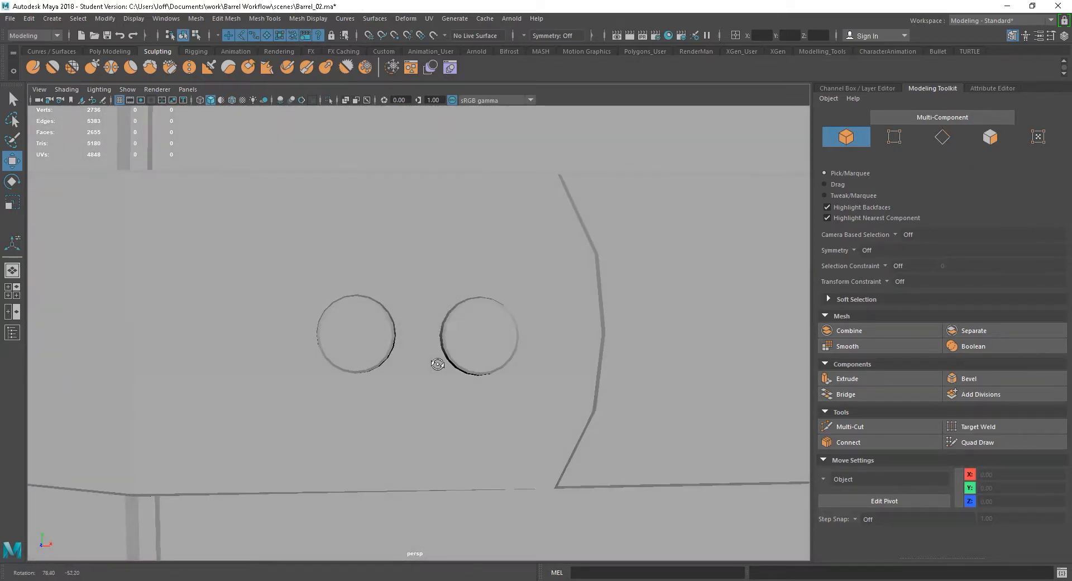
click(494, 362)
shift+click(366, 333)
alt+drag(378, 349, 561, 423)
drag(366, 394, 369, 395)
key(e)
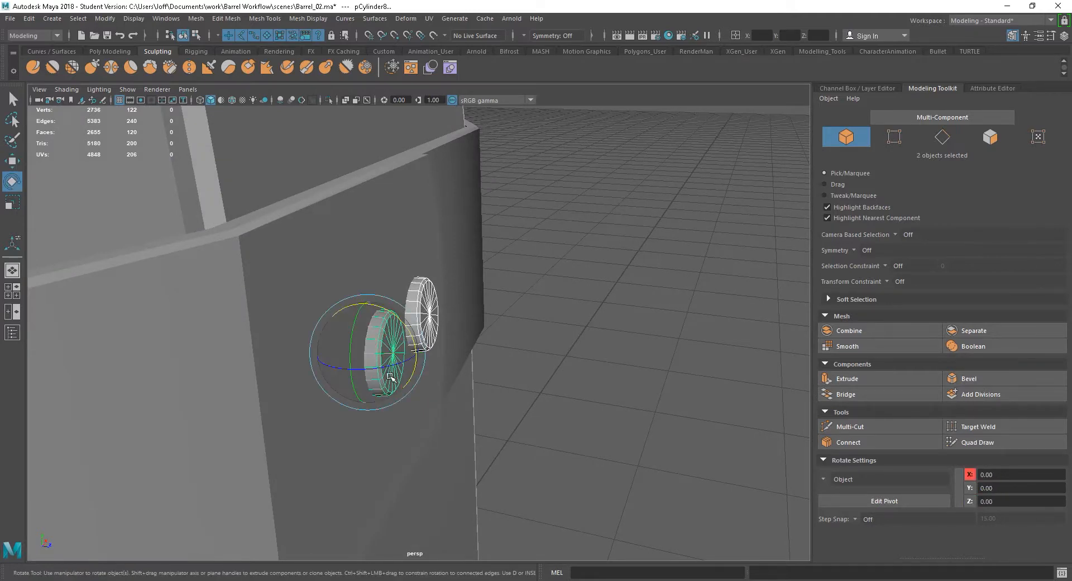
drag(414, 373, 421, 355)
key(w)
click(636, 488)
Examine the three riveted bands from different distances and check the barrel's separate band and body meshes.
alt+right_drag(636, 488, 644, 426)
alt+drag(644, 426, 690, 483)
alt+right_drag(689, 483, 605, 390)
alt+drag(605, 391, 595, 363)
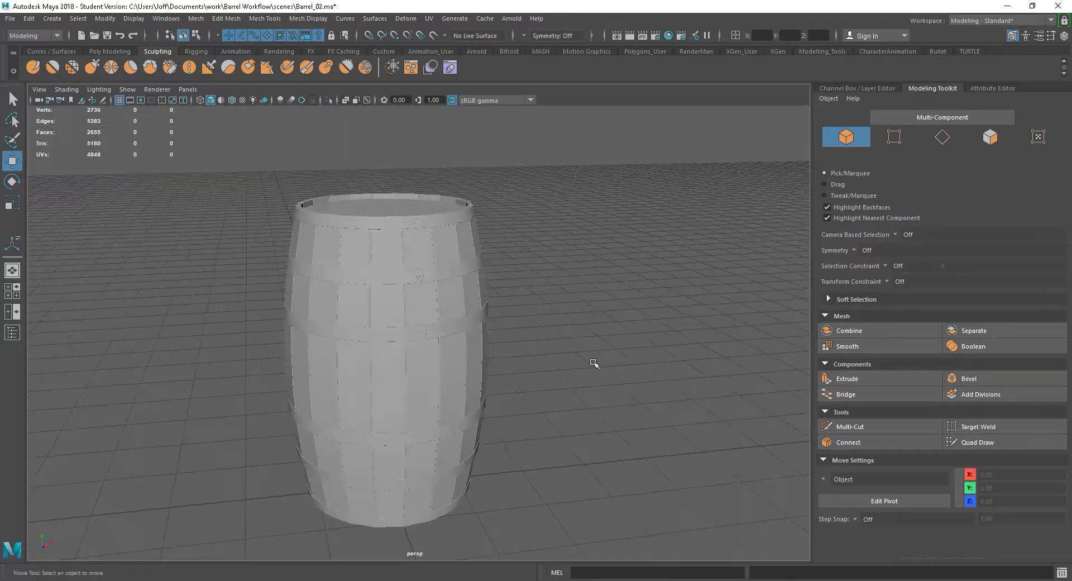
alt+right_drag(596, 363, 745, 441)
mouse_move(695, 444)
alt+mouse_down()
mouse_move(720, 438)
mouse_move(627, 426)
mouse_move(636, 438)
mouse_move(683, 442)
alt+mouse_up()
alt+right_drag(682, 442, 500, 423)
alt+middle_drag(500, 423, 517, 491)
alt+drag(516, 490, 587, 494)
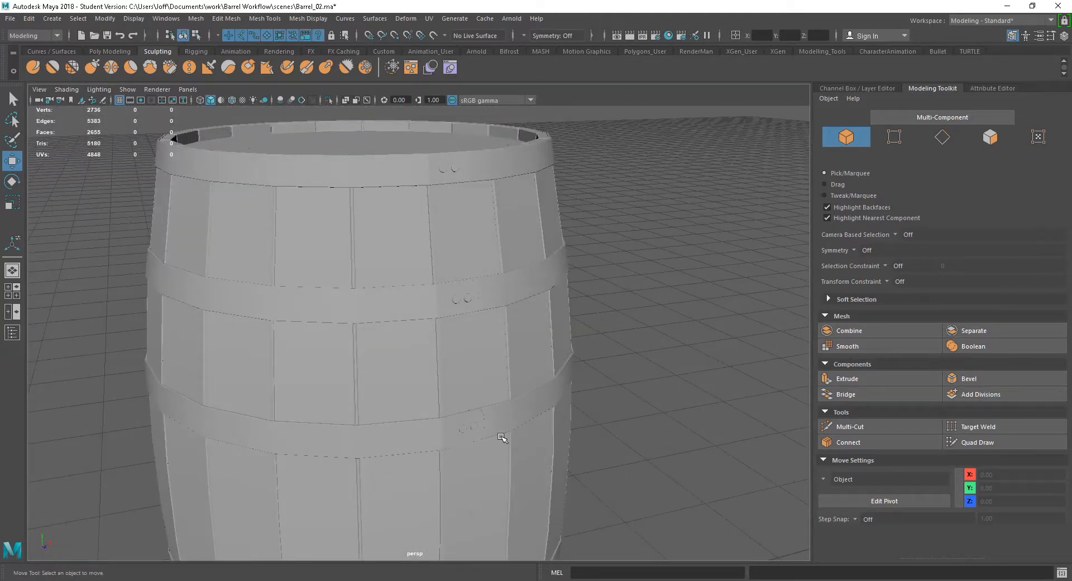
alt+right_drag(500, 434, 526, 427)
alt+middle_drag(475, 296, 461, 379)
click(494, 331)
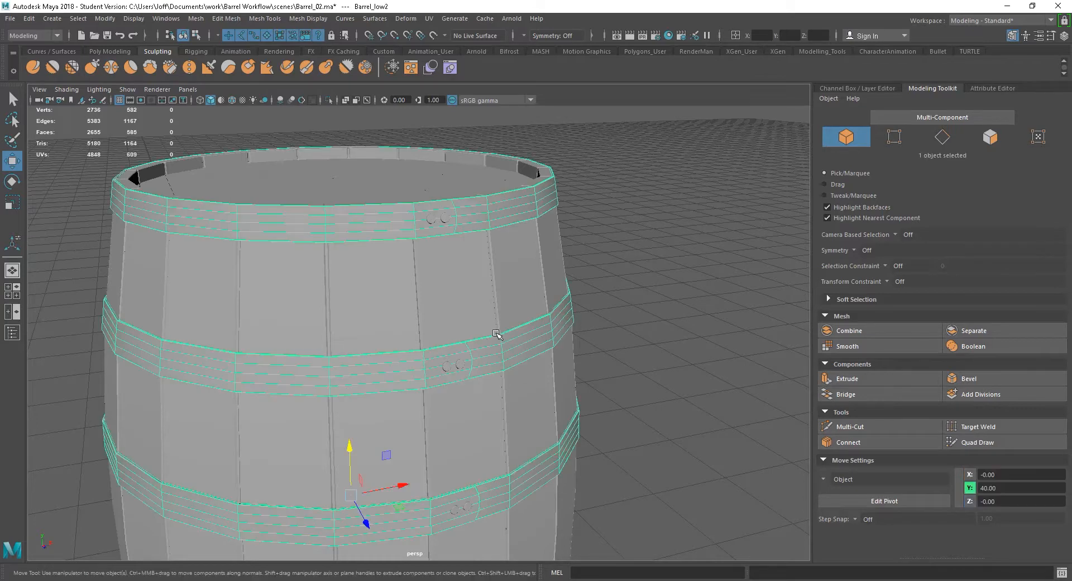
click(450, 290)
Delete the undetailed bands on the barrel's lower half.
alt+right_drag(697, 445, 489, 324)
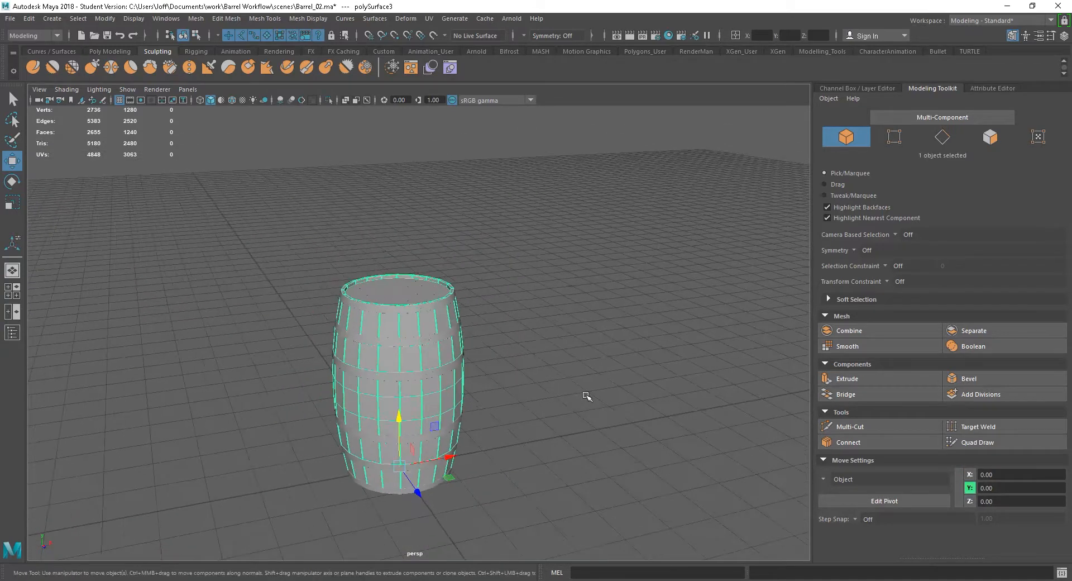
alt+middle_drag(586, 397, 602, 343)
click(545, 426)
click(435, 419)
key(Delete)
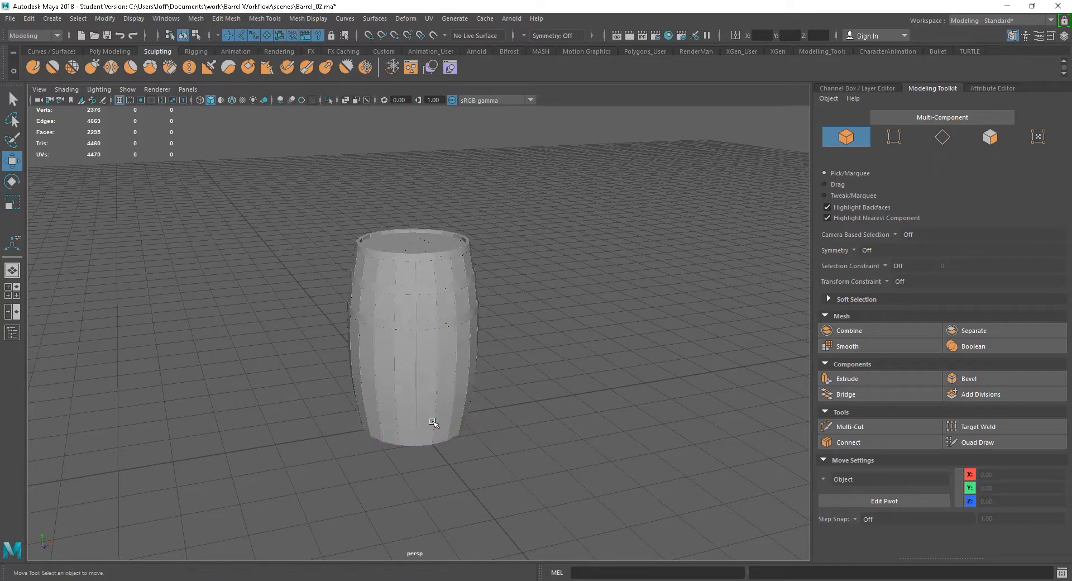
Combine the upper bands, their rivets, and the barrel's top lid into one mesh, leaving out the stave body, and deselect it.
click(424, 393)
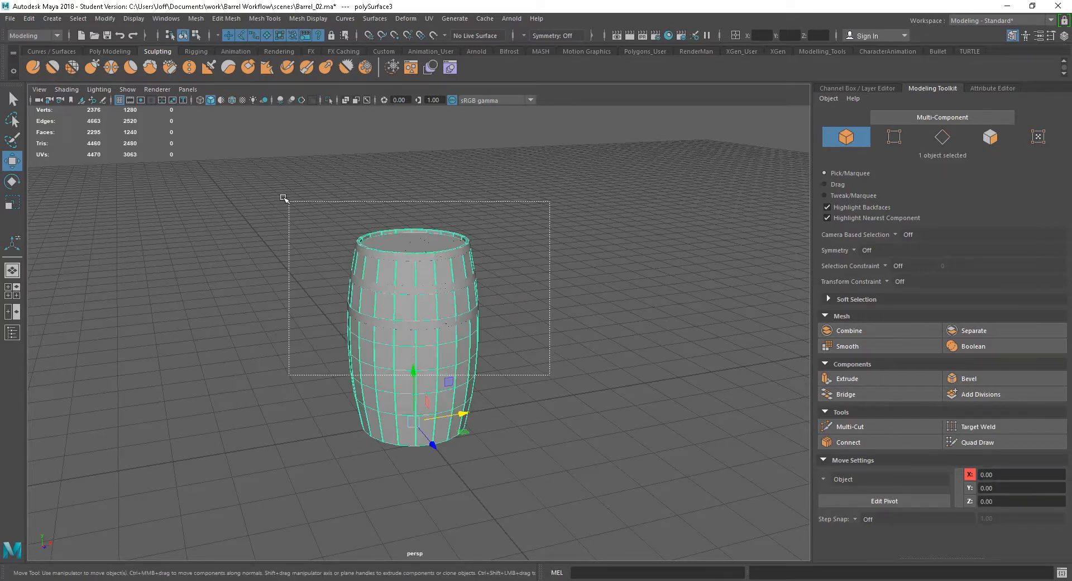
drag(284, 198, 285, 199)
scroll(586, 333, up, 8)
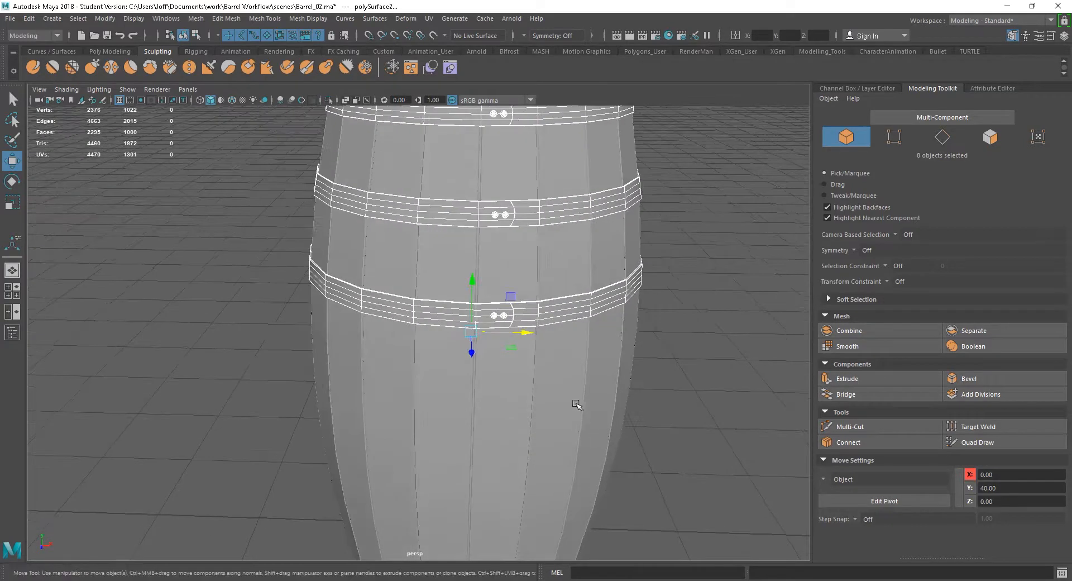
alt+middle_drag(558, 405, 469, 466)
alt+drag(471, 405, 493, 383)
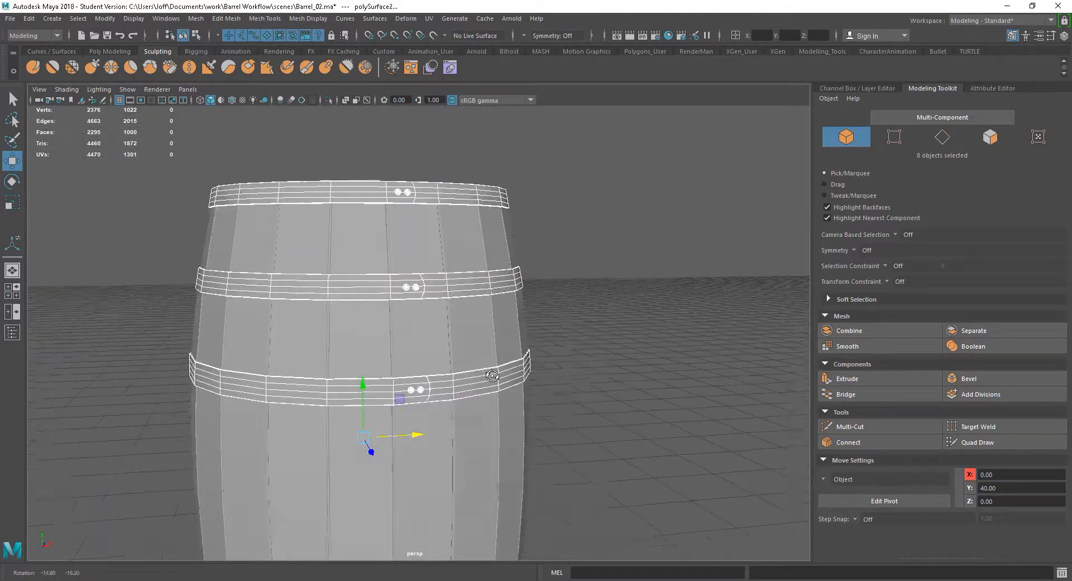
alt+right_drag(660, 483, 536, 392)
mouse_move(551, 394)
alt+mouse_down()
mouse_move(571, 398)
mouse_move(510, 399)
mouse_move(551, 400)
alt+mouse_up()
mouse_move(507, 369)
alt+right_down()
mouse_move(639, 420)
mouse_move(737, 442)
mouse_move(517, 367)
alt+right_up()
mouse_move(517, 368)
alt+mouse_down()
mouse_move(541, 368)
mouse_move(528, 374)
alt+mouse_up()
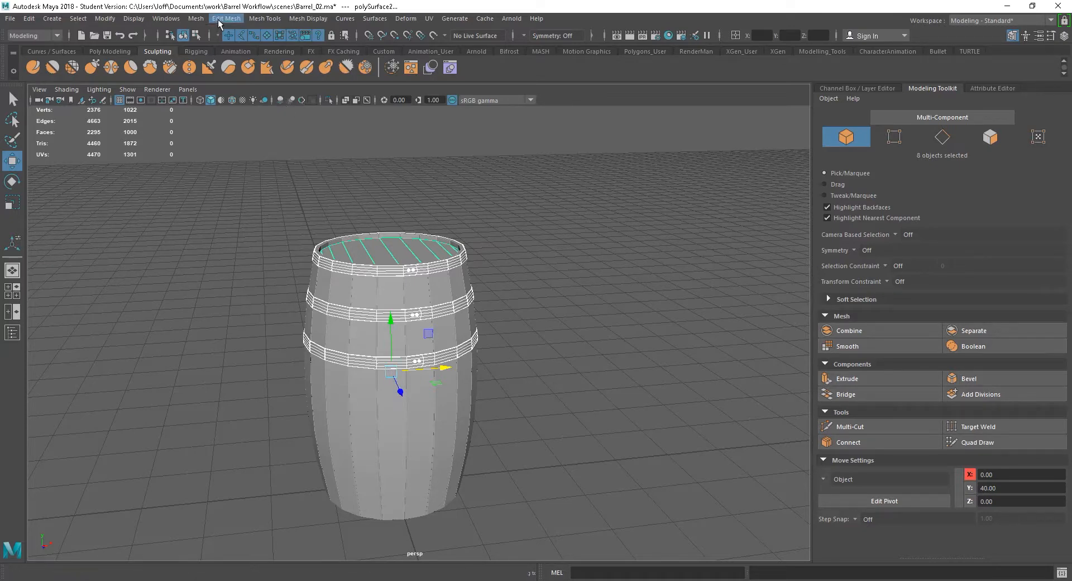
click(197, 18)
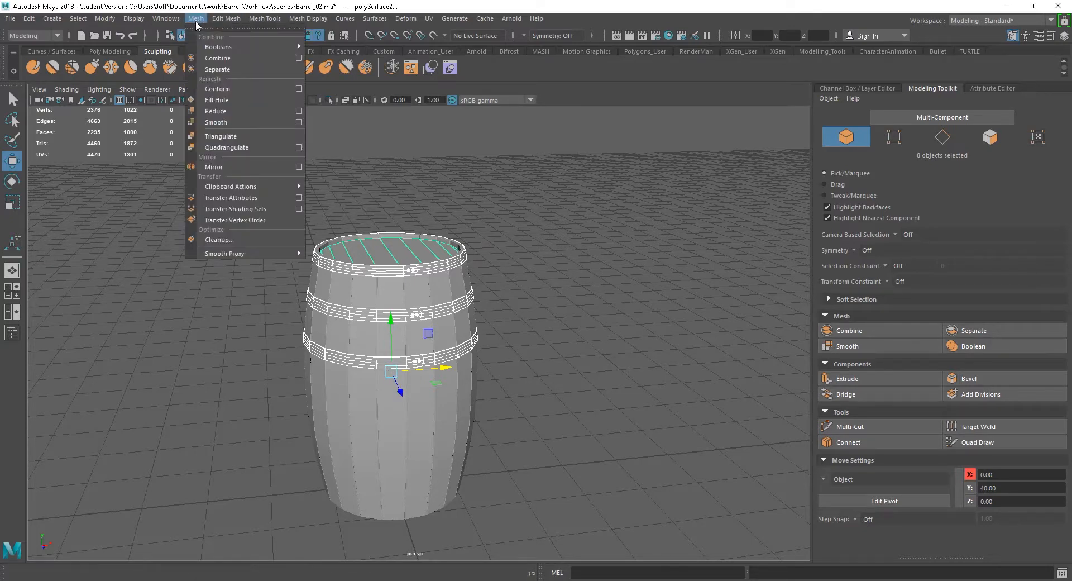
click(223, 59)
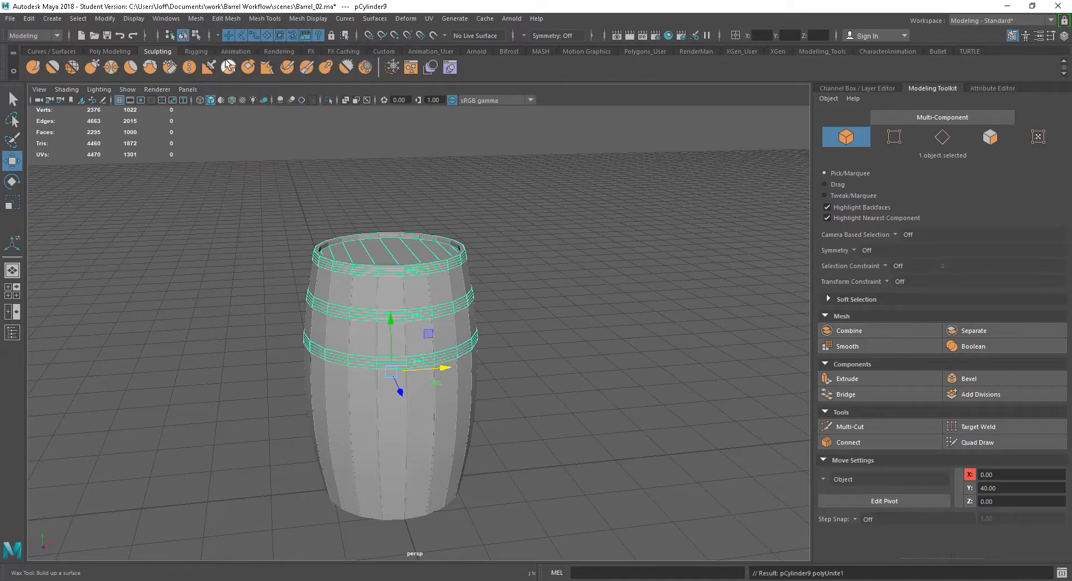
click(551, 349)
alt+drag(550, 350, 574, 404)
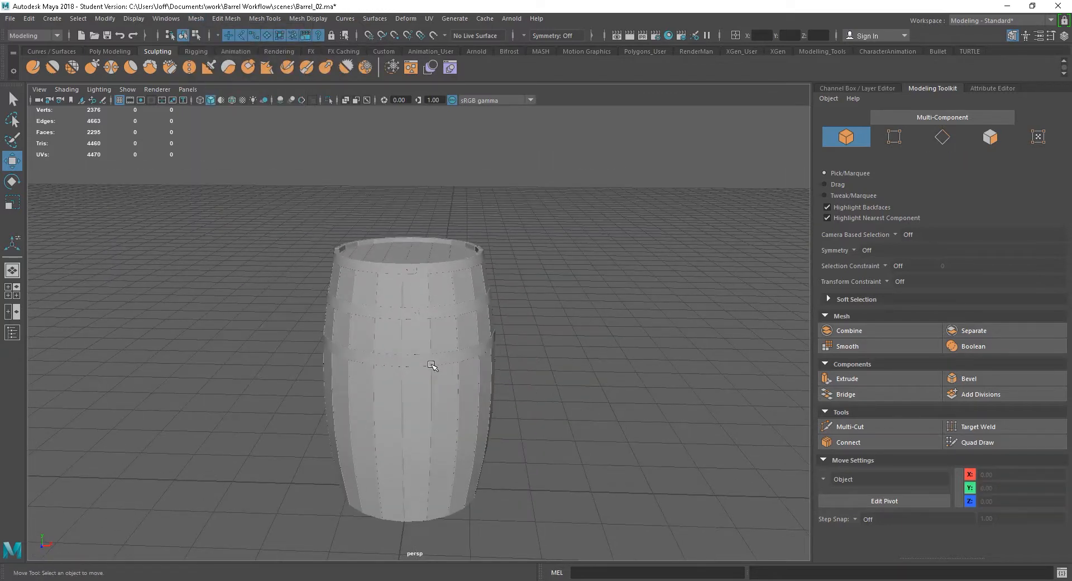
Duplicate the combined mesh of upper bands, rivets and top lid.
click(432, 365)
alt+drag(470, 377, 517, 382)
alt+right_drag(517, 382, 690, 413)
alt+drag(690, 413, 596, 358)
click(639, 406)
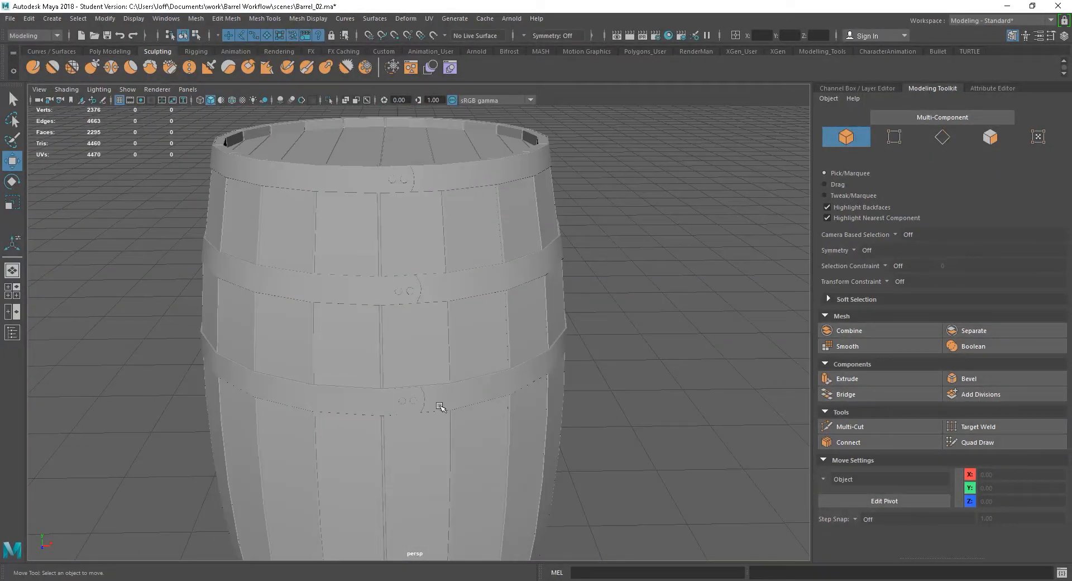
click(440, 407)
alt+drag(577, 411, 612, 444)
alt+right_drag(612, 443, 543, 407)
alt+drag(544, 407, 559, 312)
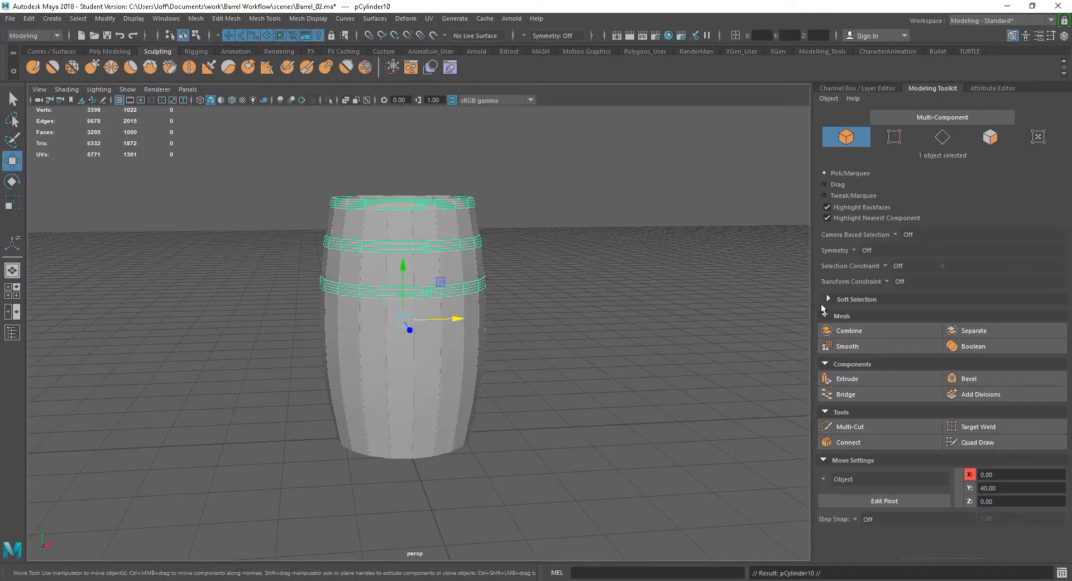
Mirror the duplicate onto the barrel's lower half by setting its Scale Y to -1, and deselect it.
click(863, 90)
click(1047, 193)
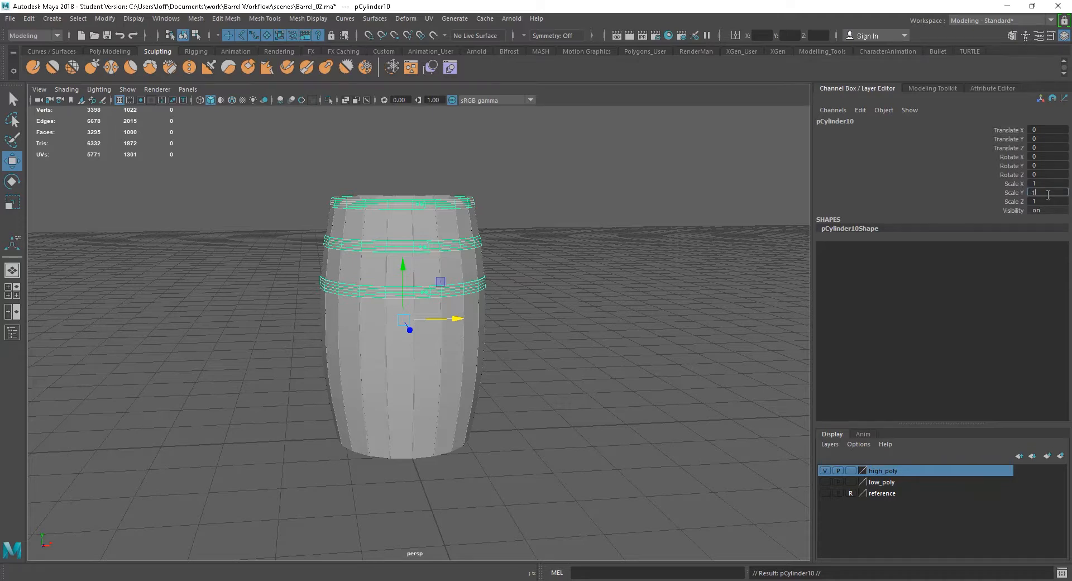
key(Return)
click(524, 412)
Examine the barrel's mirrored lower bands and bottom lid from different angles and distances.
alt+drag(524, 411, 502, 395)
alt+right_drag(503, 395, 737, 509)
alt+drag(654, 533, 646, 506)
alt+right_drag(646, 506, 536, 416)
alt+drag(536, 417, 545, 419)
alt+middle_drag(534, 404, 544, 412)
alt+drag(544, 412, 550, 435)
alt+middle_drag(551, 436, 535, 420)
alt+right_drag(534, 420, 581, 457)
Turn on wireframe on shaded display and check the stave body's edges by selecting and deselecting it.
click(66, 90)
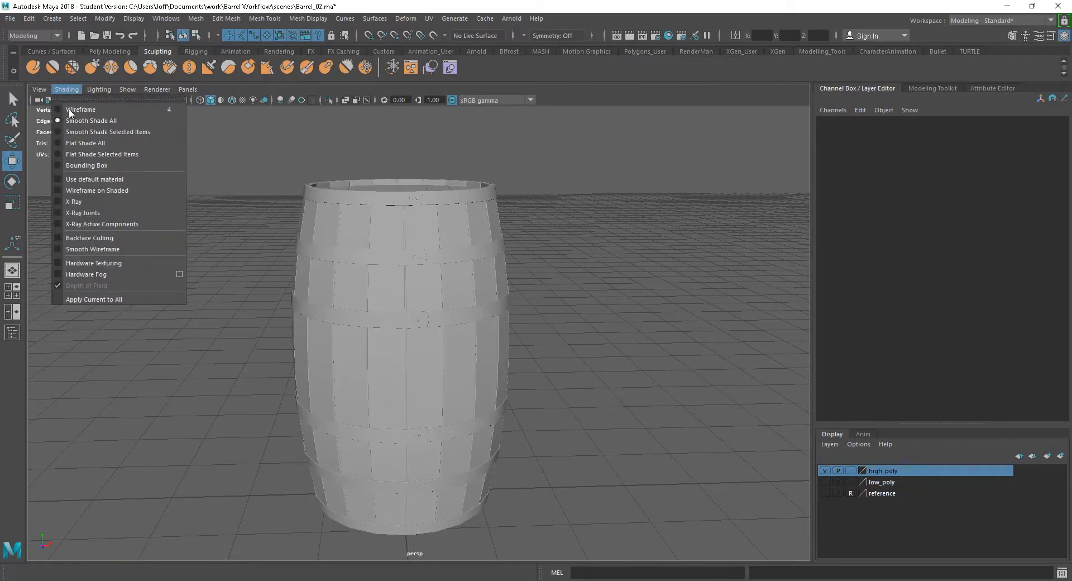
click(85, 199)
mouse_move(634, 375)
alt+mouse_down()
mouse_move(576, 378)
mouse_move(593, 378)
alt+mouse_up()
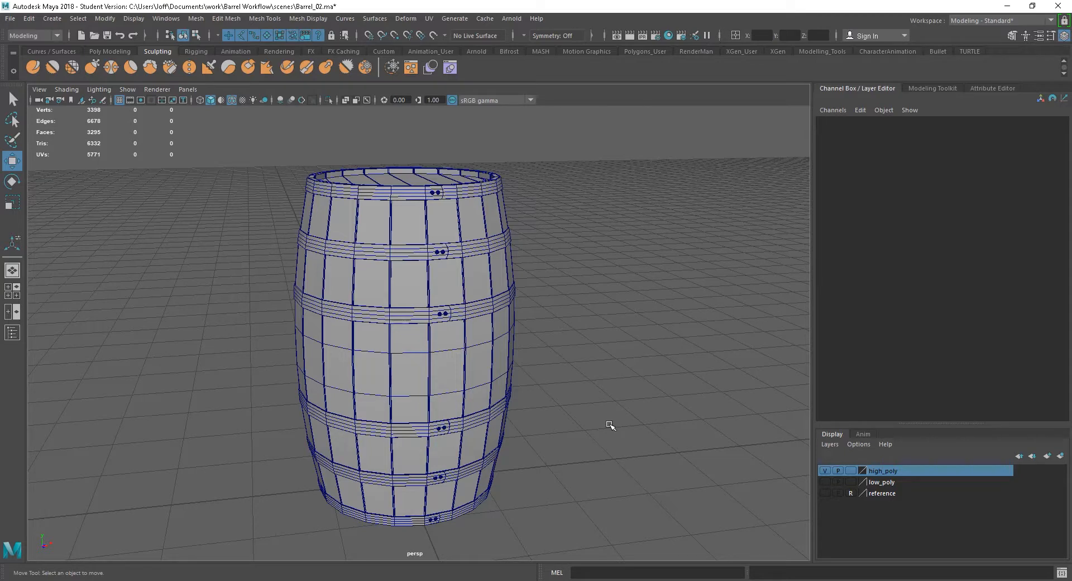
click(457, 354)
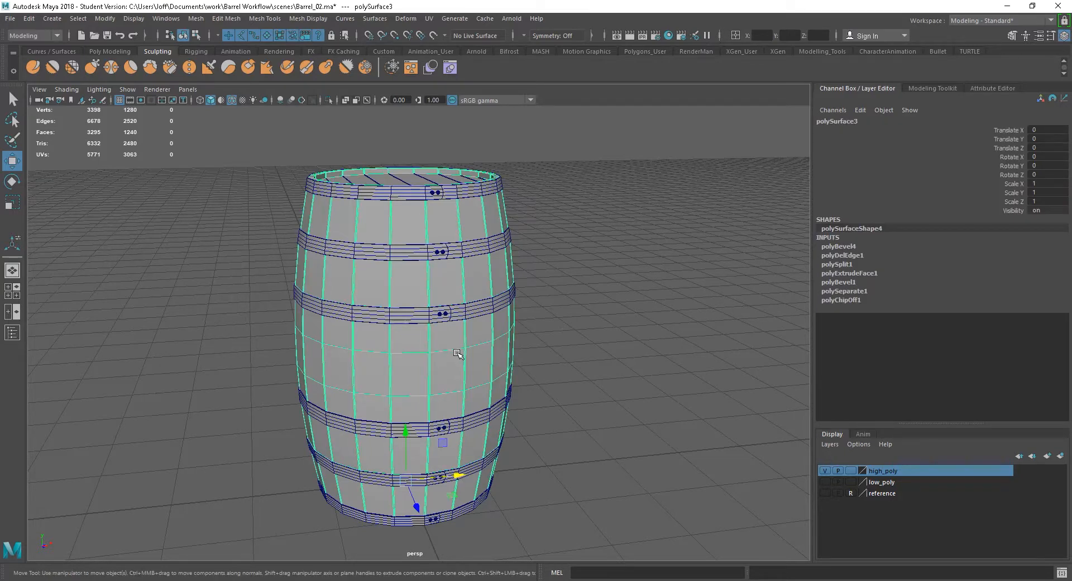
click(737, 491)
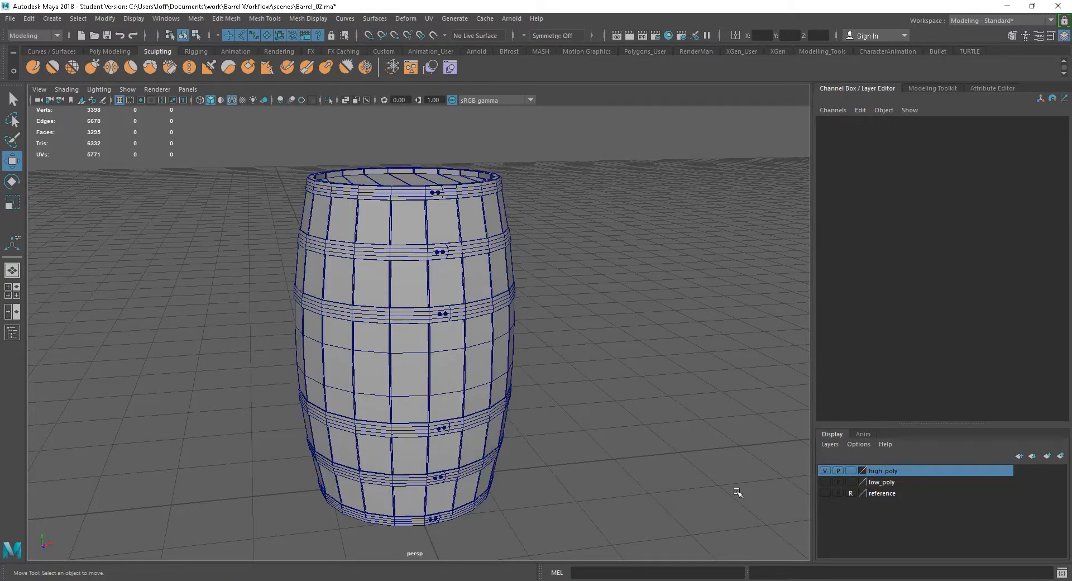
Add the upper and lower band-and-lid meshes to the high_poly layer, hiding the layer to isolate them and showing it again.
click(824, 471)
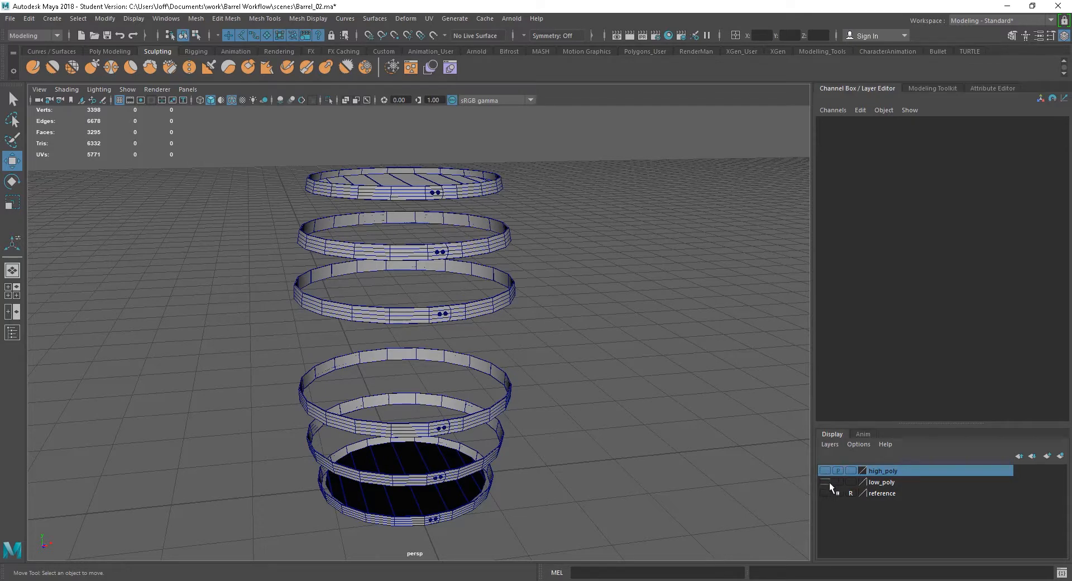
scroll(562, 445, down, 3)
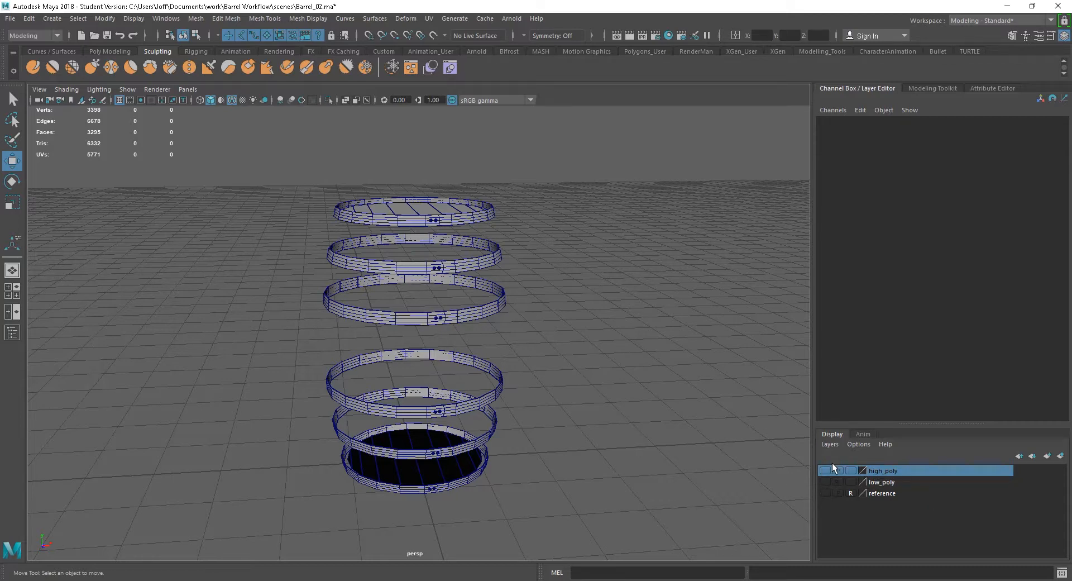
scroll(553, 481, down, 2)
drag(280, 504, 535, 197)
right_click(883, 471)
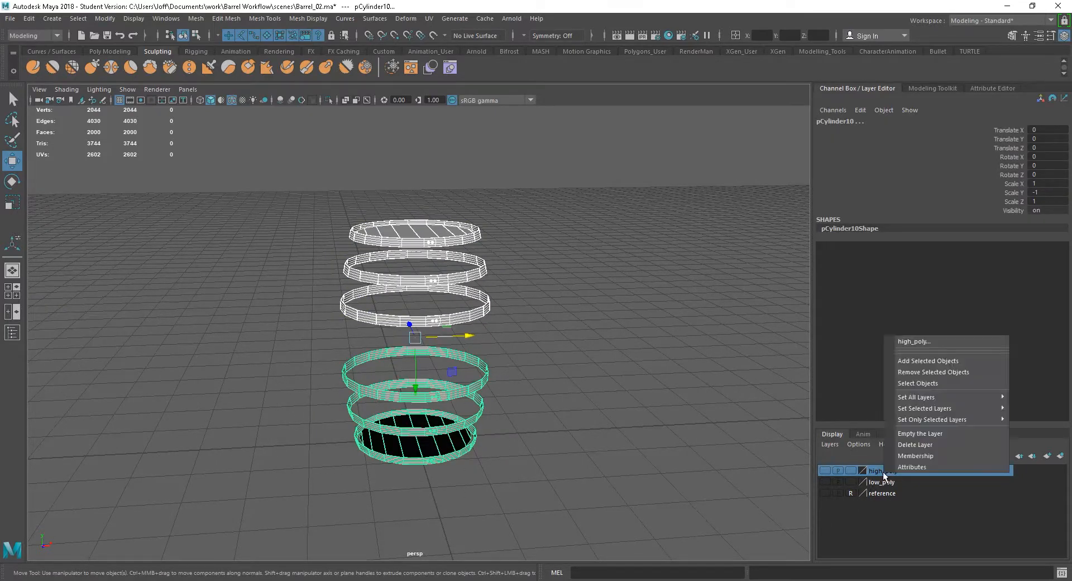
click(924, 361)
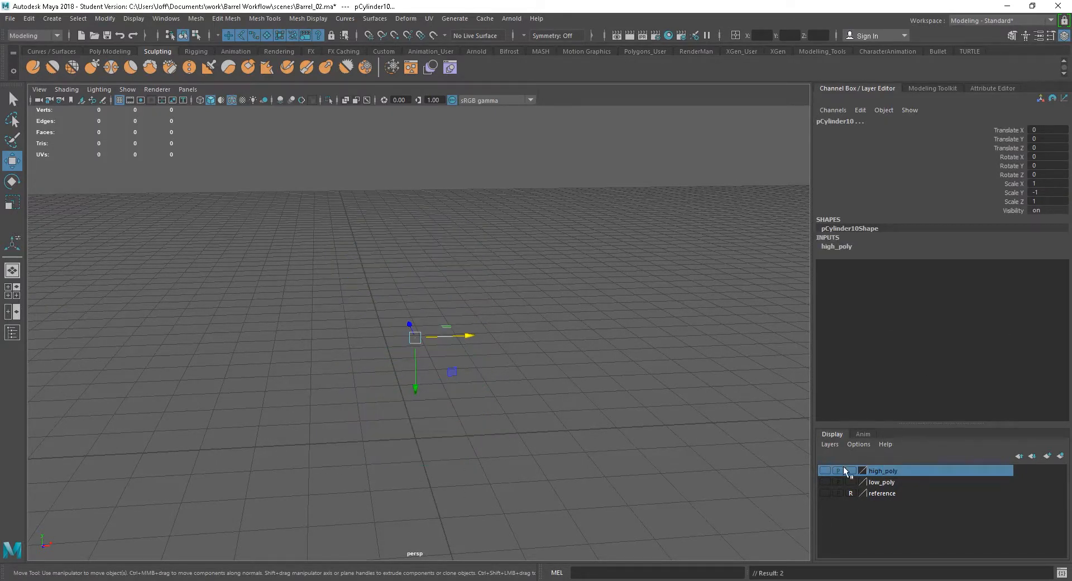
click(826, 471)
click(789, 493)
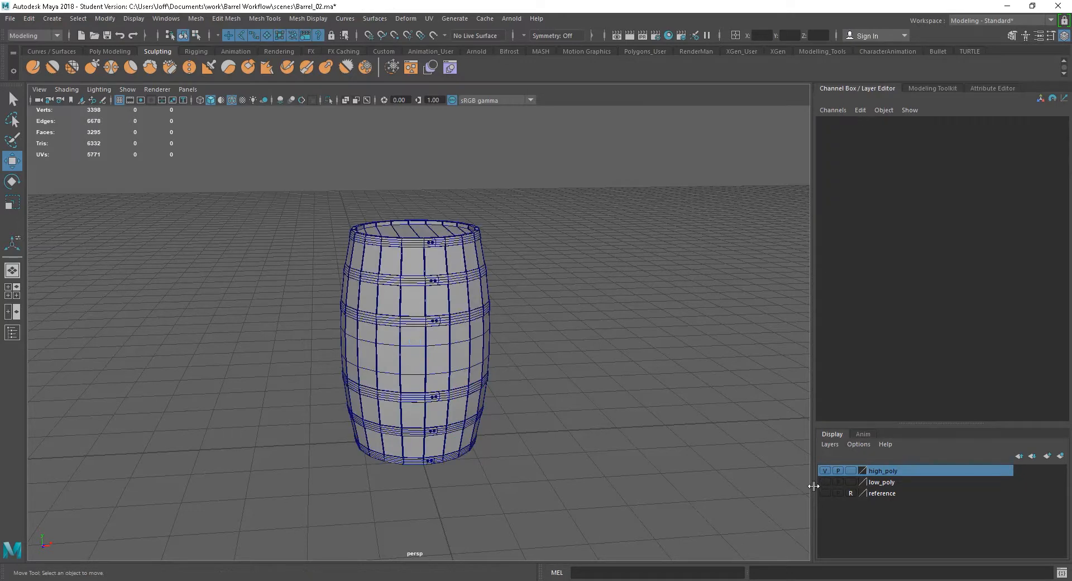
Compare the low_poly and high_poly layers and check the polygon counts of the whole high-poly barrel.
click(825, 471)
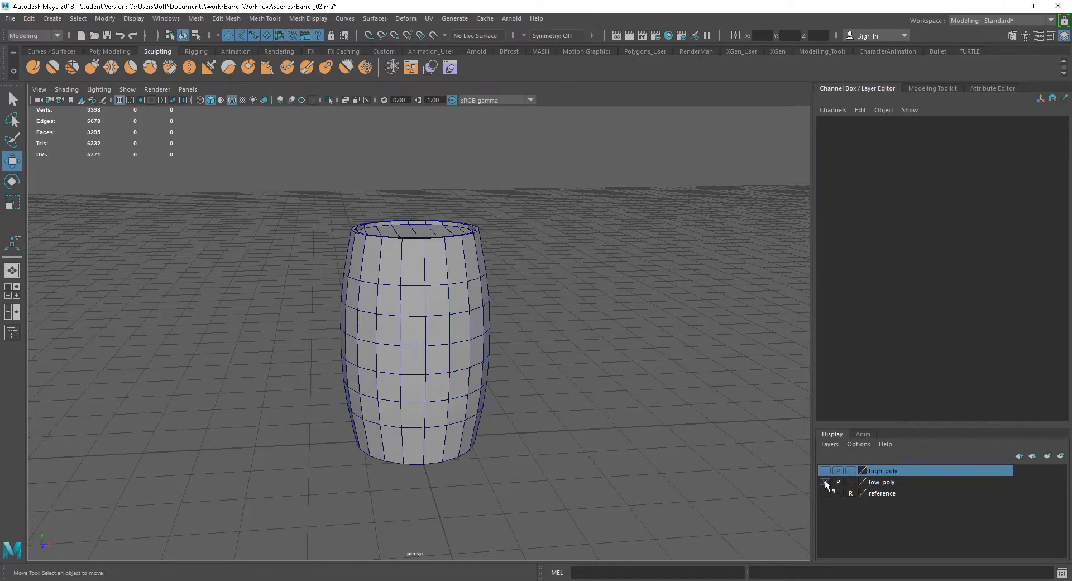
click(825, 480)
click(825, 471)
drag(277, 497, 584, 234)
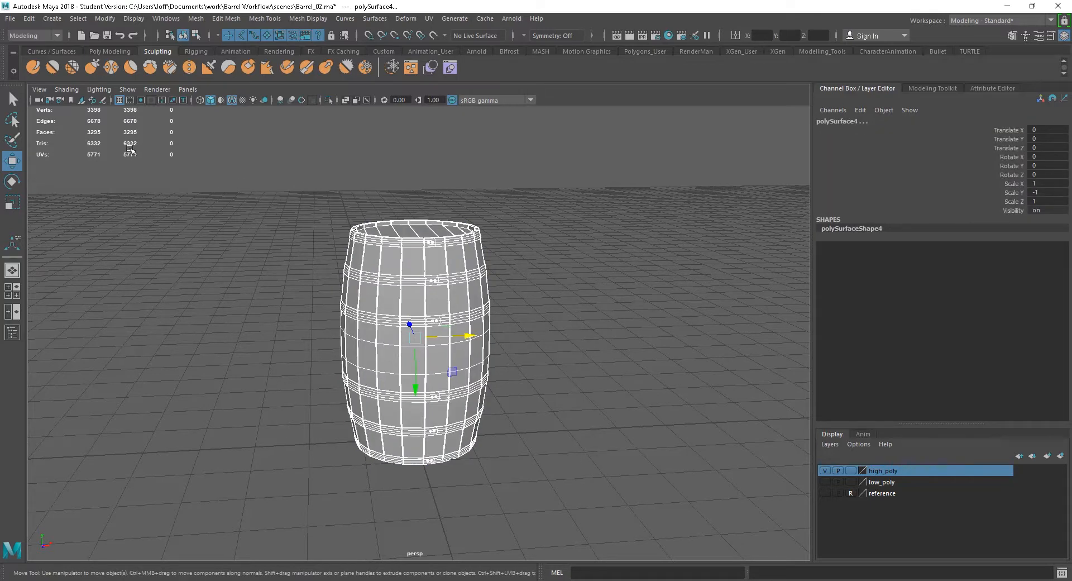
click(546, 279)
Hide the high_poly layer, show the low_poly layer, and select the low-poly barrel.
click(825, 470)
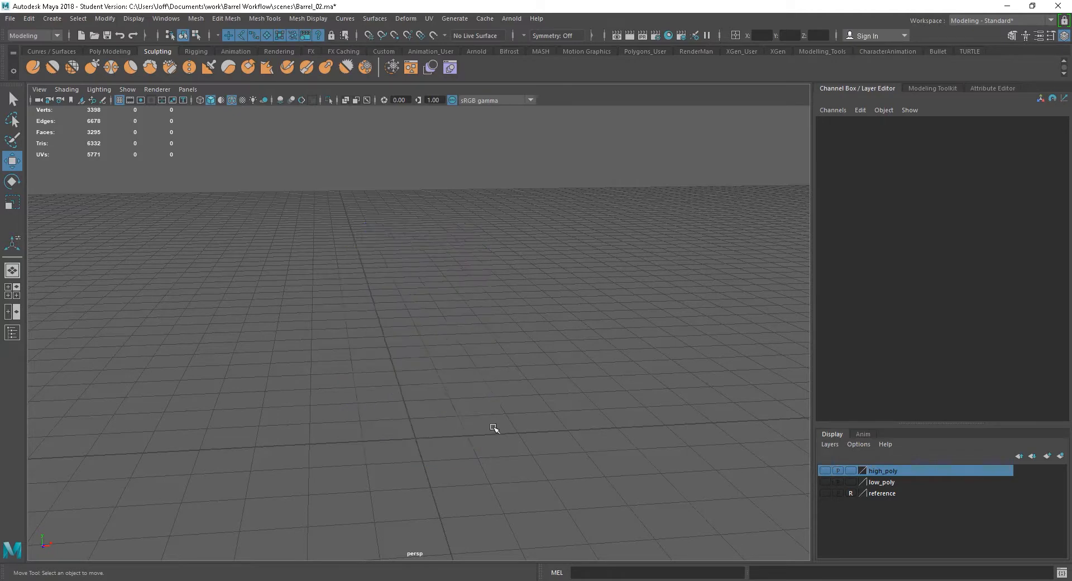
click(825, 481)
alt+drag(533, 419, 532, 437)
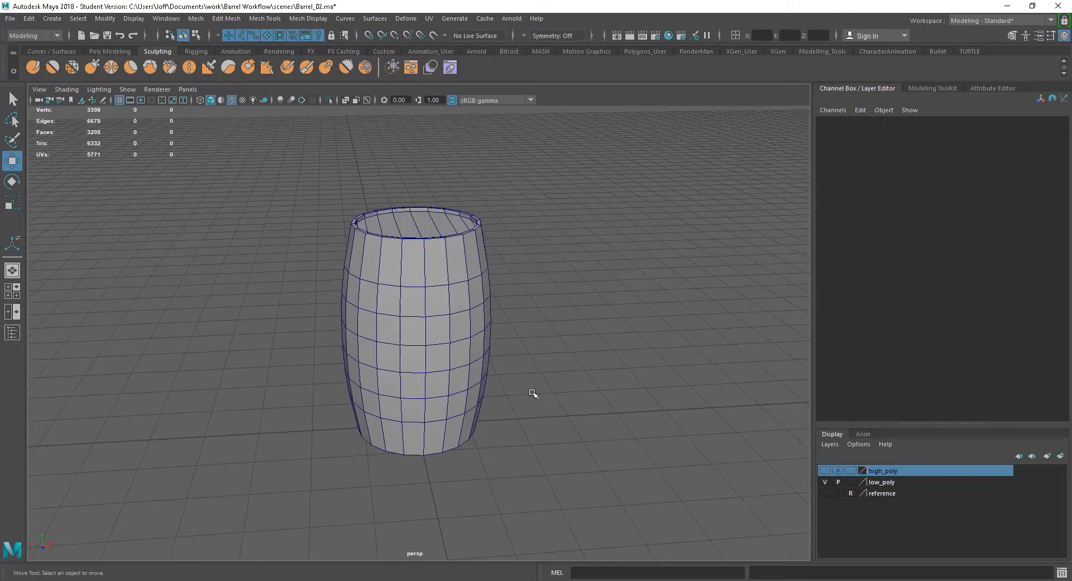
alt+right_drag(531, 377, 595, 404)
alt+middle_drag(592, 412, 568, 429)
alt+right_drag(531, 411, 549, 414)
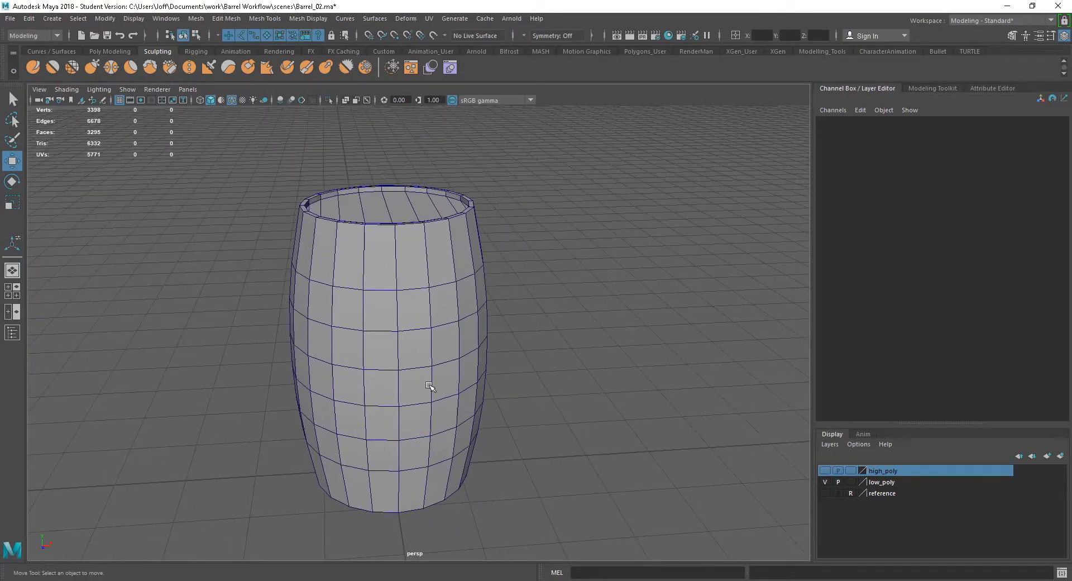
click(430, 387)
alt+drag(523, 411, 440, 396)
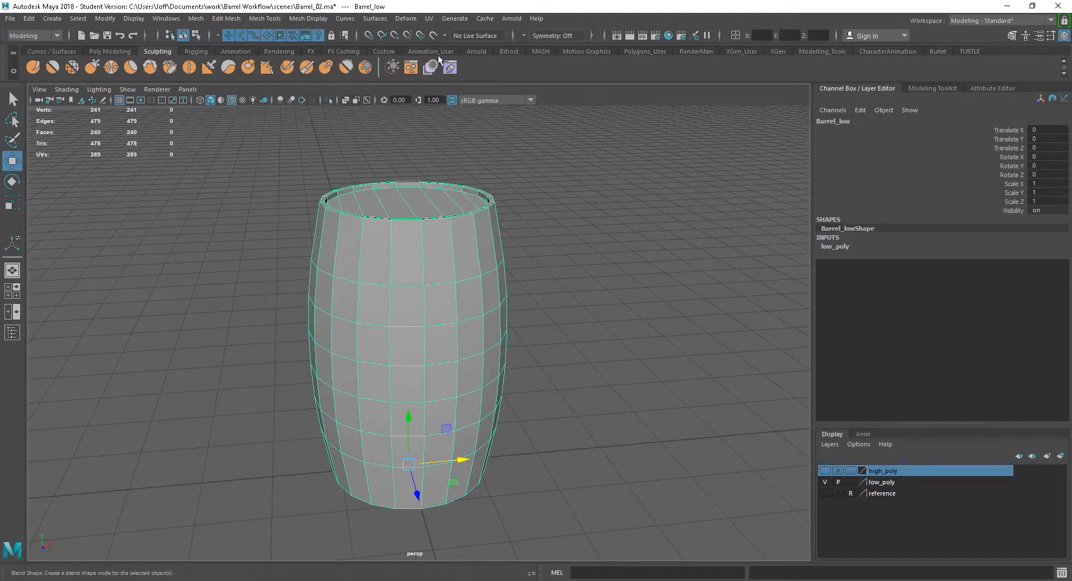
Open the low-poly barrel in the UV Editor together with the UV Toolkit.
click(429, 19)
click(461, 39)
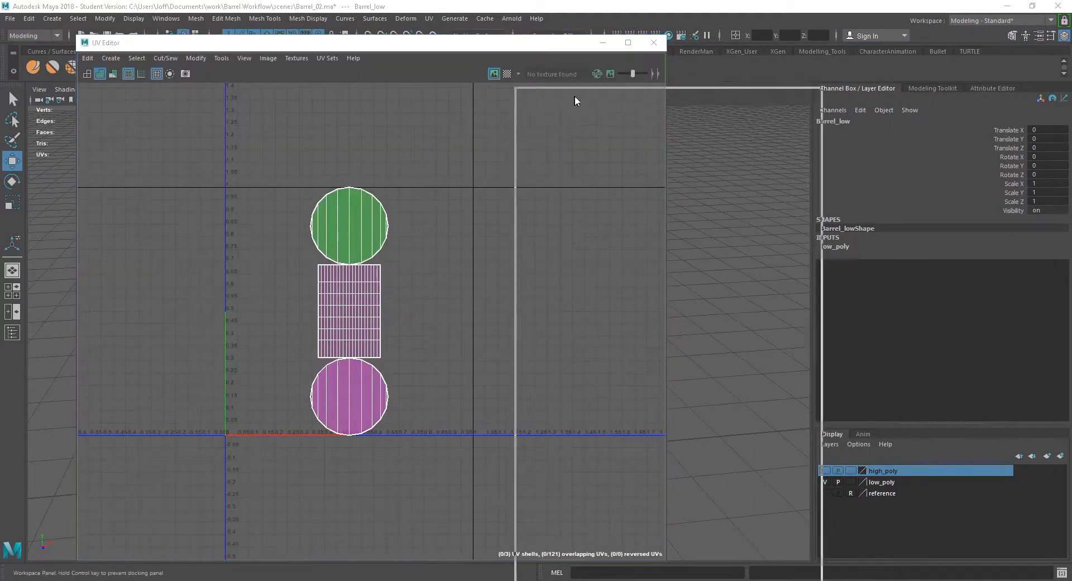
drag(648, 98, 670, 106)
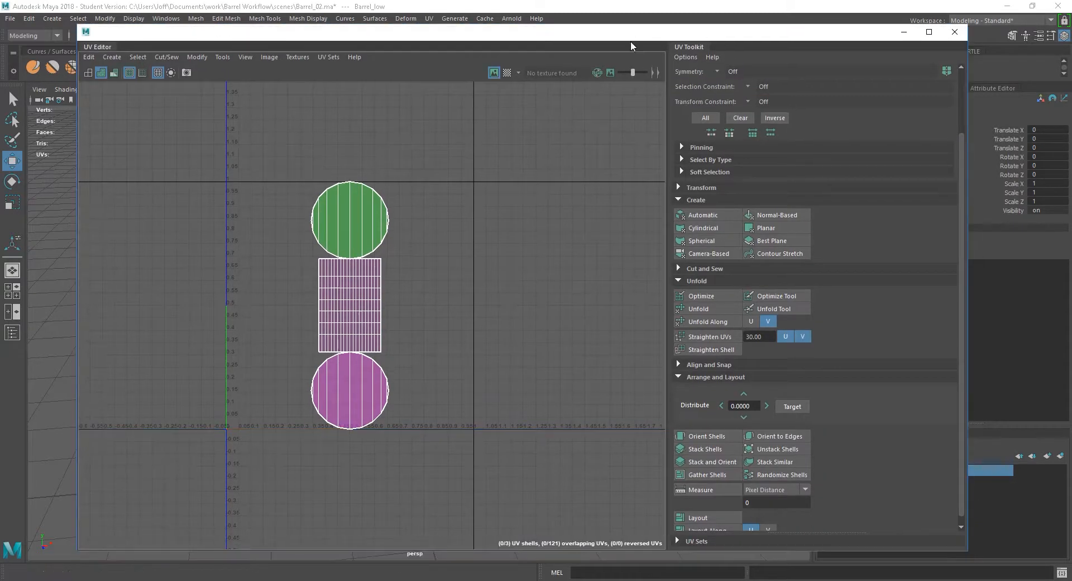
click(224, 58)
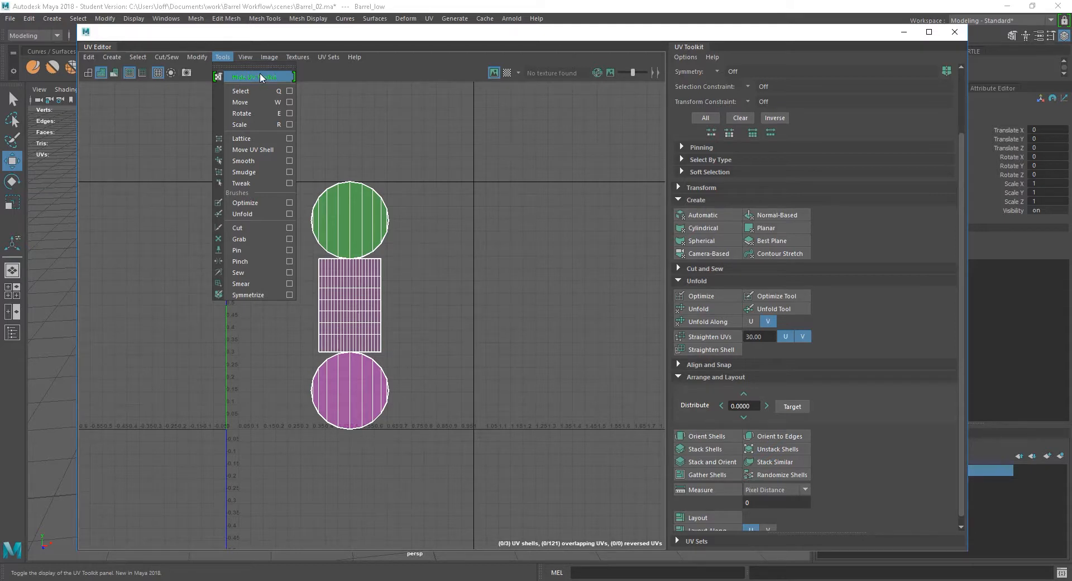
click(363, 34)
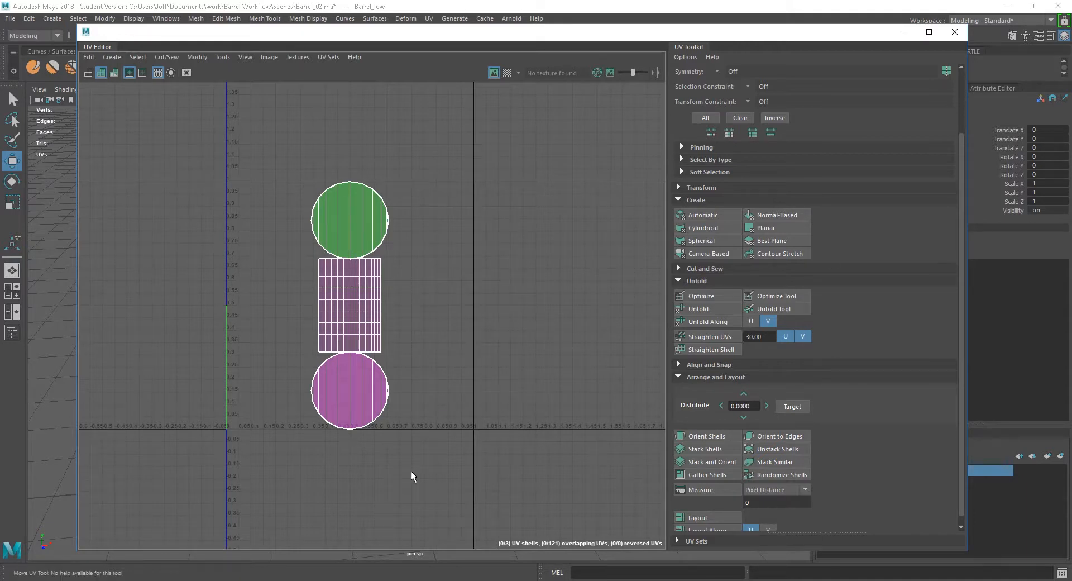
Try planar UV projections of the whole low-poly barrel along the X axis and along the Y axis.
click(696, 200)
click(696, 246)
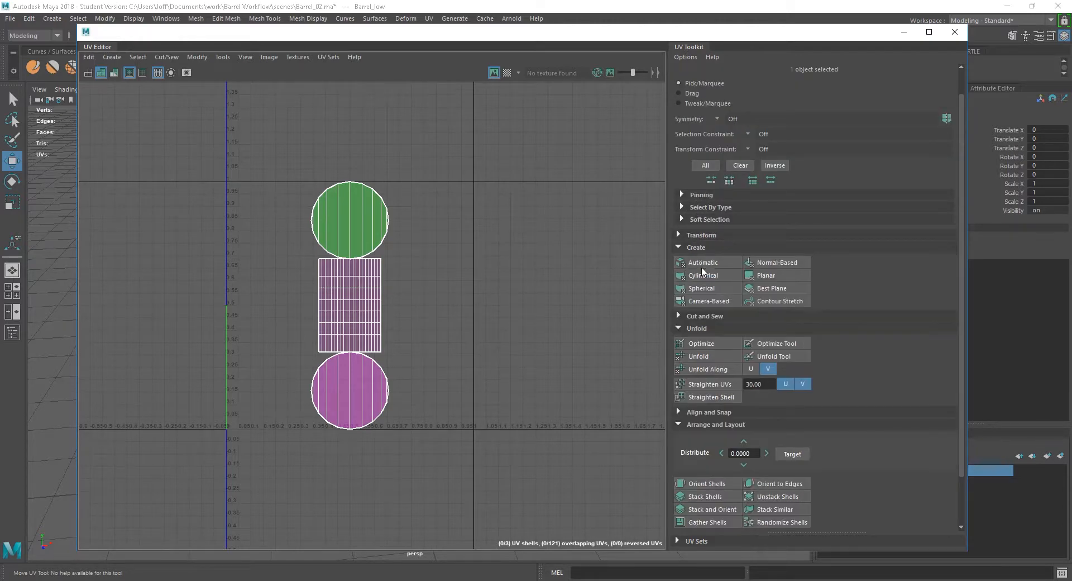
click(765, 275)
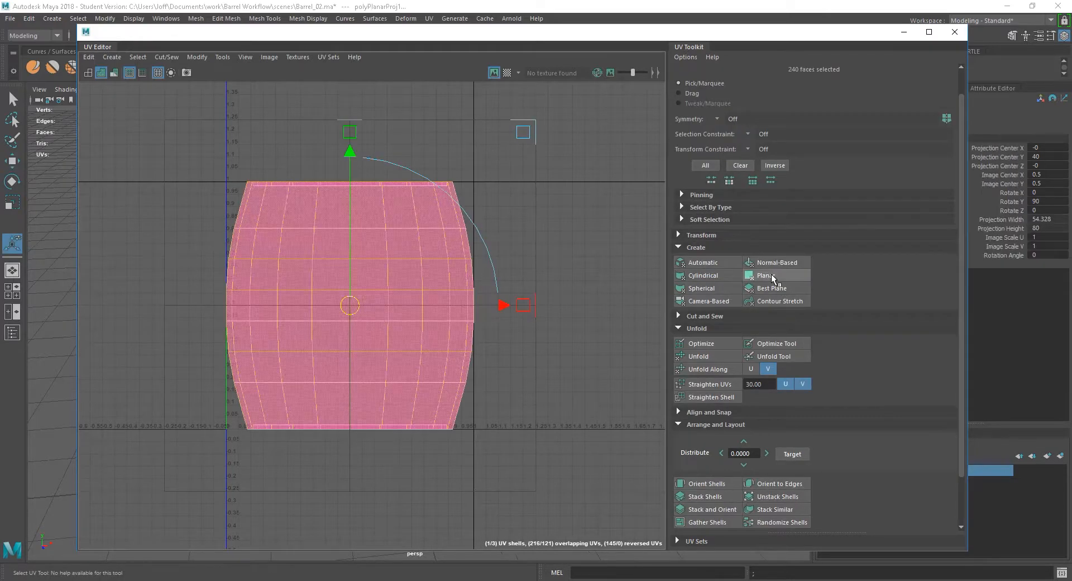
click(772, 277)
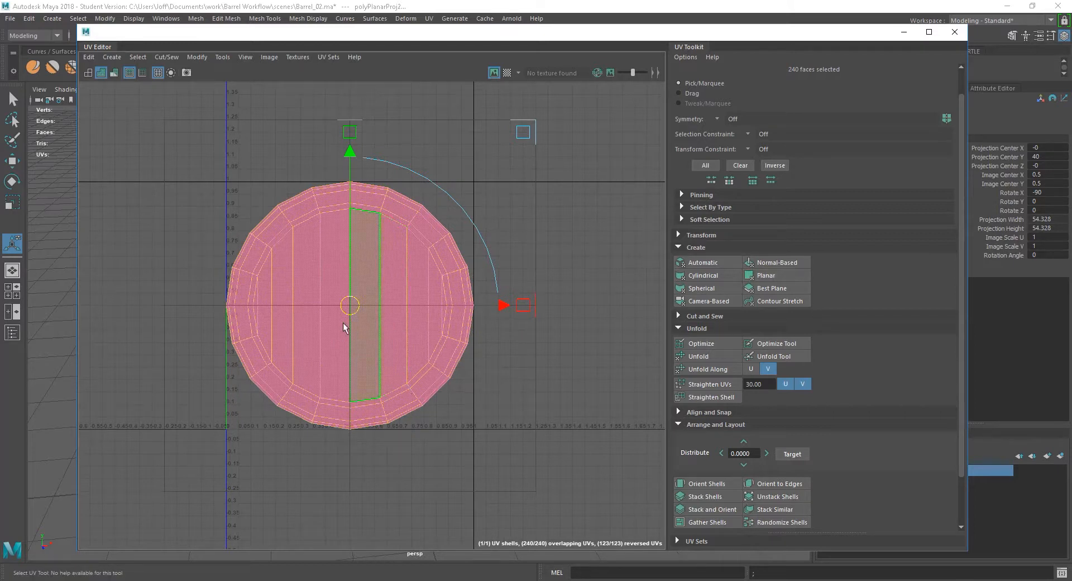
Examine the planar projection manipulator on the barrel in the 3D view and the available UV projection commands.
drag(395, 42, 395, 439)
alt+drag(555, 262, 549, 316)
alt+middle_drag(526, 309, 537, 272)
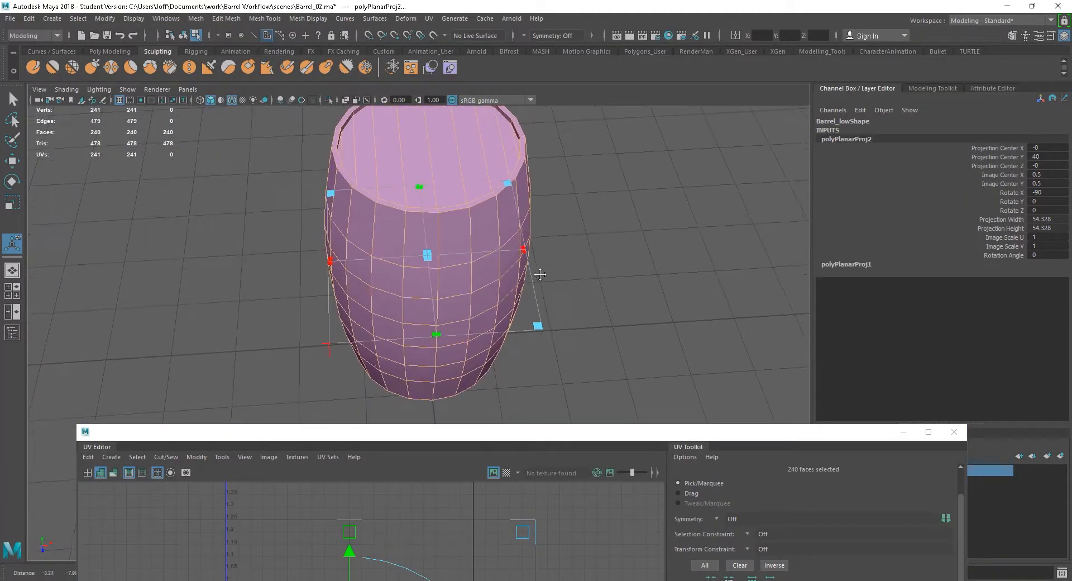
drag(528, 433, 487, 419)
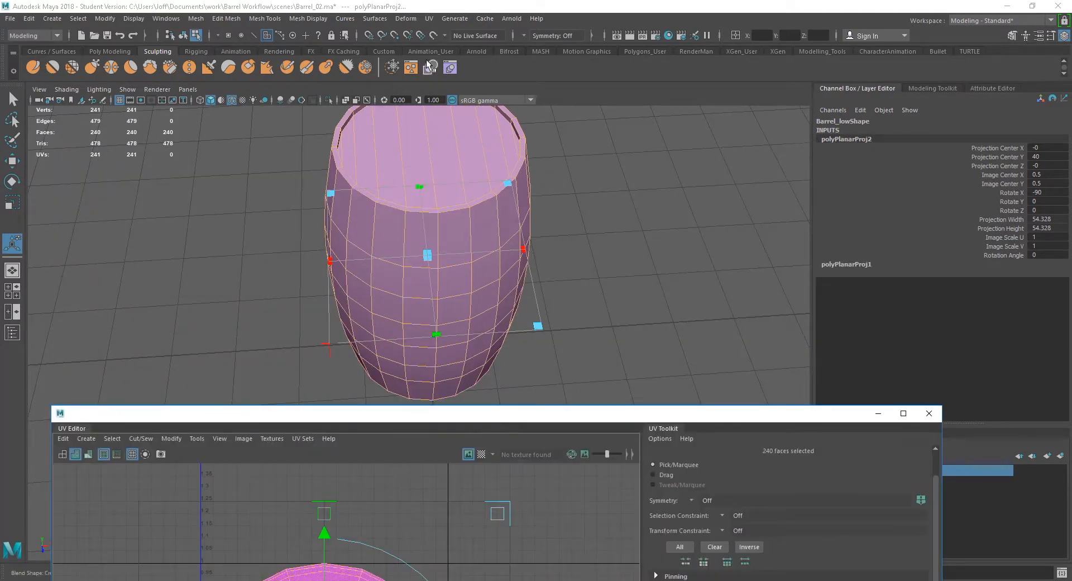
click(428, 18)
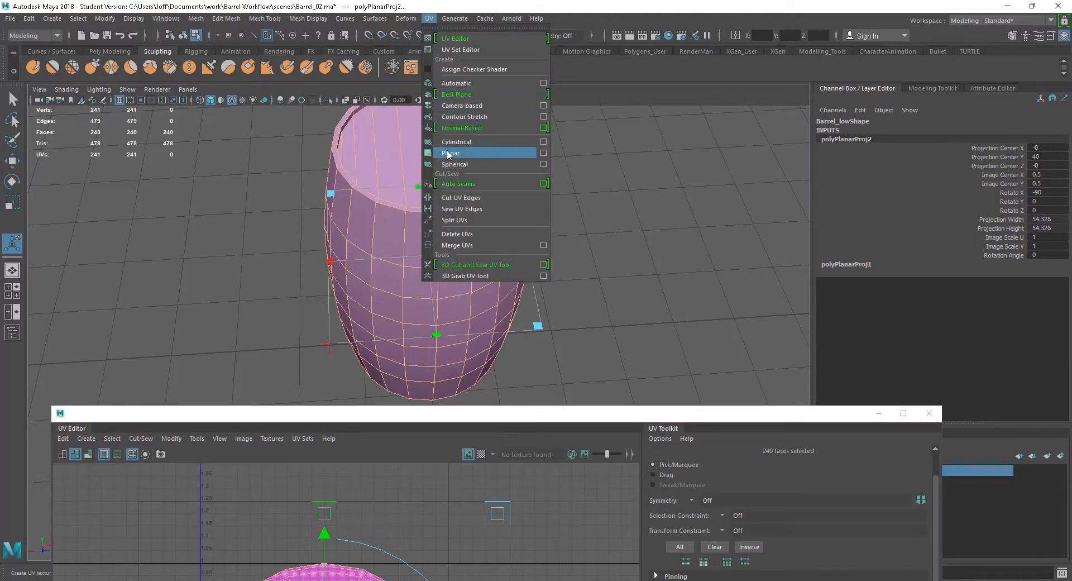
click(526, 5)
drag(510, 418, 540, 167)
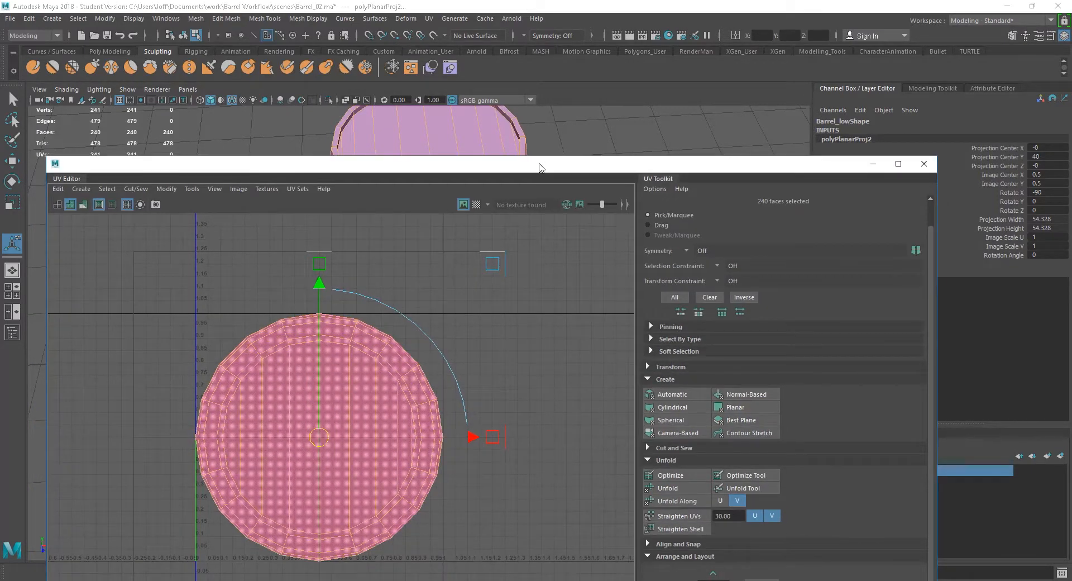
drag(578, 171, 565, 347)
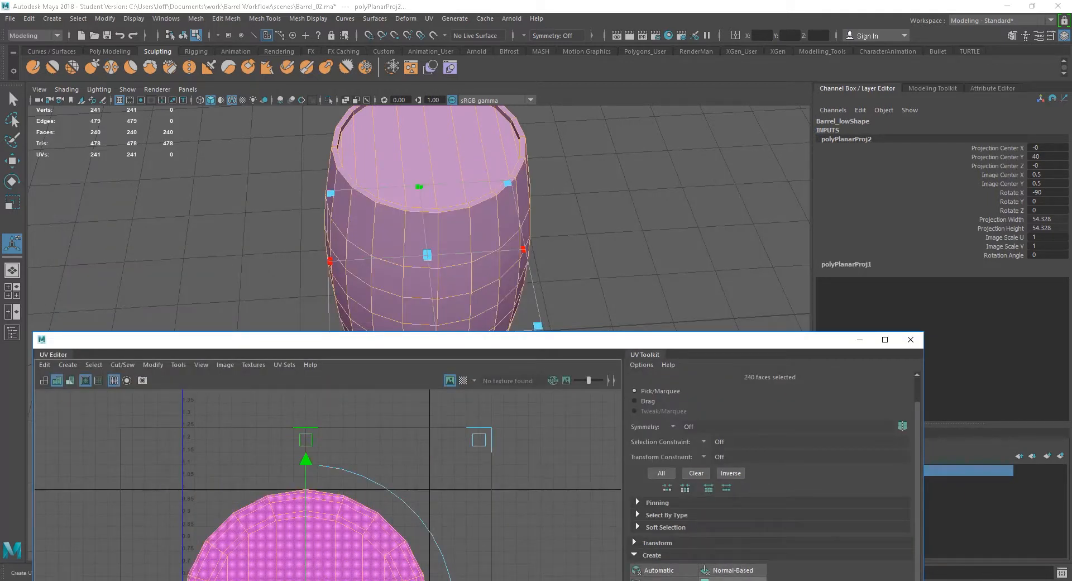
drag(690, 339, 698, 298)
Project the low-poly barrel's UVs with planar mapping along X and Z for comparison, ending with the Y-axis projection.
alt+middle_drag(457, 240, 427, 190)
scroll(445, 213, down, 3)
scroll(427, 190, down, 1)
click(733, 544)
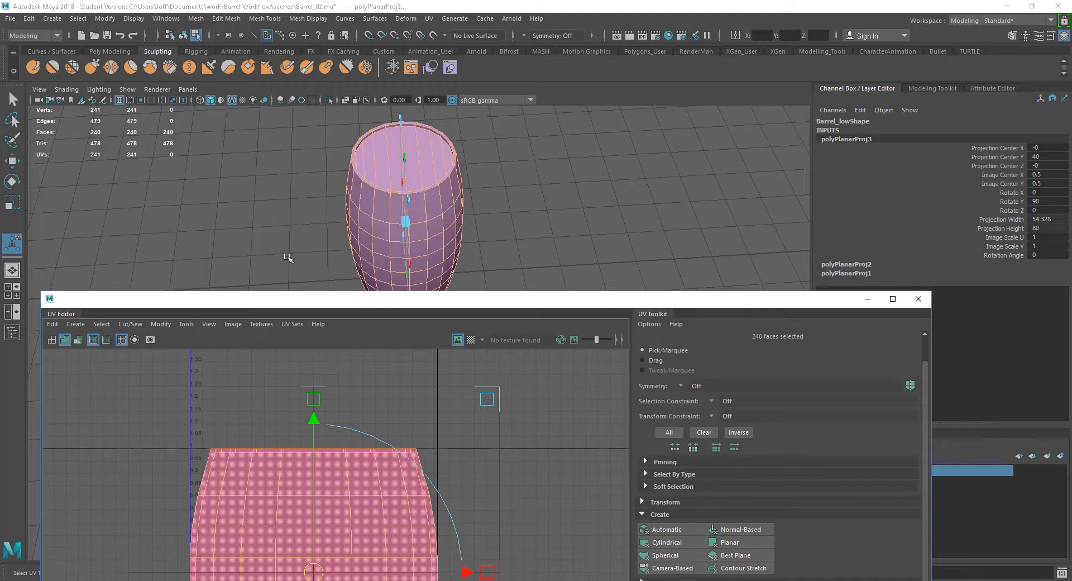
drag(369, 302, 390, 247)
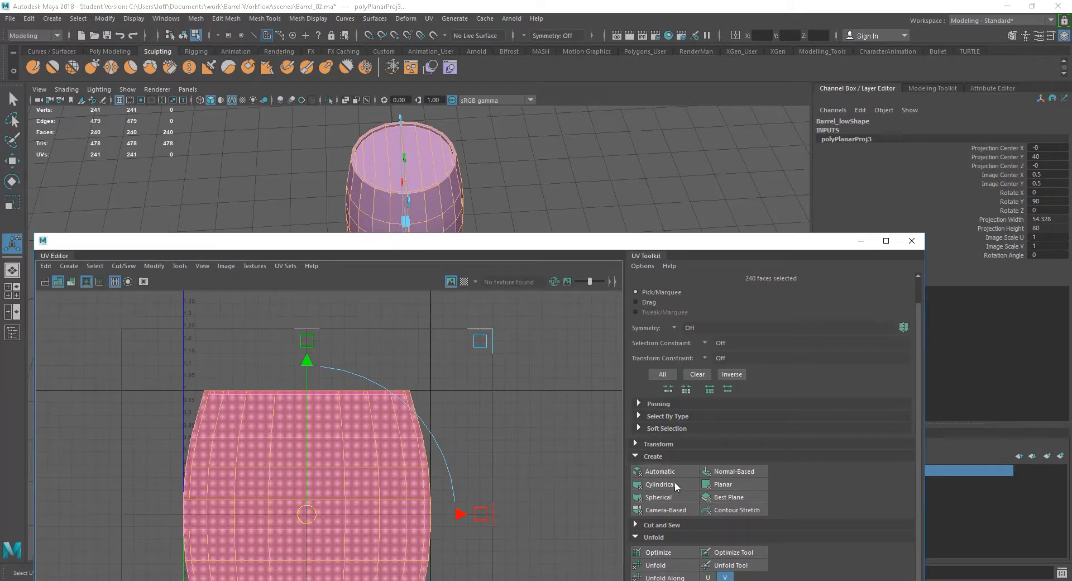
click(730, 481)
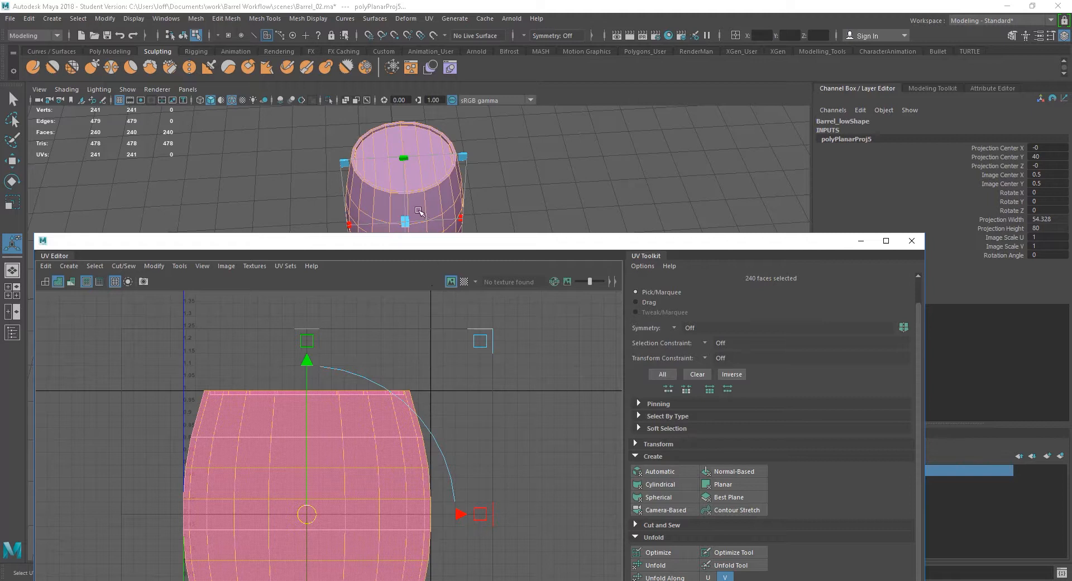
click(732, 481)
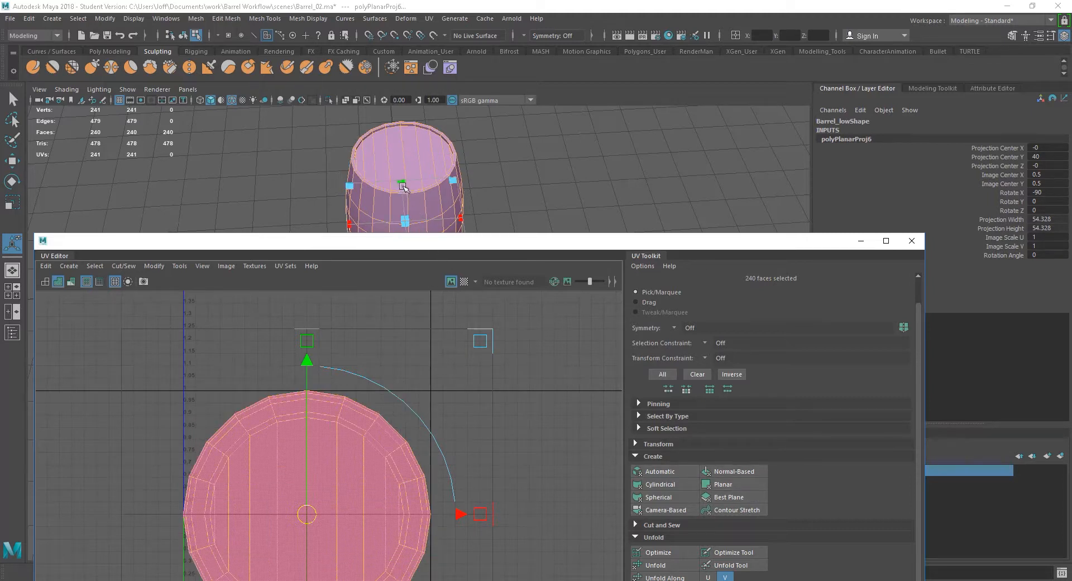
drag(445, 244, 469, 156)
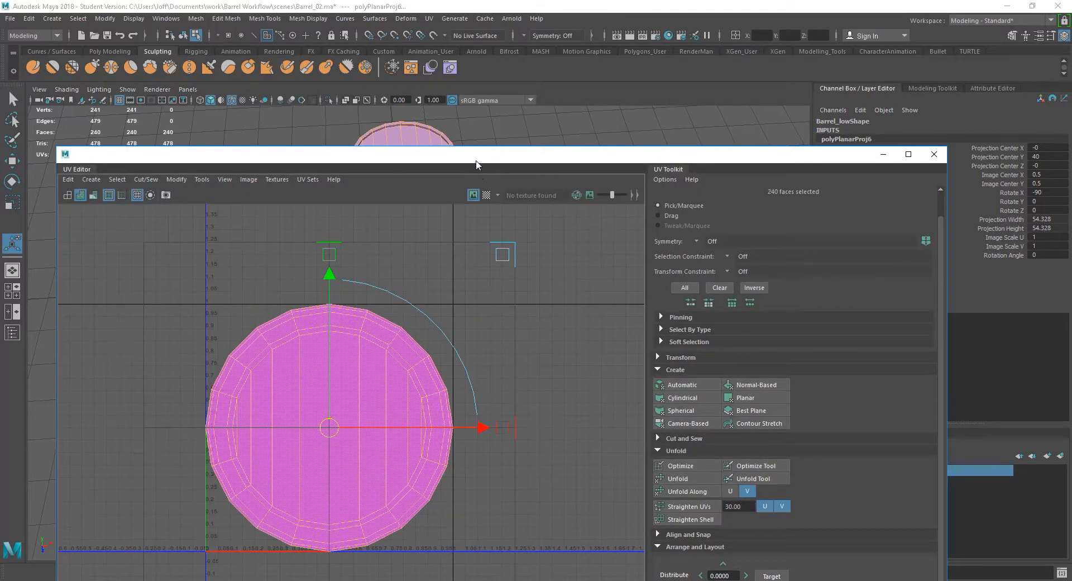
Put the UV Editor out of the way and activate the 3D Cut and Sew UV Tool on the low-poly barrel's edges.
drag(674, 169, 679, 186)
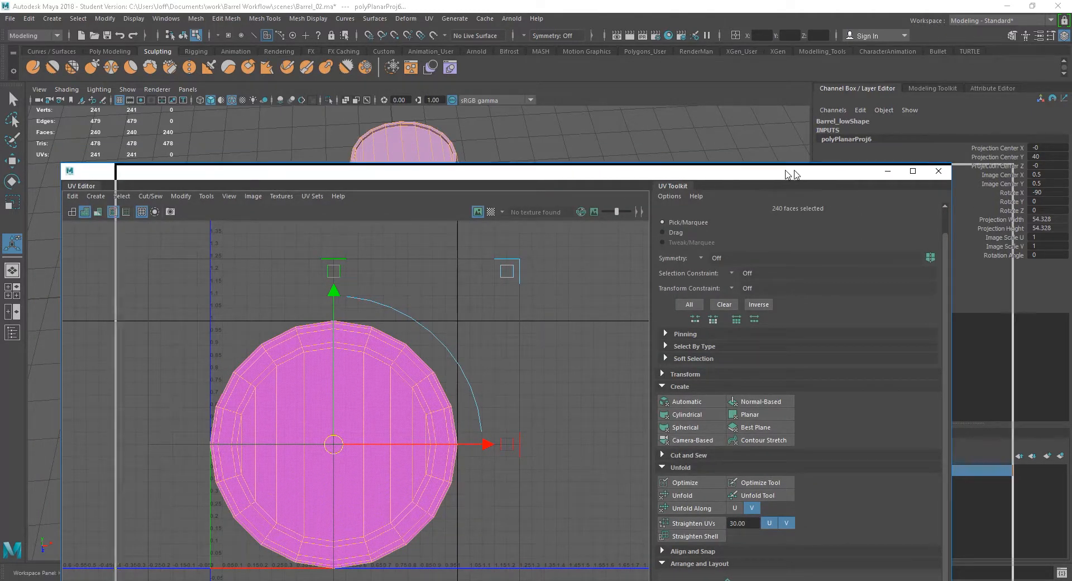
click(888, 171)
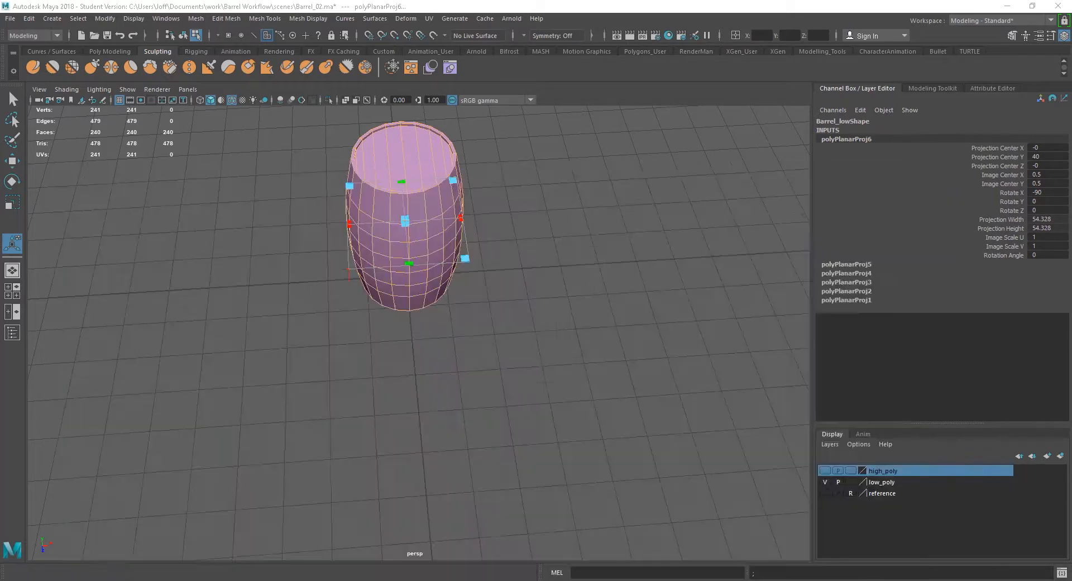
alt+right_drag(505, 347, 569, 363)
alt+middle_drag(569, 363, 550, 499)
alt+right_drag(547, 290, 624, 365)
alt+middle_drag(625, 364, 631, 411)
mouse_move(613, 486)
alt+mouse_down()
mouse_move(609, 376)
mouse_move(614, 474)
alt+mouse_up()
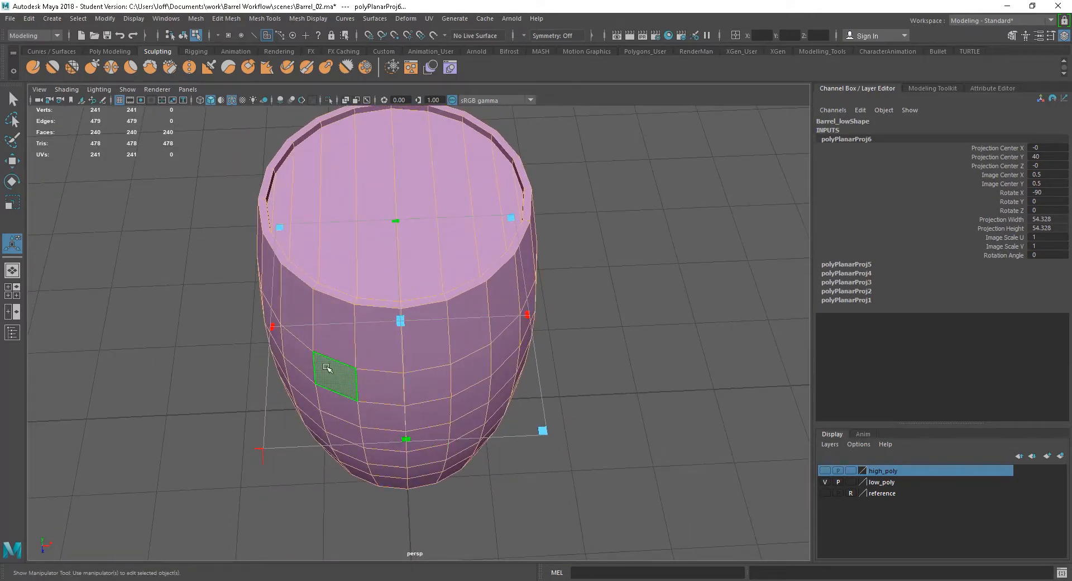
alt+drag(529, 196, 589, 301)
right_drag(513, 187, 507, 148)
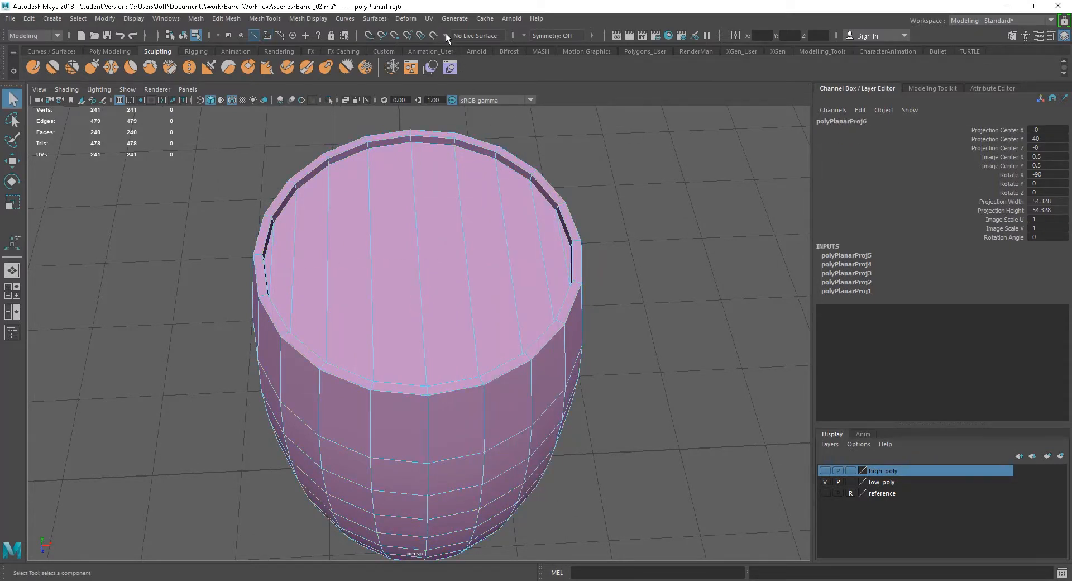
click(428, 18)
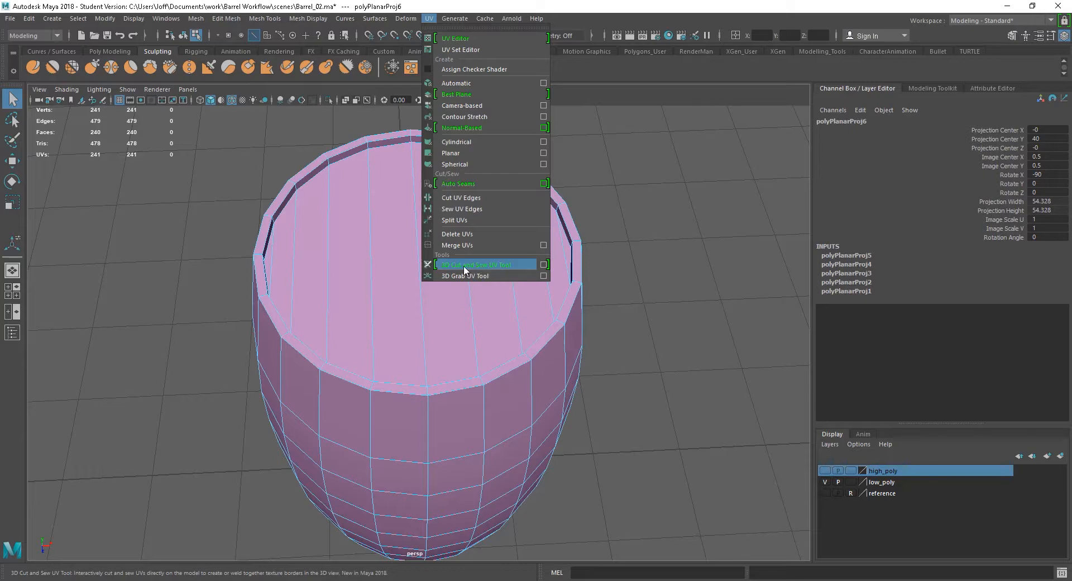
click(497, 269)
Cut the UVs along the full inner edge loop where the barrel's top lid meets the rim.
alt+drag(612, 328, 508, 322)
alt+middle_drag(390, 263, 454, 381)
alt+middle_drag(526, 373, 441, 301)
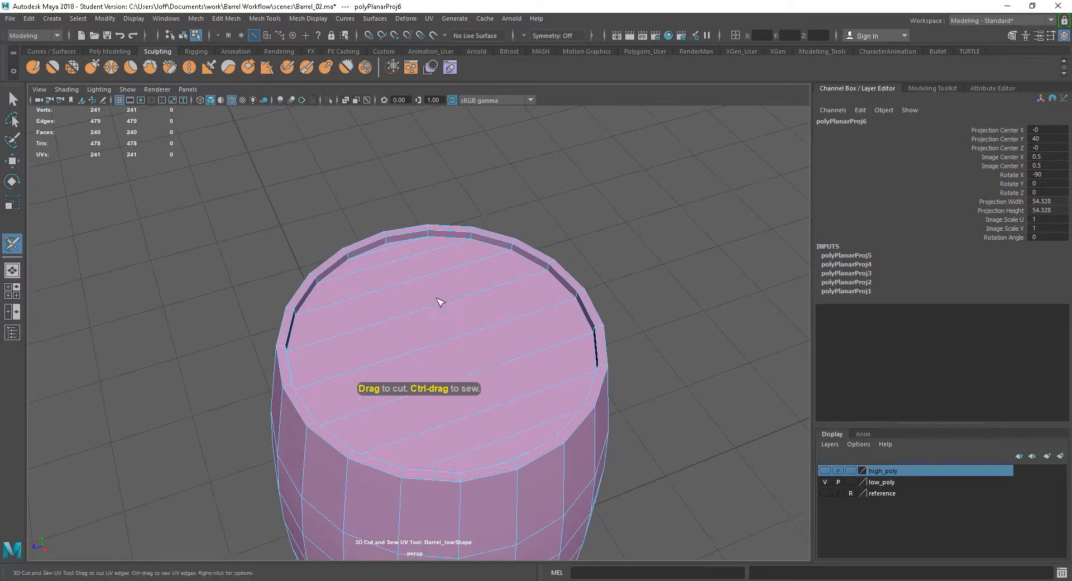
alt+right_drag(440, 301, 569, 376)
alt+middle_drag(540, 336, 490, 306)
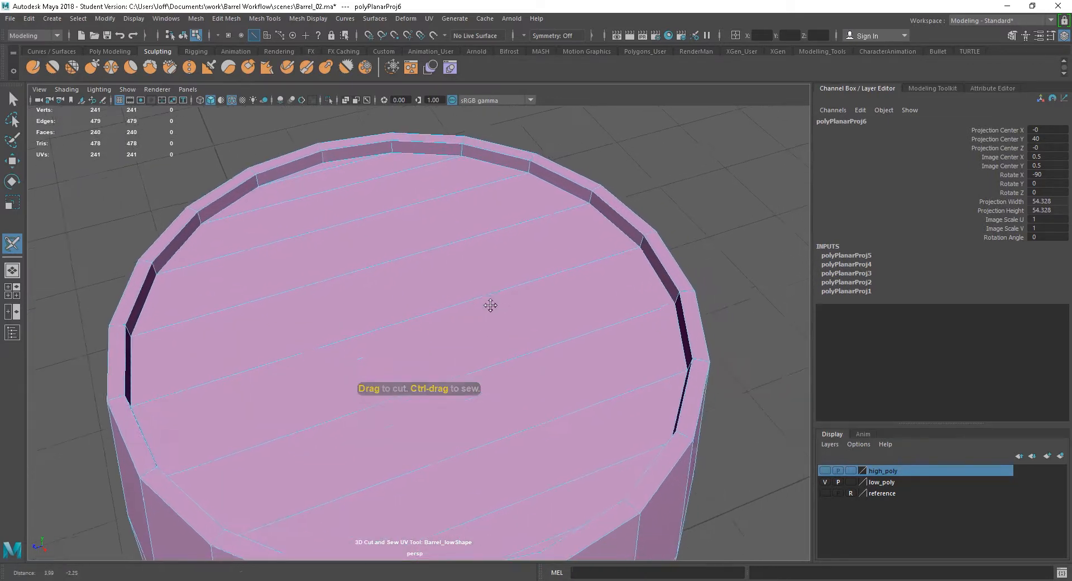
double_click(347, 161)
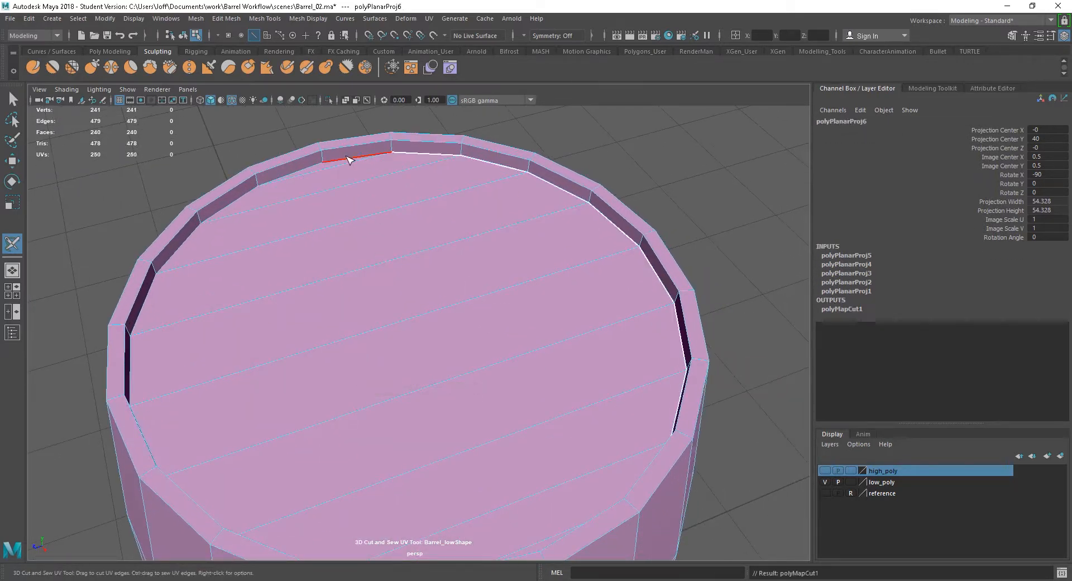
click(294, 175)
Cut the UVs along the full inner edge loop around the barrel's bottom lid.
alt+drag(407, 263, 632, 233)
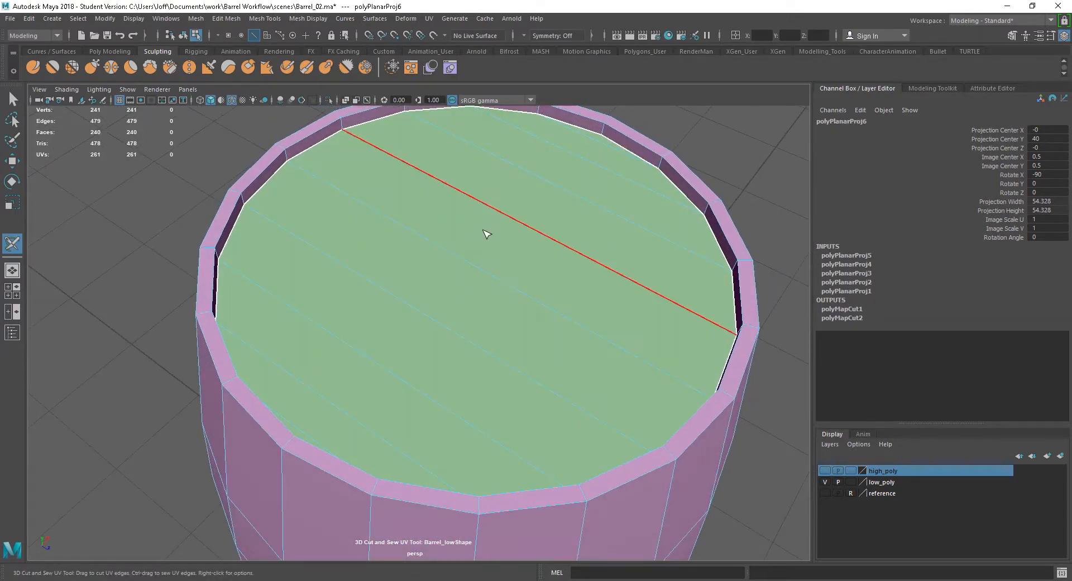
alt+right_drag(598, 402, 531, 430)
alt+middle_drag(532, 430, 526, 380)
alt+drag(494, 391, 498, 338)
alt+right_drag(498, 338, 442, 266)
alt+drag(442, 265, 480, 391)
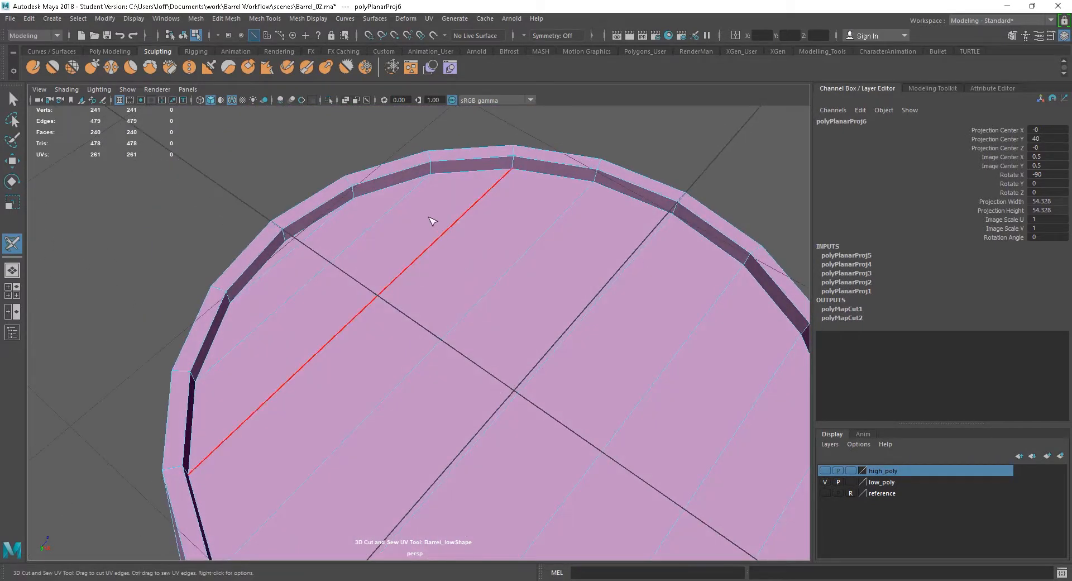
double_click(390, 184)
alt+drag(436, 338, 430, 335)
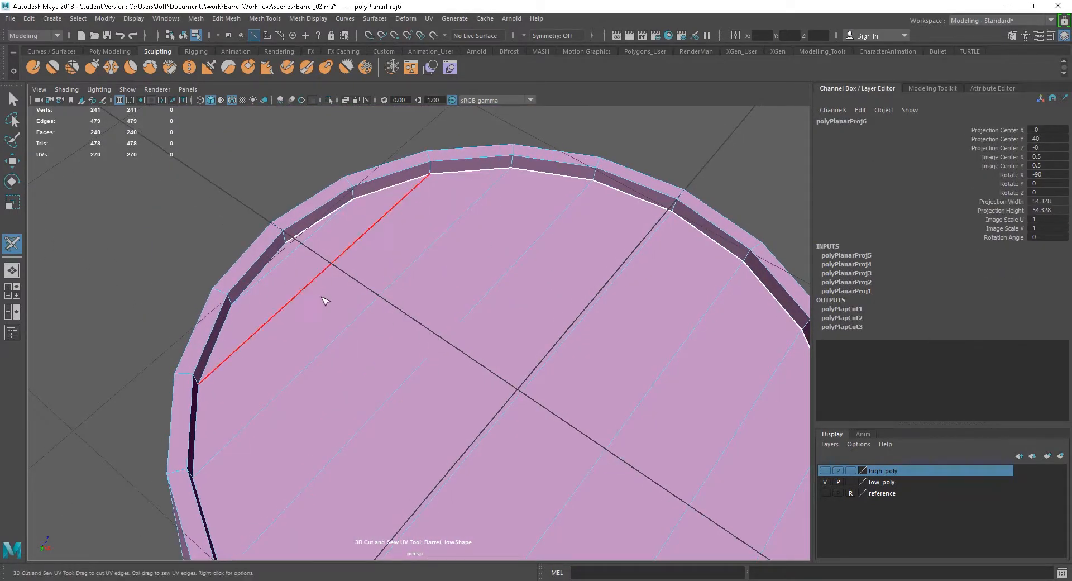
double_click(252, 279)
key(ctrl+z)
double_click(256, 282)
Cut a vertical UV seam down the barrel's side along one edge column from the top rim to the bottom.
alt+drag(383, 348, 282, 266)
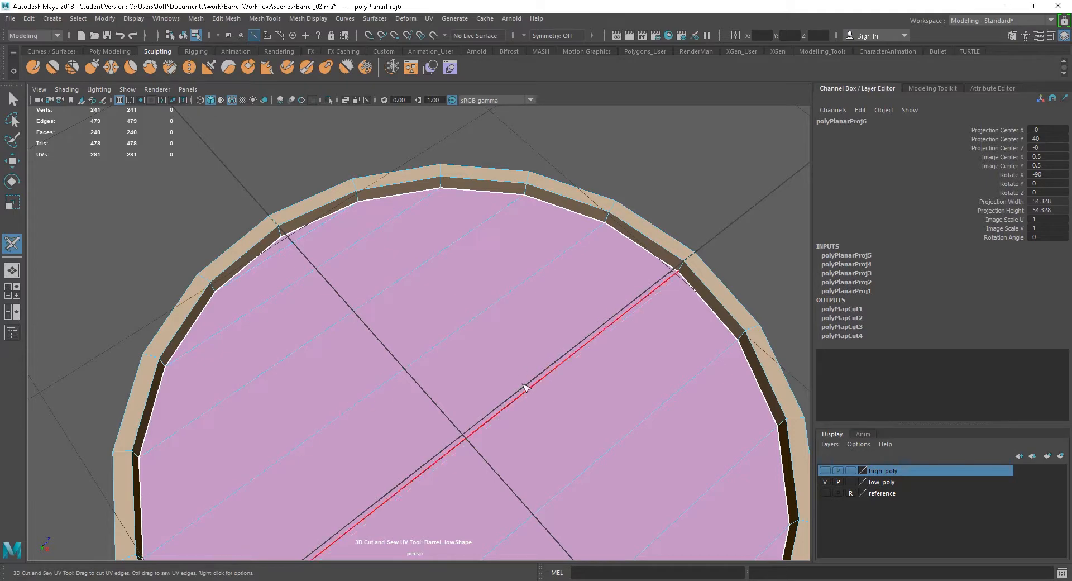
alt+right_drag(532, 408, 447, 332)
alt+drag(490, 327, 490, 352)
mouse_move(484, 425)
alt+mouse_down()
mouse_move(481, 438)
mouse_move(471, 303)
mouse_move(493, 442)
mouse_move(459, 433)
mouse_move(508, 423)
mouse_move(520, 364)
mouse_move(499, 369)
mouse_move(501, 433)
alt+mouse_up()
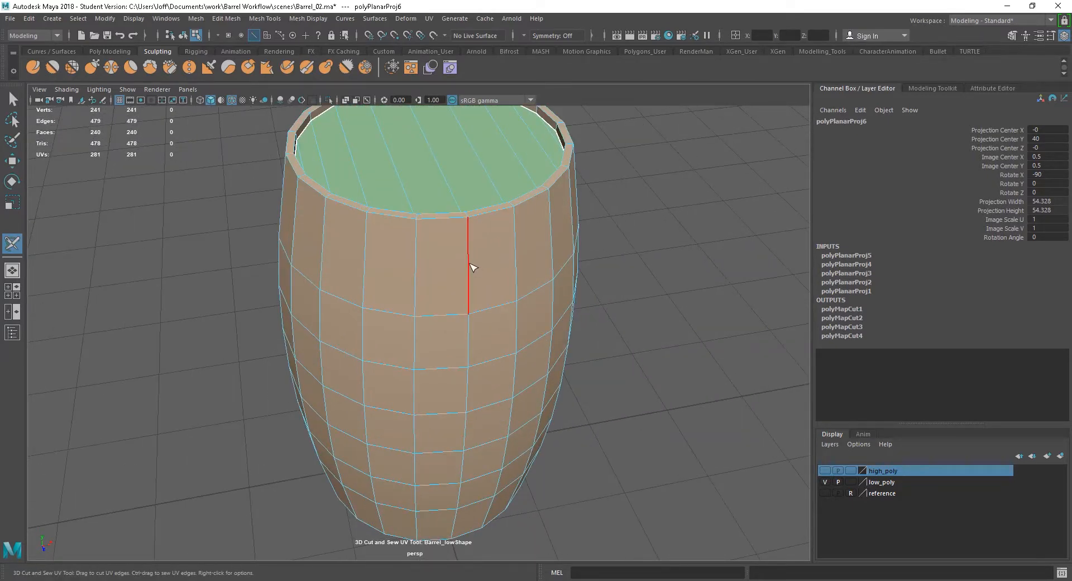
drag(472, 267, 455, 536)
Inspect the lid seams and the vertical side seam from all around the barrel.
alt+drag(569, 359, 698, 368)
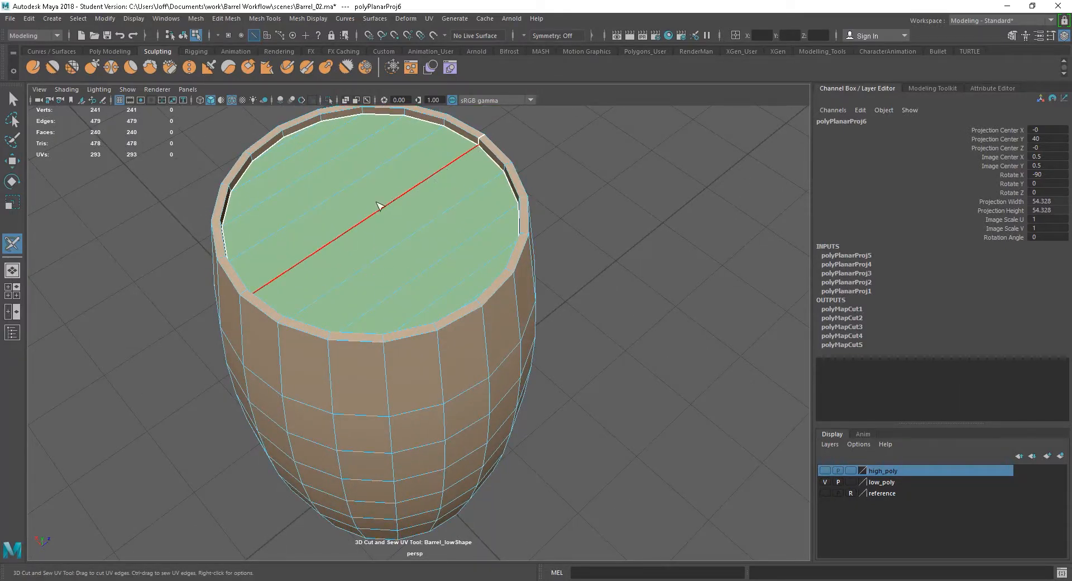
alt+drag(563, 269, 377, 285)
alt+right_drag(626, 403, 515, 344)
alt+drag(515, 347, 462, 329)
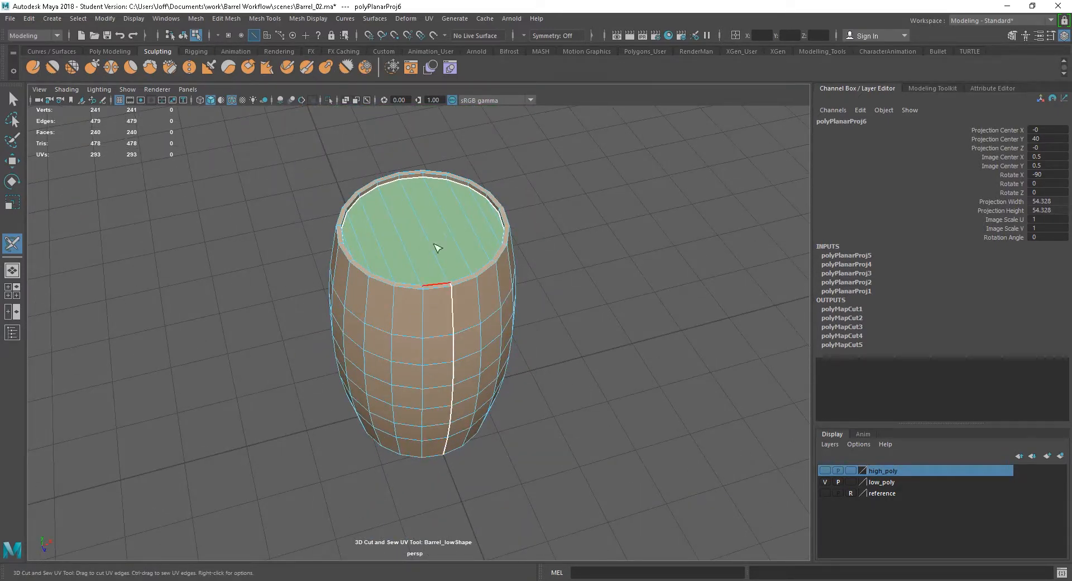
alt+drag(492, 463, 512, 364)
alt+middle_drag(512, 364, 492, 376)
alt+right_drag(453, 367, 485, 396)
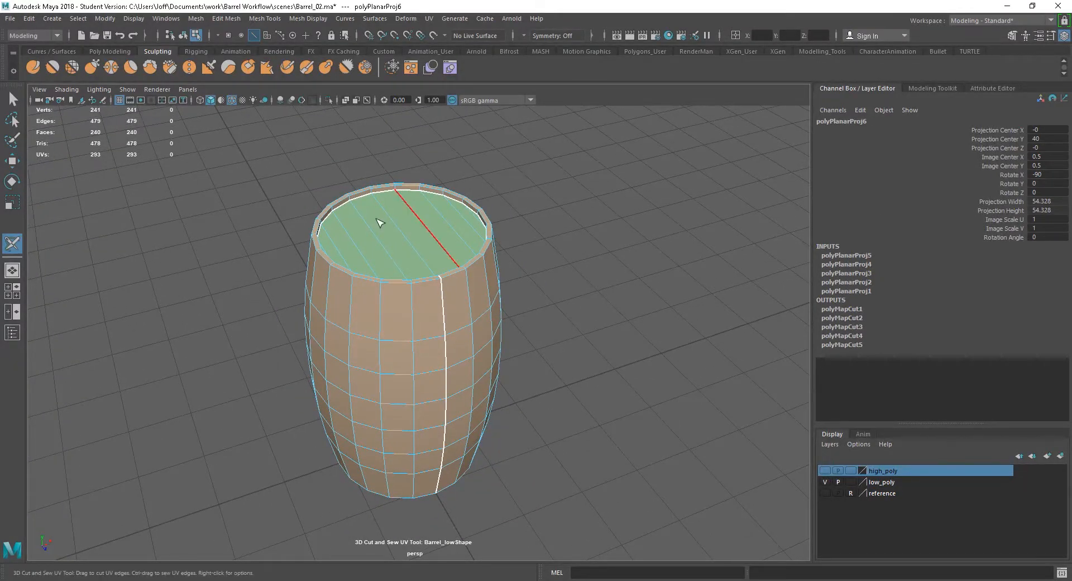
Reopen the UV Editor, select all of the low-poly barrel's UVs and unfold them.
right_click(375, 315)
click(375, 345)
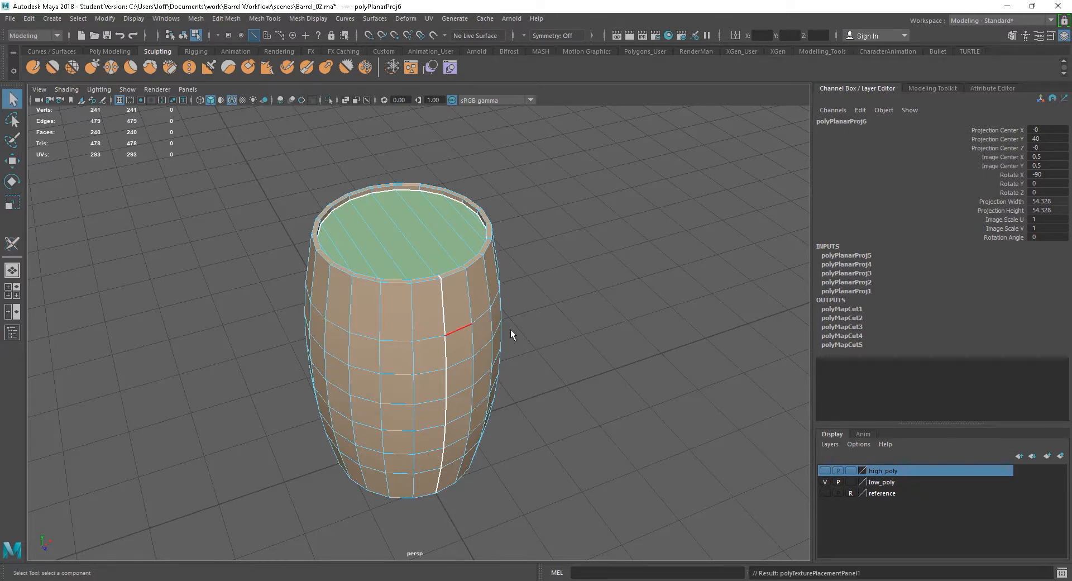
click(274, 55)
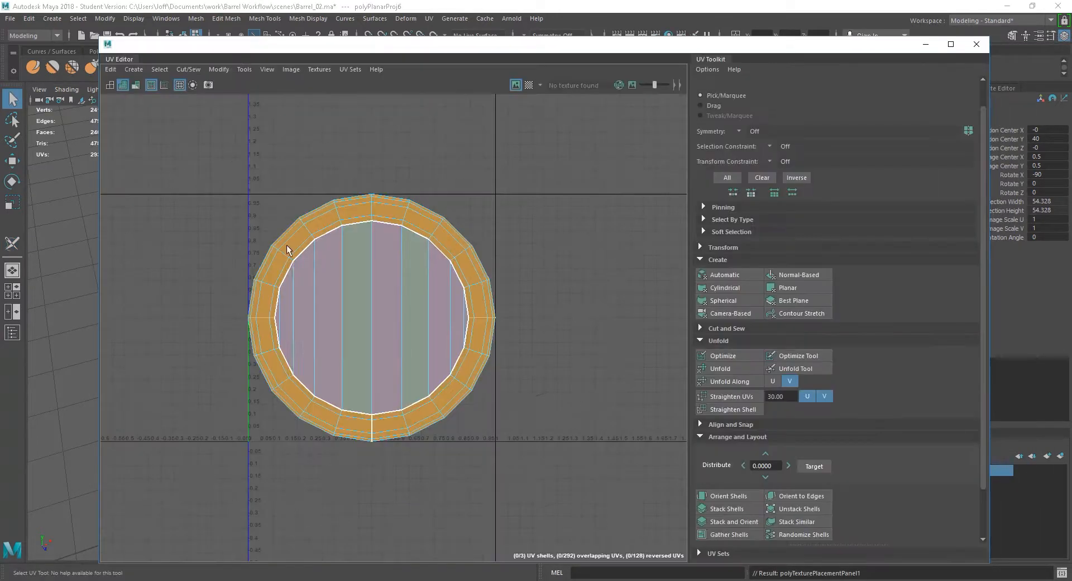
right_drag(472, 353, 518, 353)
drag(556, 472, 204, 214)
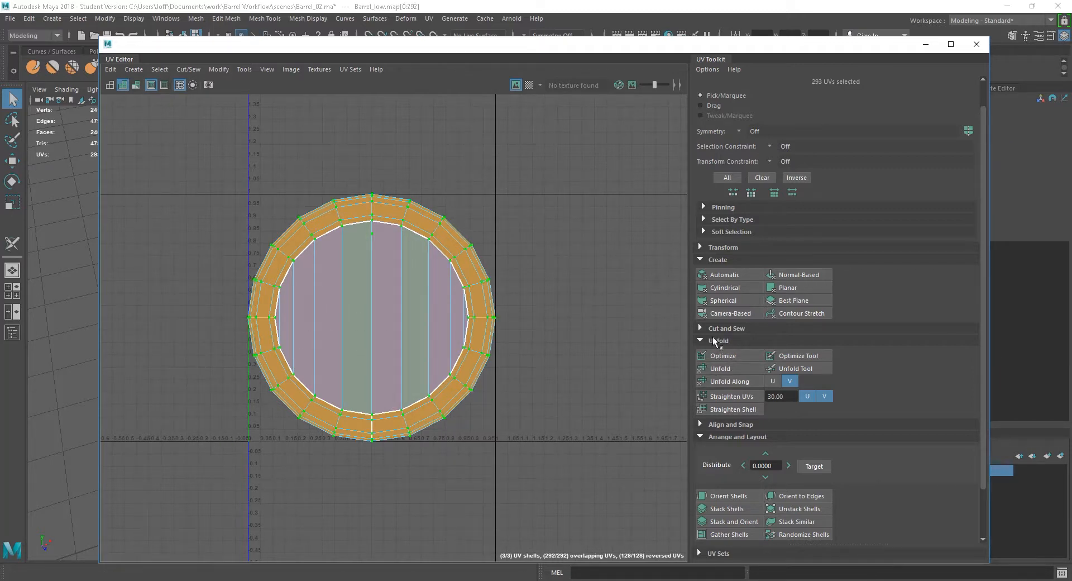
click(720, 368)
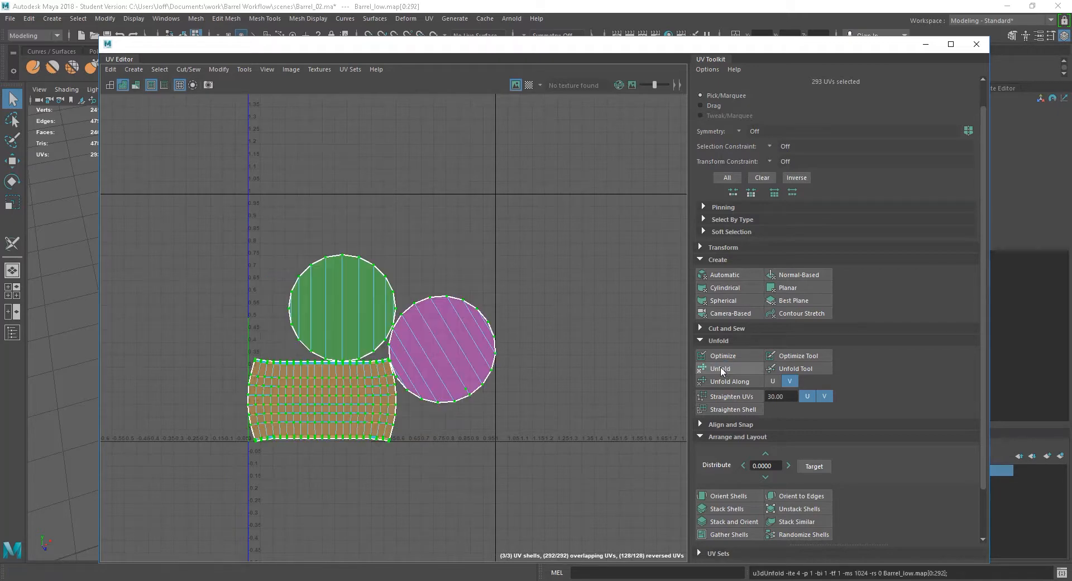
Examine the unfolded shells up close and pick the stray UV just inside the edge of the purple lid shell.
scroll(407, 404, up, 1)
scroll(516, 419, up, 4)
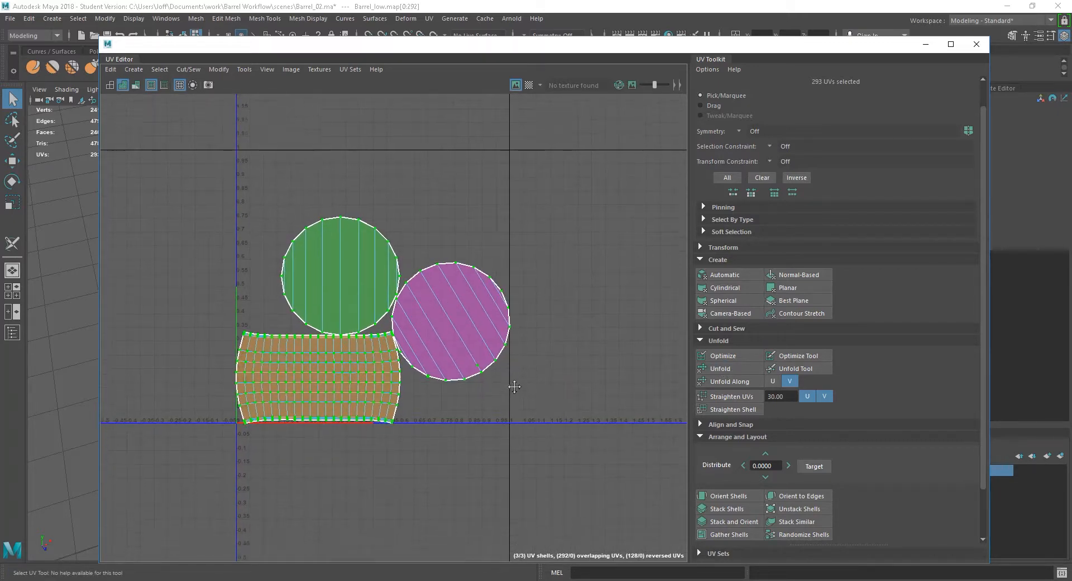
scroll(579, 406, up, 6)
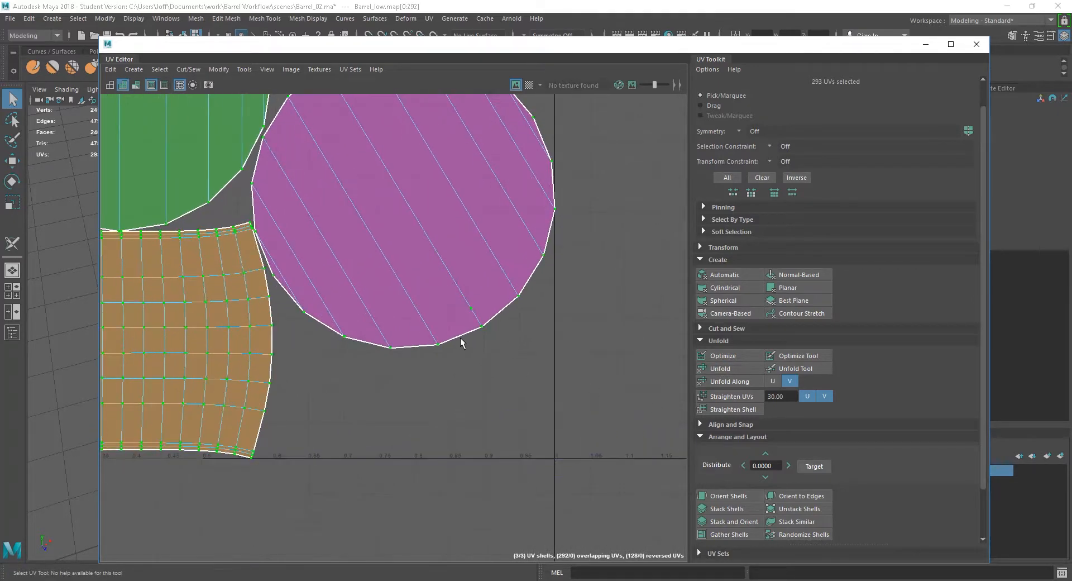
click(480, 292)
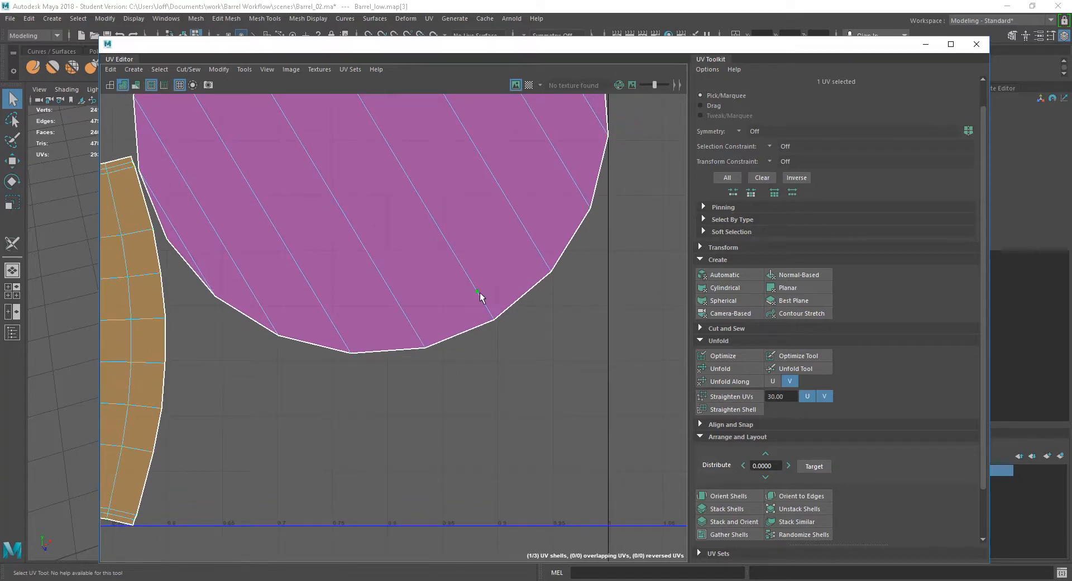
scroll(470, 284, down, 8)
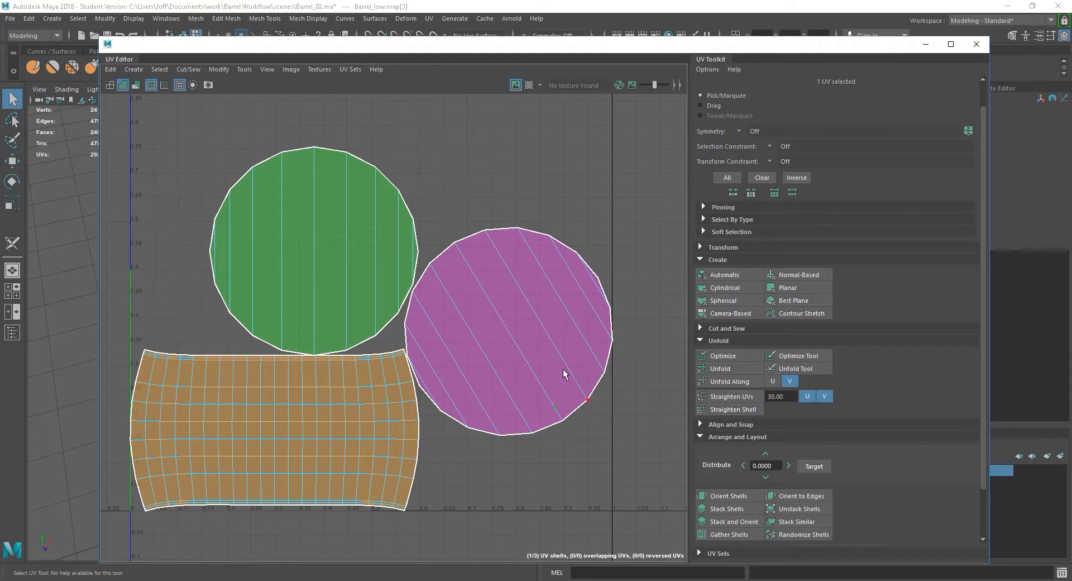
Delete the stray vertex on the plank line near the edge of the barrel's bottom lid.
right_drag(555, 360, 502, 360)
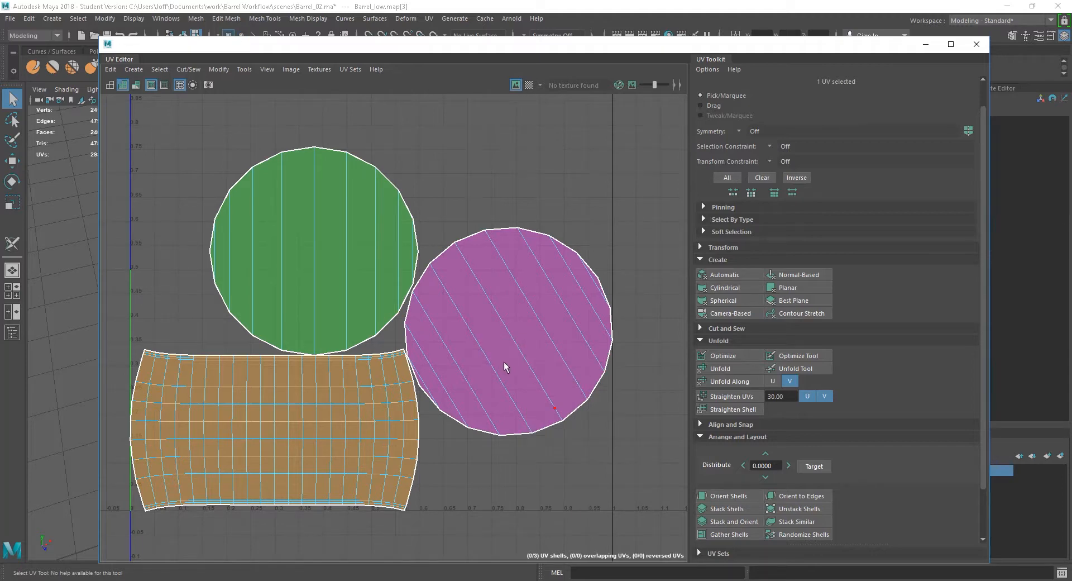
click(555, 407)
drag(609, 50, 1071, 70)
alt+drag(405, 263, 414, 305)
alt+right_drag(414, 304, 562, 377)
right_drag(517, 270, 470, 272)
alt+right_drag(665, 372, 508, 367)
alt+drag(508, 367, 480, 182)
alt+right_drag(480, 181, 519, 303)
alt+drag(519, 304, 574, 310)
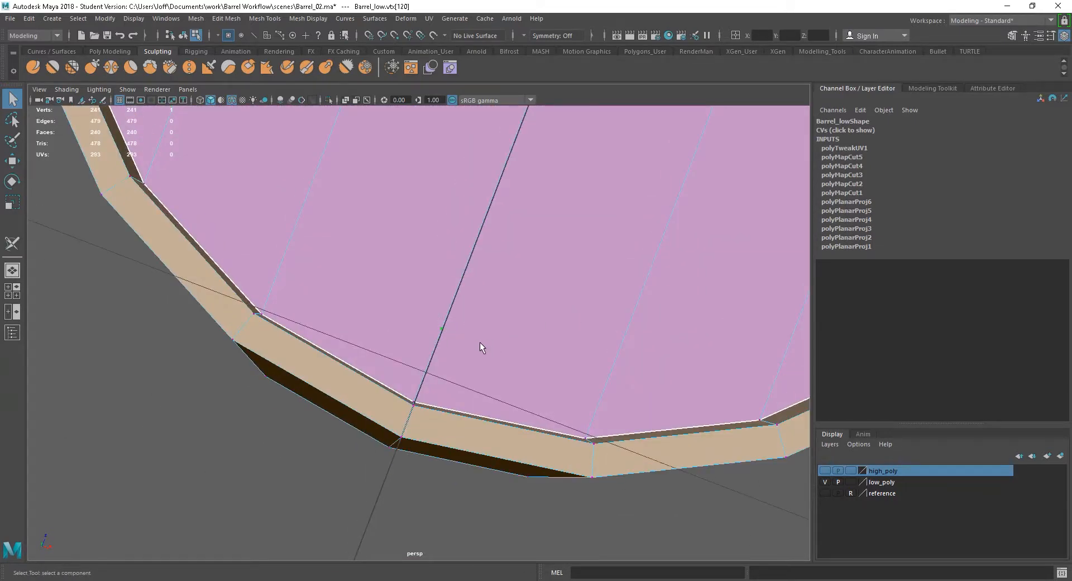
key(Delete)
Check the unfolded UVs for distortion by showing the checker map on the barrel, and turn it off again.
alt+right_drag(611, 378, 478, 341)
alt+drag(478, 340, 422, 361)
alt+right_drag(422, 361, 584, 434)
alt+drag(584, 434, 460, 377)
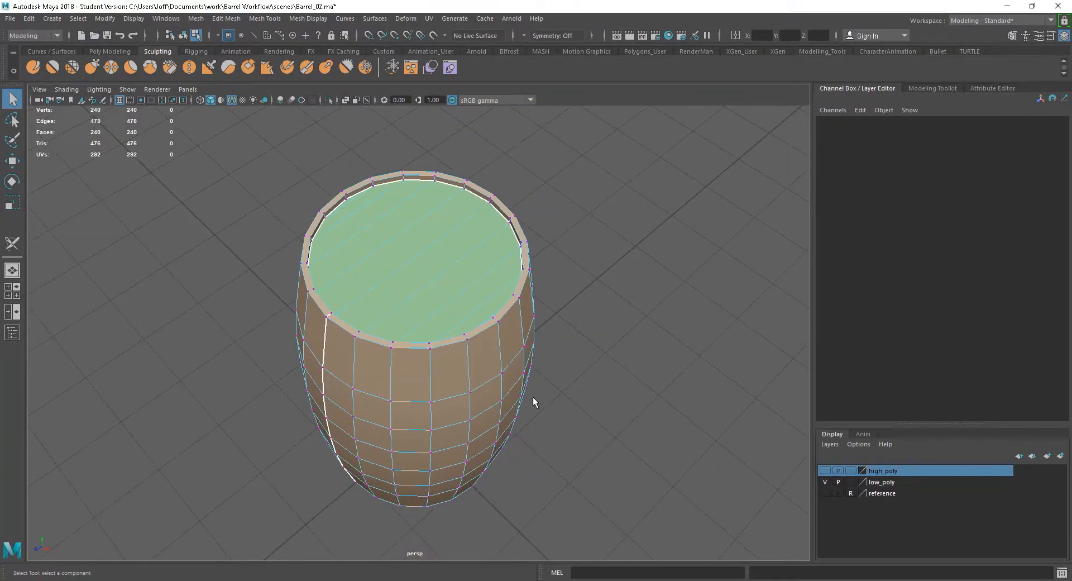
drag(1071, 63, 415, 31)
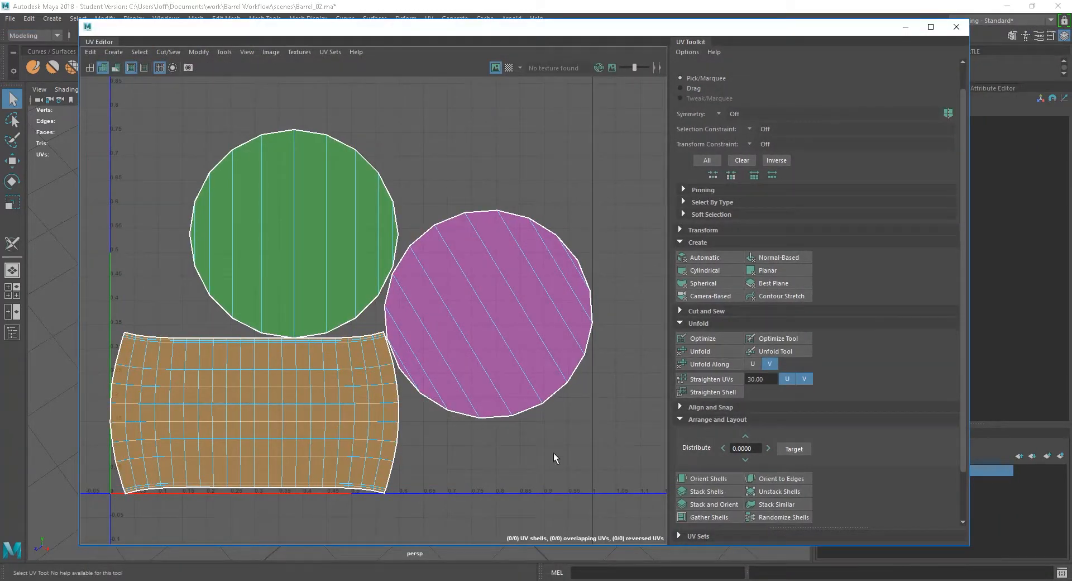
scroll(481, 366, down, 2)
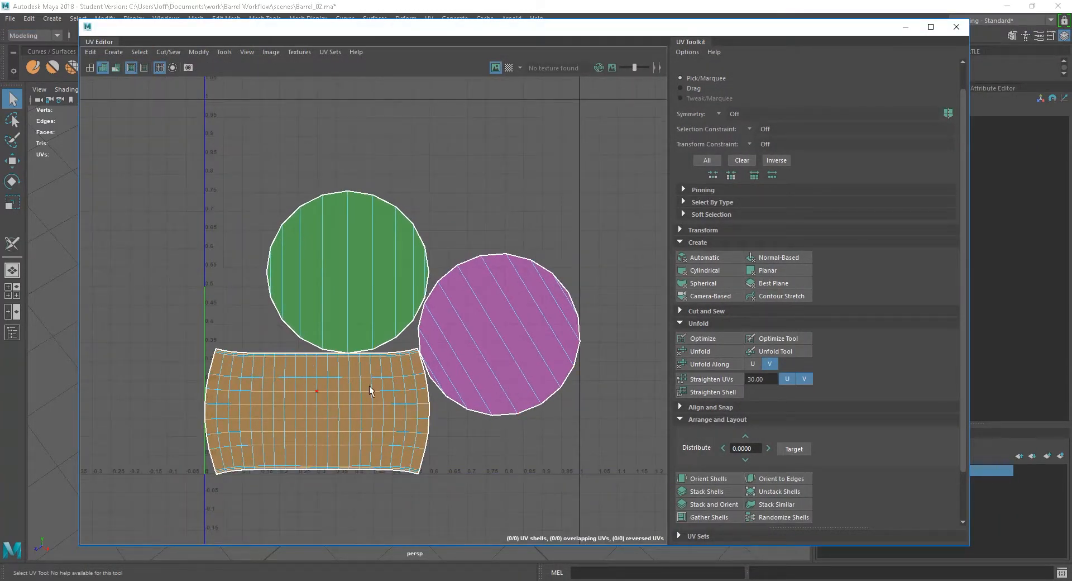
drag(461, 32, 434, 391)
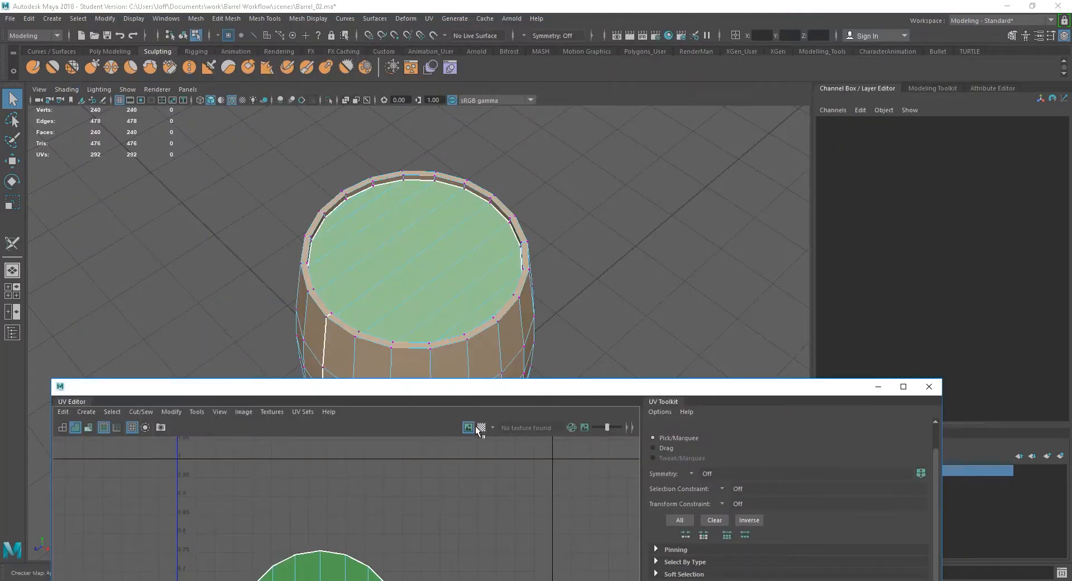
click(482, 428)
alt+drag(540, 348, 434, 266)
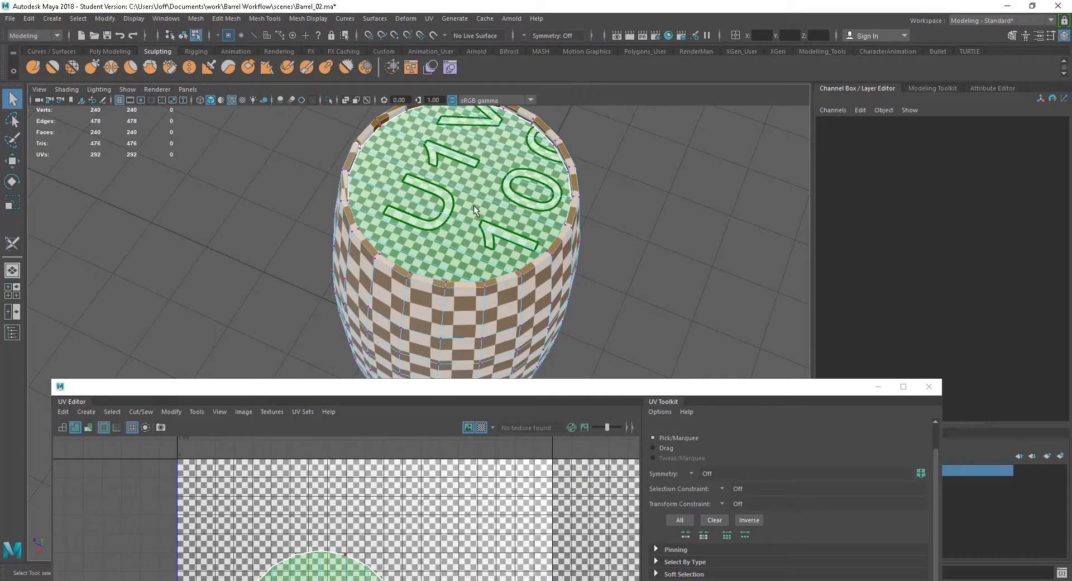
drag(555, 389, 588, 64)
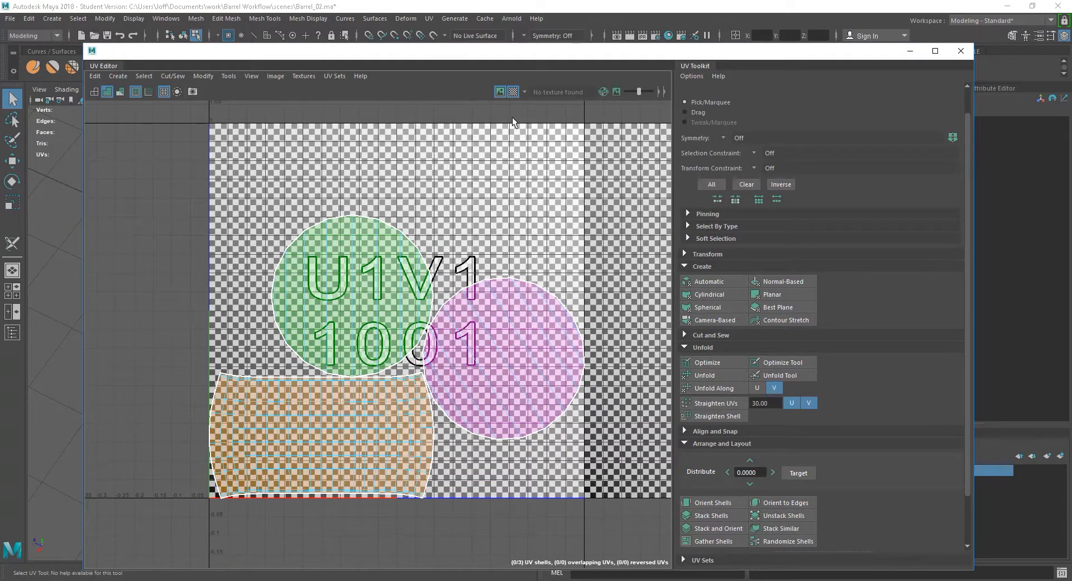
click(513, 91)
scroll(536, 402, up, 1)
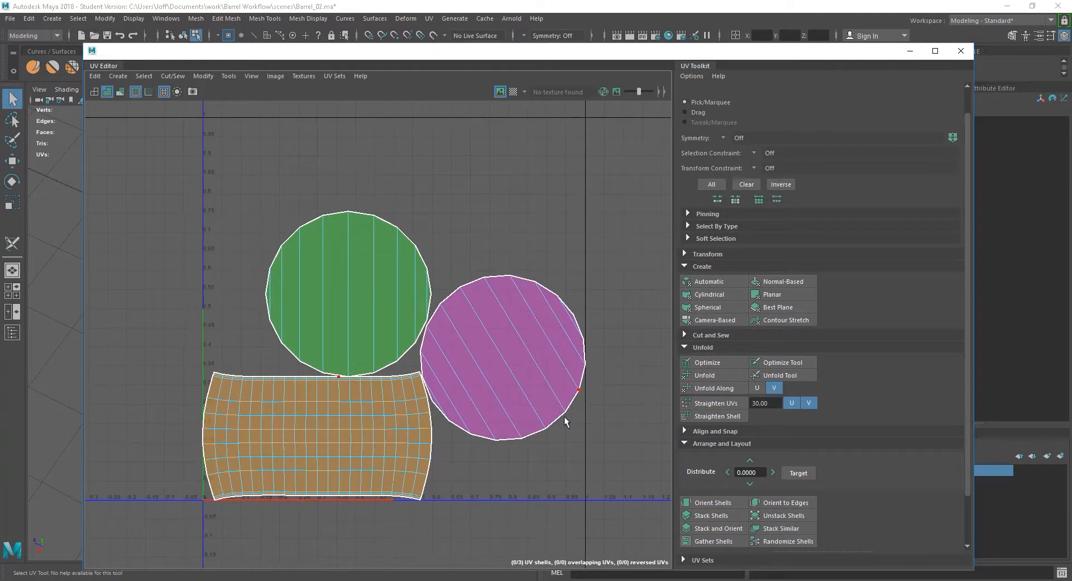
Get the average texel density of the barrel's UV shells and set it to 5.4790 px/unit on the body and both lids.
double_click(431, 456)
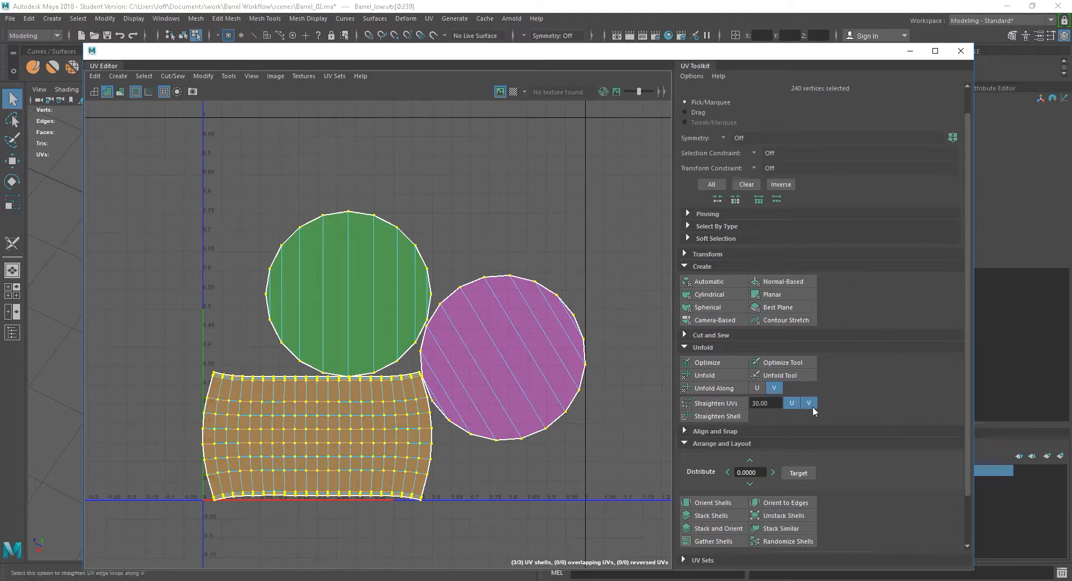
scroll(969, 310, up, 1)
scroll(962, 249, up, 1)
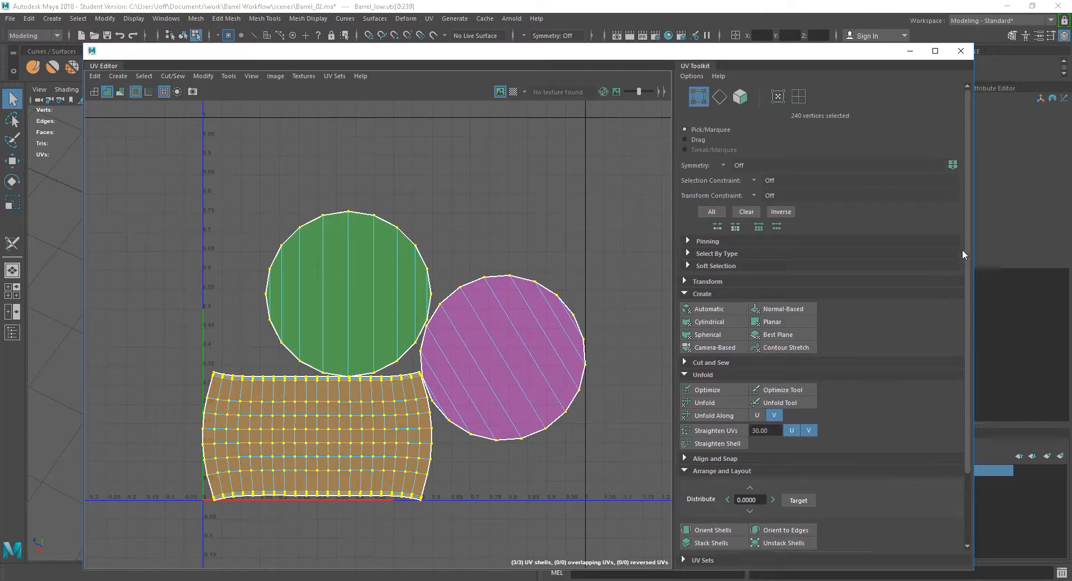
click(715, 283)
drag(969, 257, 963, 405)
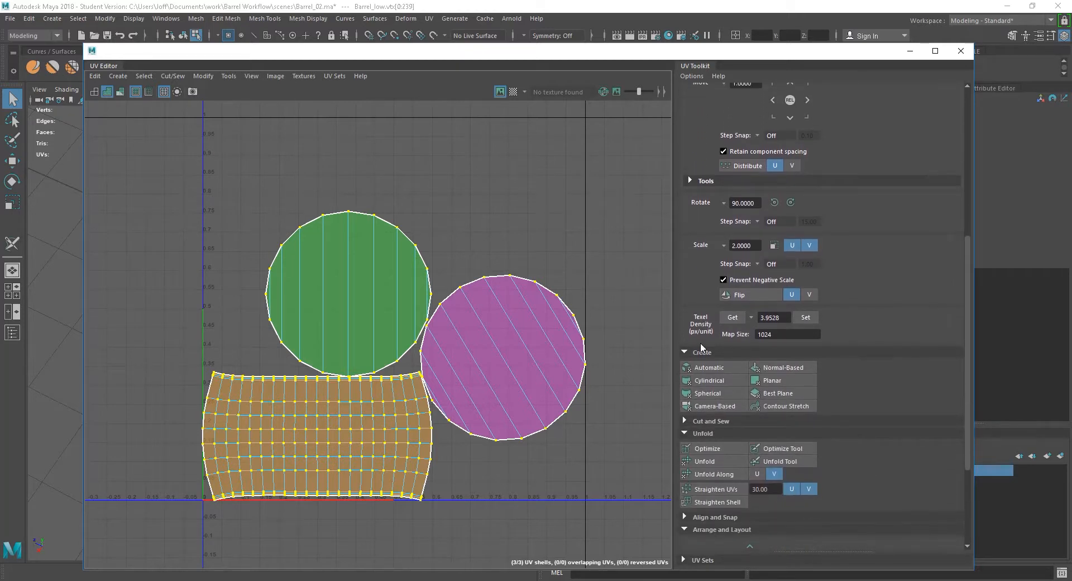
click(732, 317)
click(806, 317)
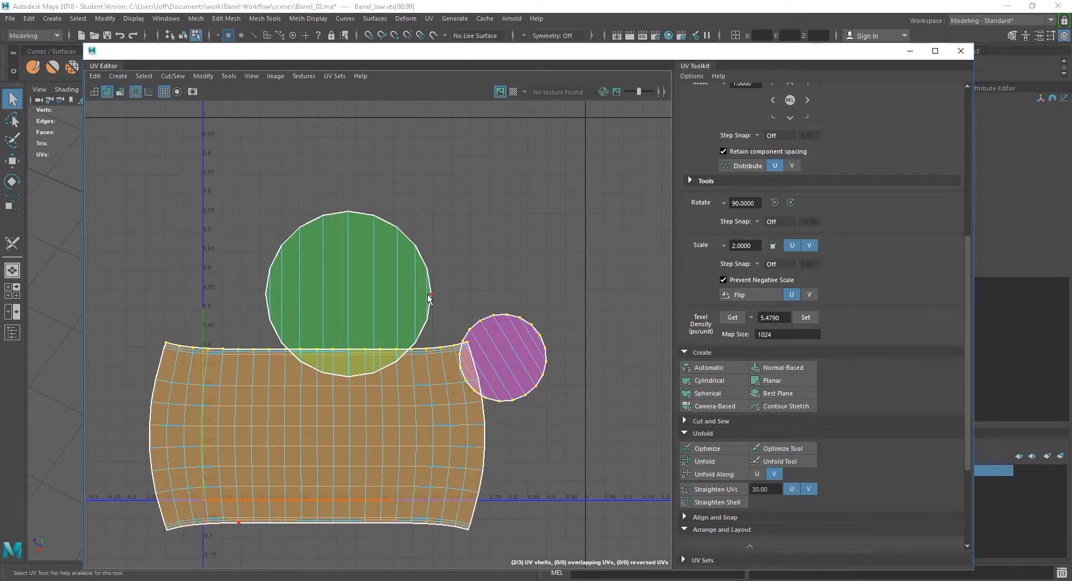
click(811, 316)
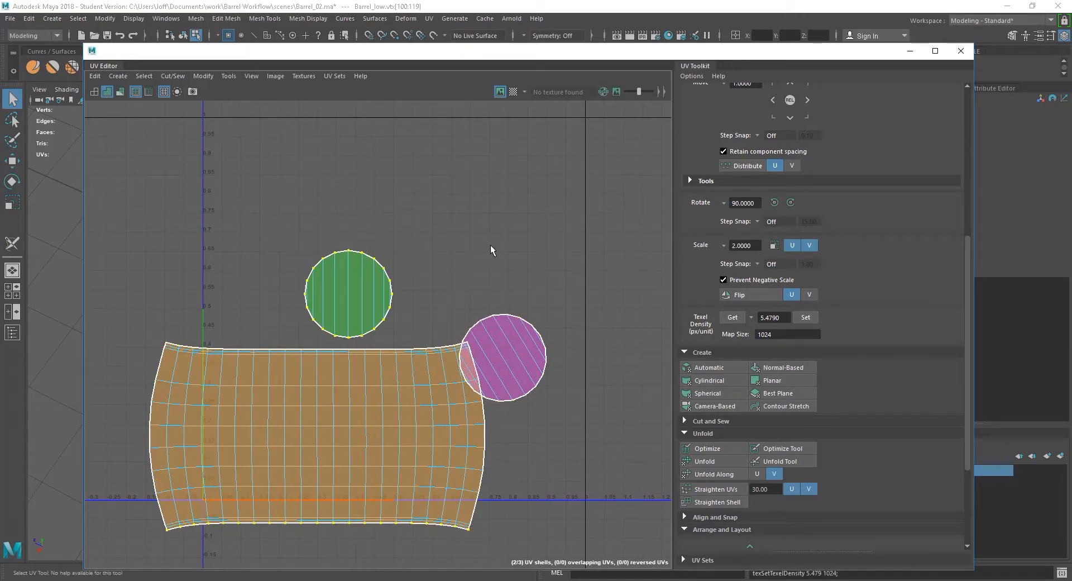
Read the texel density across all three UV shells again and reapply 5.4790 px/unit.
click(502, 279)
click(543, 350)
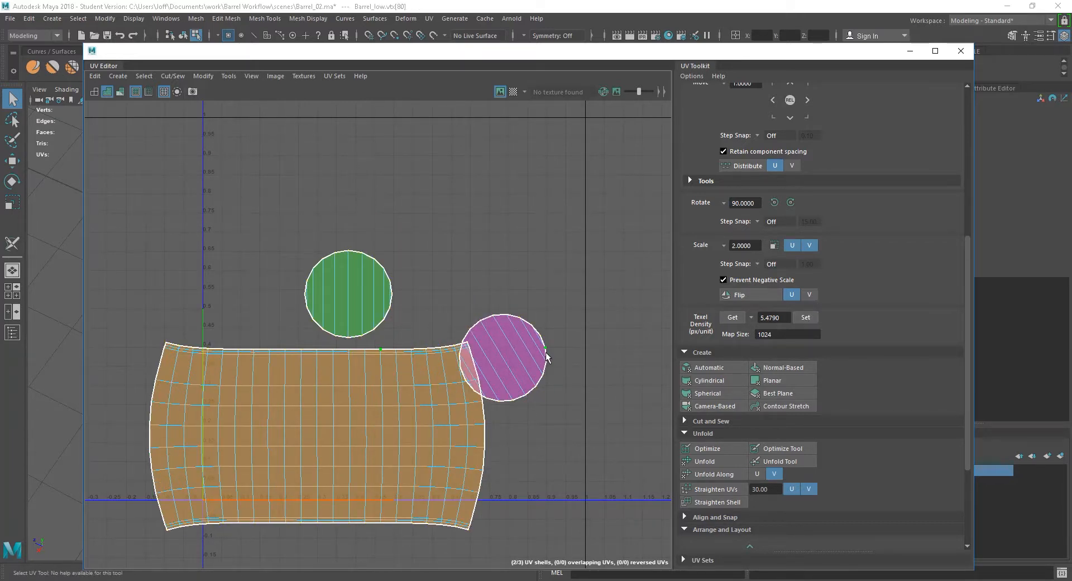
shift+double_click(486, 419)
click(735, 319)
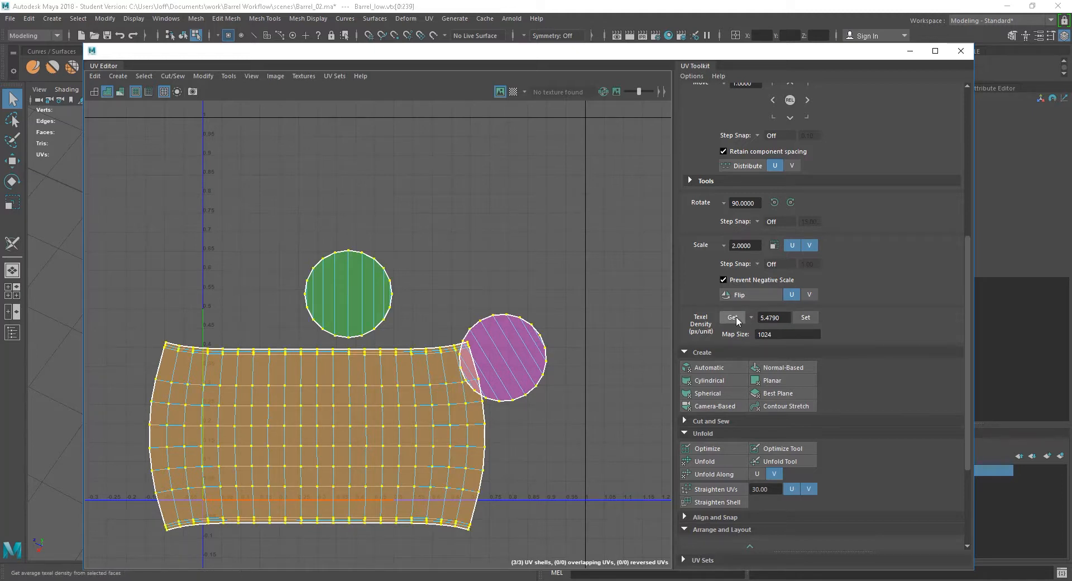
click(805, 318)
double_click(397, 311)
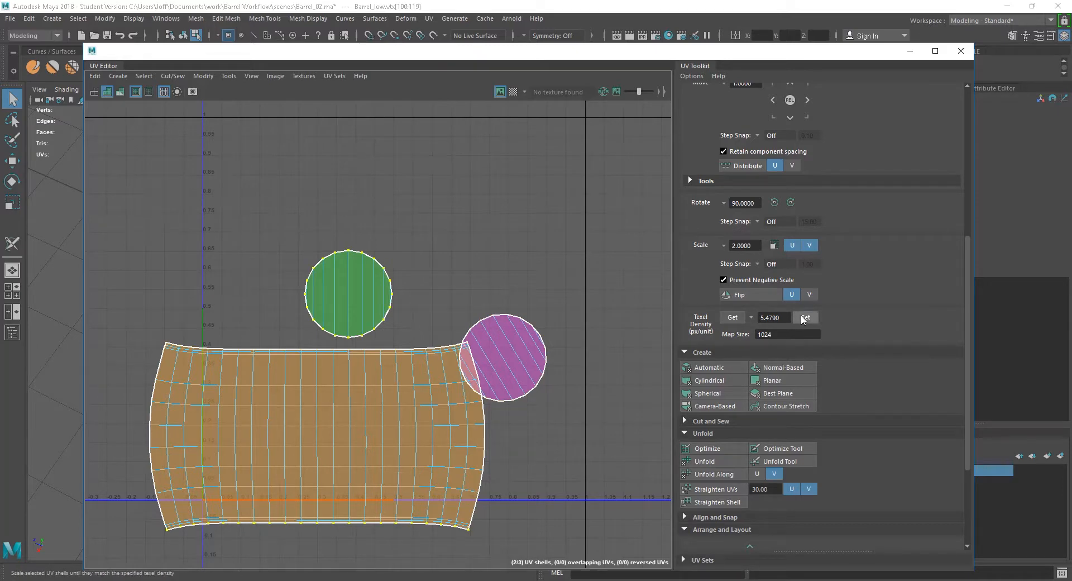
scroll(558, 469, down, 3)
alt+middle_drag(557, 489, 519, 402)
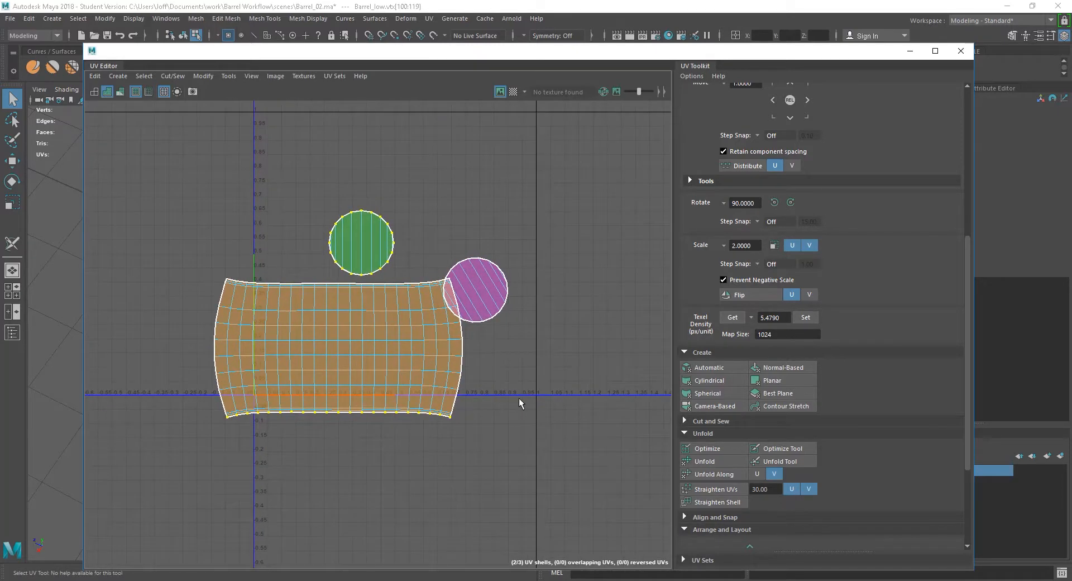
ctrl+drag(162, 478, 489, 137)
Undo the texel density changes on the barrel's UV shells.
key(ctrl+z)
key(ctrl+z)
key(ctrl+z)
key(ctrl+z)
key(ctrl+z)
key(ctrl+z)
key(ctrl+z)
key(ctrl+z)
key(ctrl+z)
key(ctrl+z)
key(ctrl+z)
key(ctrl+z)
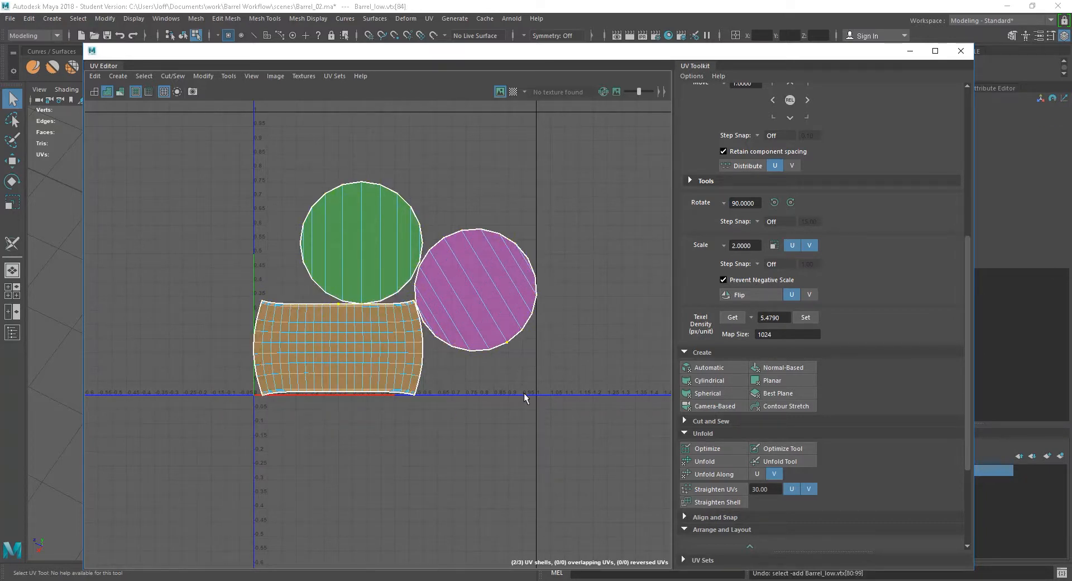
Select all of the barrel's UVs and open the Layout UVs options.
drag(192, 438, 610, 162)
alt+middle_drag(562, 454, 476, 443)
drag(967, 400, 965, 491)
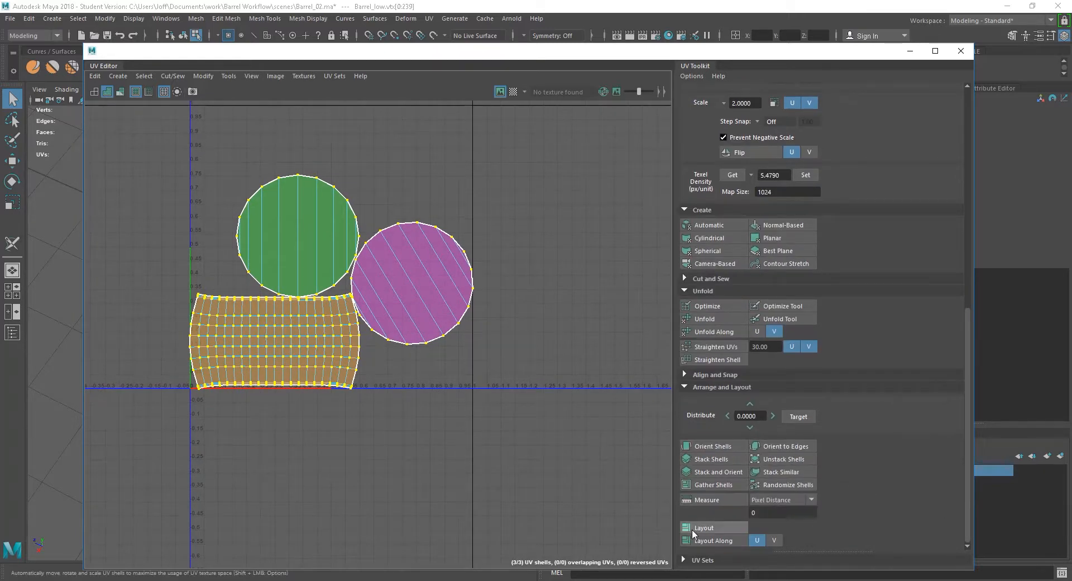
shift+click(722, 525)
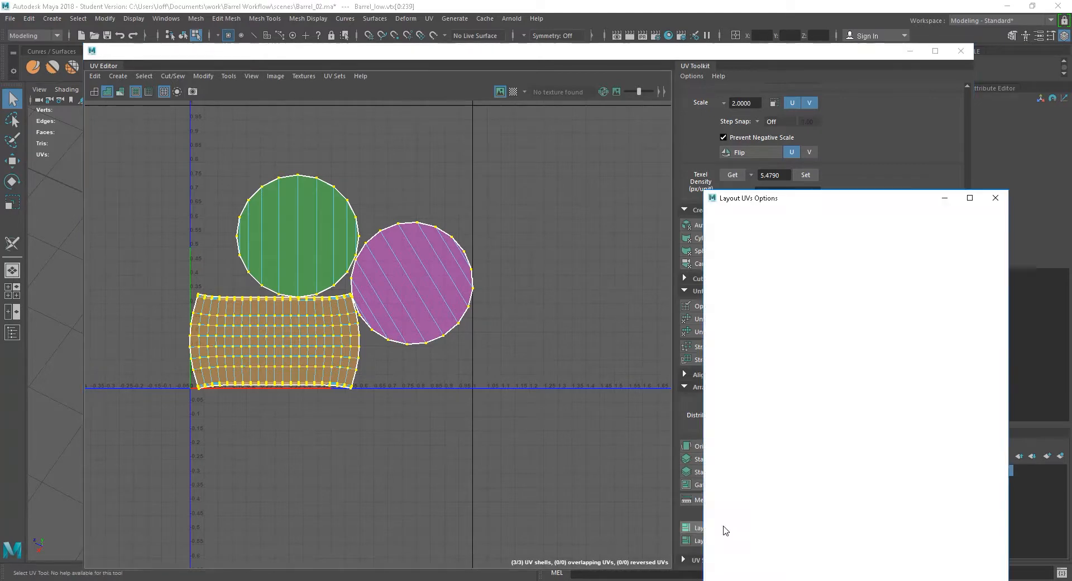
drag(831, 205, 553, 95)
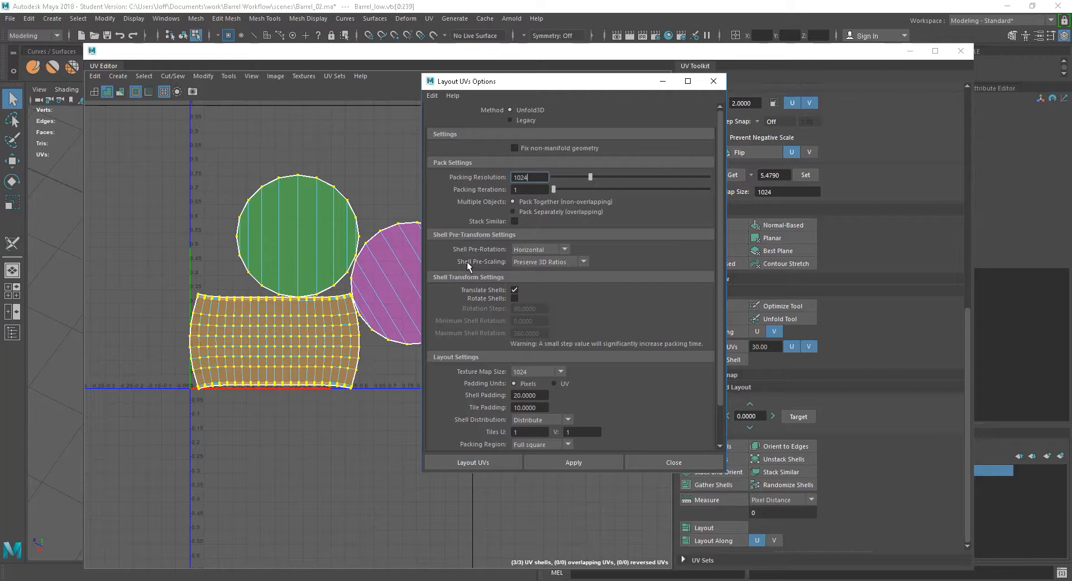
Turn off shell pre-rotation and lay out the shells in the UV square, preserving 3D ratios.
click(540, 249)
click(534, 263)
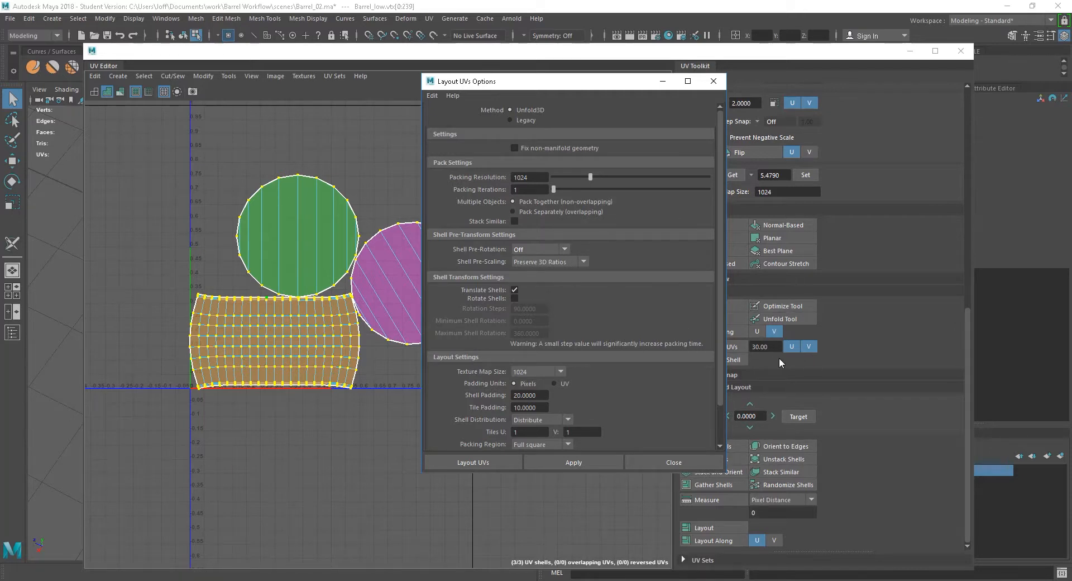
drag(617, 88, 597, 96)
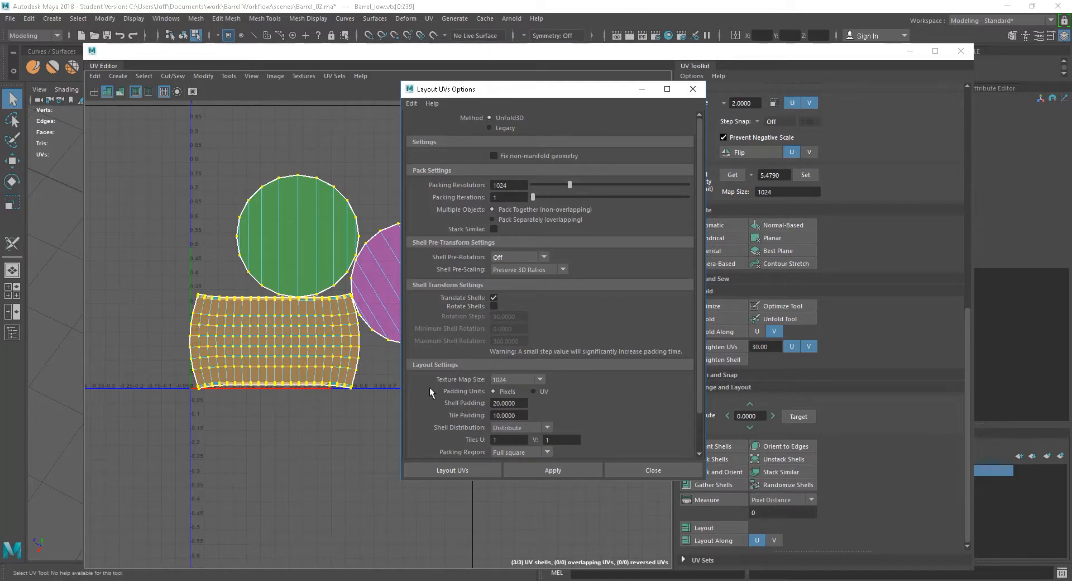
click(552, 470)
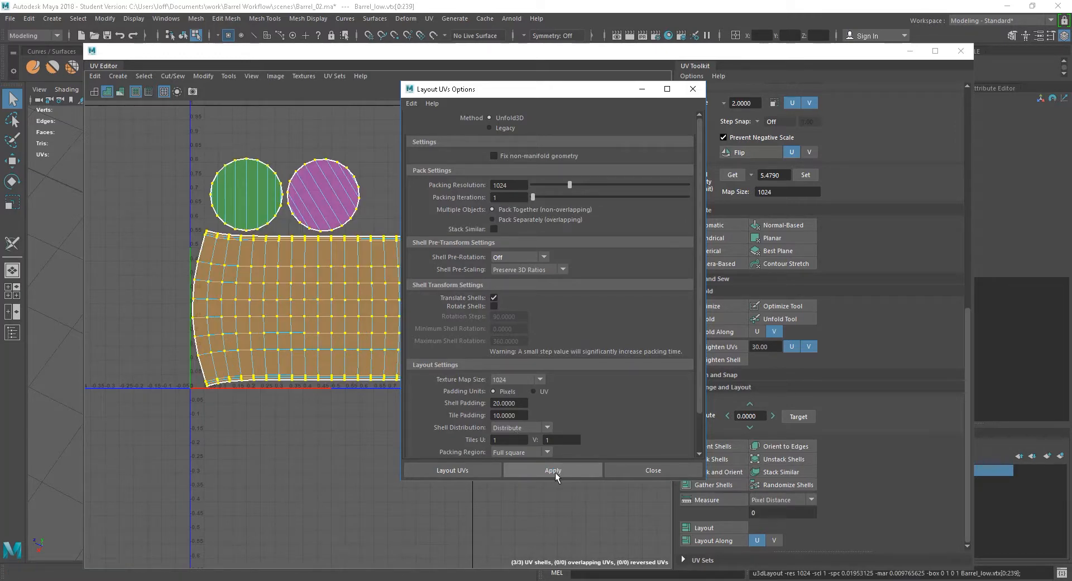
click(648, 471)
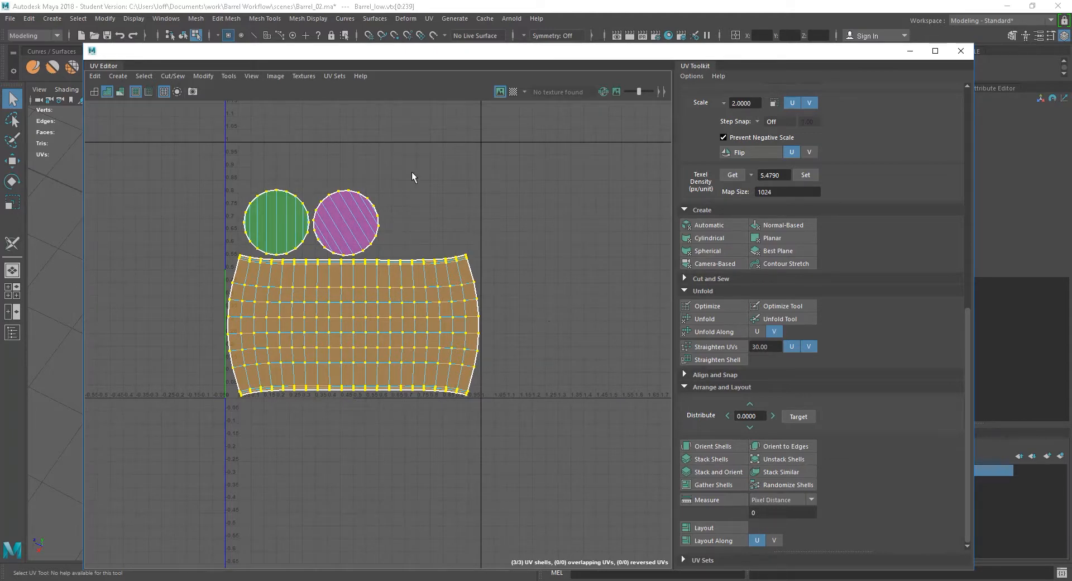
Check the laid-out UVs for even texture scale by showing the checker map on the barrel, and turn it off again.
drag(527, 52, 514, 359)
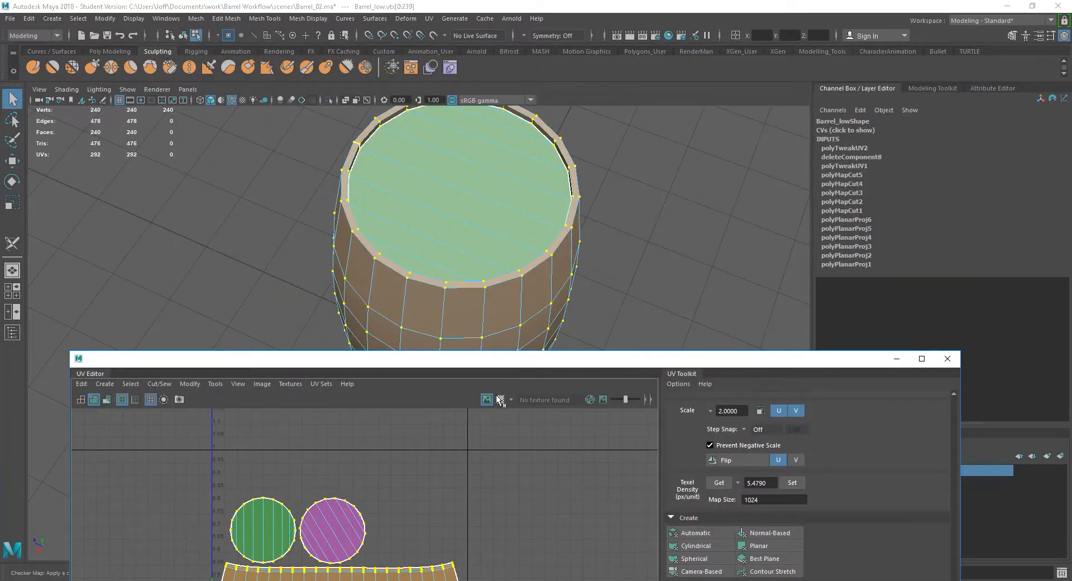
click(499, 399)
alt+drag(559, 324, 487, 298)
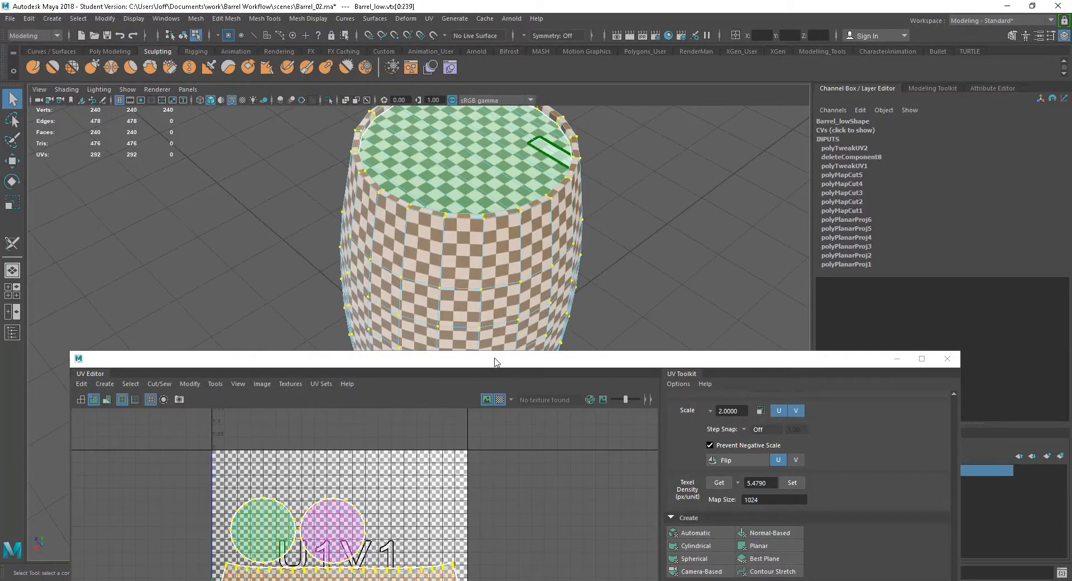
click(499, 397)
drag(525, 361, 521, 74)
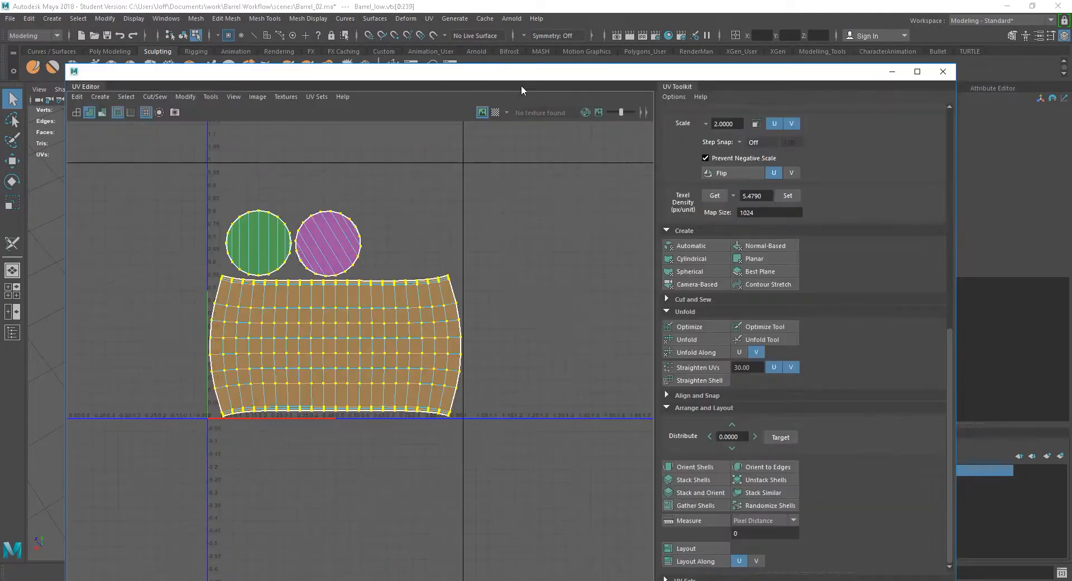
Close the UV Editor, leave component selection and select the low-poly barrel as an object.
click(943, 72)
alt+middle_drag(434, 318, 384, 360)
alt+right_drag(384, 361, 423, 392)
alt+middle_drag(424, 392, 461, 376)
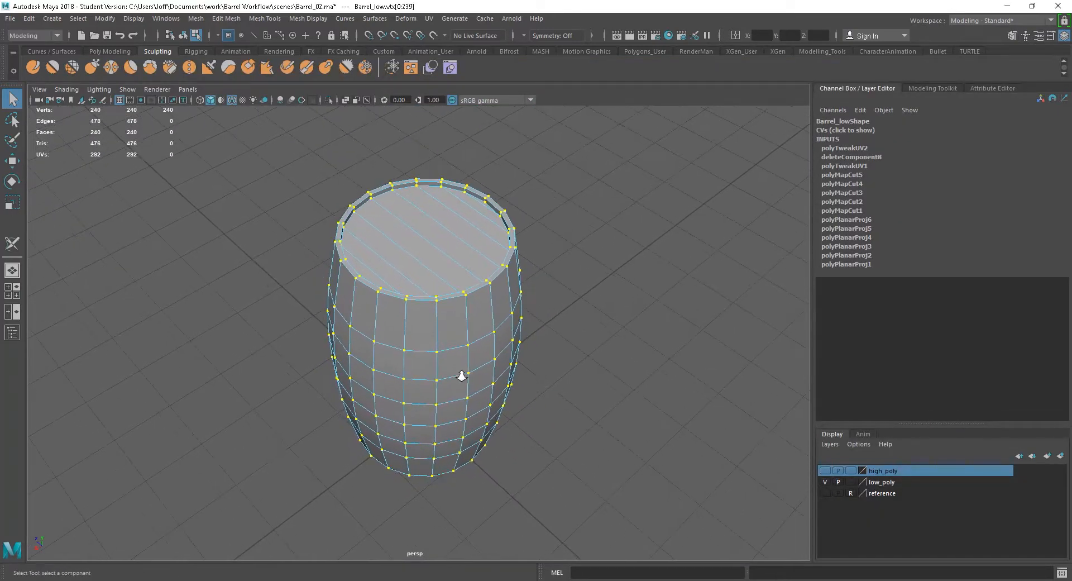
click(600, 404)
alt+drag(537, 466, 496, 447)
right_drag(463, 269, 517, 254)
click(415, 351)
alt+drag(415, 350, 579, 424)
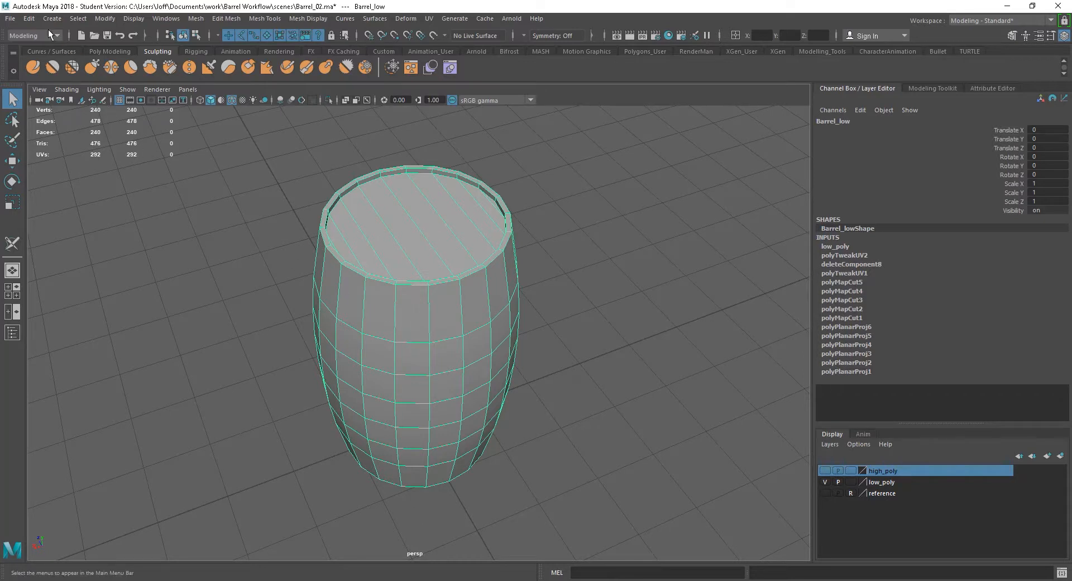
Delete the low-poly barrel's construction history and freeze its transformations.
click(30, 19)
mouse_move(70, 152)
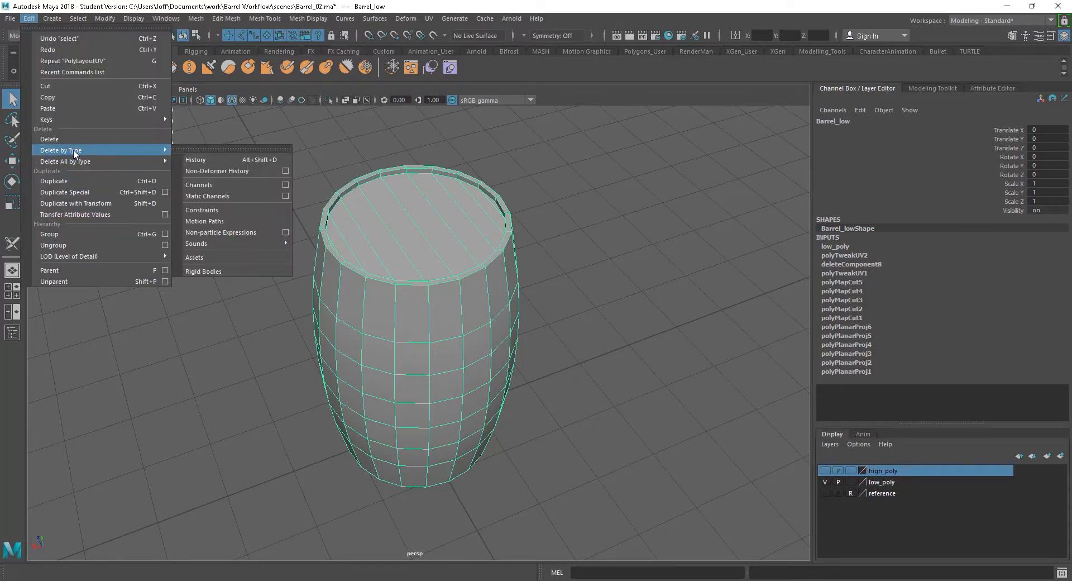
click(210, 157)
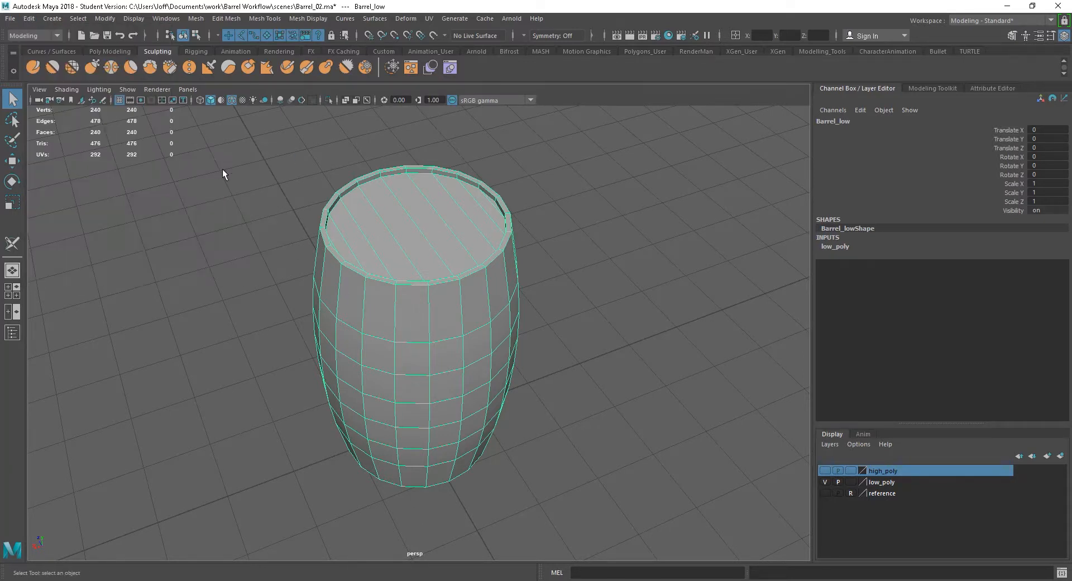
click(105, 18)
click(162, 68)
alt+drag(578, 303, 665, 354)
alt+drag(657, 312, 623, 328)
alt+drag(585, 447, 447, 388)
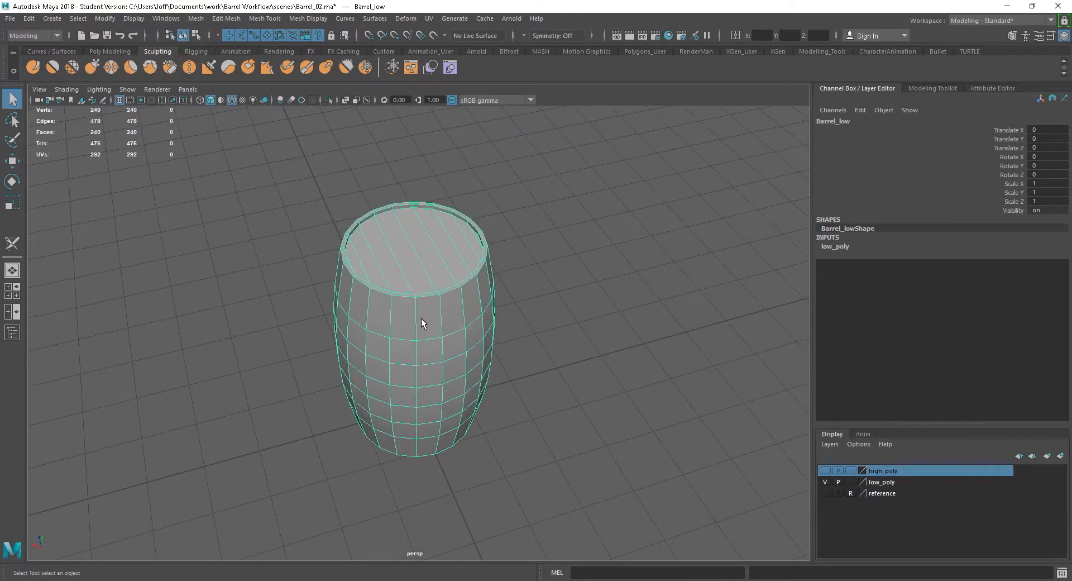
alt+drag(487, 342, 464, 344)
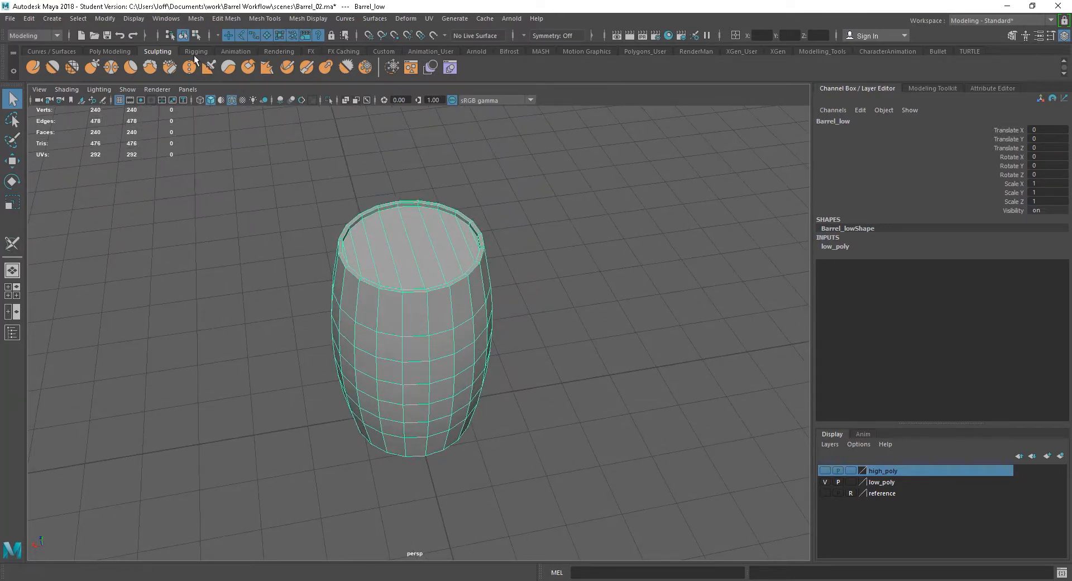
Triangulate the low-poly barrel mesh and inspect the new edges from several angles.
click(196, 20)
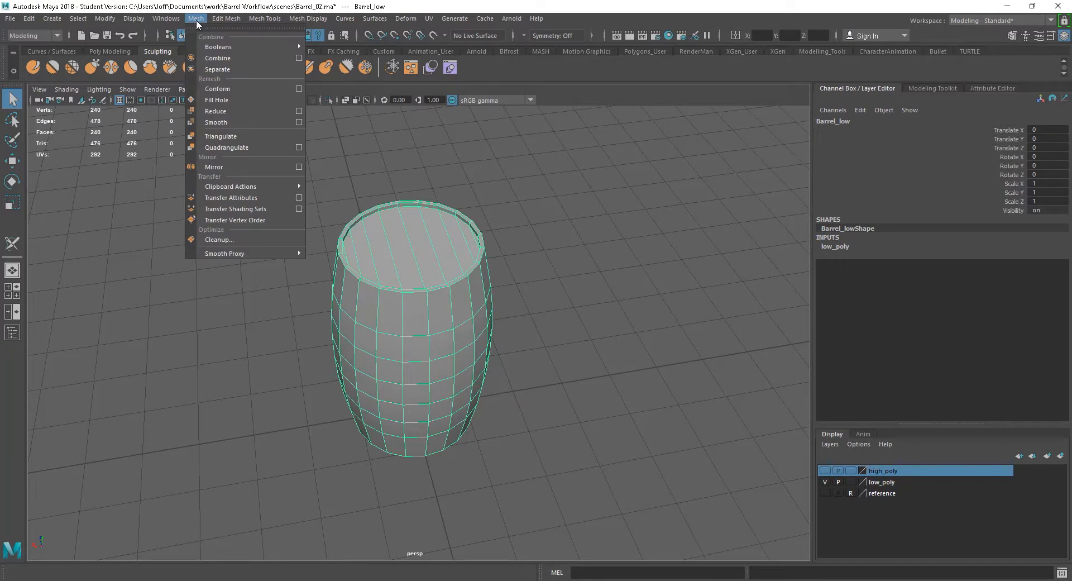
click(520, 331)
click(439, 329)
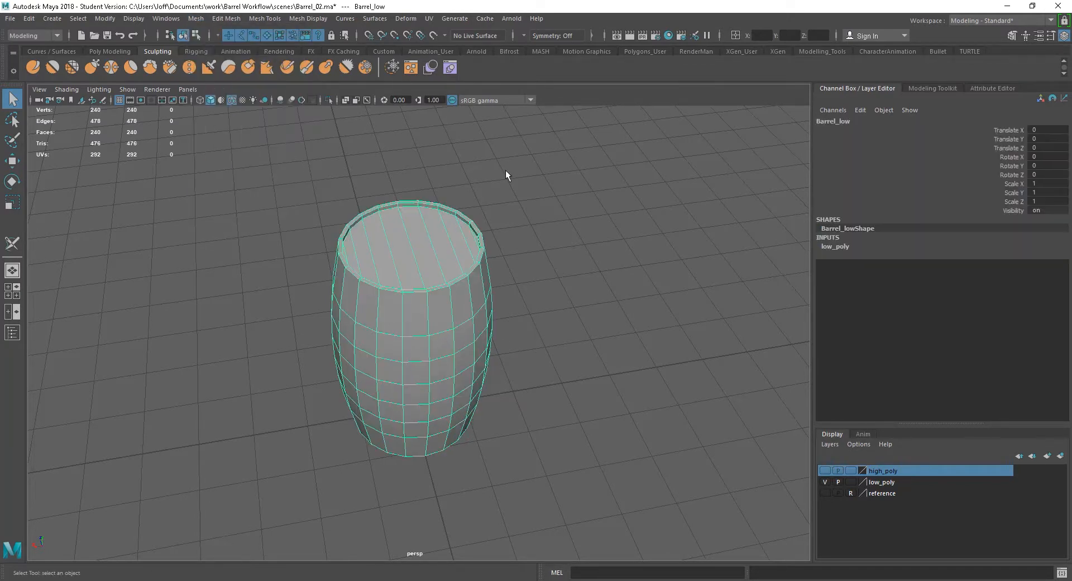
click(201, 19)
click(224, 138)
alt+drag(567, 273, 548, 270)
click(544, 271)
alt+right_drag(506, 283, 518, 301)
alt+drag(518, 302, 543, 354)
click(541, 352)
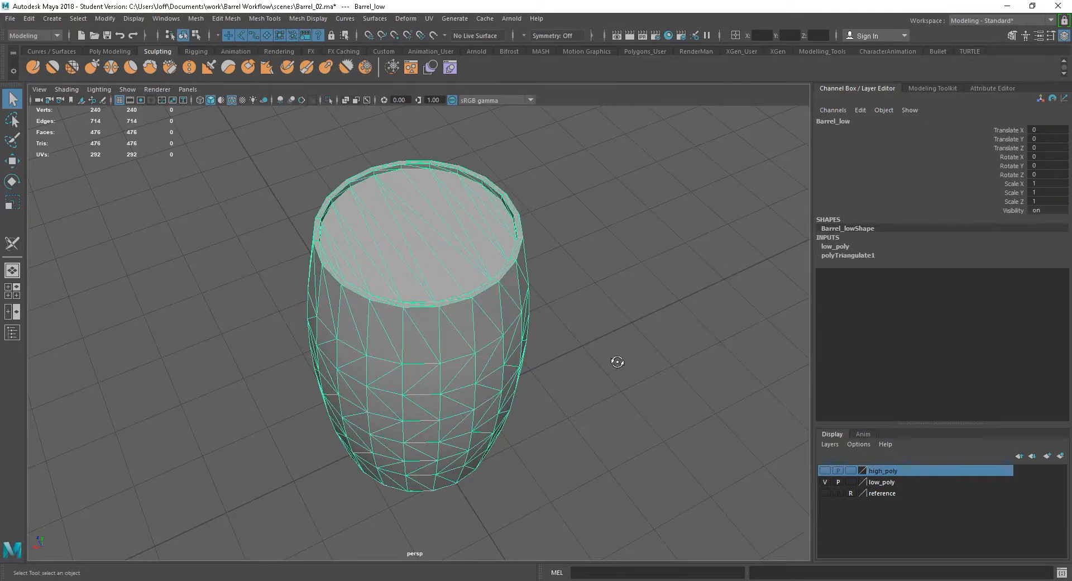
Export the selected low-poly barrel as FBX to the exports folder, checking the geometry options and overwriting Barrel_low.fbx.
key(f)
click(10, 19)
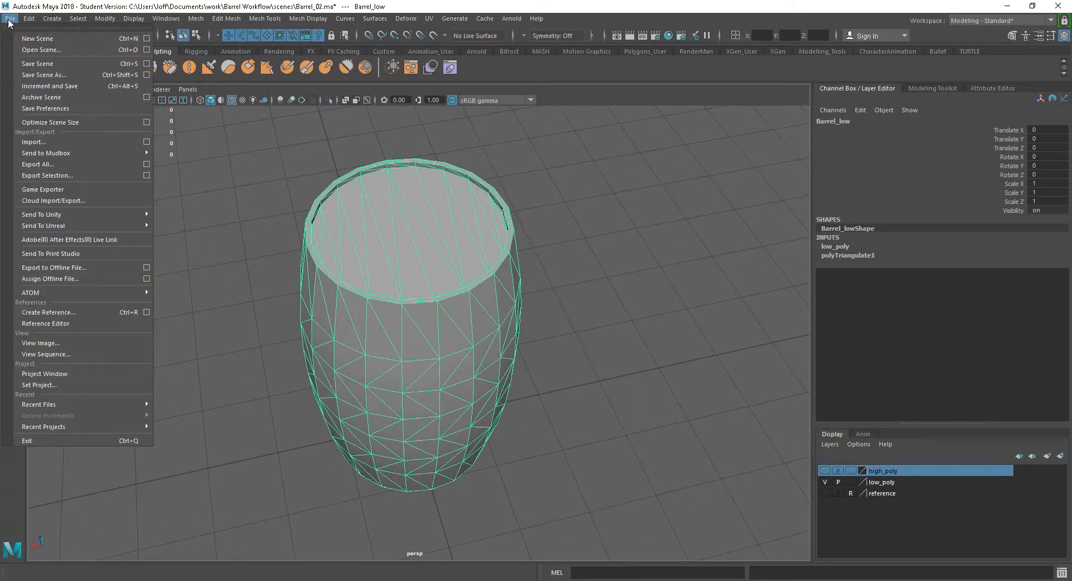
click(48, 175)
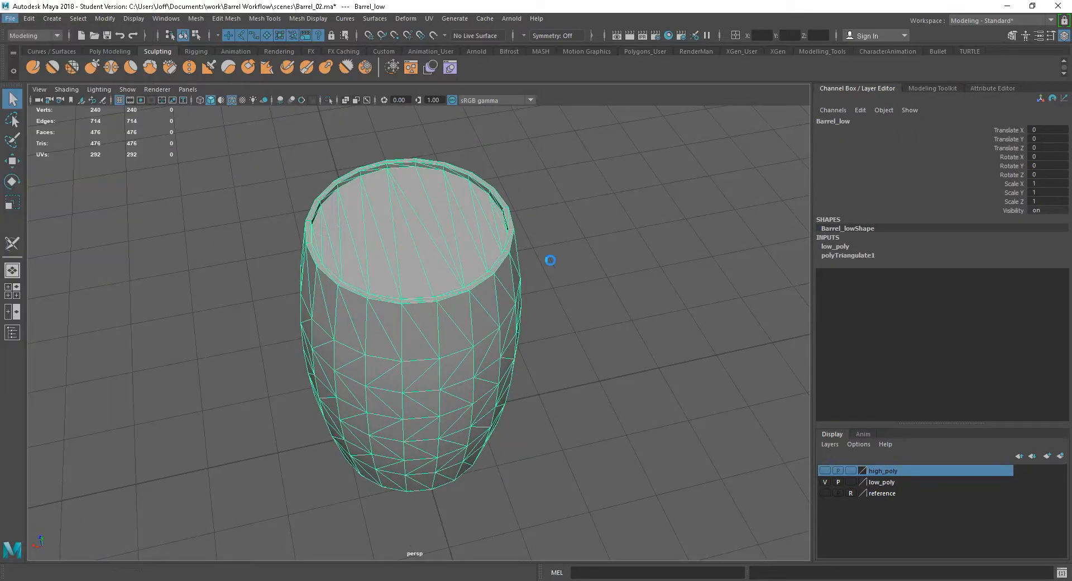
drag(527, 134, 517, 116)
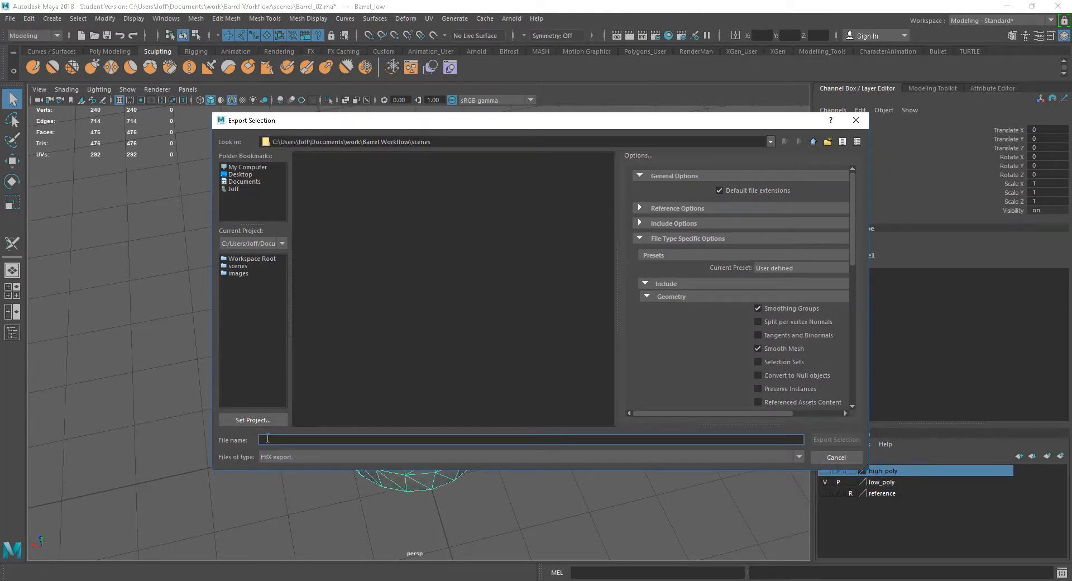
drag(854, 265, 854, 293)
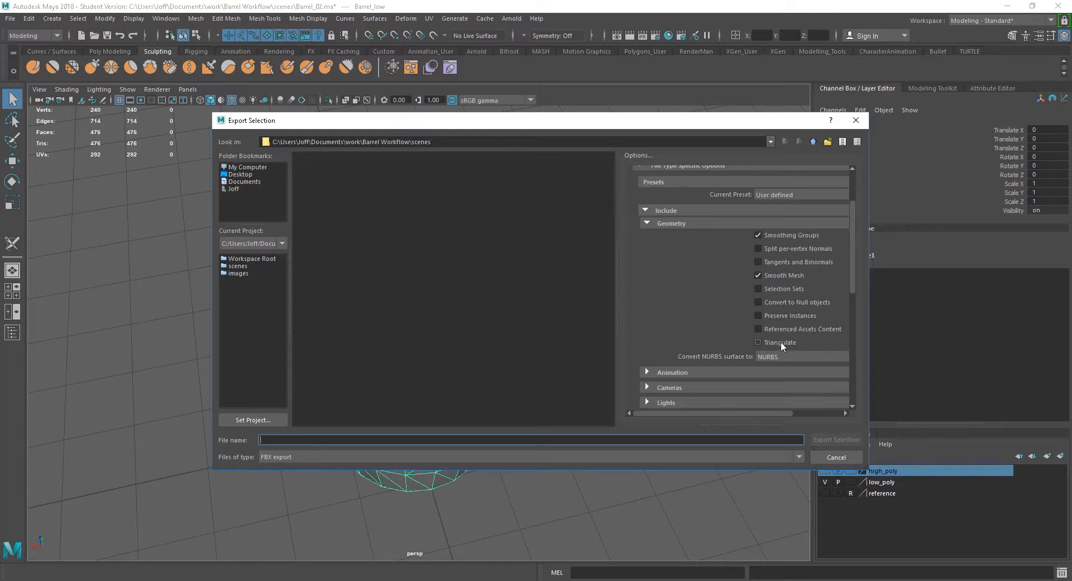
click(812, 142)
double_click(315, 158)
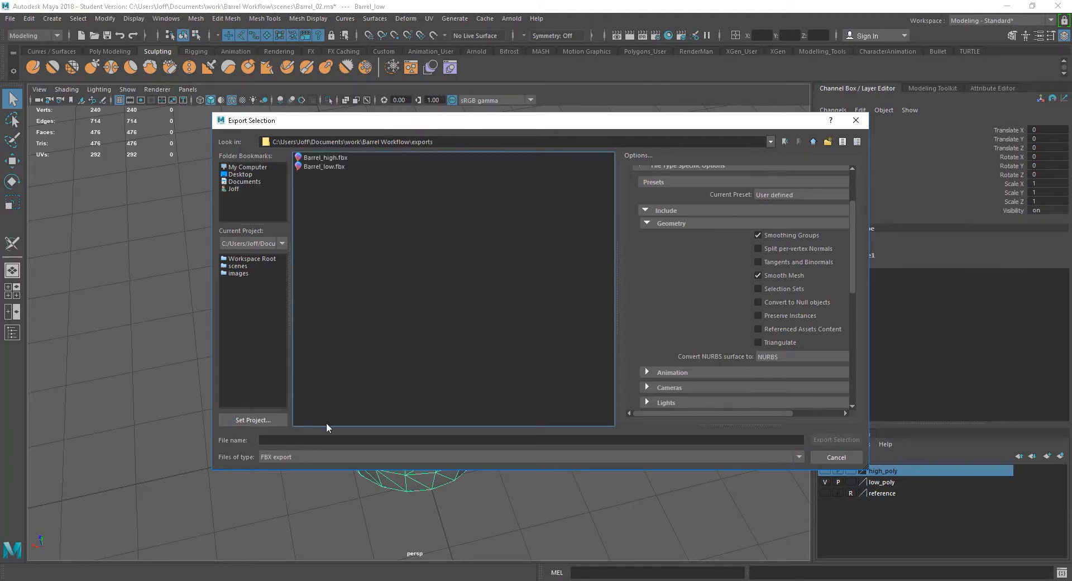
click(324, 167)
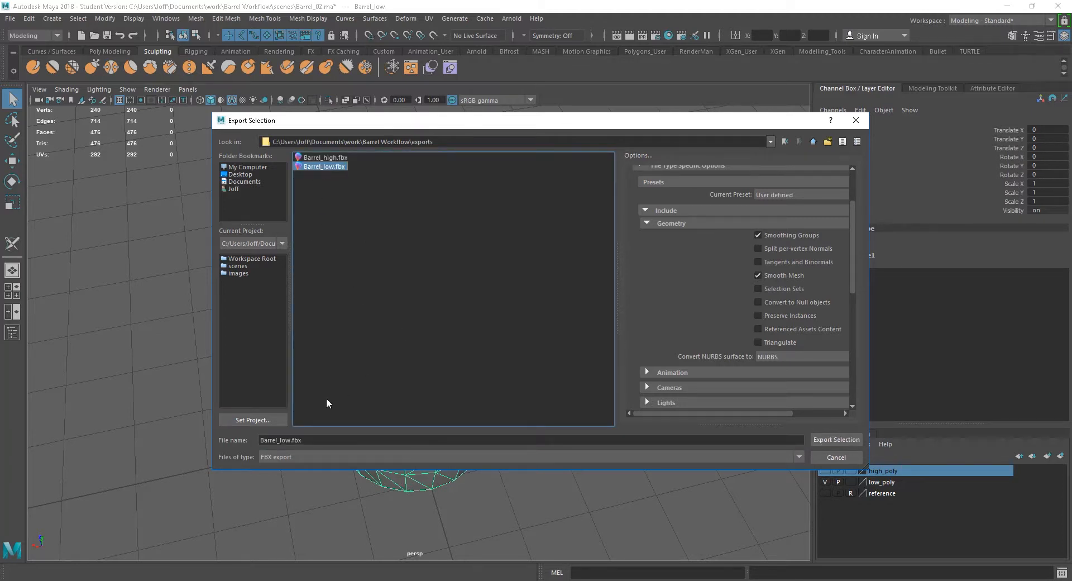
click(837, 440)
click(517, 311)
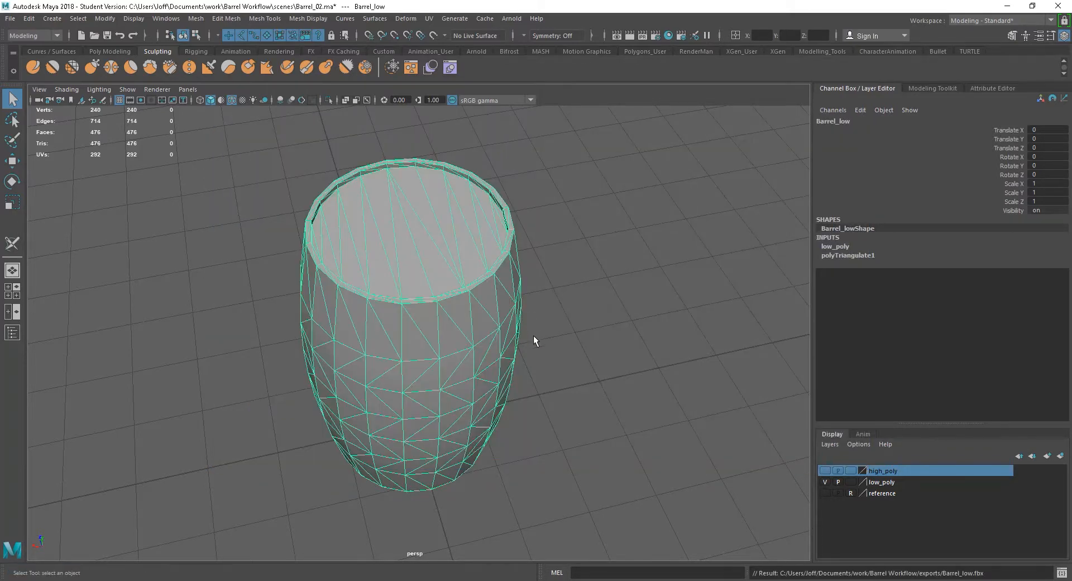
Hide the low_poly layer, show the high_poly layer and inspect the high-poly barrel.
scroll(639, 390, down, 1)
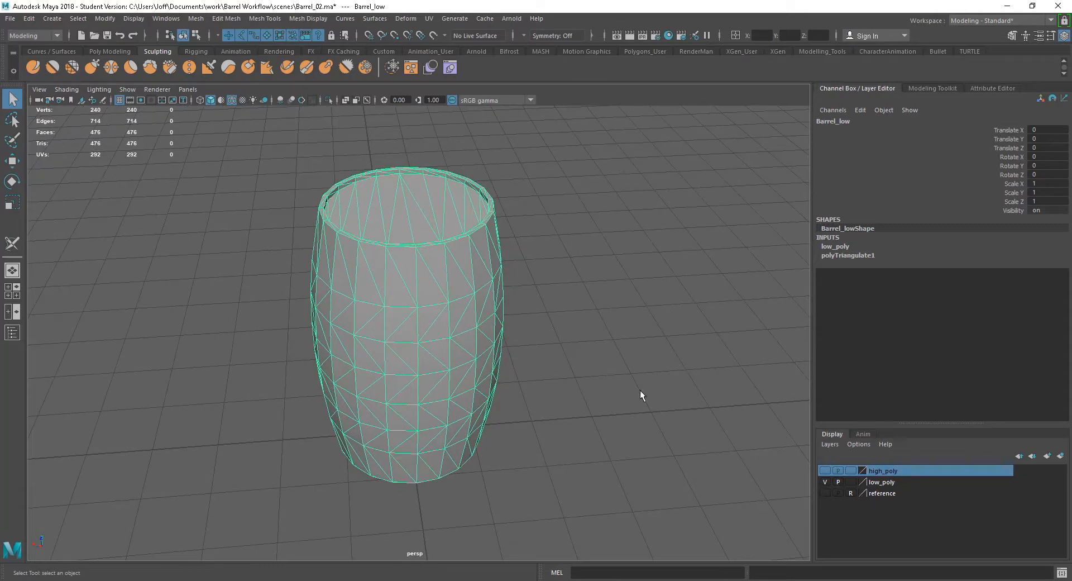
click(824, 482)
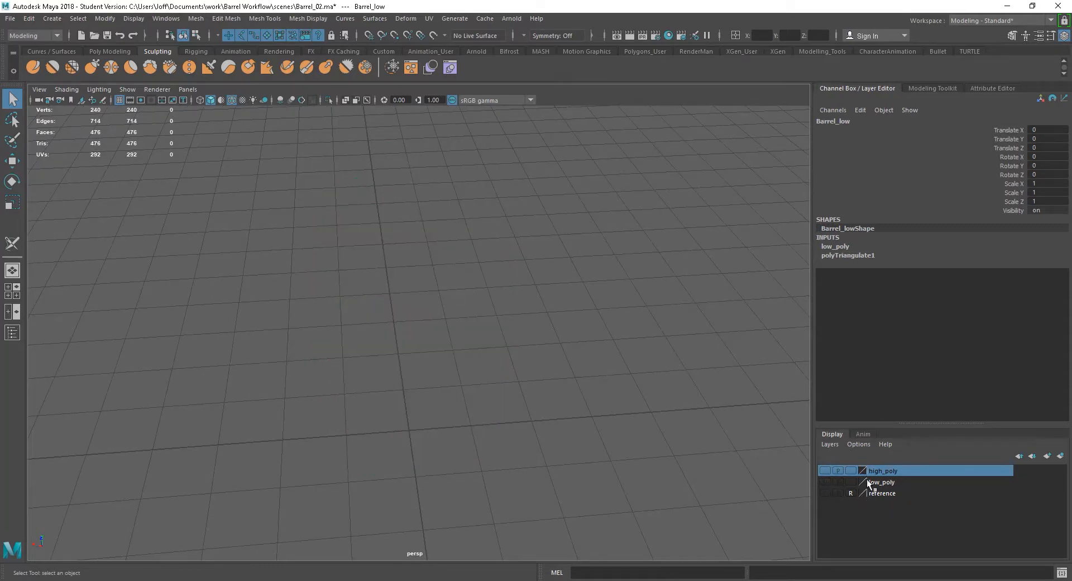
click(824, 472)
scroll(557, 460, down, 1)
alt+drag(557, 460, 524, 411)
alt+right_drag(524, 412, 592, 409)
click(550, 387)
alt+drag(551, 387, 569, 394)
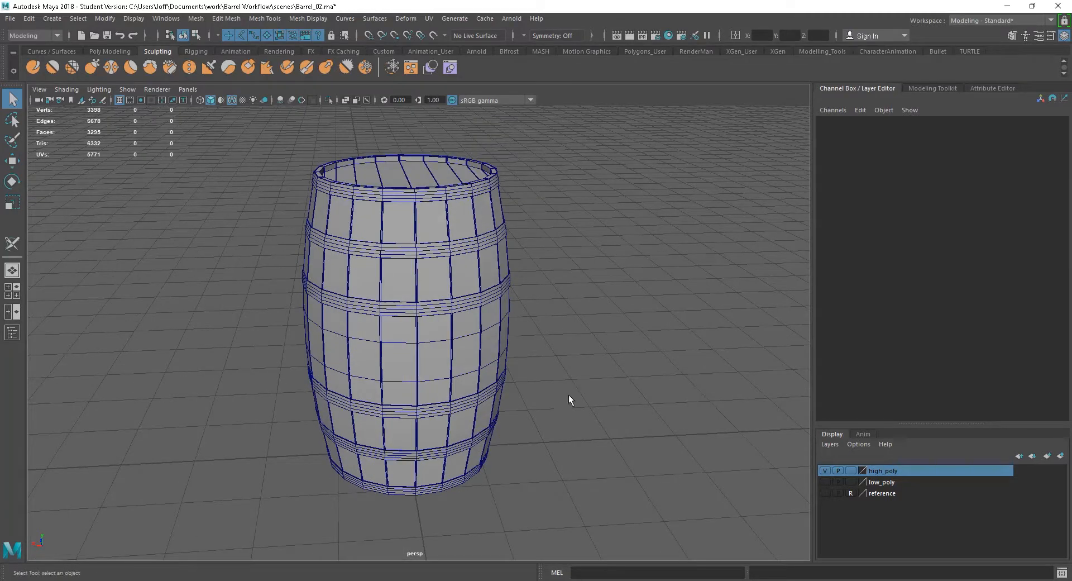
alt+drag(521, 267, 534, 341)
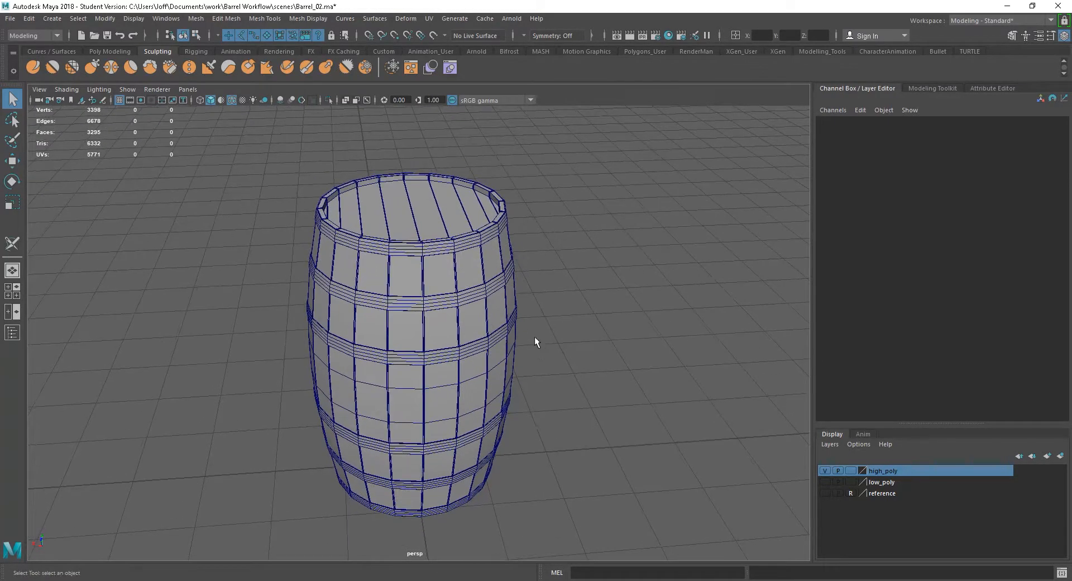
Check which parts of the high-poly barrel share a mesh and select the one containing the lid planks.
click(425, 249)
click(569, 253)
click(458, 243)
alt+drag(545, 255, 572, 268)
alt+right_drag(573, 268, 626, 296)
click(553, 249)
click(490, 202)
alt+drag(490, 202, 502, 239)
Select all the lid plank faces and extract them from the mesh they share with the upper hoops.
right_drag(457, 228, 451, 249)
click(469, 345)
key(ctrl+z)
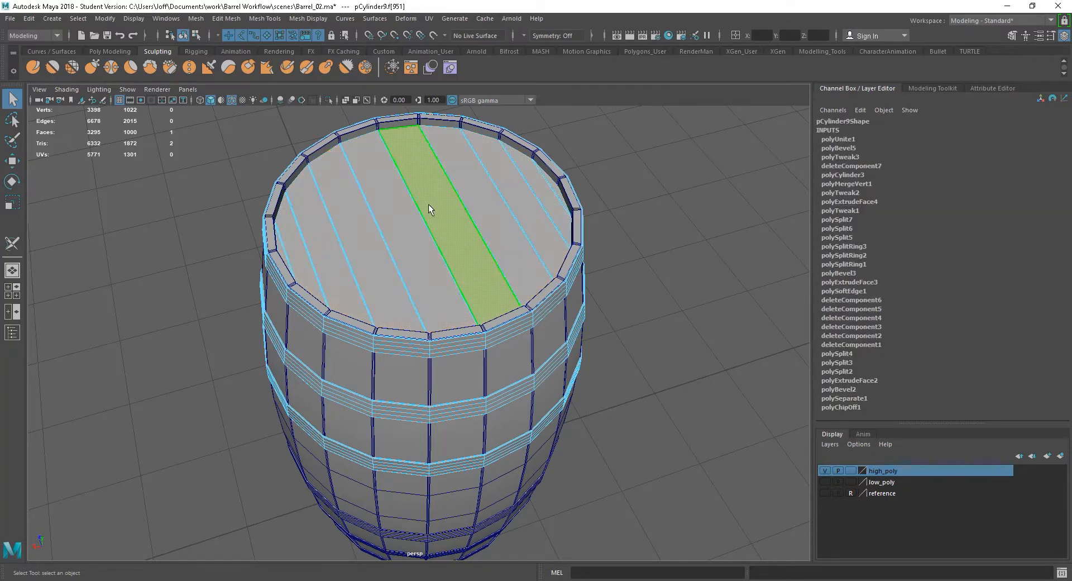
click(629, 222)
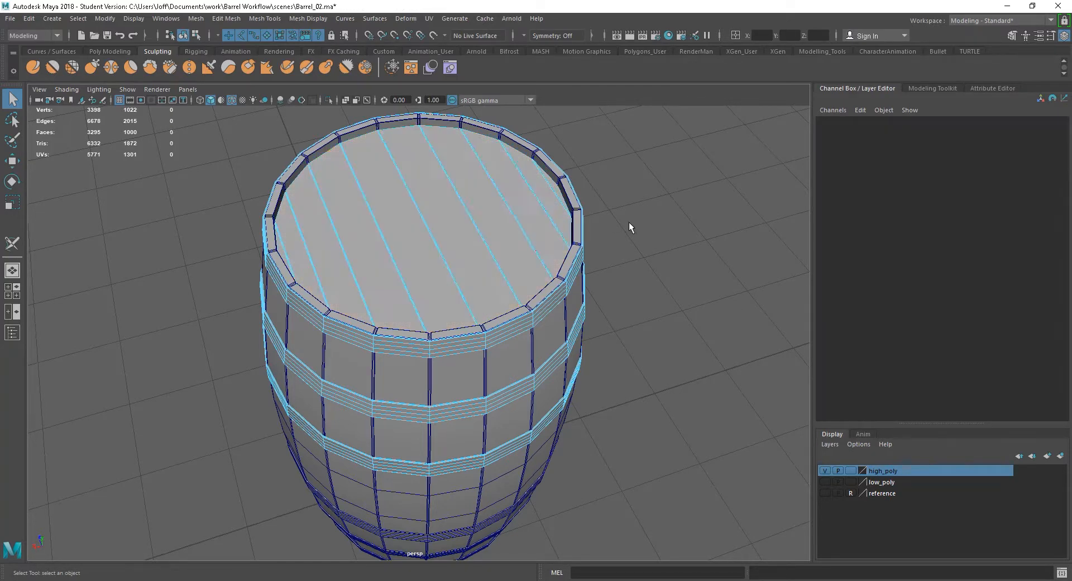
double_click(434, 234)
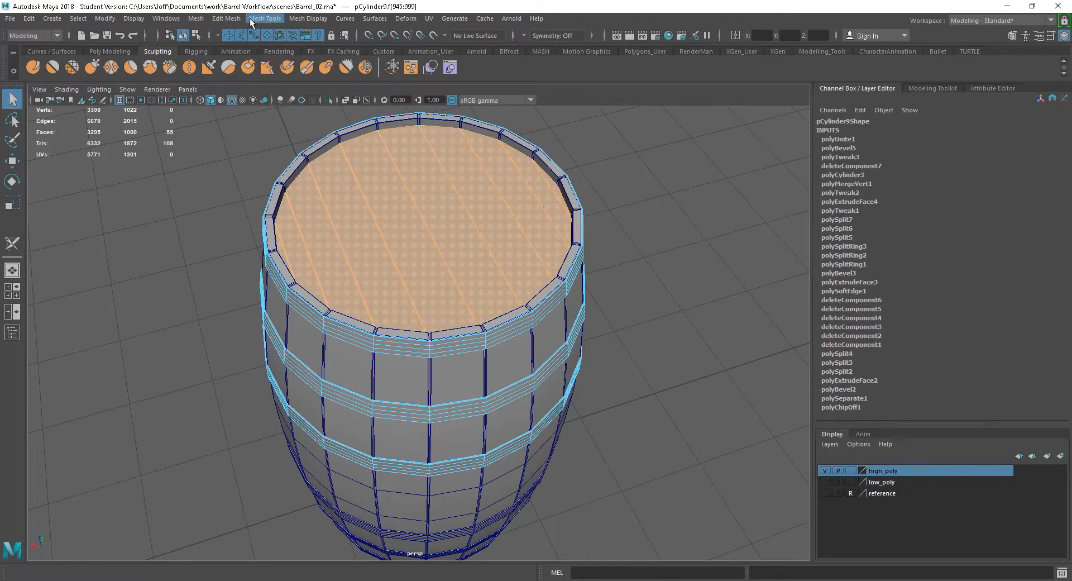
click(226, 18)
click(251, 330)
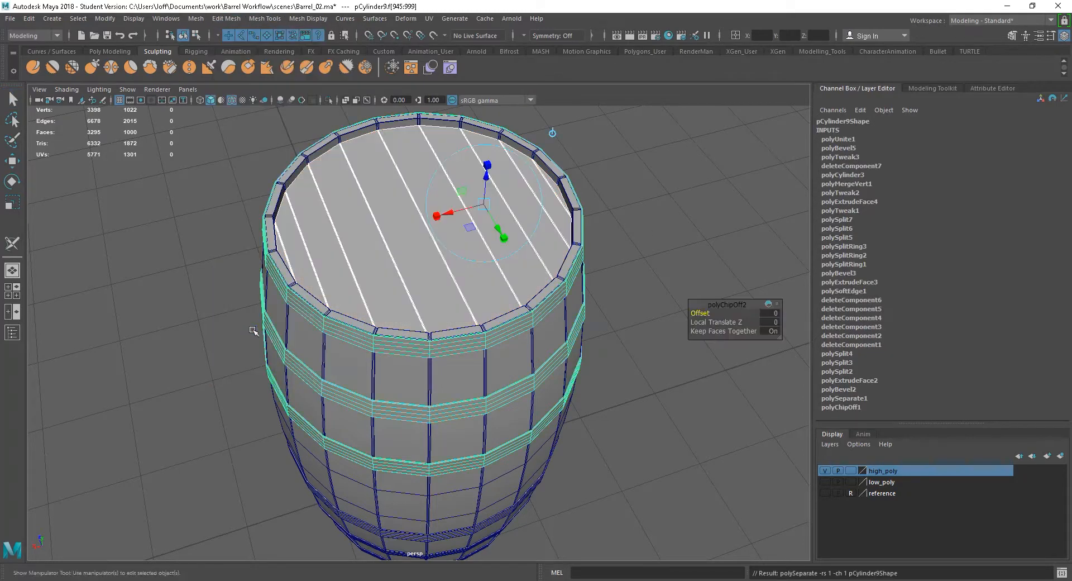
Return to object selection and select the extracted lid planks to check that they are a separate object.
right_drag(658, 217, 702, 203)
click(695, 205)
click(511, 230)
alt+drag(546, 263, 512, 281)
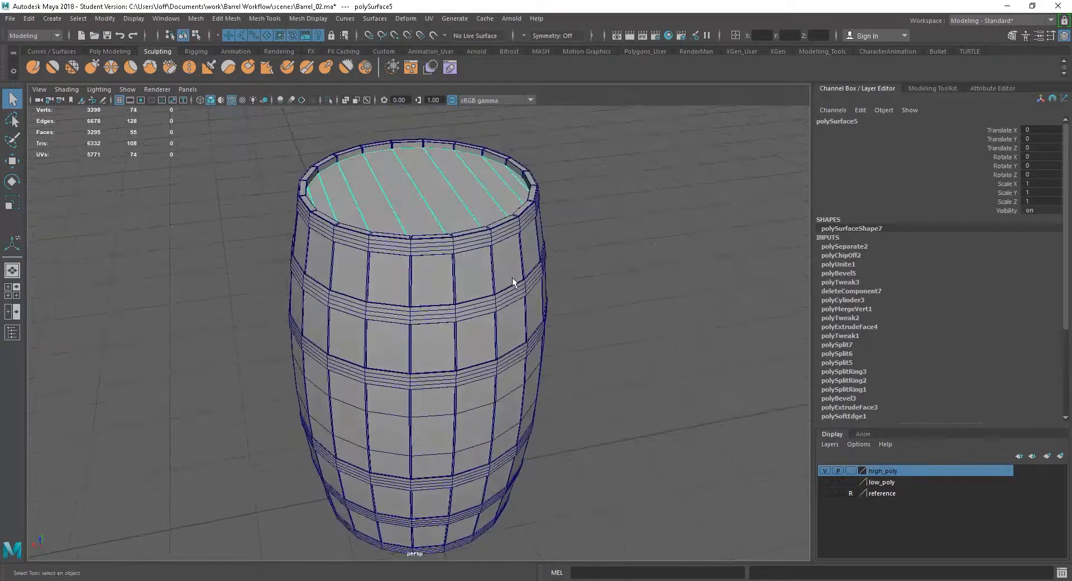
Select the upper and lower hoops together and assign them a new Lambert material.
click(458, 246)
alt+right_drag(591, 327, 448, 438)
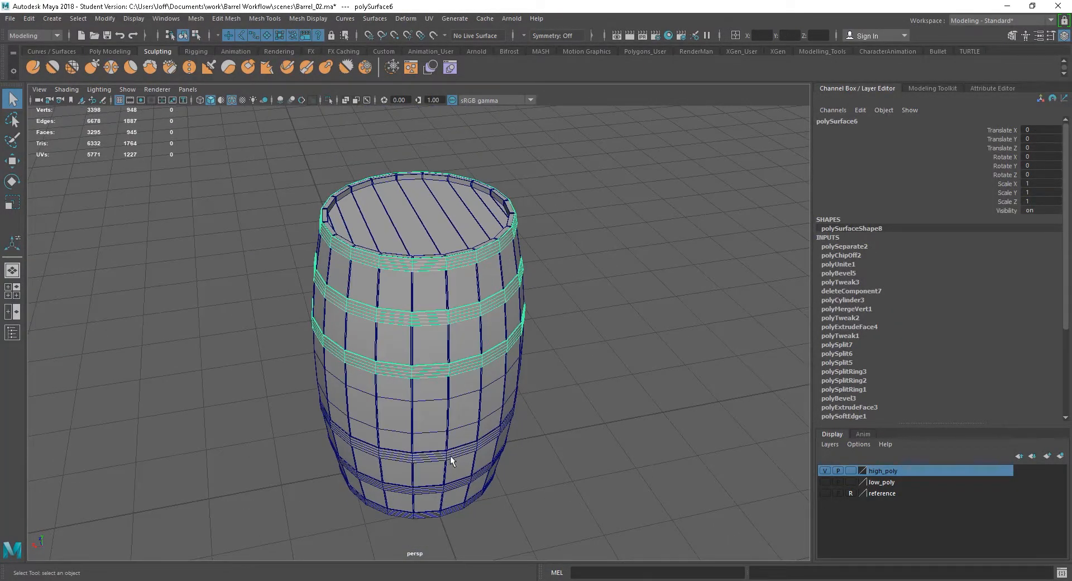
shift+click(450, 455)
mouse_move(617, 445)
alt+mouse_down()
mouse_move(617, 430)
mouse_move(610, 435)
mouse_move(625, 442)
alt+mouse_up()
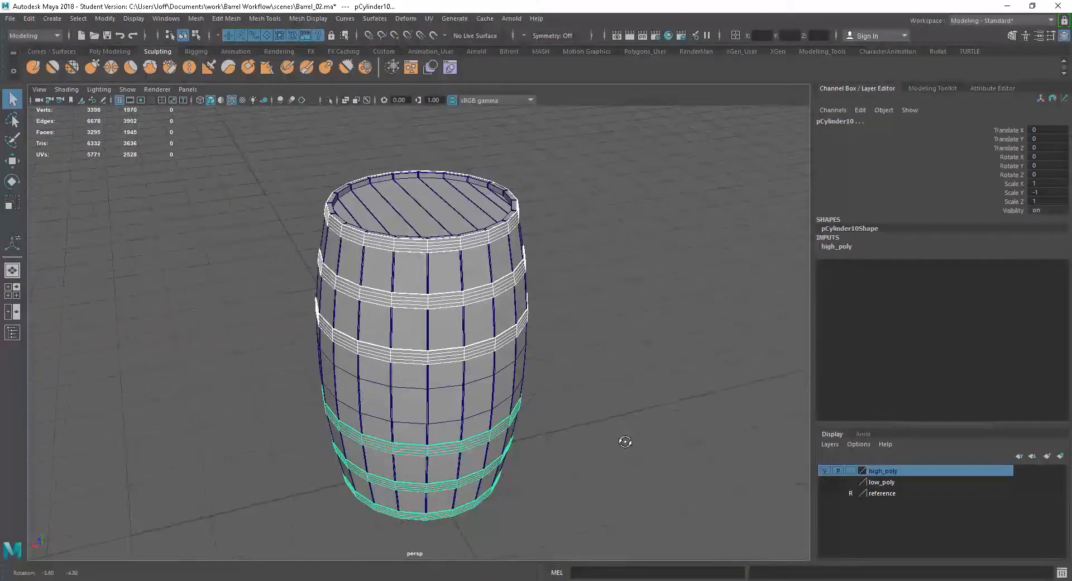
right_click(469, 348)
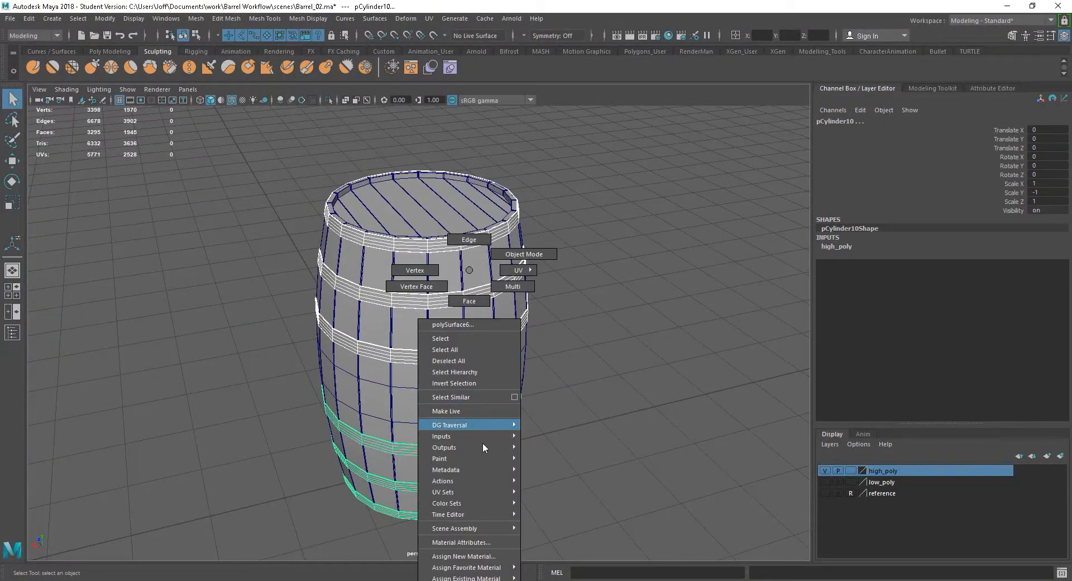
click(461, 556)
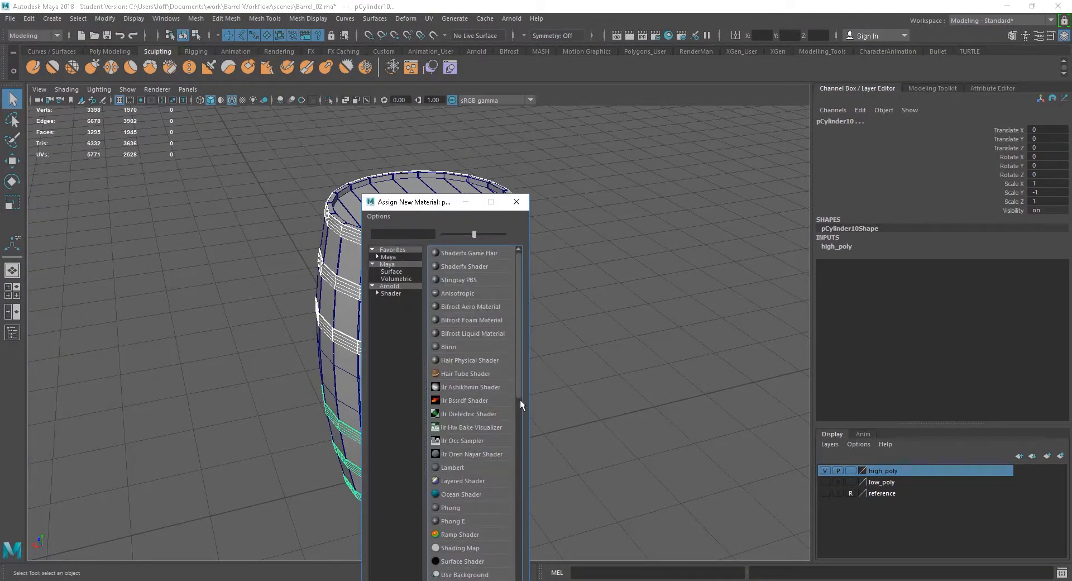
click(453, 468)
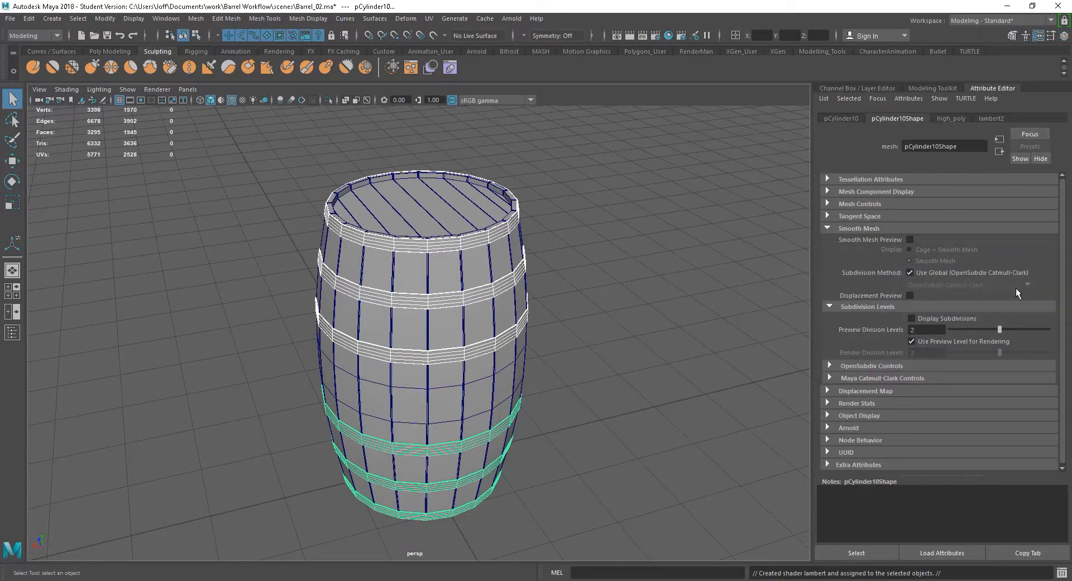
Set the colour of the hoops' Lambert material to red and inspect the barrel from several angles.
click(991, 119)
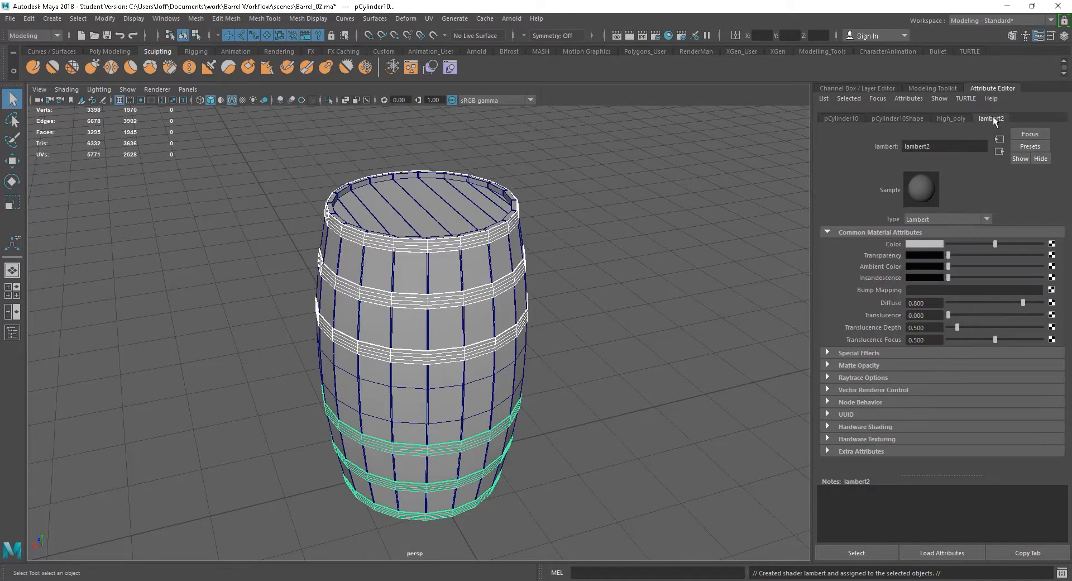
click(926, 243)
click(883, 219)
click(656, 231)
alt+drag(655, 231, 522, 294)
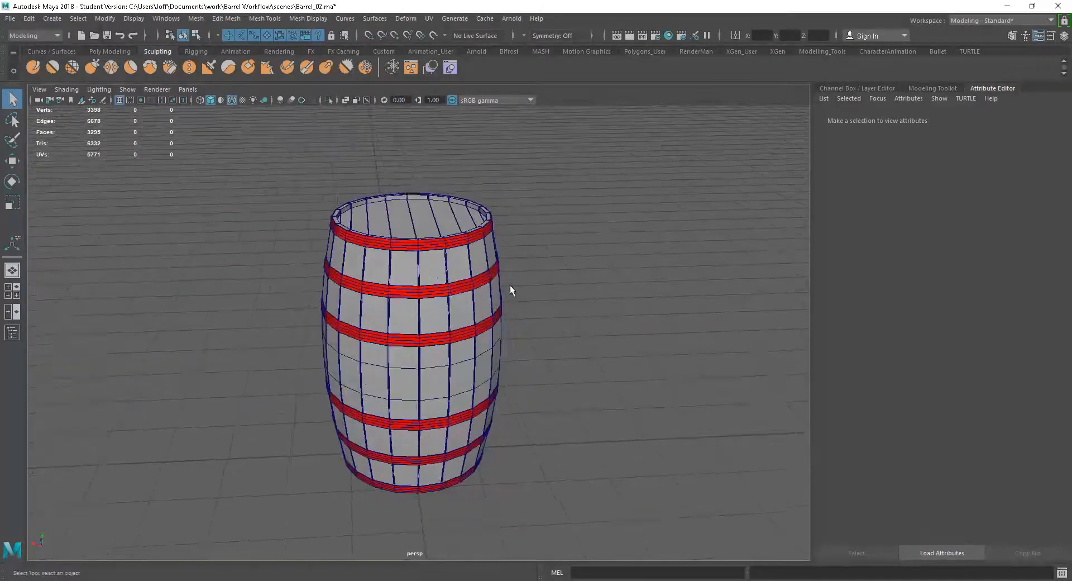
alt+right_drag(521, 294, 629, 323)
alt+drag(629, 324, 603, 314)
alt+right_drag(603, 313, 577, 313)
alt+drag(576, 313, 708, 318)
alt+drag(640, 336, 620, 374)
alt+right_drag(620, 374, 574, 355)
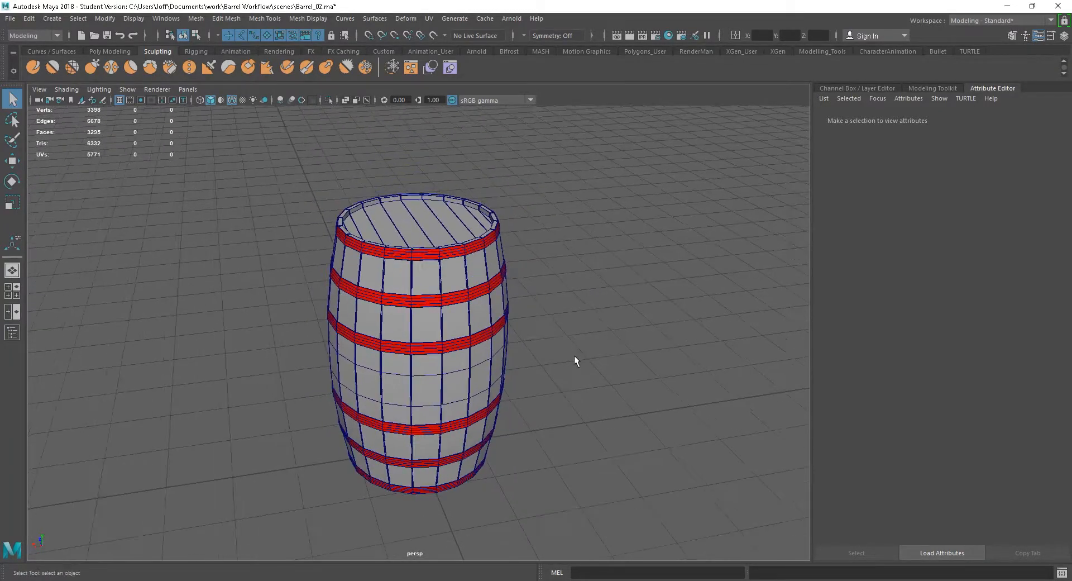
Select every piece of the high-poly barrel and delete the construction history.
click(468, 396)
drag(282, 152, 557, 458)
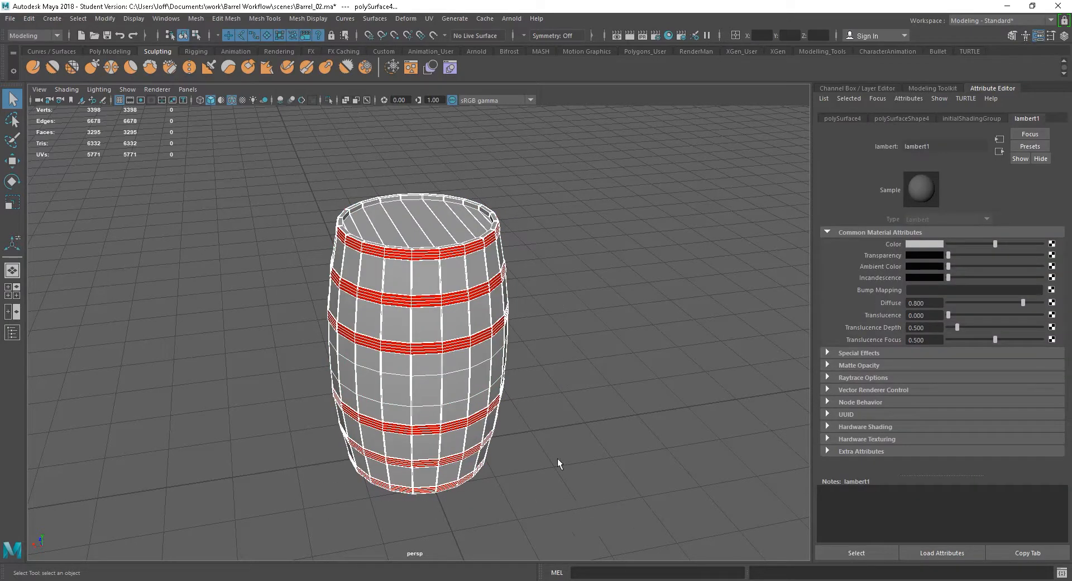
click(34, 19)
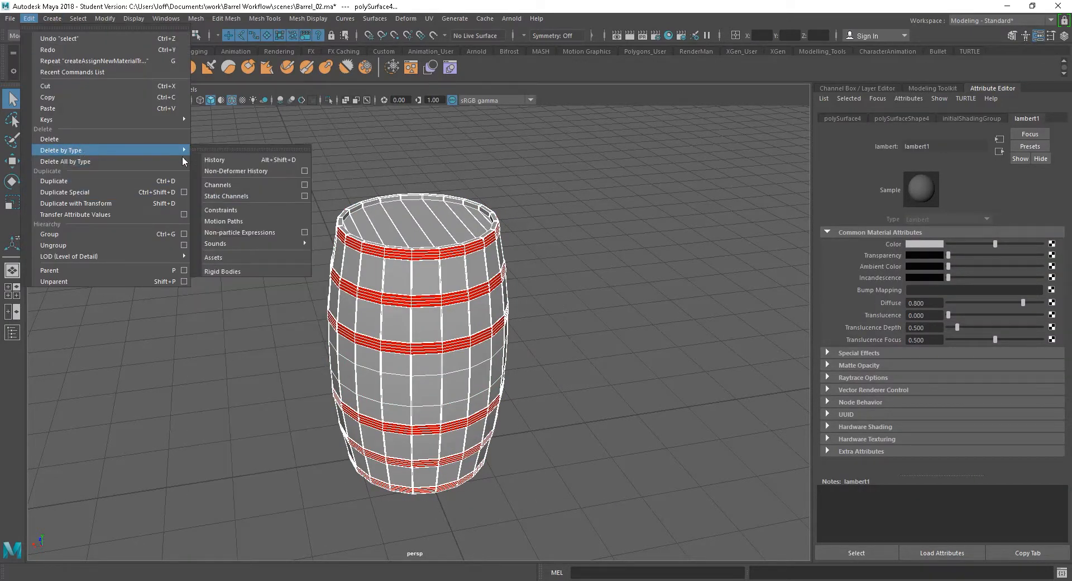
click(210, 155)
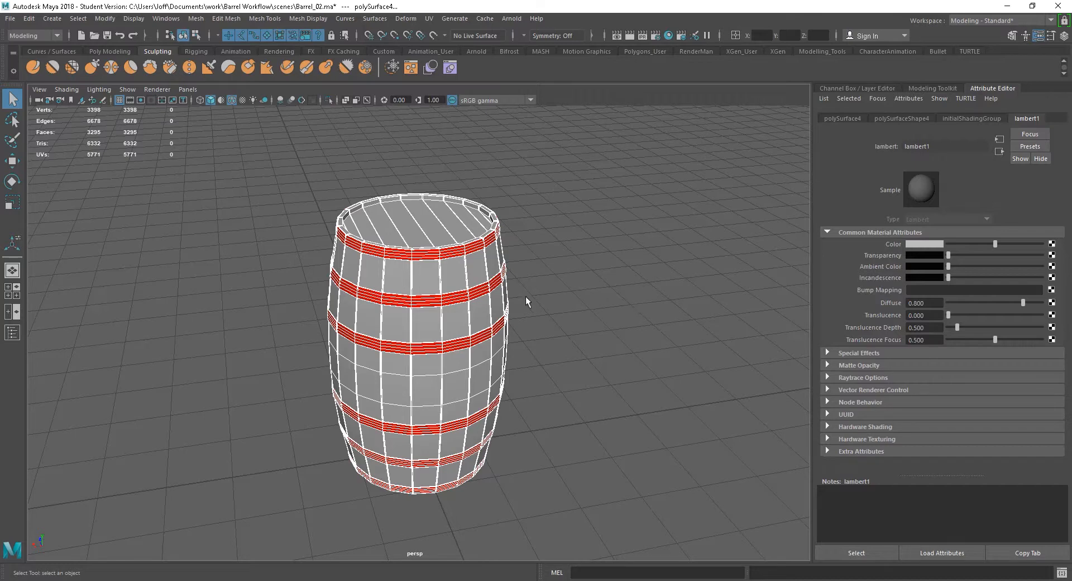
Compare the transform values of the upper and lower hoops to see whether any need freezing.
click(105, 19)
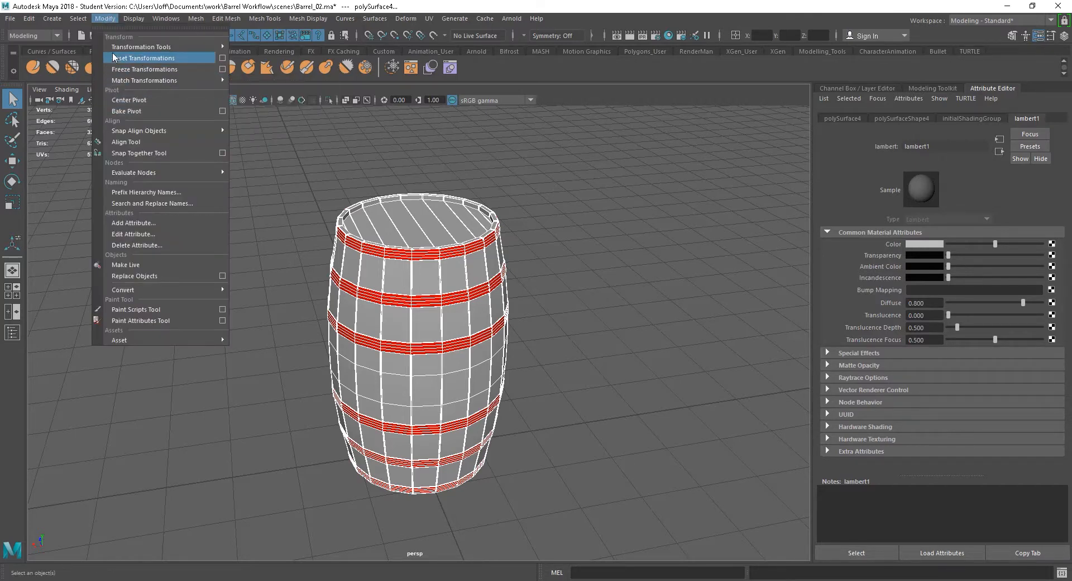
click(105, 21)
click(453, 167)
click(422, 257)
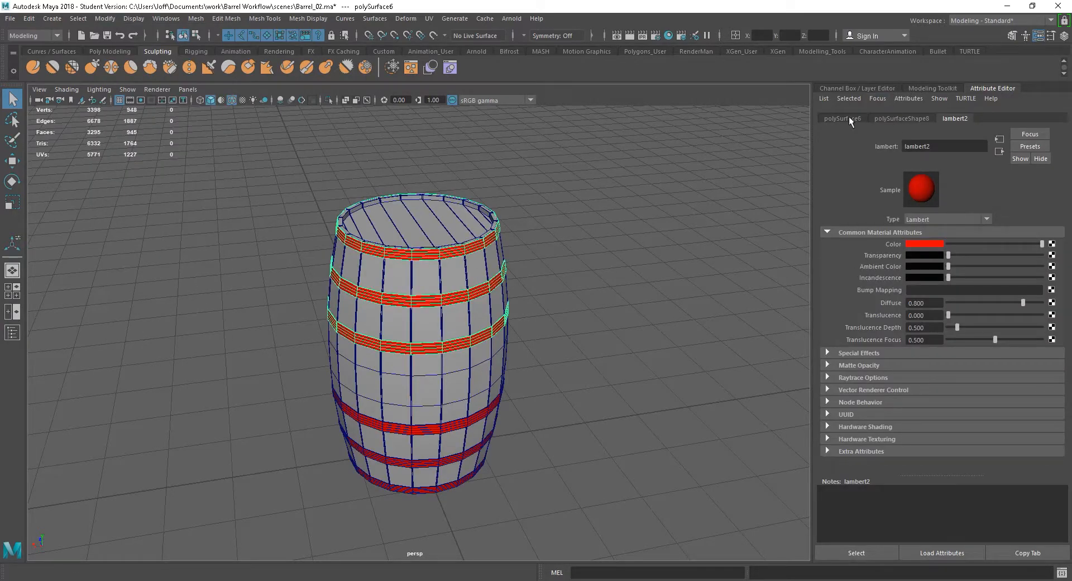
click(887, 88)
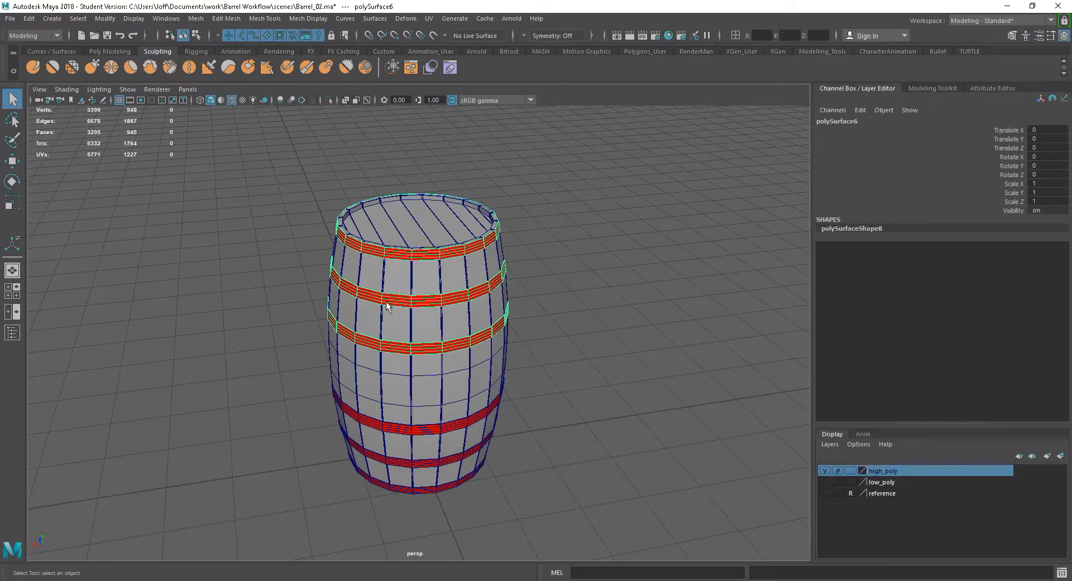
click(440, 433)
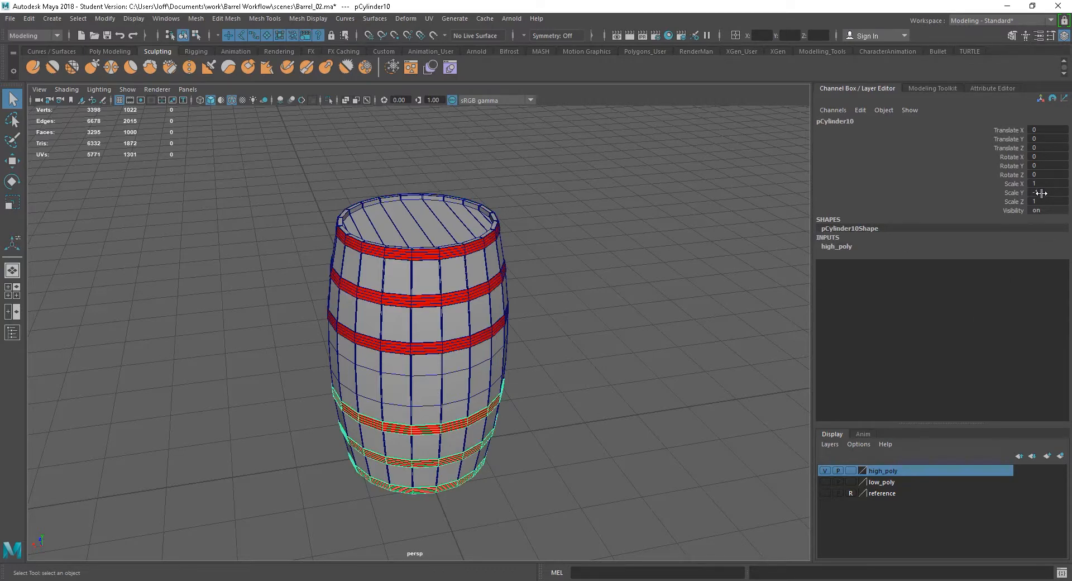
click(540, 427)
click(441, 429)
click(400, 343)
shift+click(414, 428)
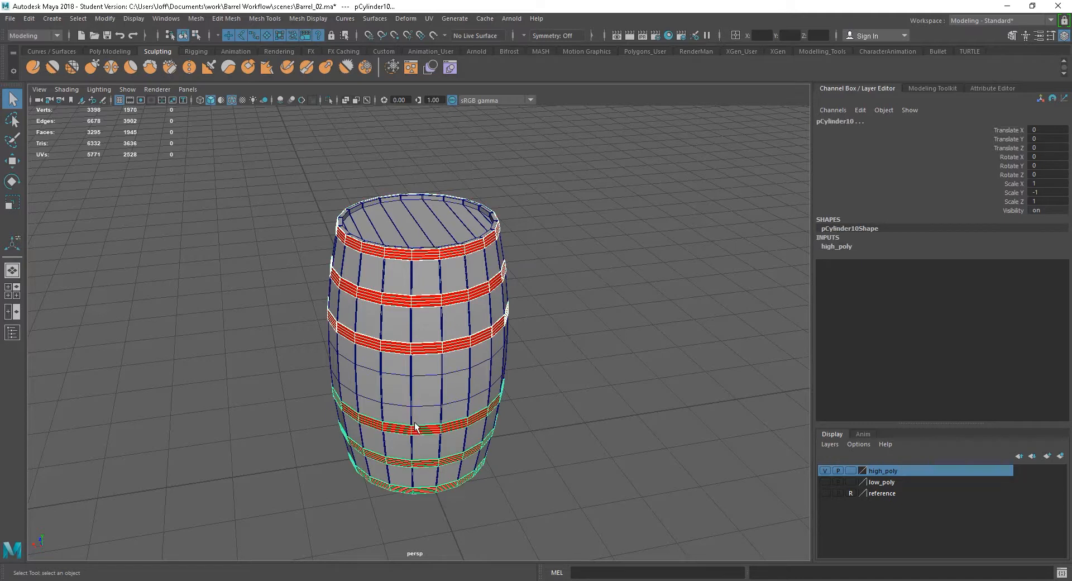
Select every piece of the high-poly barrel and freeze the transformations.
drag(278, 153, 560, 544)
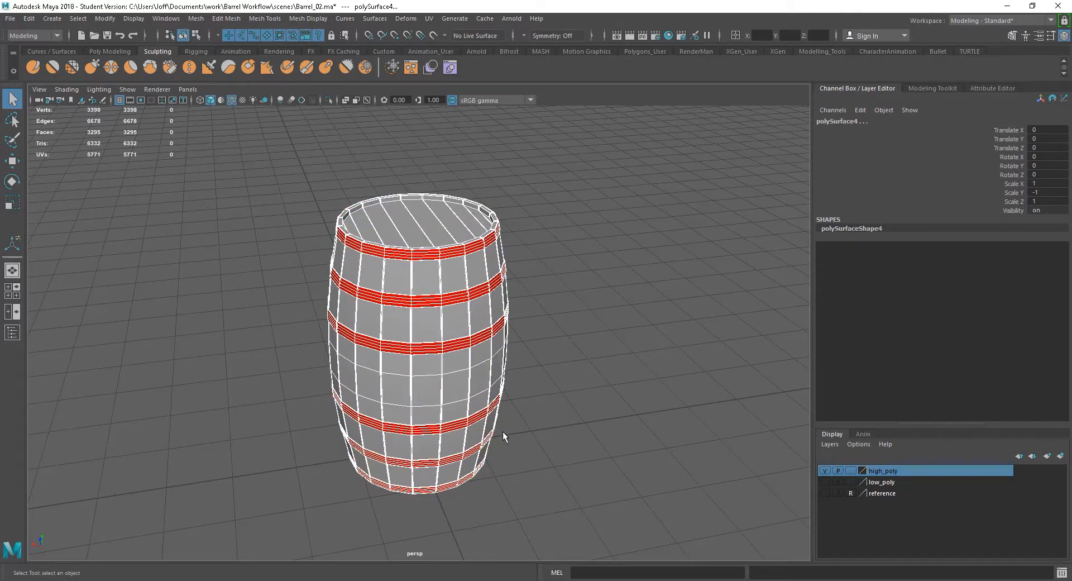
click(622, 350)
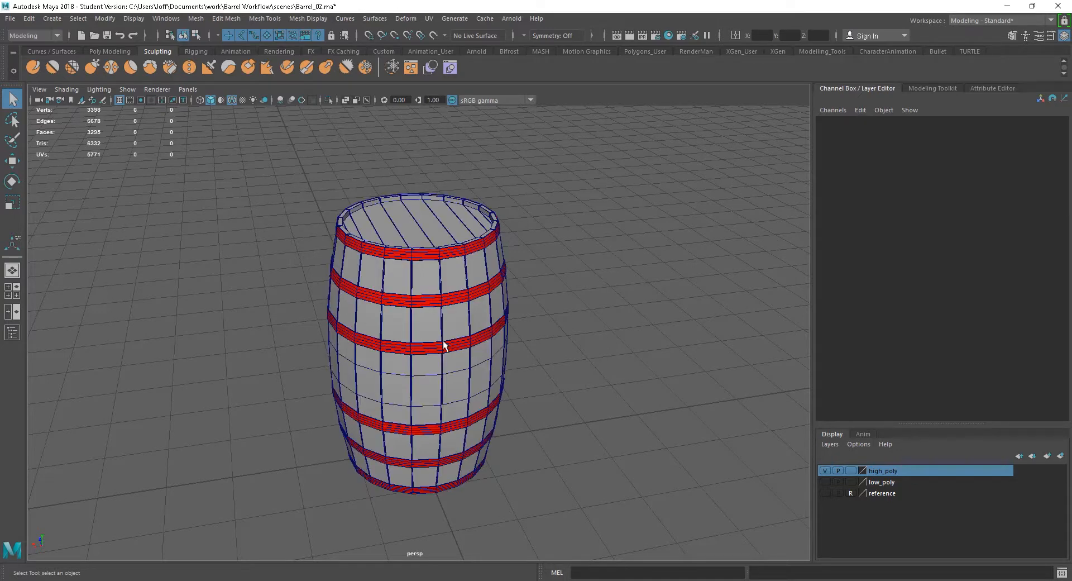
drag(256, 151, 610, 561)
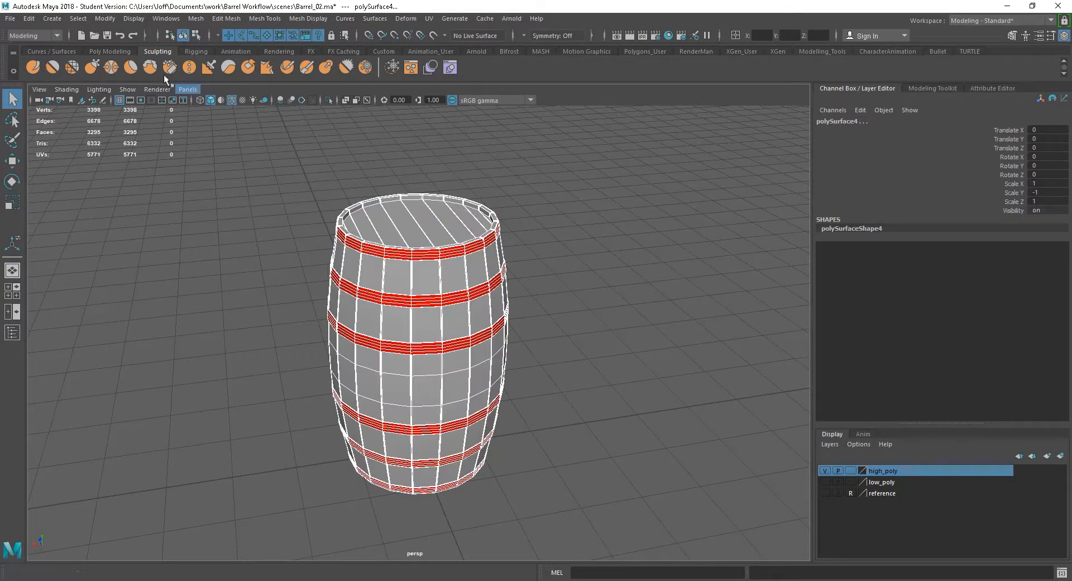
click(106, 18)
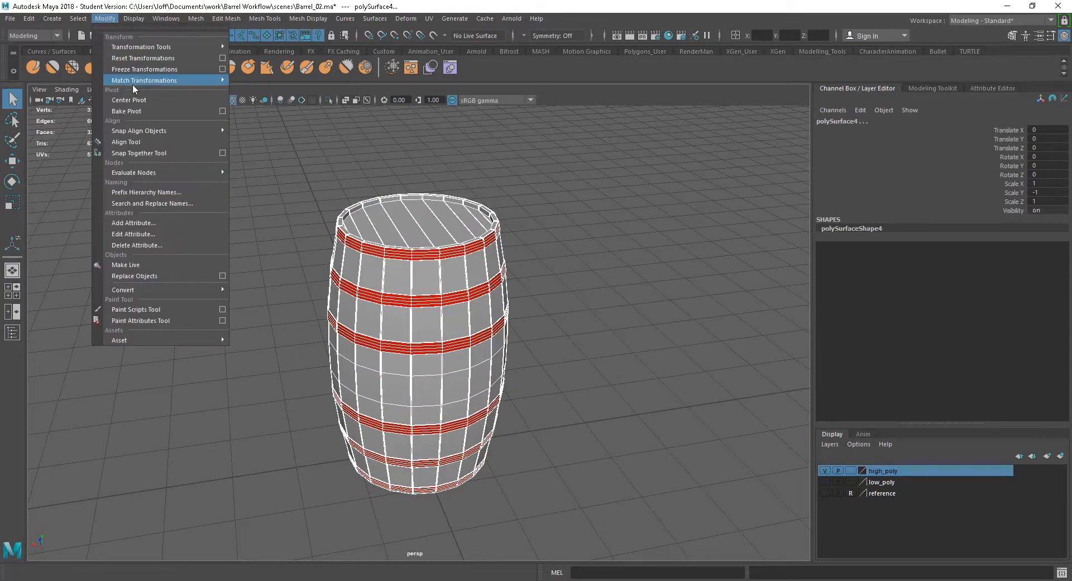
click(137, 69)
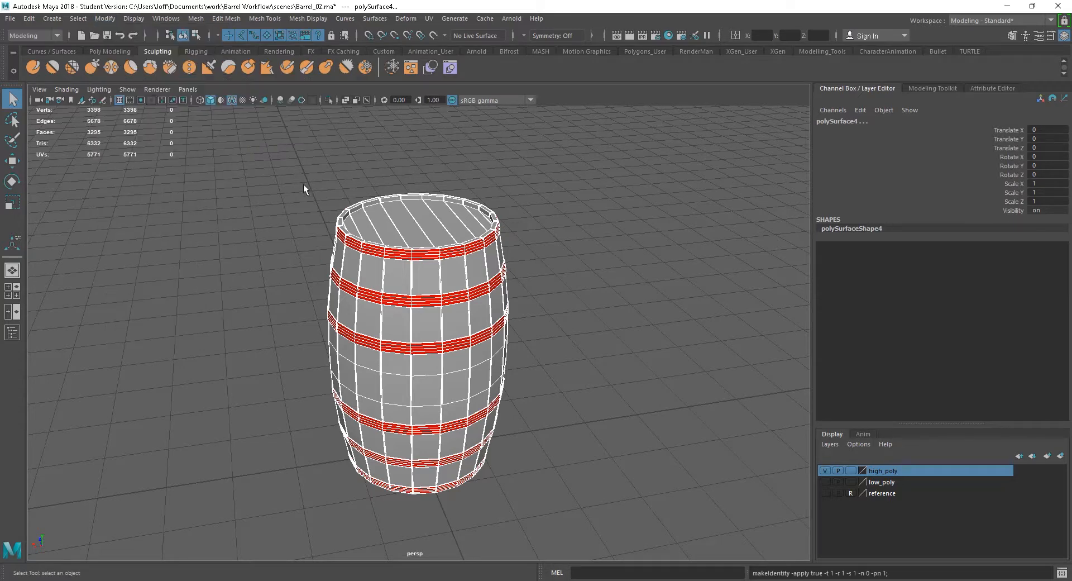
Export the whole selected high-poly barrel as FBX to the exports folder, overwriting Barrel_high.fbx.
click(571, 258)
drag(253, 156, 618, 497)
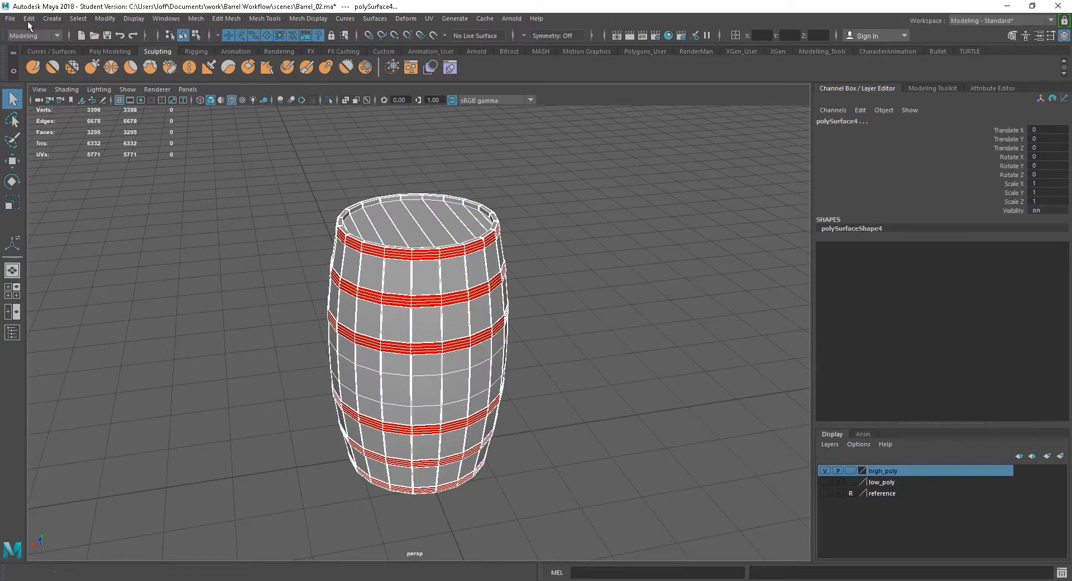
click(10, 19)
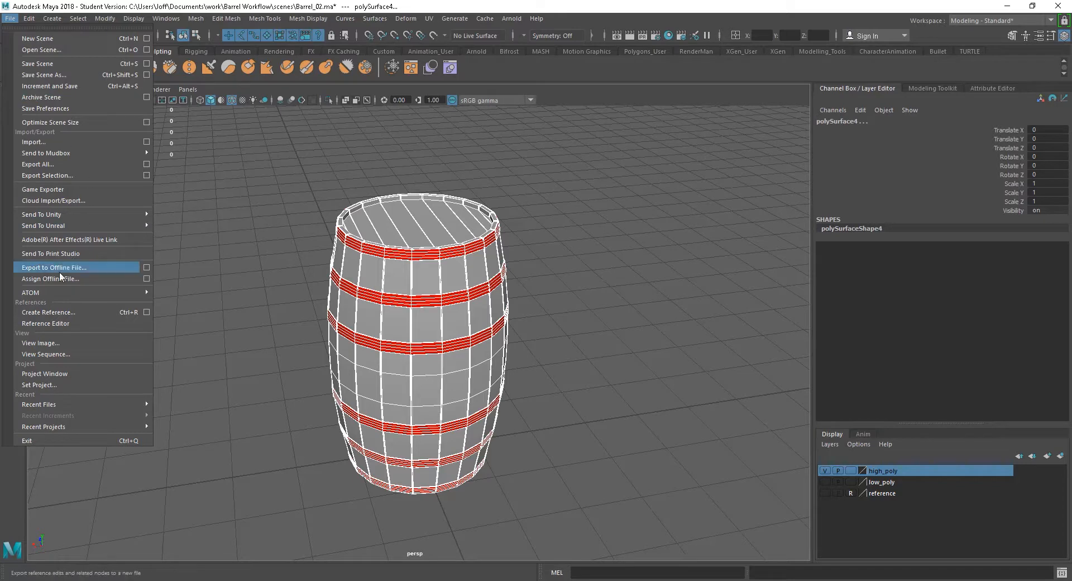
click(55, 176)
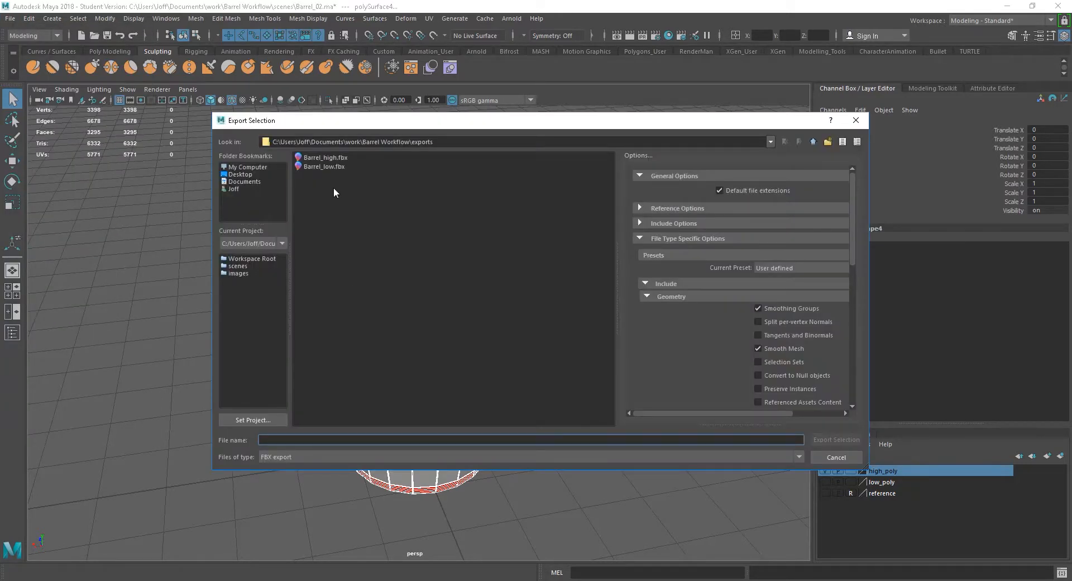
click(324, 158)
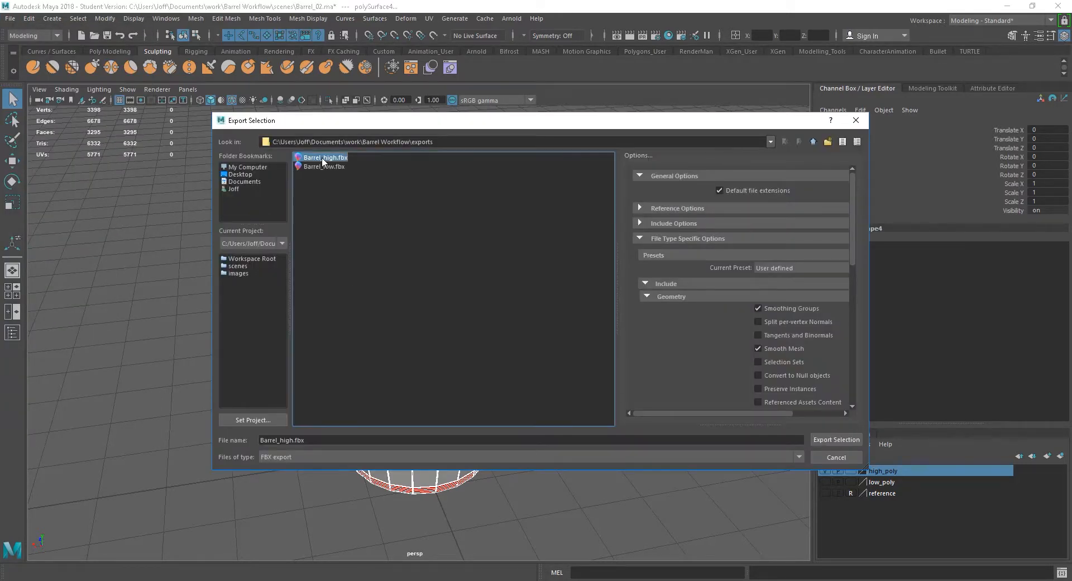
click(835, 443)
click(525, 310)
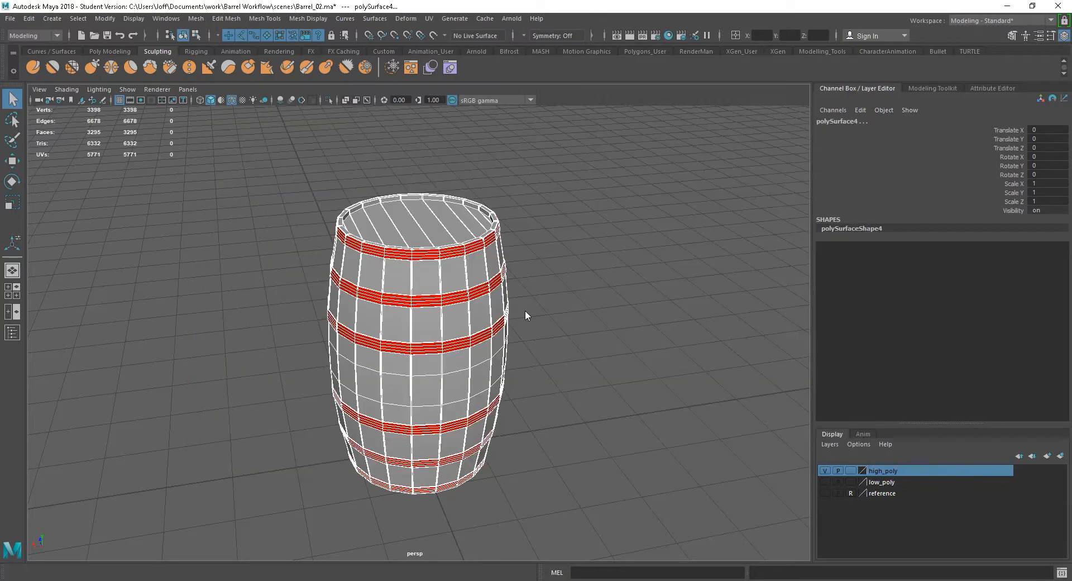
Deselect the barrel, show the low_poly layer and hide the high_poly layer.
click(533, 363)
alt+drag(533, 363, 547, 367)
click(825, 480)
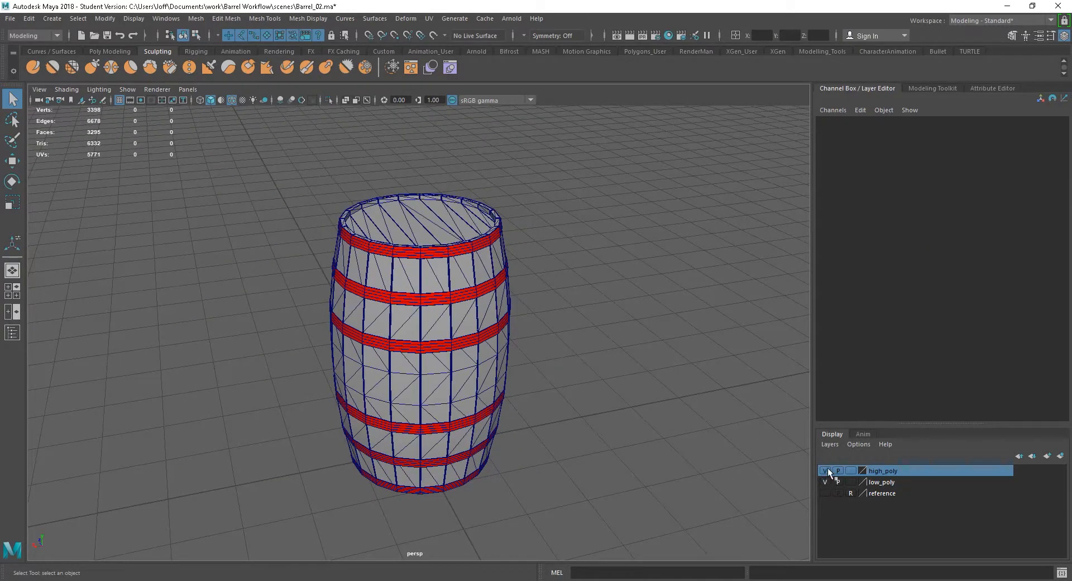
click(826, 470)
alt+right_drag(531, 406, 561, 399)
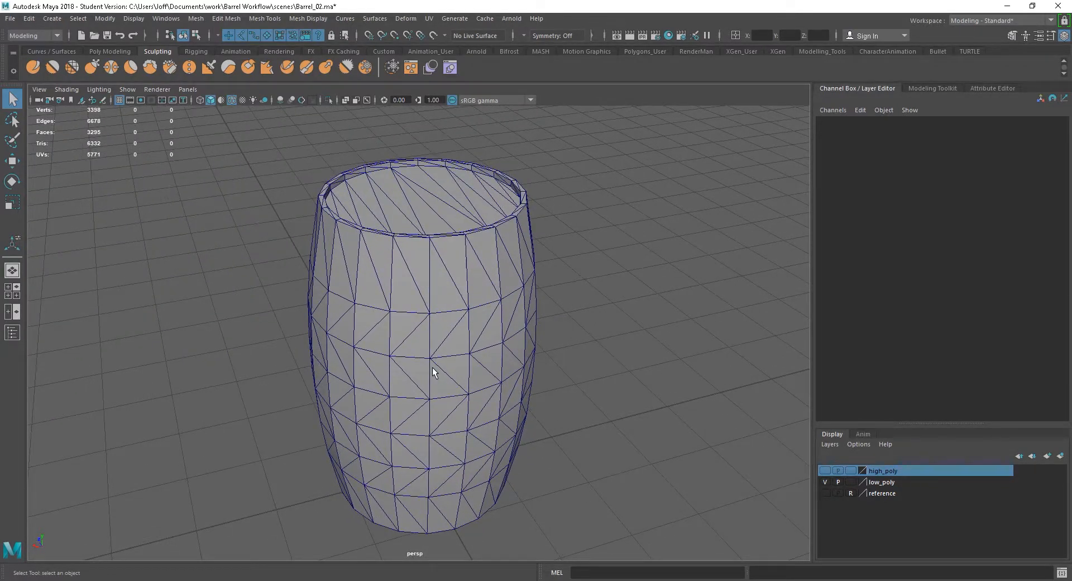